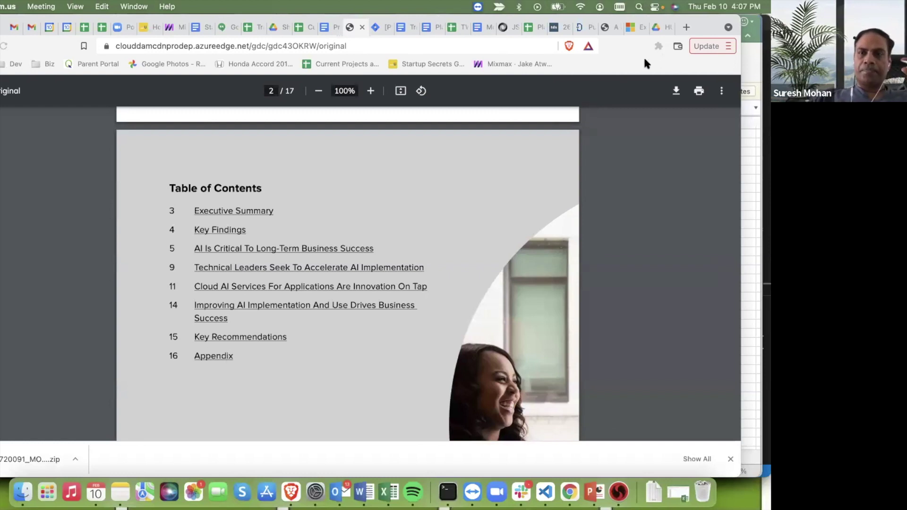
# Switch from the Brave PDF report to the Finder window on the Excel Presentation folder.
pyautogui.press('super+Tab')
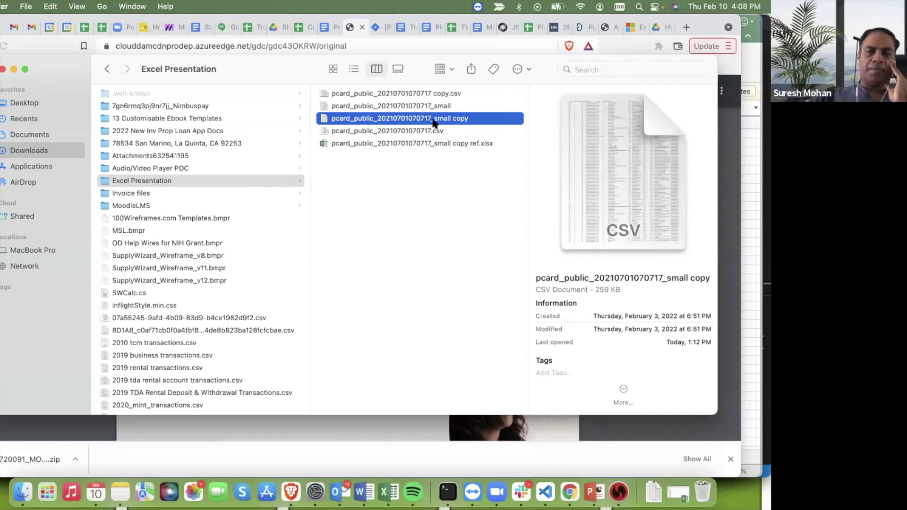
# Open the pcard small copy CSV with Microsoft Excel via Open With and switch to Excel.
pyautogui.rightClick(385, 122)
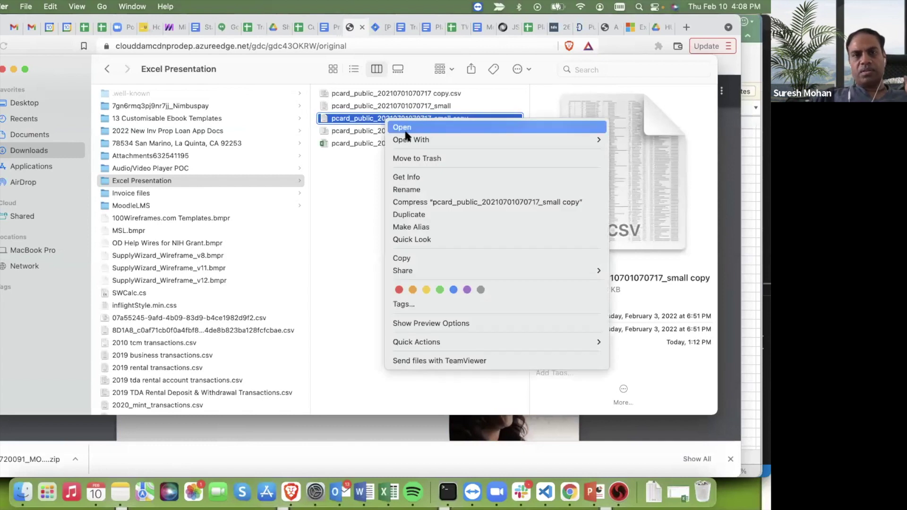
pyautogui.moveTo(408, 139)
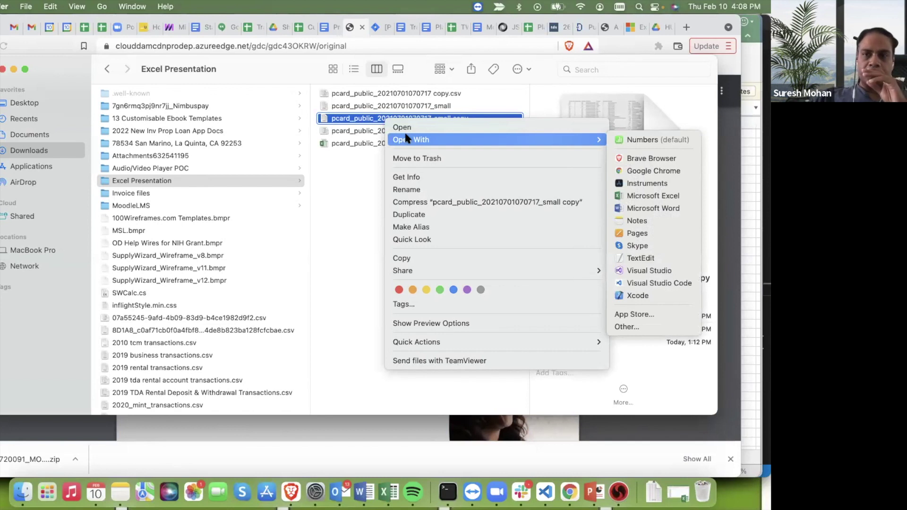
pyautogui.click(635, 196)
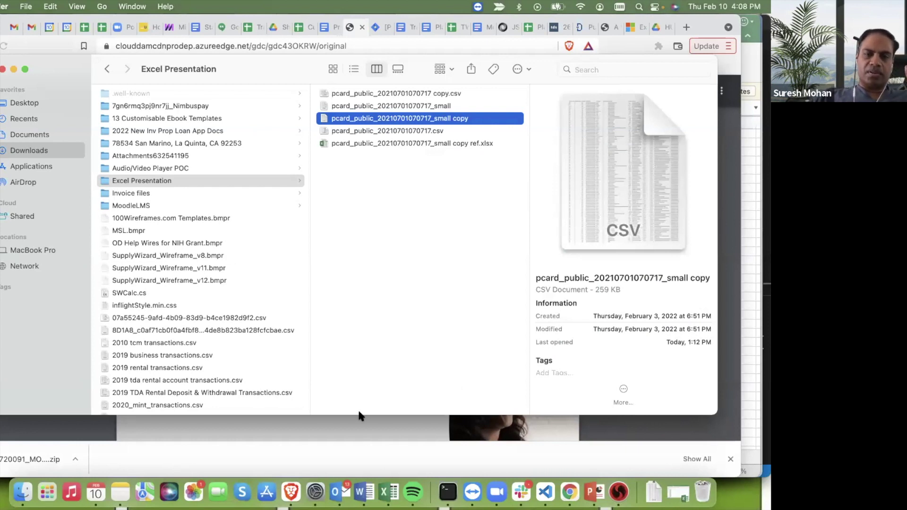
pyautogui.click(389, 492)
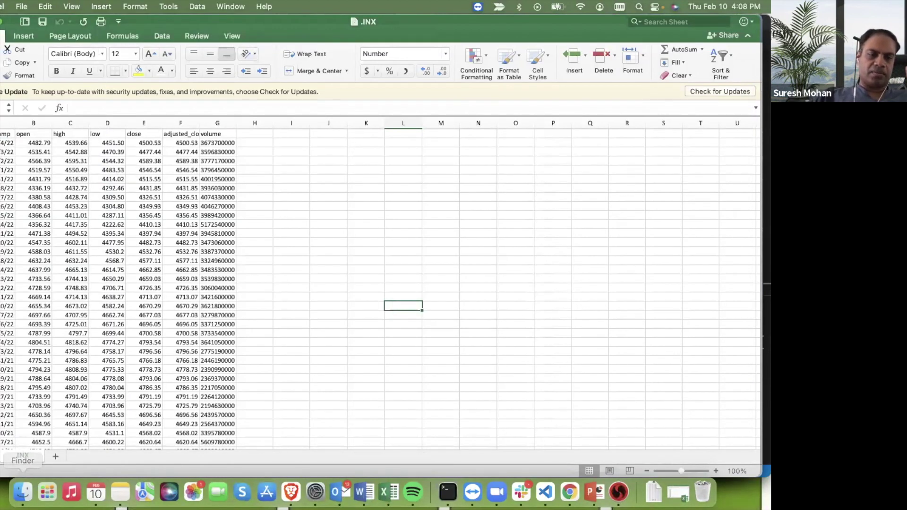
# Return to Finder and open the small copy CSV in Microsoft Excel again.
pyautogui.click(22, 492)
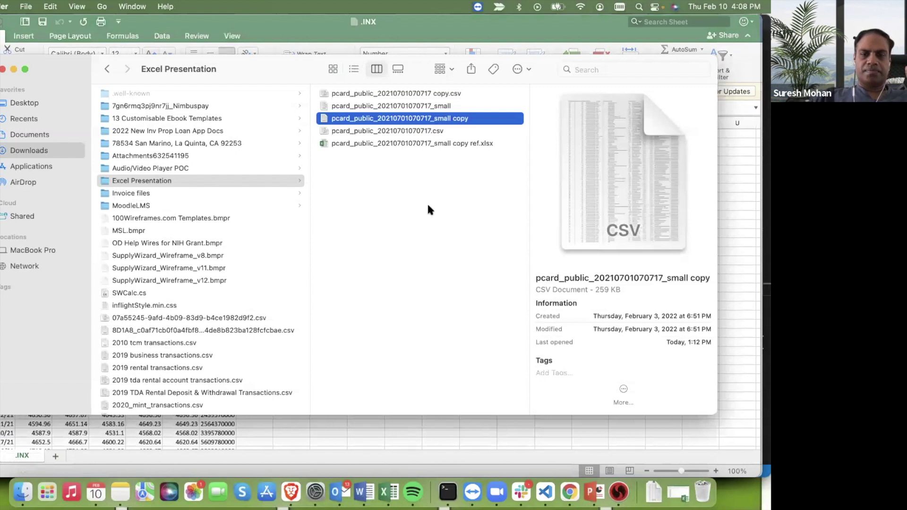
pyautogui.click(388, 492)
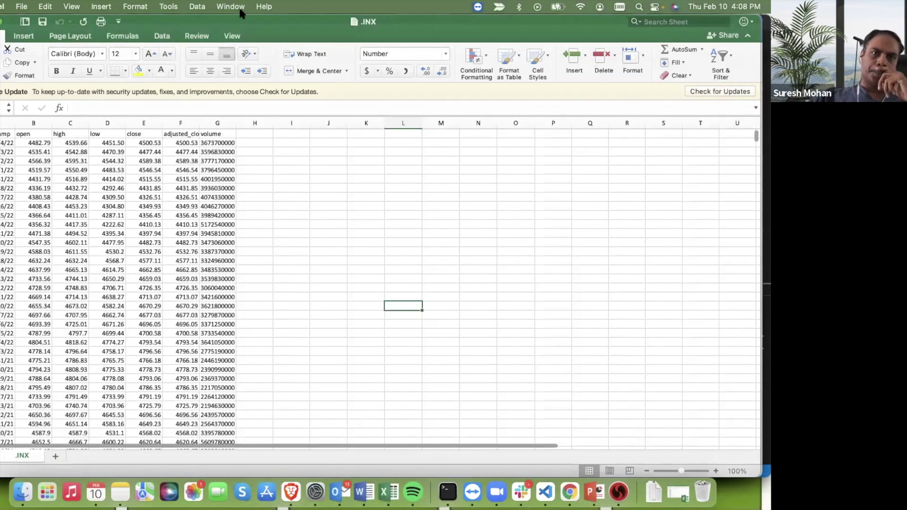
pyautogui.click(236, 8)
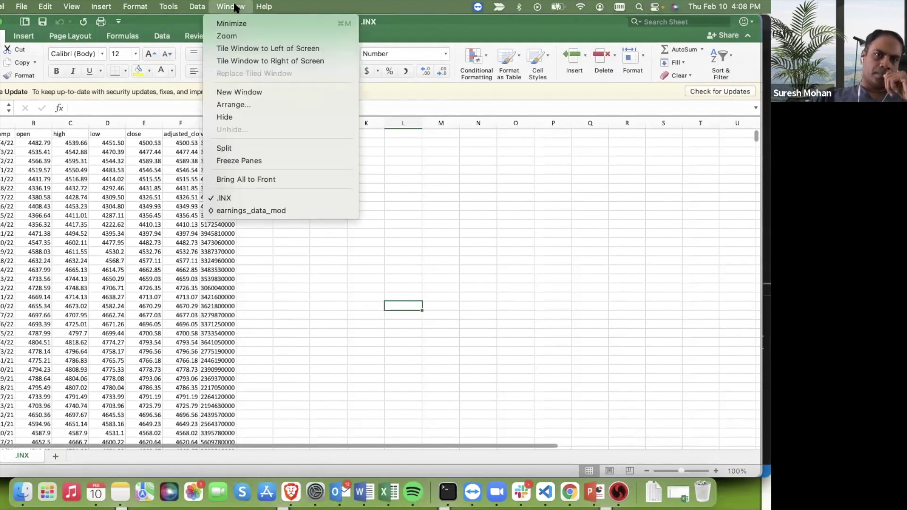
pyautogui.click(419, 197)
pyautogui.click(19, 483)
pyautogui.rightClick(456, 121)
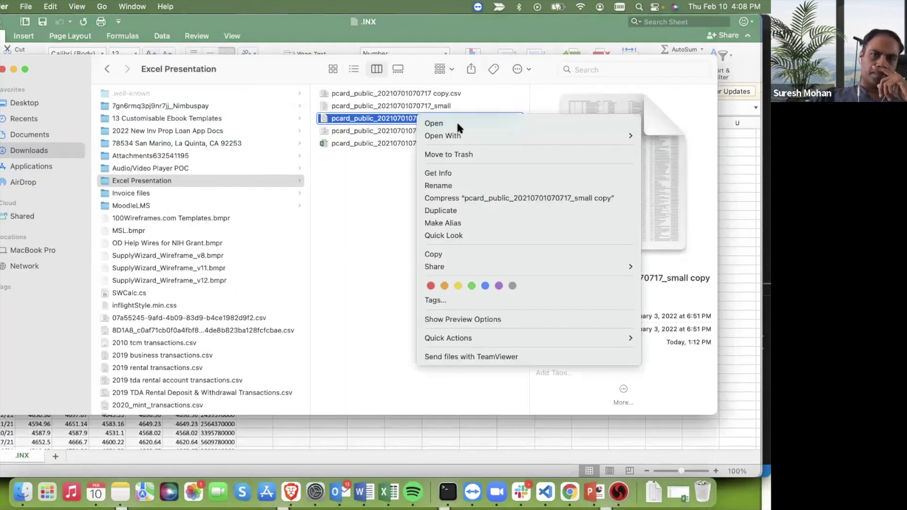
pyautogui.moveTo(463, 135)
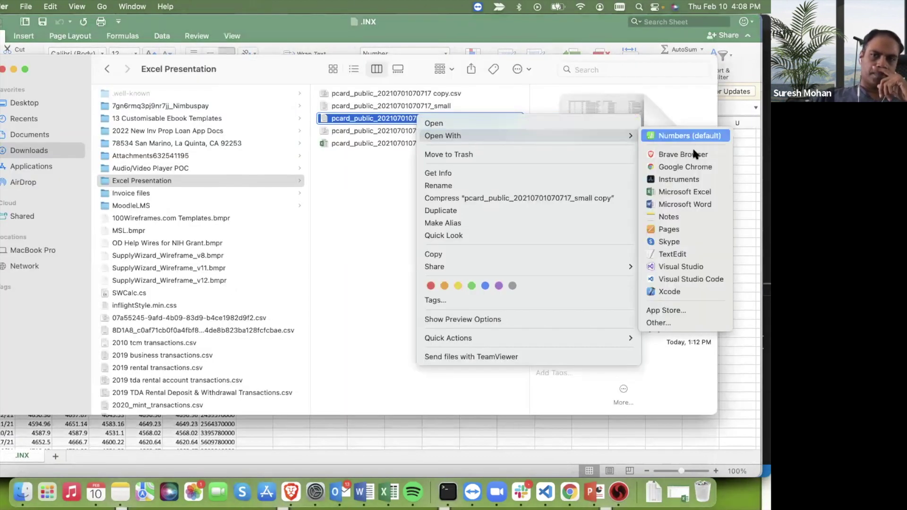
pyautogui.click(693, 193)
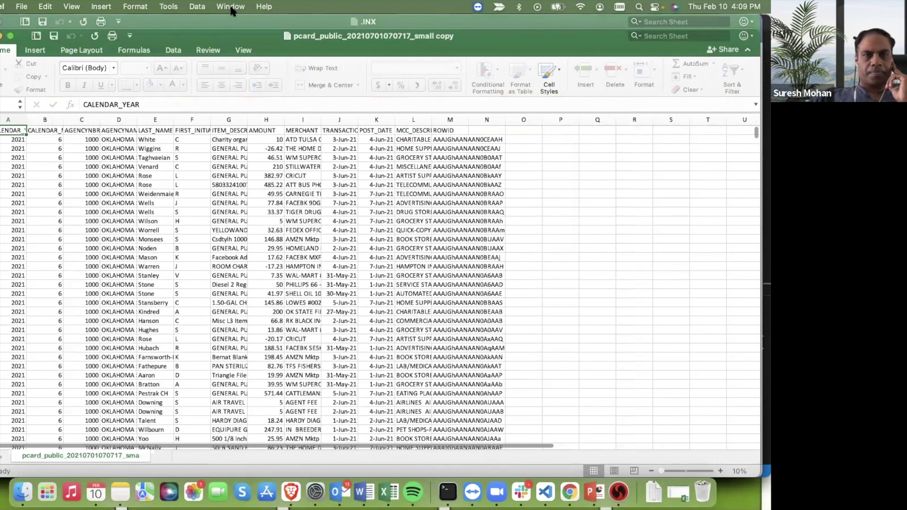
# Bring the pcard_public small copy workbook forward and select columns A through M.
pyautogui.click(233, 6)
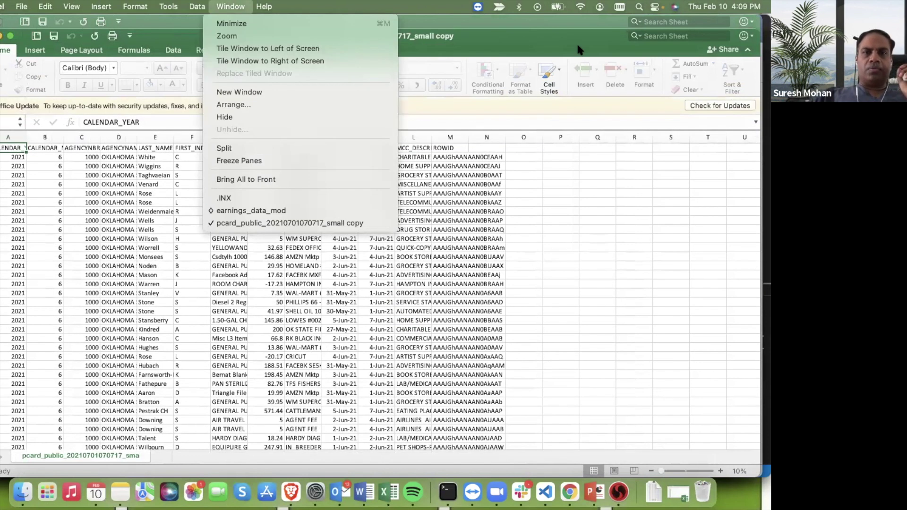
pyautogui.click(330, 224)
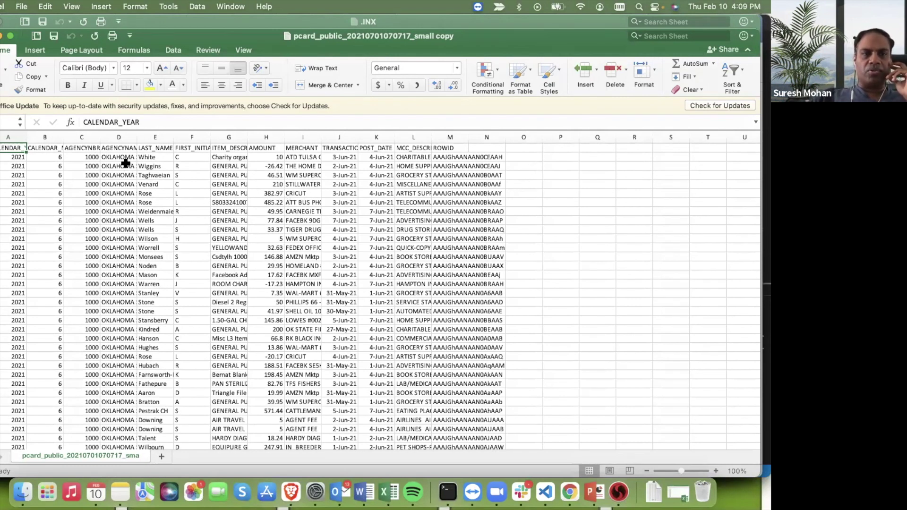
pyautogui.click(124, 159)
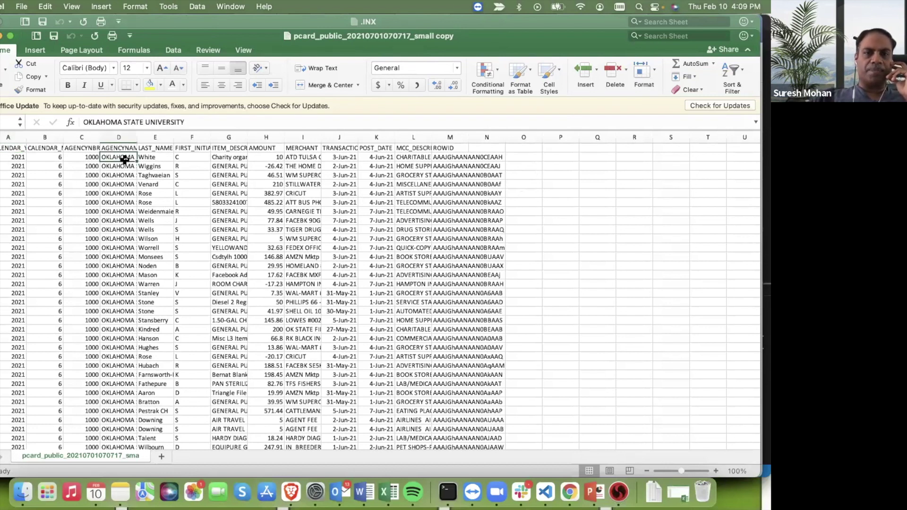
pyautogui.click(8, 136)
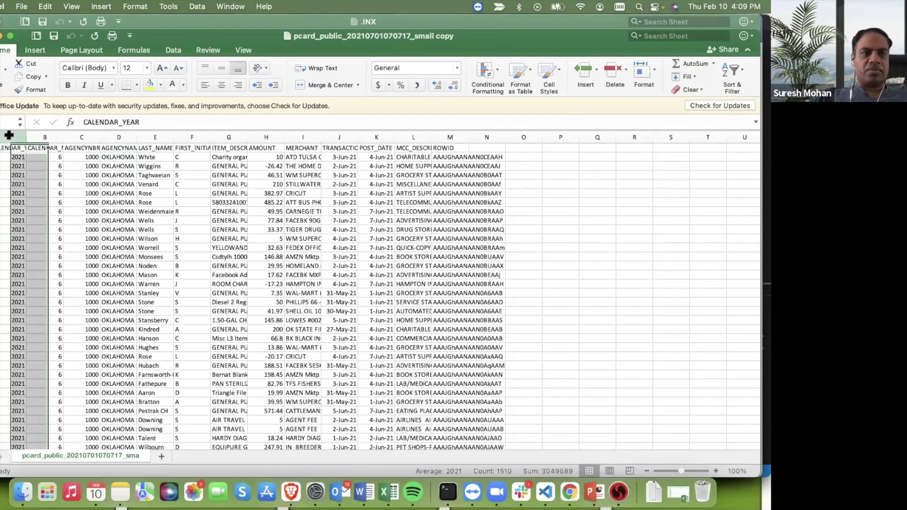
pyautogui.keyDown('shift'); pyautogui.click(460, 137); pyautogui.keyUp('shift')
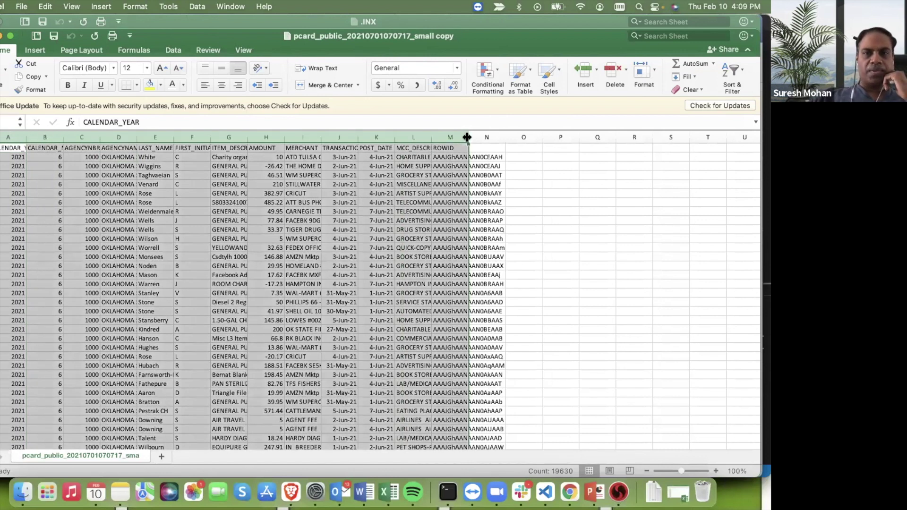
# AutoFit columns A–M to show full agency, item and merchant text, then deselect.
pyautogui.doubleClick(467, 137)
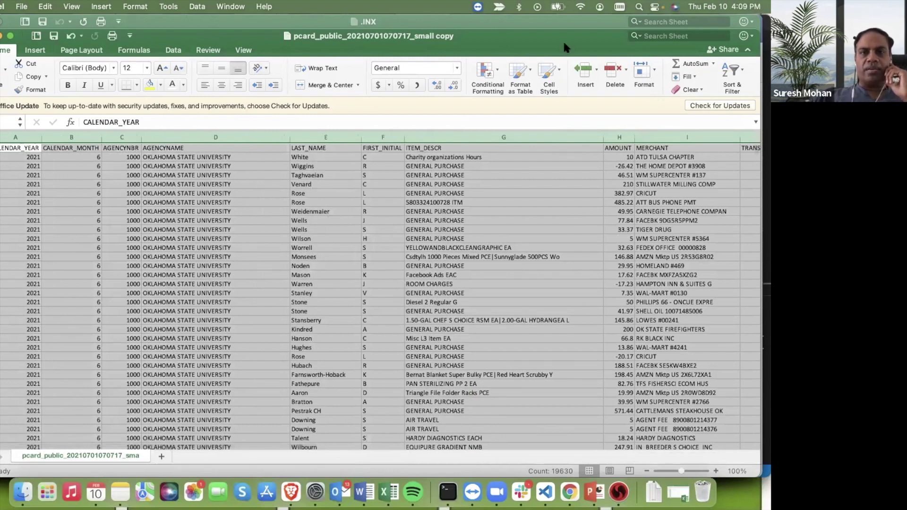
pyautogui.moveTo(553, 38); pyautogui.dragTo(538, 33)
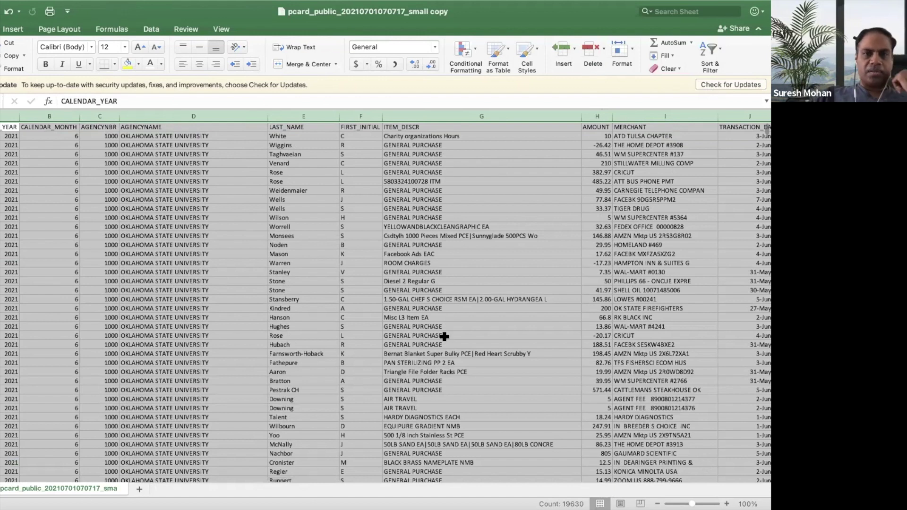
pyautogui.click(468, 328)
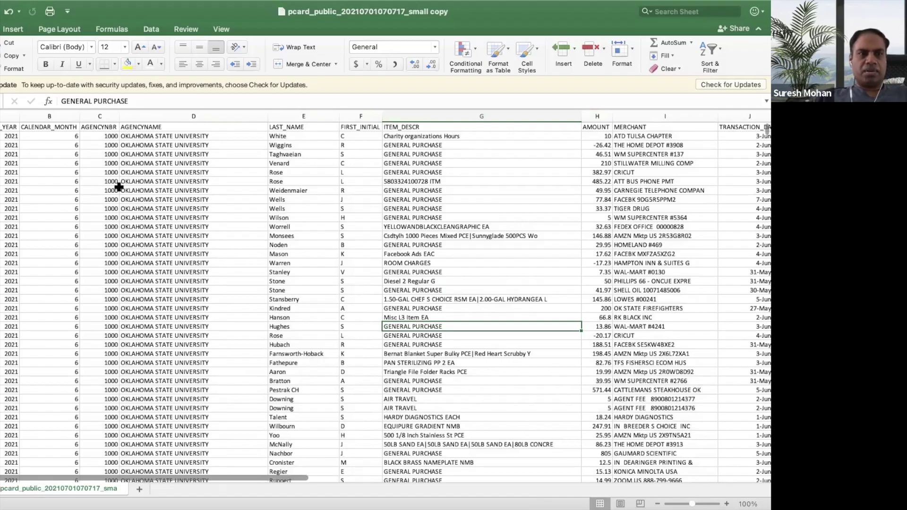
pyautogui.press('super+z')
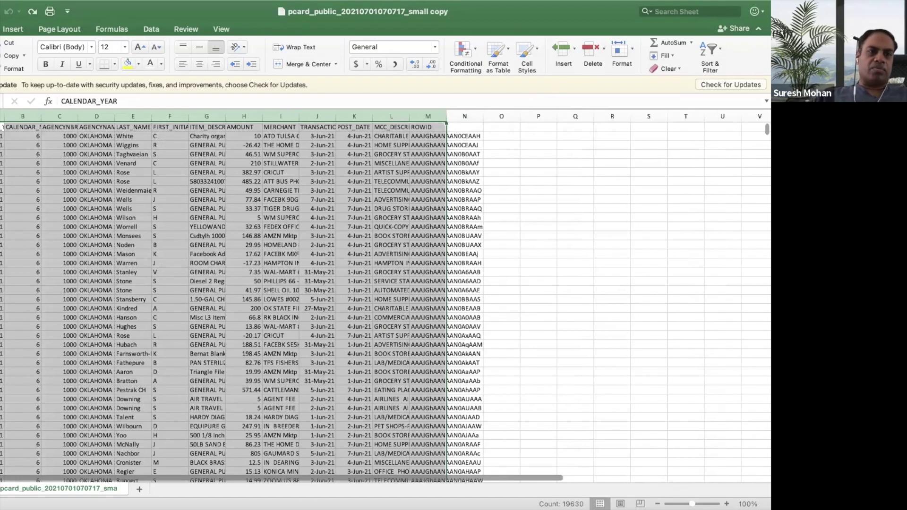
pyautogui.press('super+y')
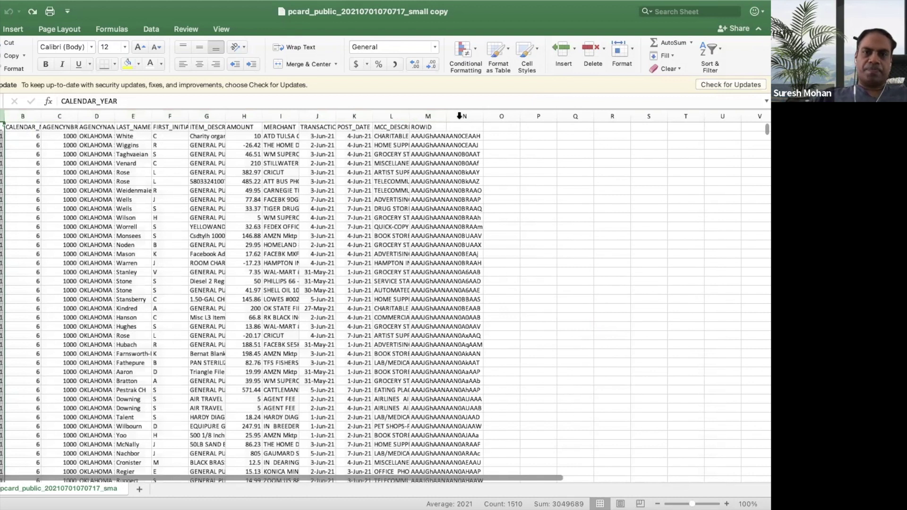
pyautogui.press('super+z')
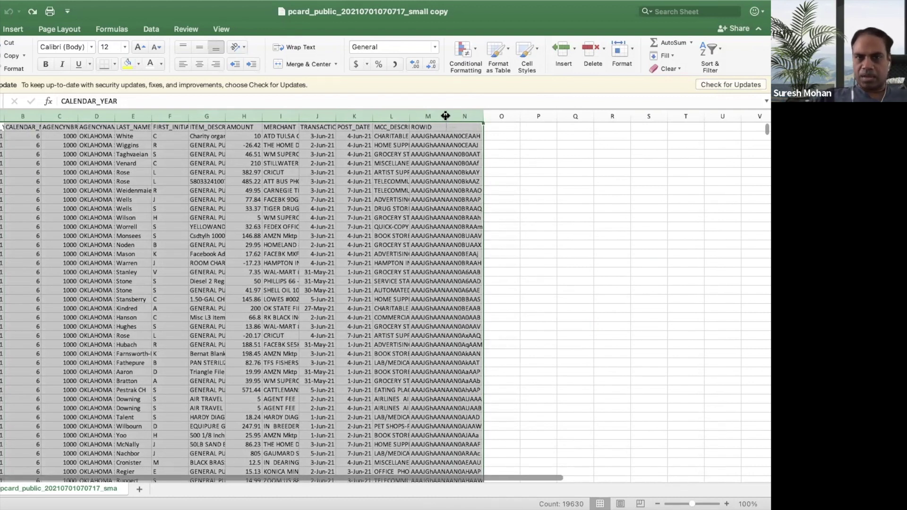
pyautogui.doubleClick(372, 119)
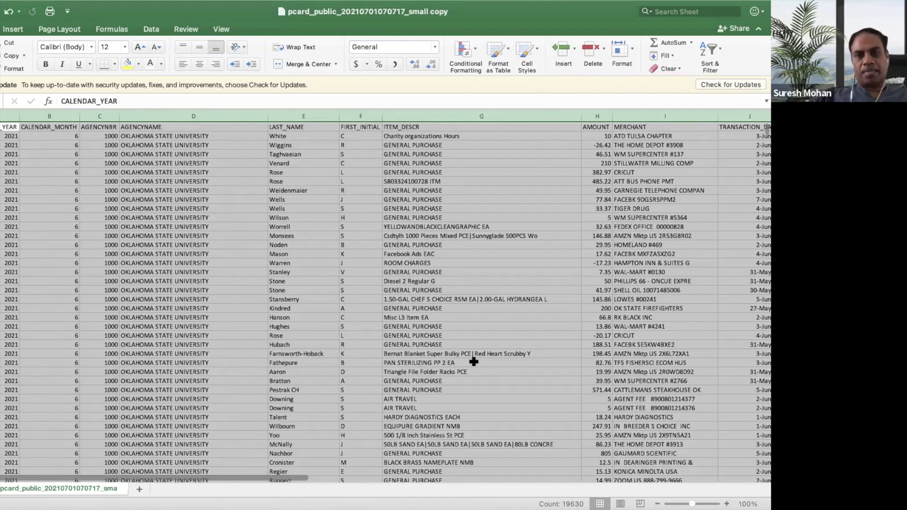
# Clear the column selection and dismiss the column B context menu.
pyautogui.click(448, 347)
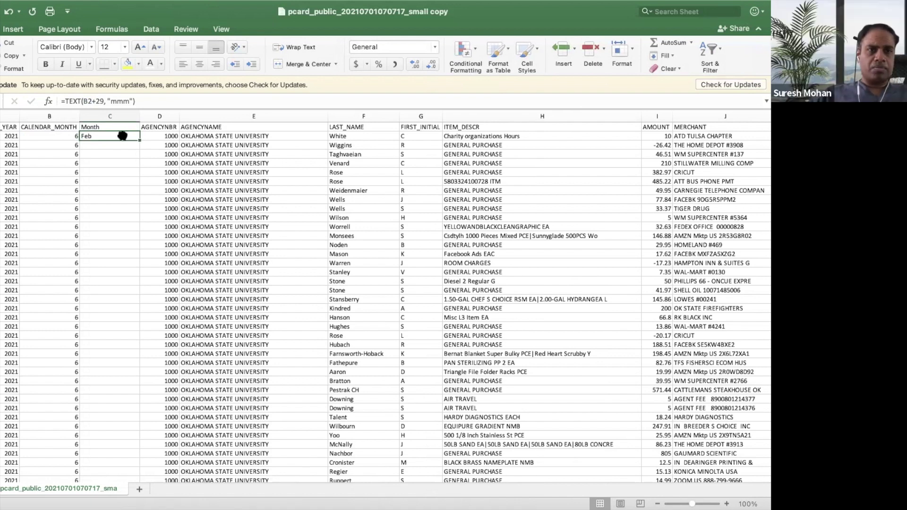
pyautogui.rightClick(61, 116)
pyautogui.press('Escape')
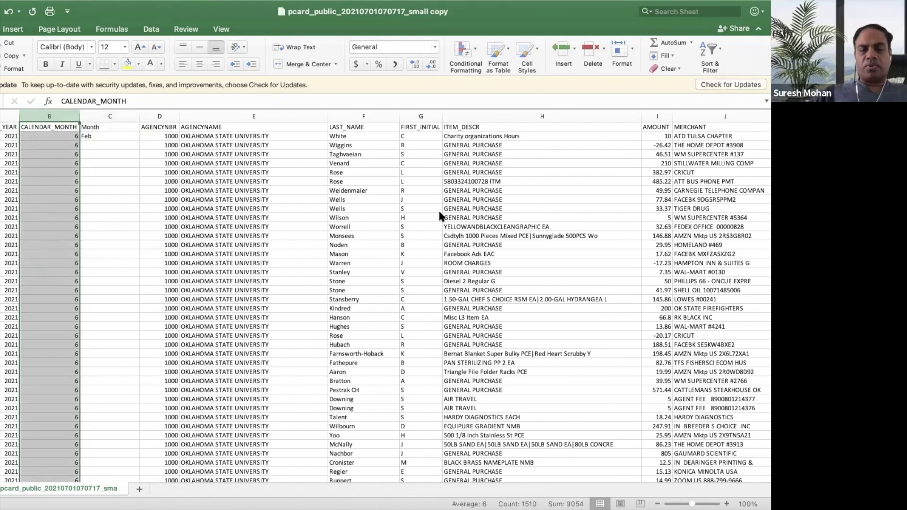
# Apply the single-letter month date format M to column B, then inspect cell B2's value.
pyautogui.press('super+1')
pyautogui.click(24, 160)
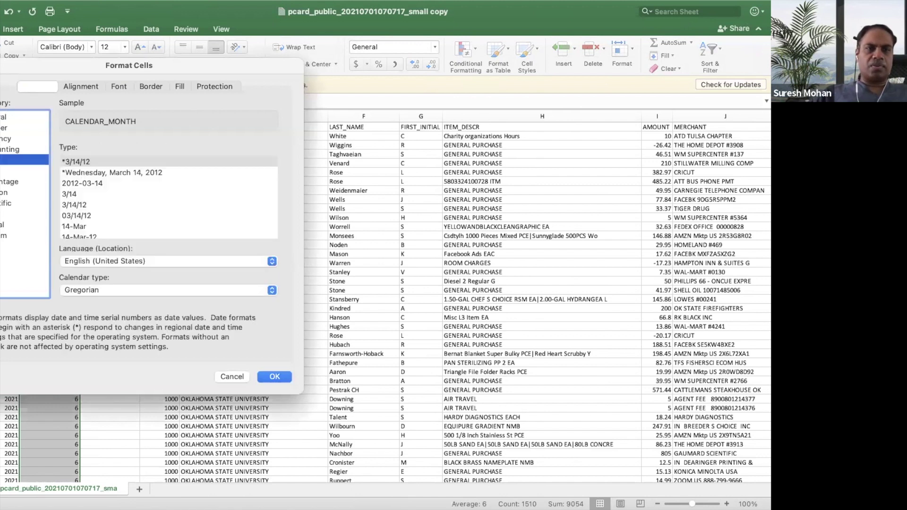
pyautogui.scroll(-5, 120, 194)
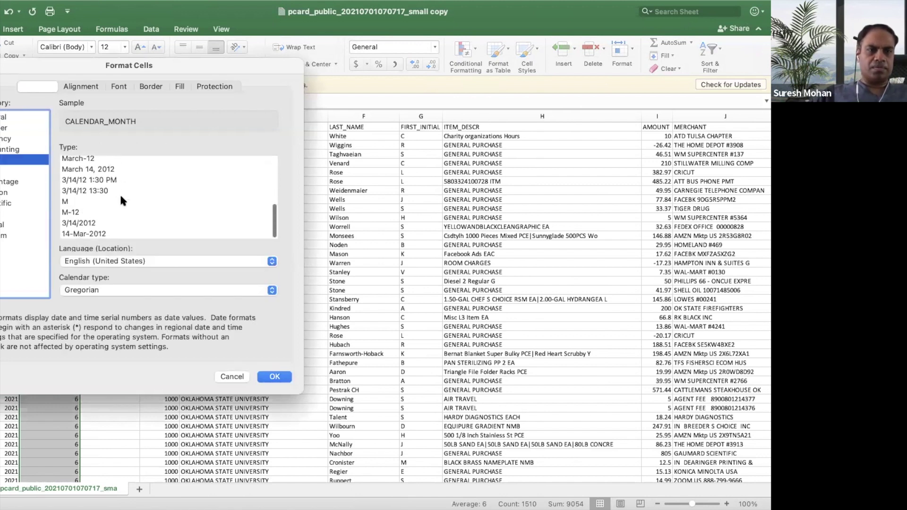
pyautogui.click(94, 201)
pyautogui.click(274, 376)
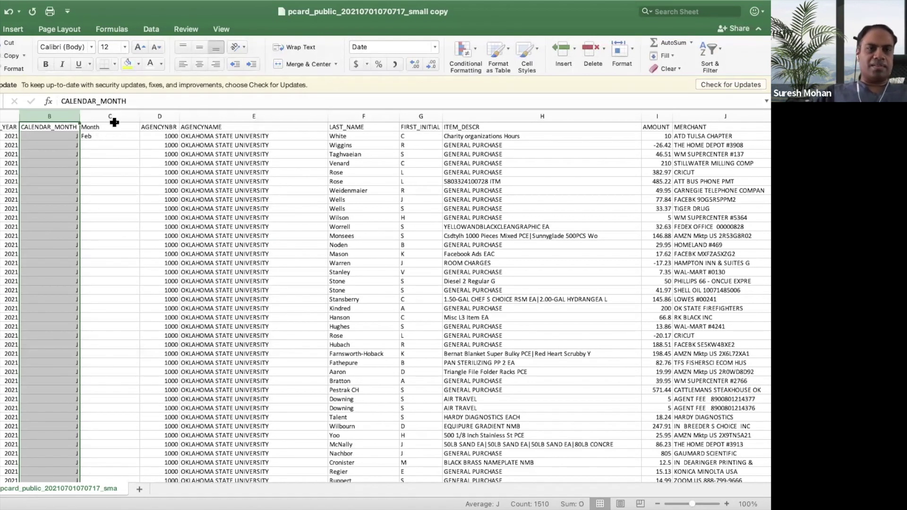
pyautogui.click(67, 137)
pyautogui.write('z')
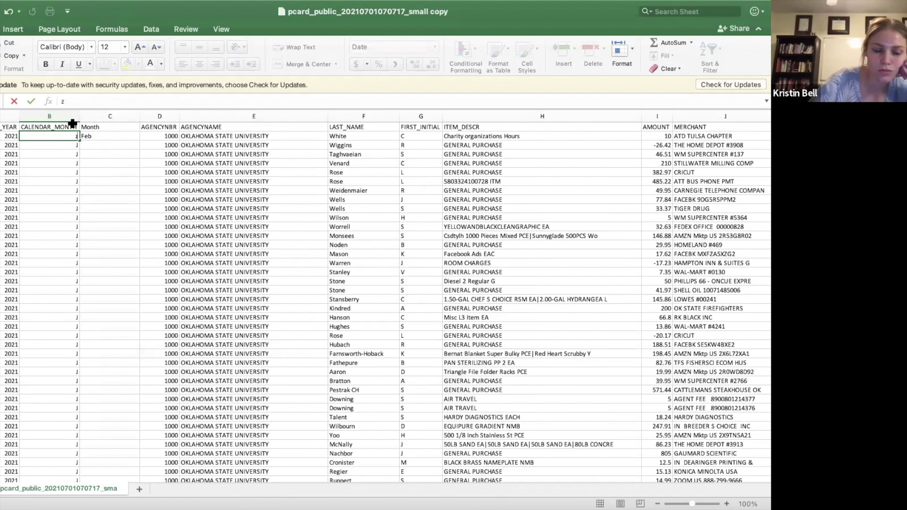
pyautogui.press('Escape')
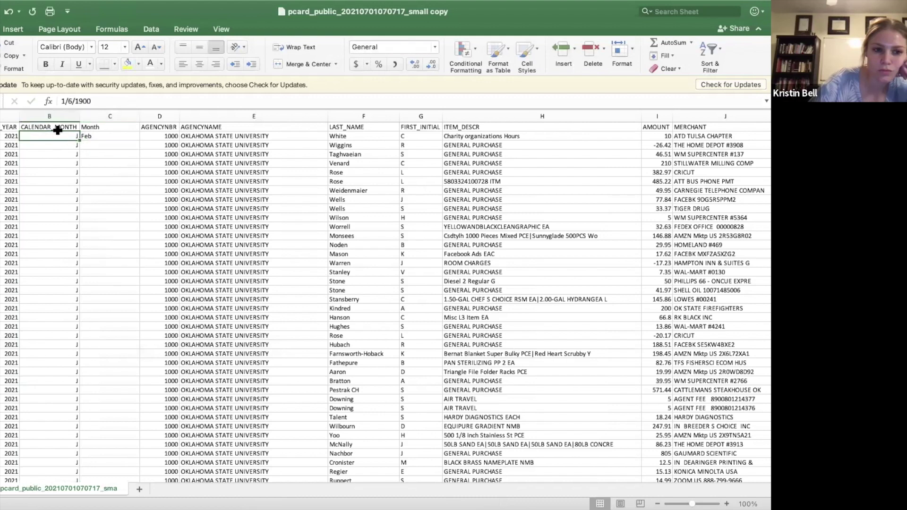
# Reformat column B with the Number category so values display as 6.00.
pyautogui.click(60, 116)
pyautogui.rightClick(61, 116)
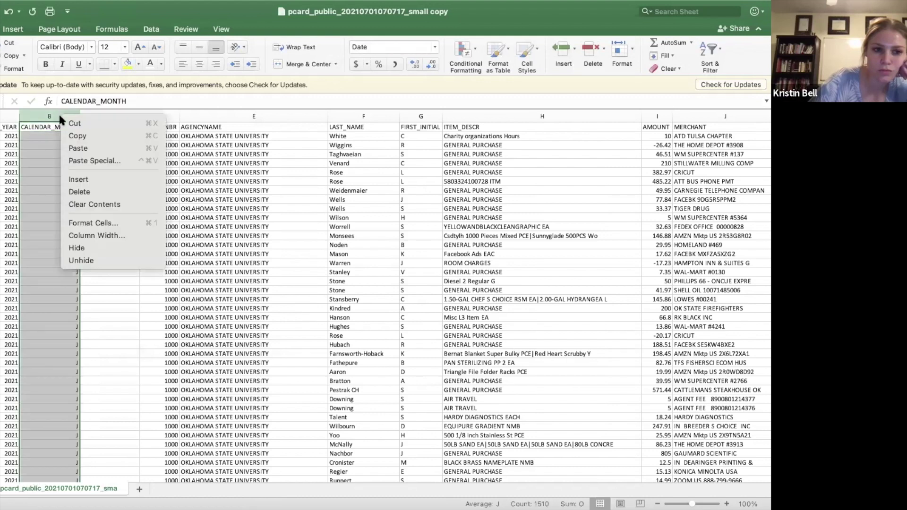
pyautogui.click(112, 223)
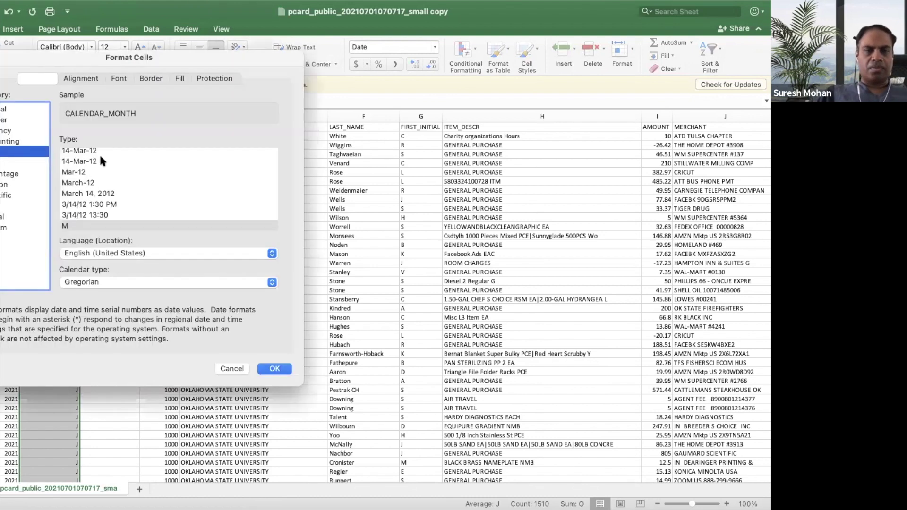
pyautogui.click(10, 120)
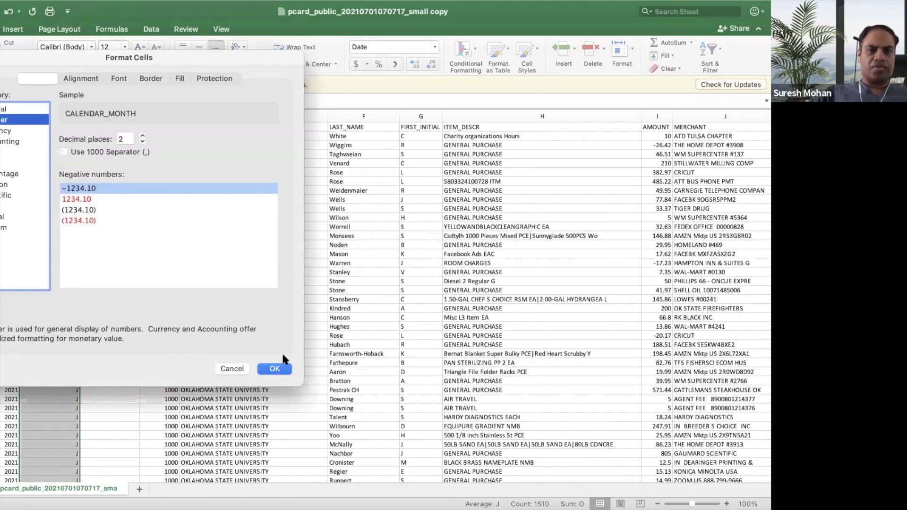
pyautogui.click(279, 369)
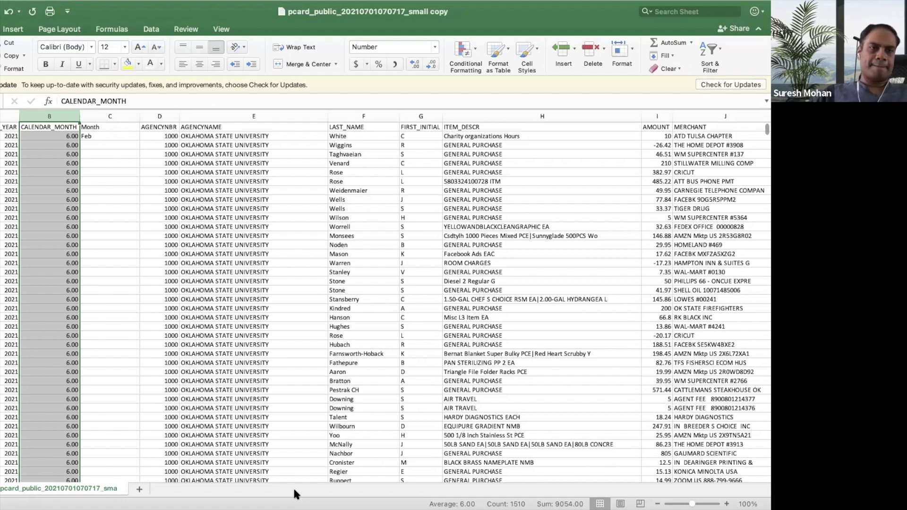
# Change the C2 Month formula to =TEXT(B2*29,"mmm").
pyautogui.click(92, 137)
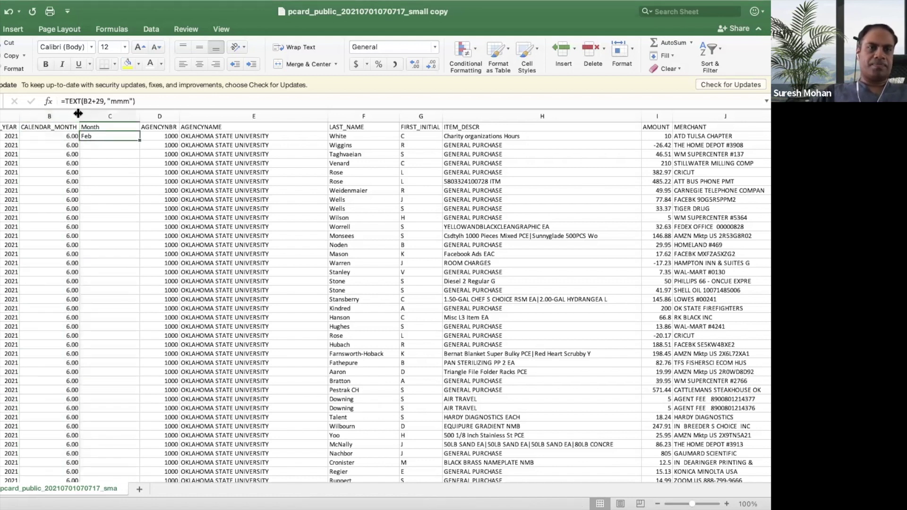
pyautogui.click(94, 101)
pyautogui.press('BackSpace')
pyautogui.write('*')
pyautogui.press('Return')
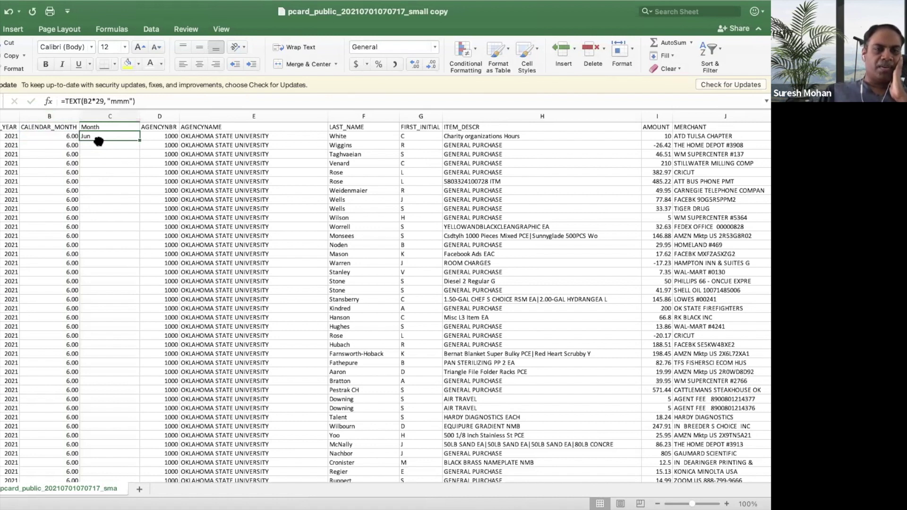
# Fill the Month formula down all of column C, redoing the fill once.
pyautogui.doubleClick(140, 140)
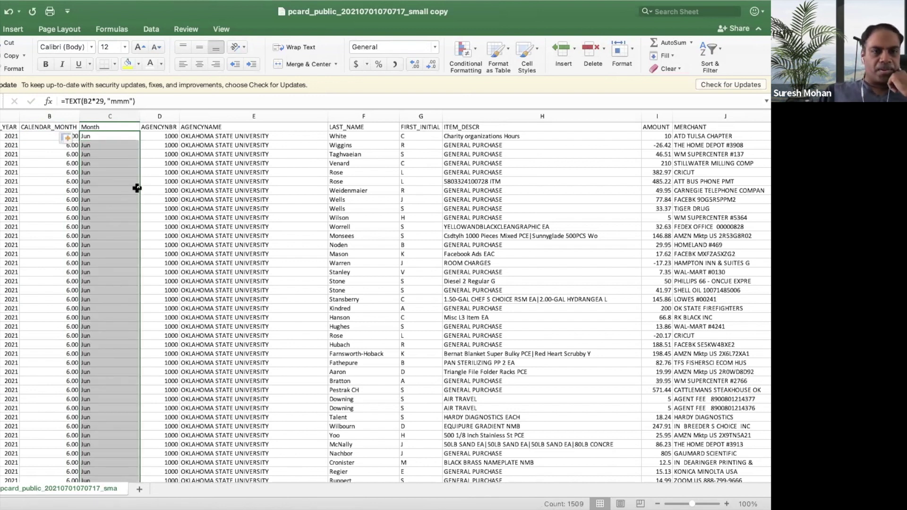
pyautogui.scroll(1, 109, 235)
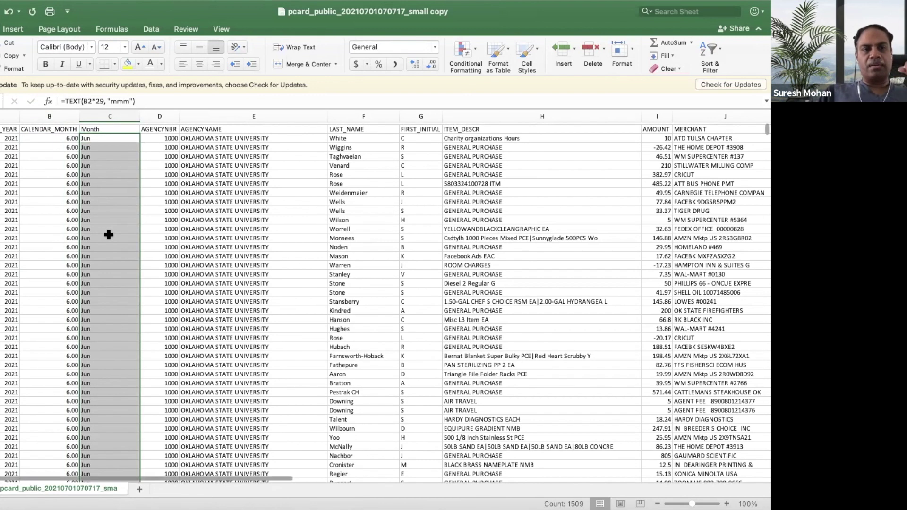
pyautogui.scroll(-1, 109, 235)
pyautogui.press('super+z')
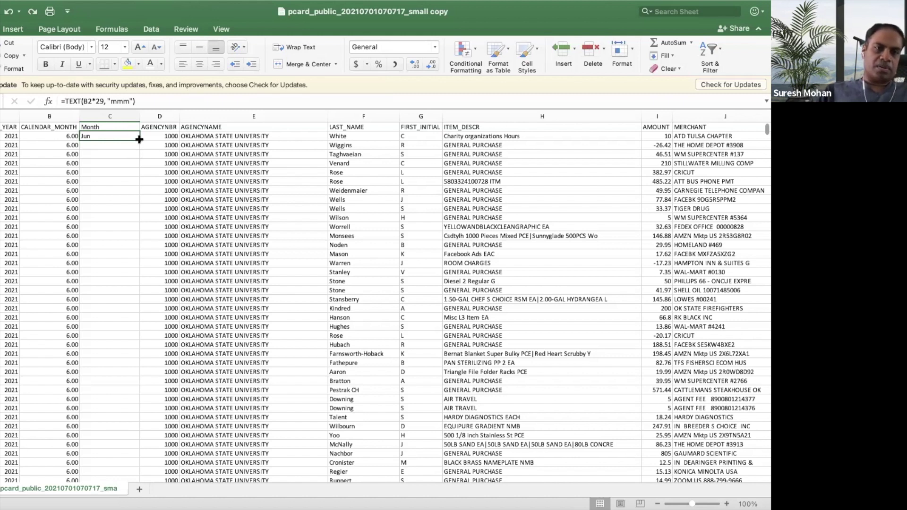
pyautogui.doubleClick(140, 139)
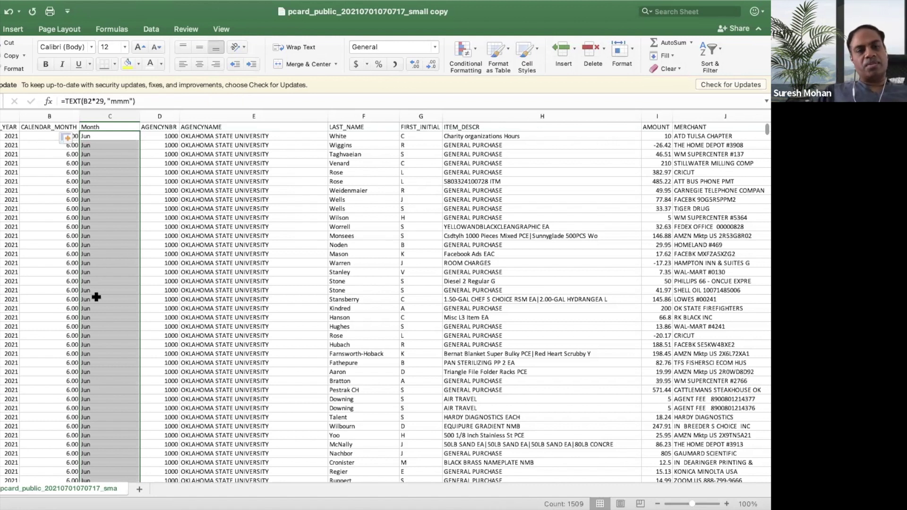
pyautogui.scroll(-20, 97, 299)
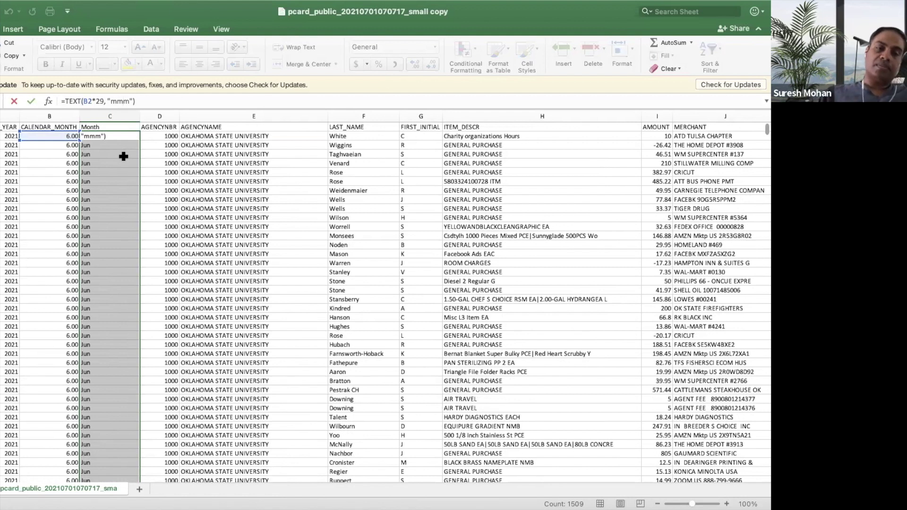
pyautogui.click(116, 137)
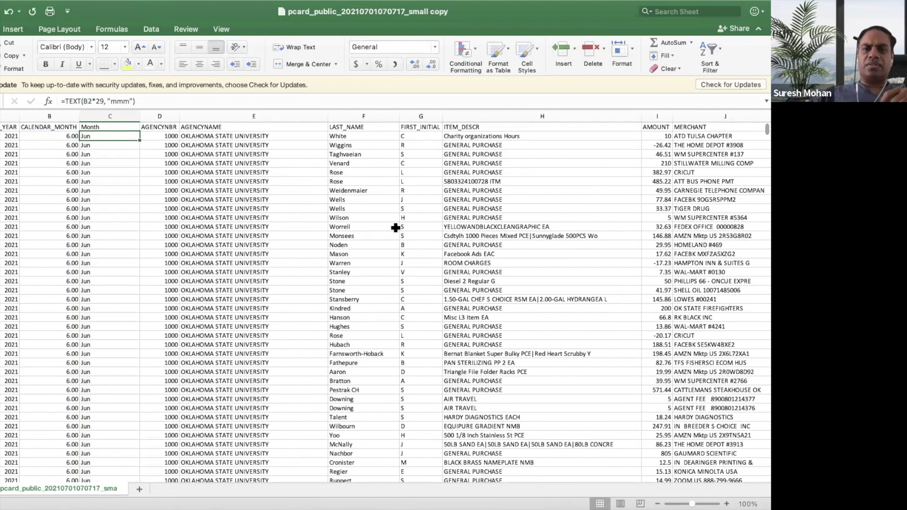
pyautogui.hscroll(10, 397, 227)
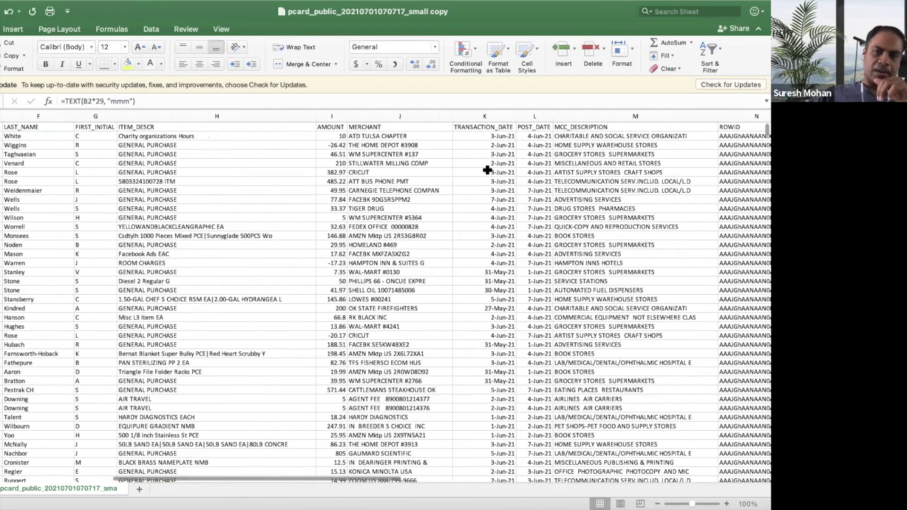
pyautogui.hscroll(-8, 491, 170)
pyautogui.scroll(1, 193, 183)
pyautogui.hscroll(-3, 184, 182)
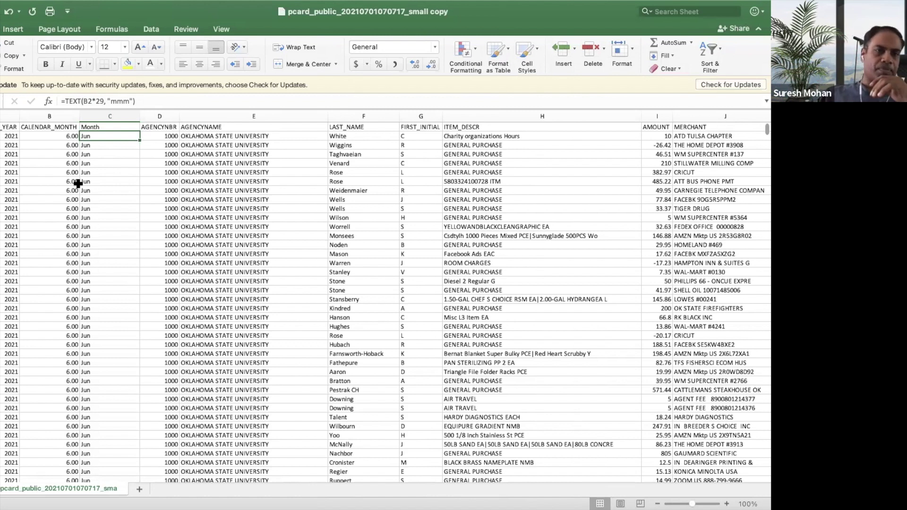
pyautogui.click(68, 146)
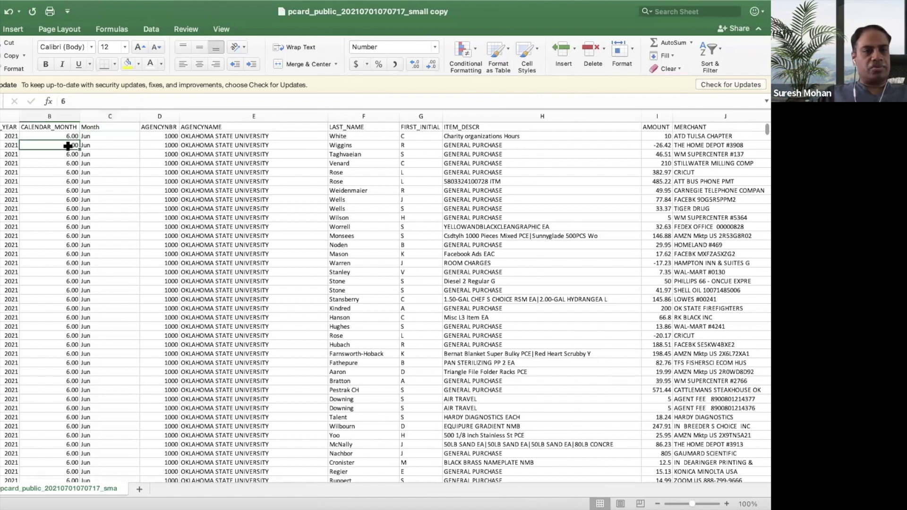
pyautogui.press('super+c')
pyautogui.write('7')
pyautogui.press('Return')
pyautogui.click(70, 189)
pyautogui.write('12')
pyautogui.press('Return')
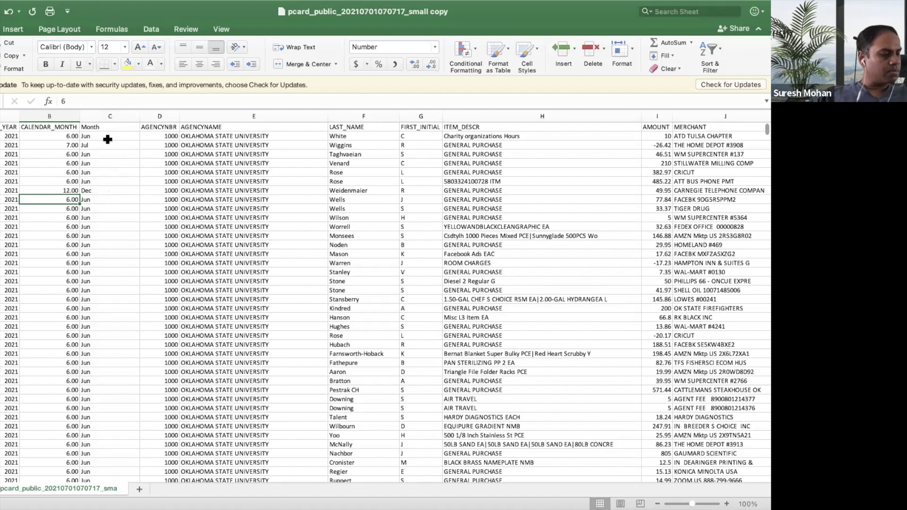
pyautogui.press('super+z')
pyautogui.press('super+z')
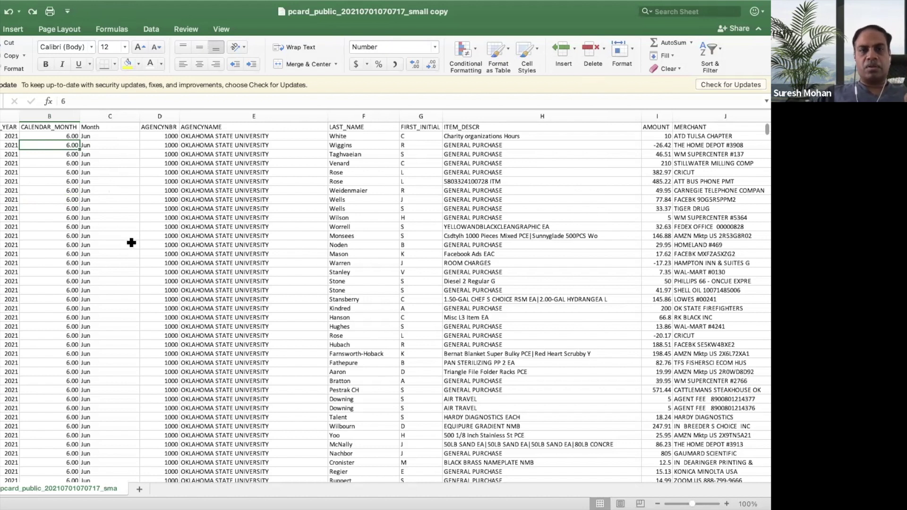
pyautogui.scroll(-10, 126, 243)
pyautogui.scroll(-3, 131, 242)
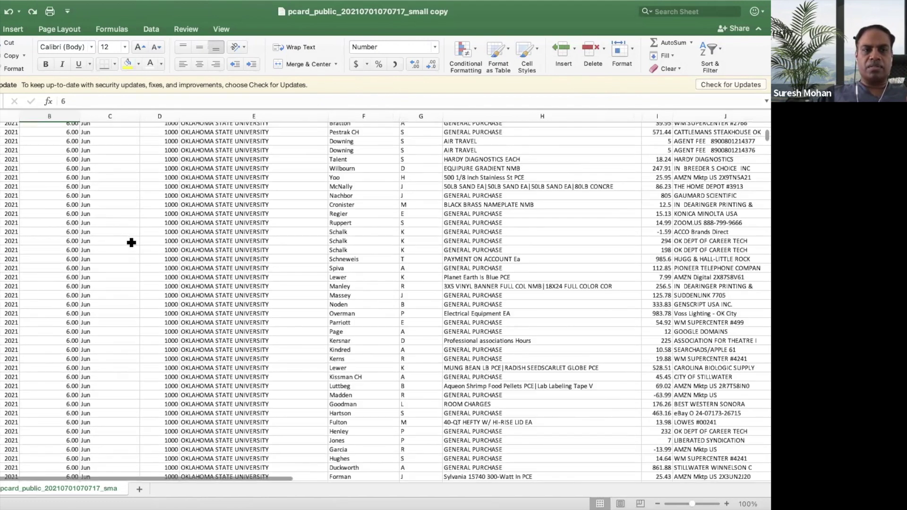
pyautogui.scroll(10, 131, 242)
pyautogui.scroll(3, 132, 243)
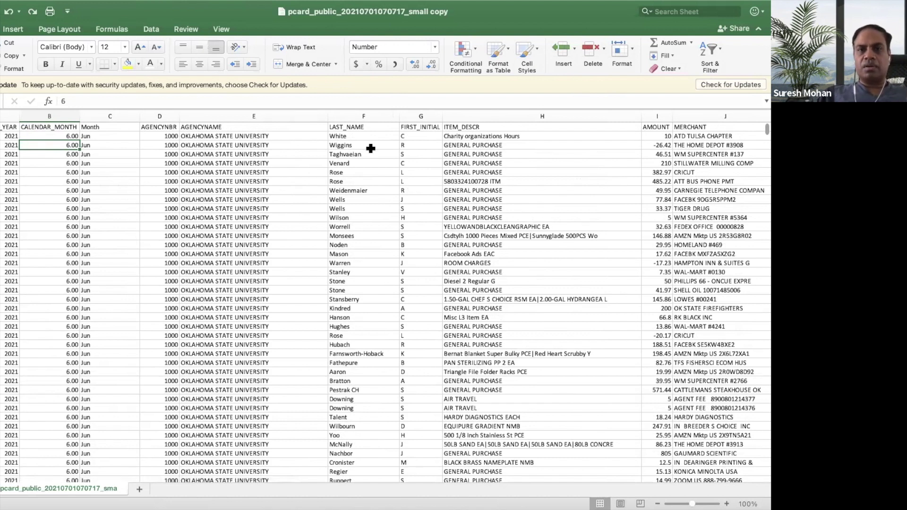
pyautogui.scroll(-2, 332, 157)
pyautogui.scroll(-5, 333, 157)
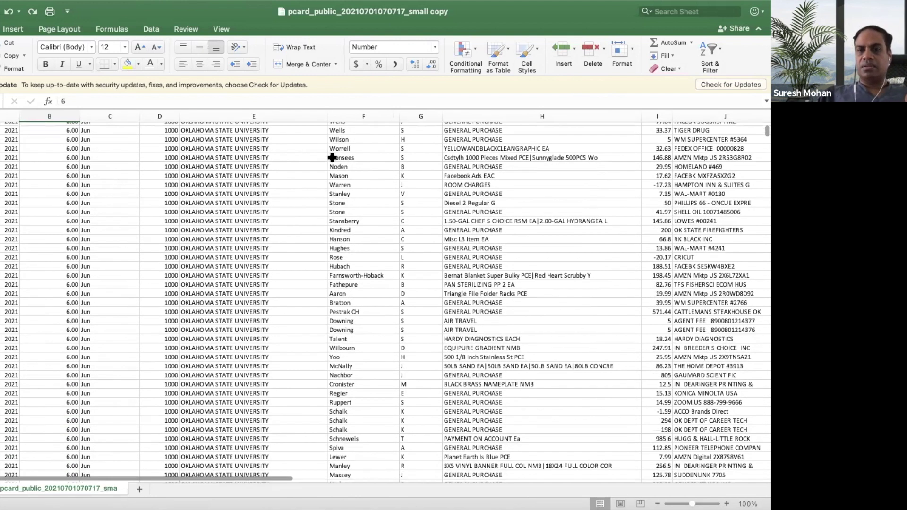
pyautogui.scroll(6, 334, 155)
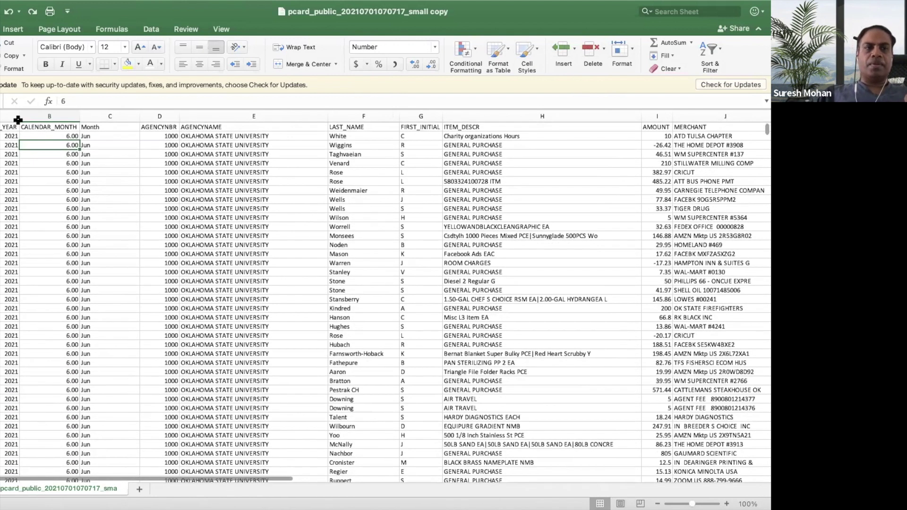
pyautogui.click(1, 127)
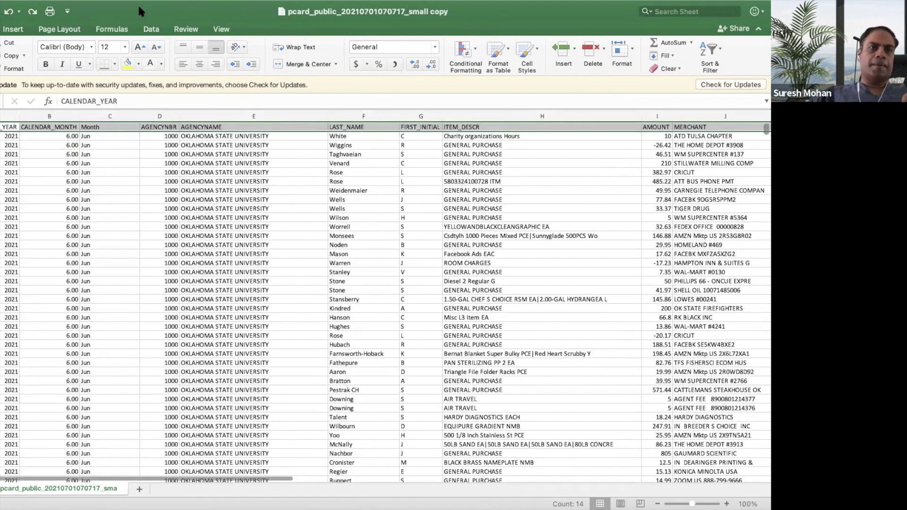
# Freeze the top header row from the View tab.
pyautogui.click(151, 31)
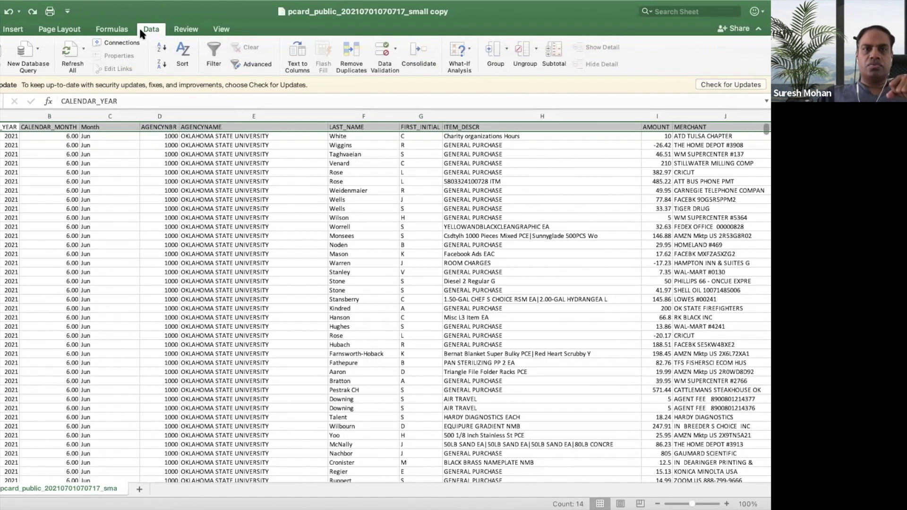
pyautogui.click(117, 30)
pyautogui.click(189, 29)
pyautogui.click(210, 29)
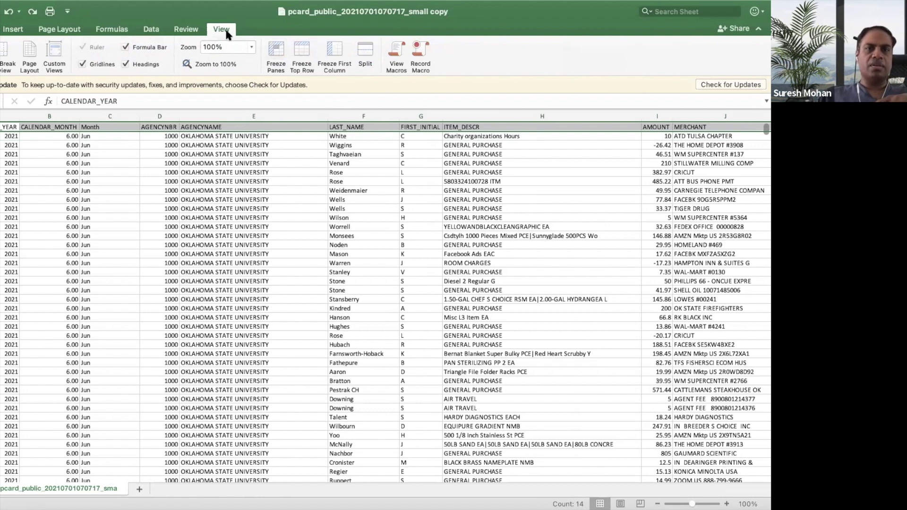
pyautogui.click(301, 53)
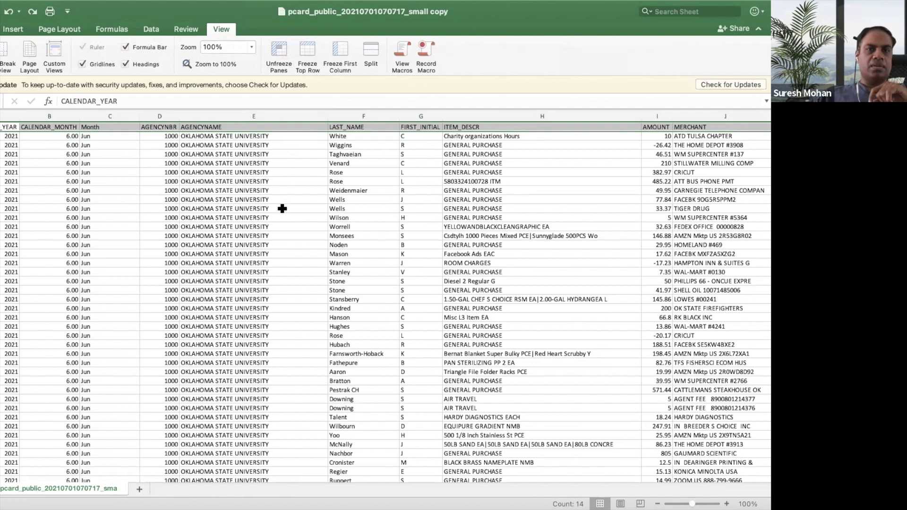
# Scroll the rows to confirm the header stays fixed, then select LAST_NAME column F.
pyautogui.scroll(-1, 277, 192)
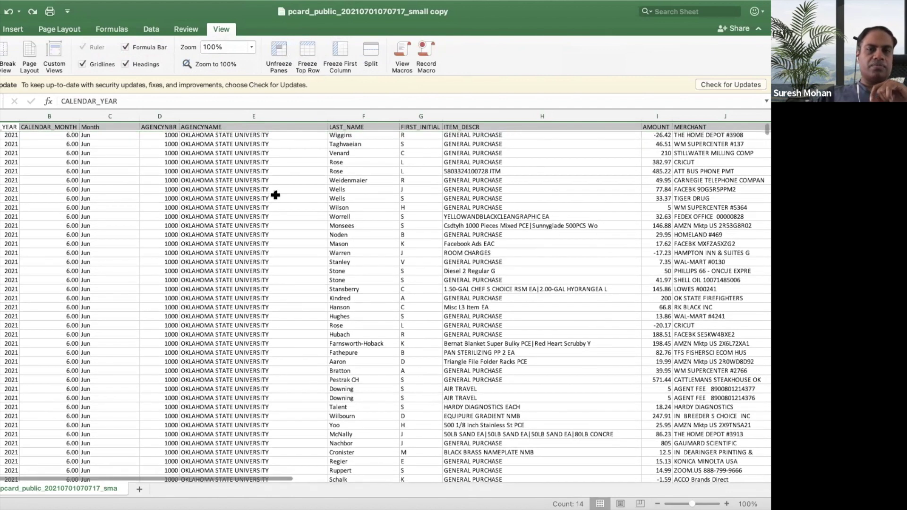
pyautogui.scroll(-5, 276, 195)
pyautogui.scroll(-20, 276, 195)
pyautogui.scroll(-20, 276, 195)
pyautogui.scroll(-20, 275, 195)
pyautogui.scroll(-5, 276, 195)
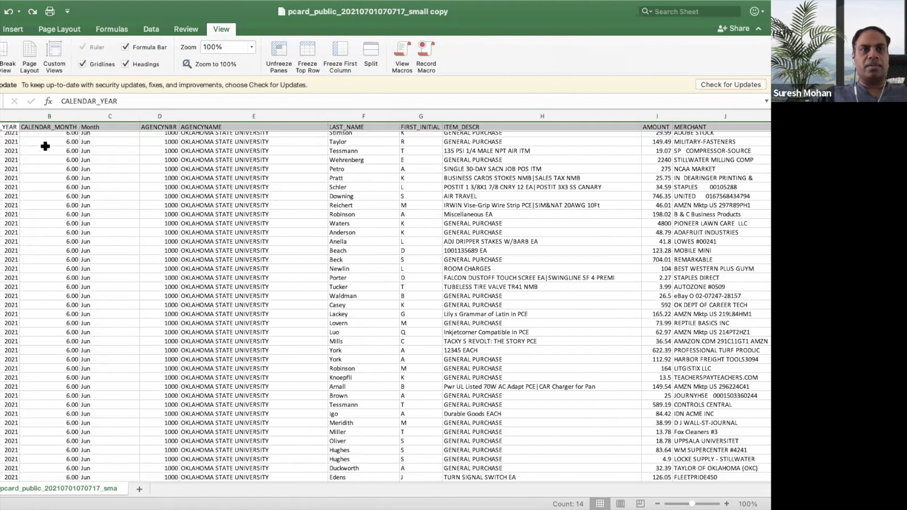
pyautogui.scroll(5, 214, 126)
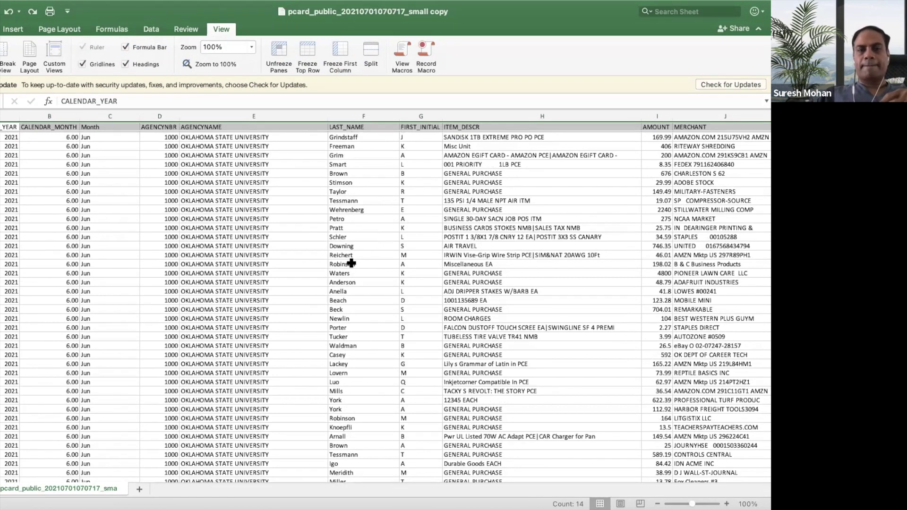
pyautogui.scroll(5, 298, 251)
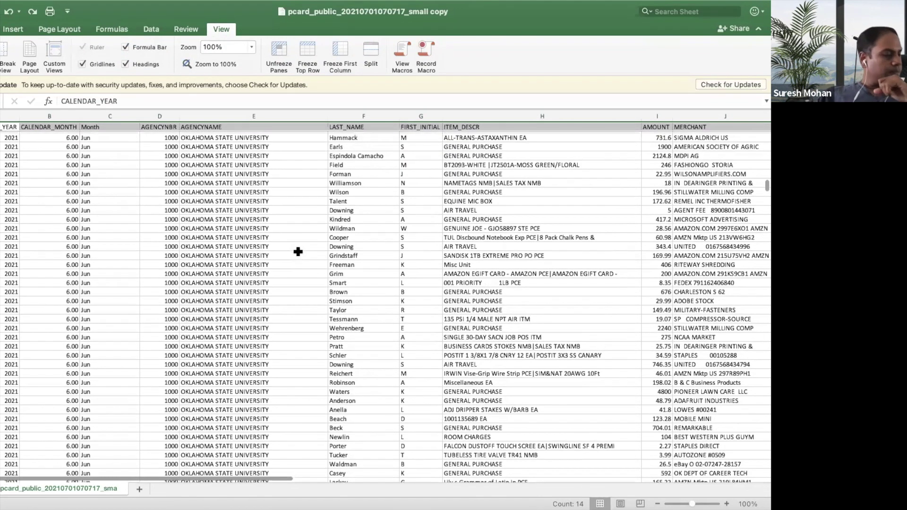
pyautogui.scroll(10, 298, 252)
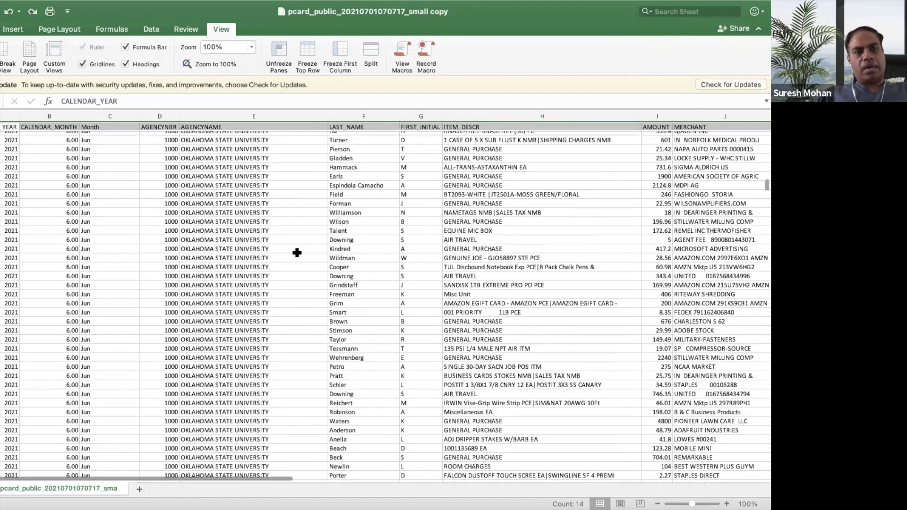
pyautogui.scroll(10, 297, 253)
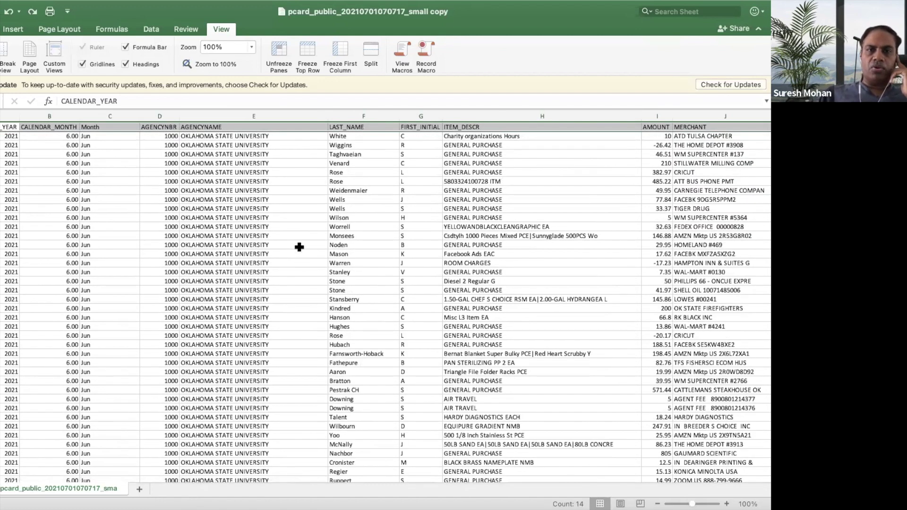
pyautogui.click(360, 117)
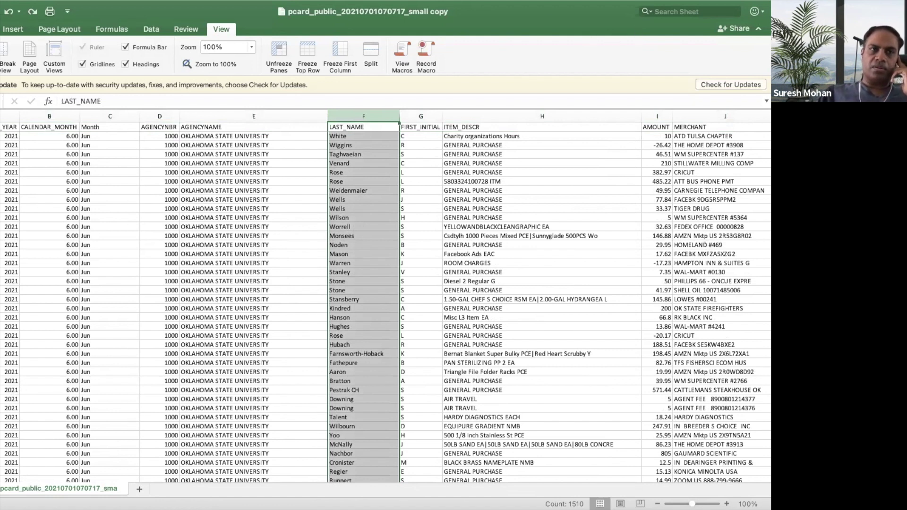
# Sort the table A to Z by LAST_NAME, expanding the selection to all columns.
pyautogui.doubleClick(221, 29)
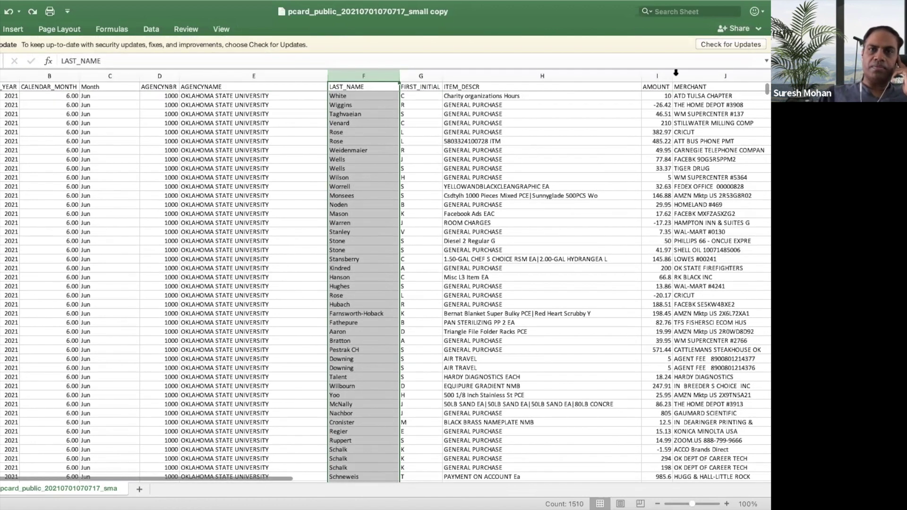
pyautogui.press('super+alt+r')
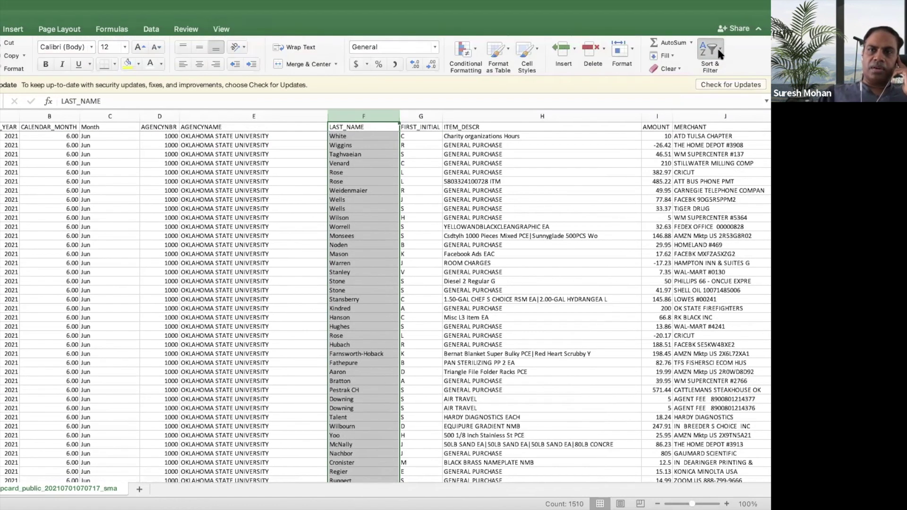
pyautogui.click(725, 69)
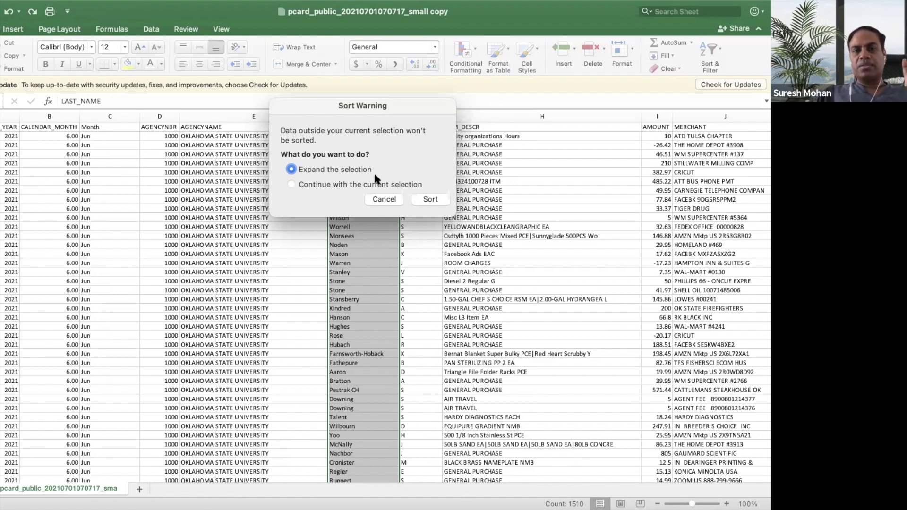
pyautogui.click(430, 200)
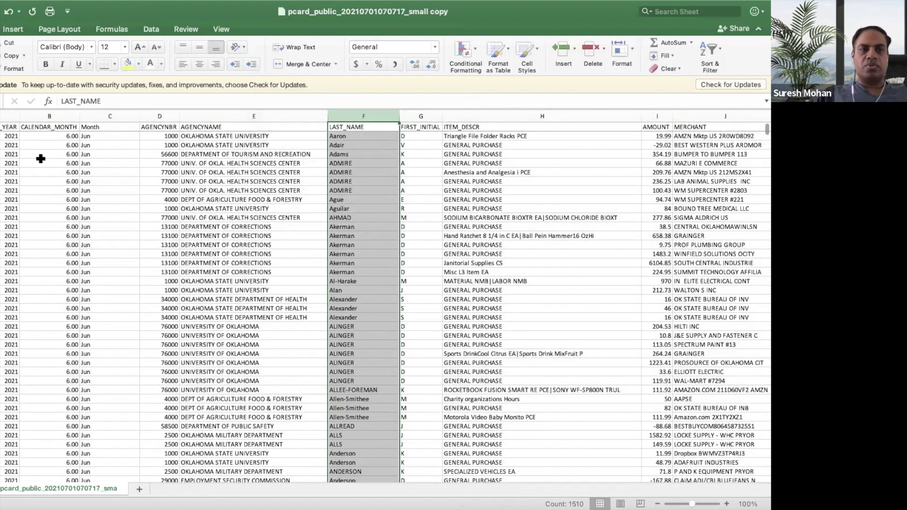
pyautogui.click(351, 153)
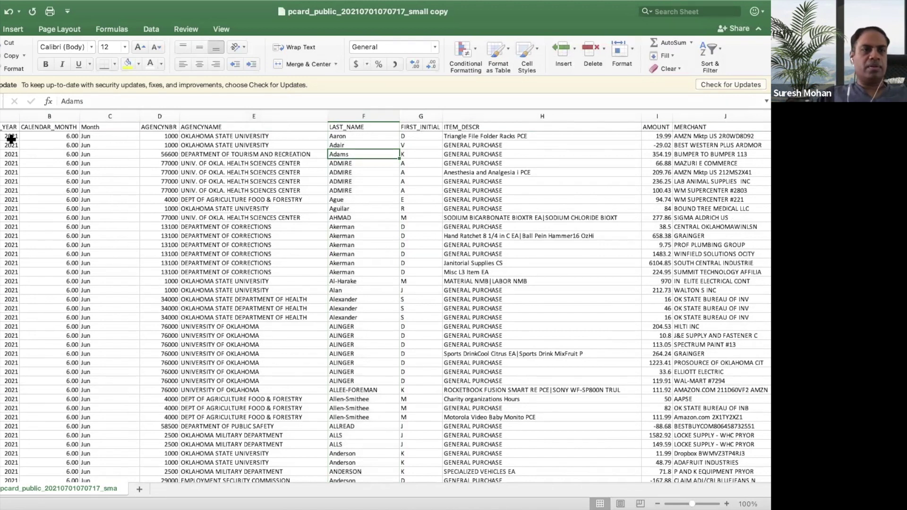
pyautogui.hscroll(2, 480, 168)
pyautogui.hscroll(1, 481, 169)
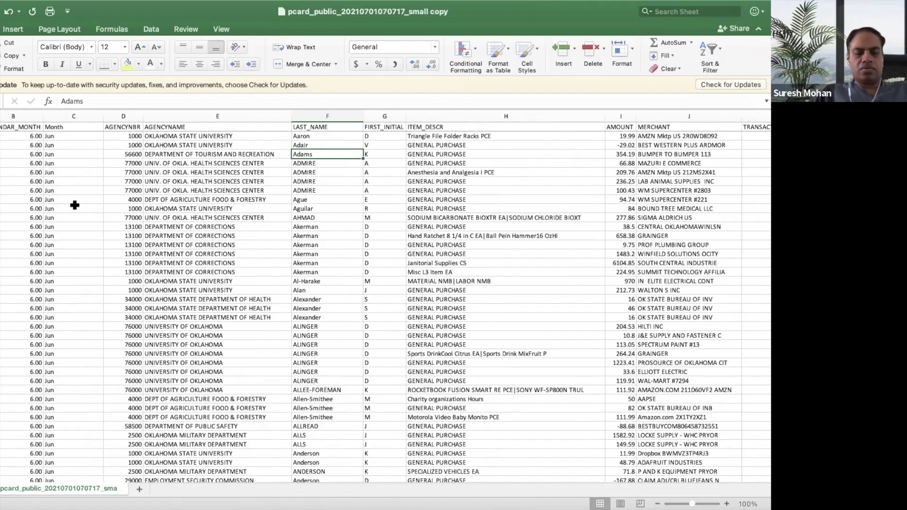
pyautogui.click(320, 115)
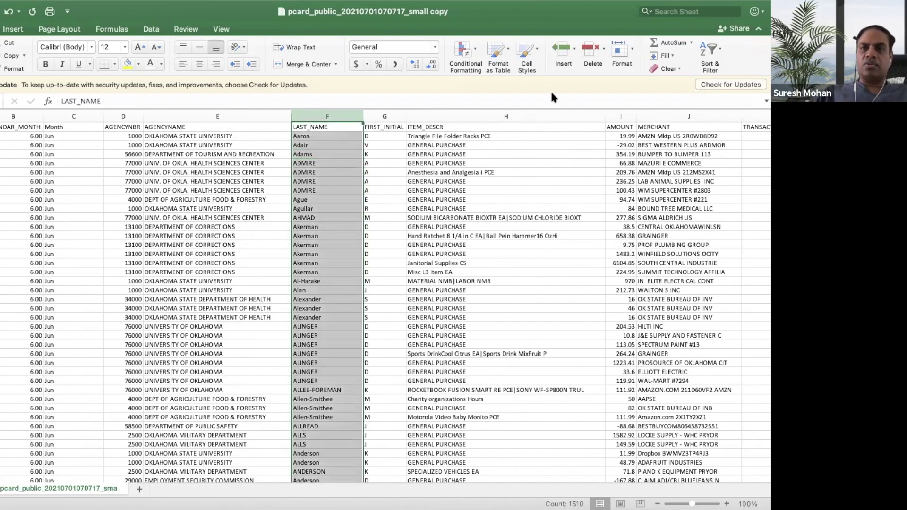
pyautogui.click(720, 50)
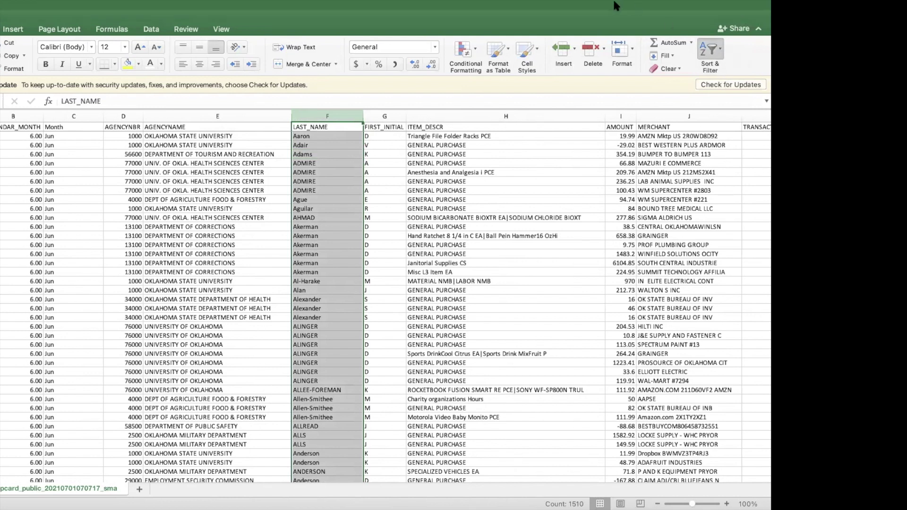
pyautogui.click(590, 10)
pyautogui.click(152, 30)
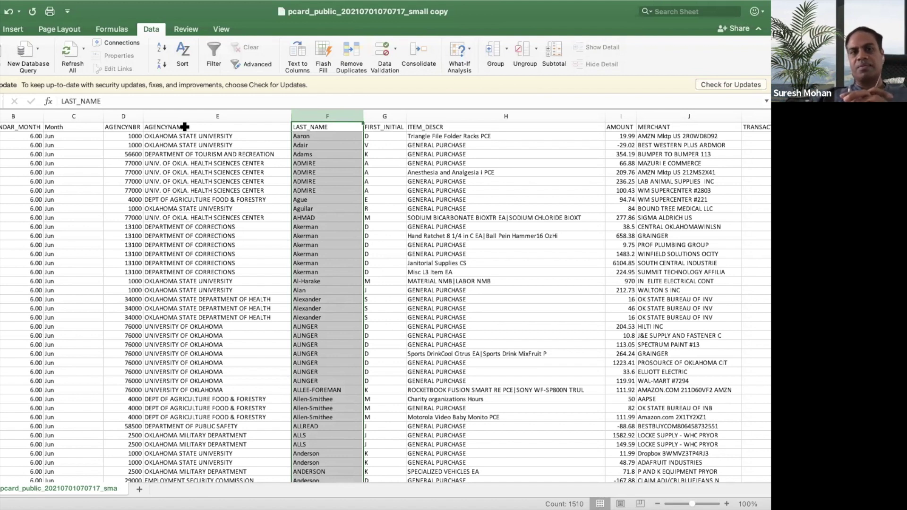
pyautogui.click(2, 29)
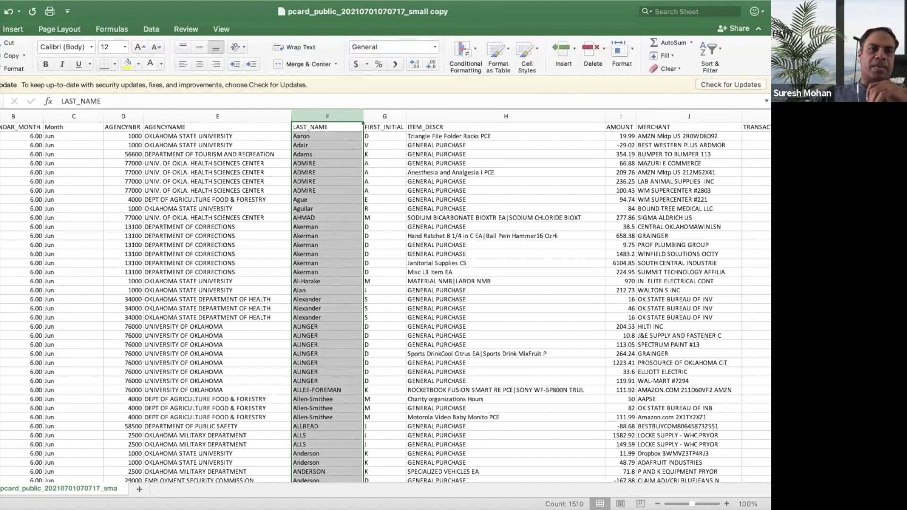
pyautogui.click(719, 49)
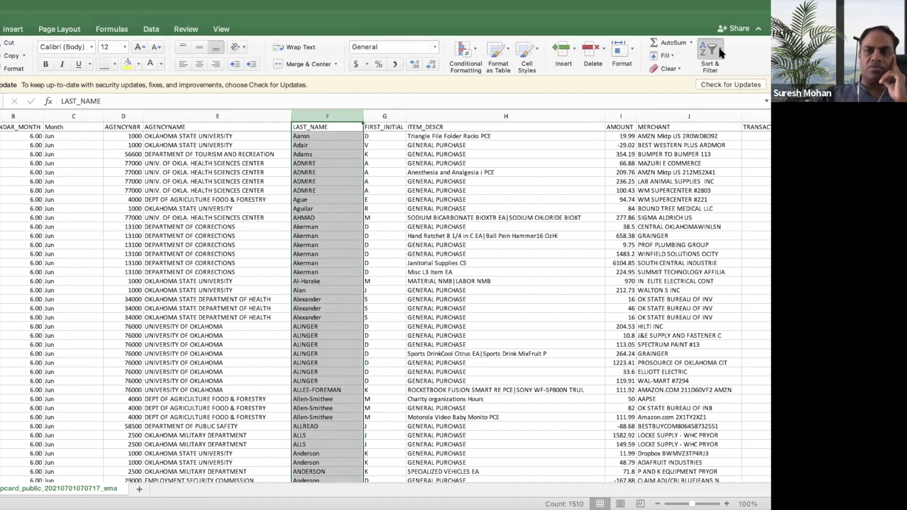
pyautogui.click(719, 75)
pyautogui.click(429, 199)
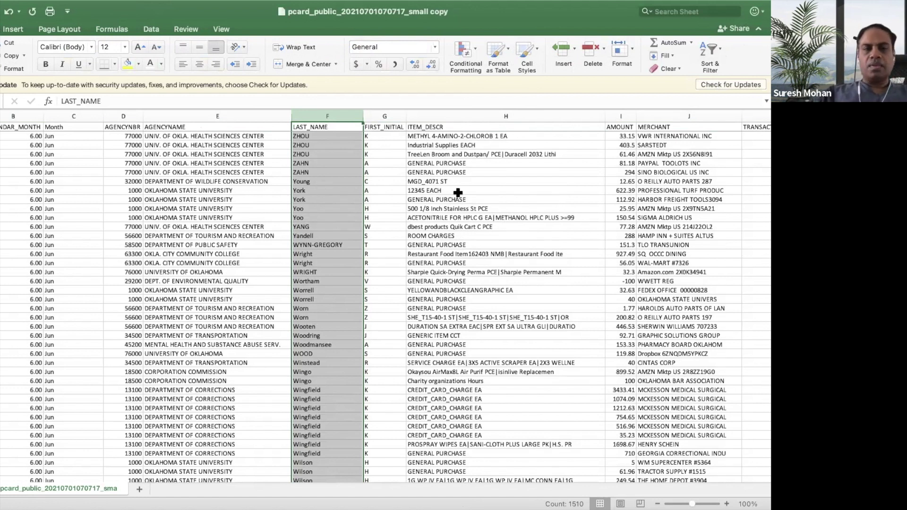
pyautogui.hscroll(2, 458, 193)
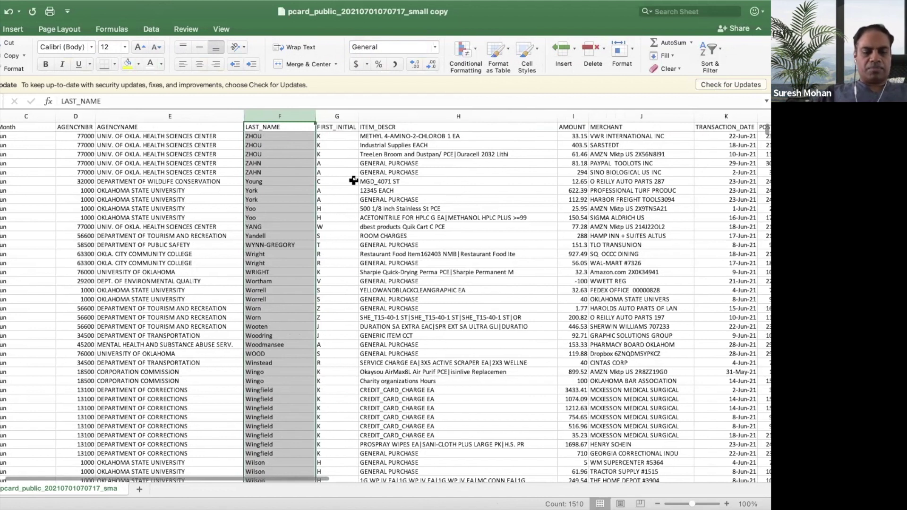
pyautogui.press('super+a')
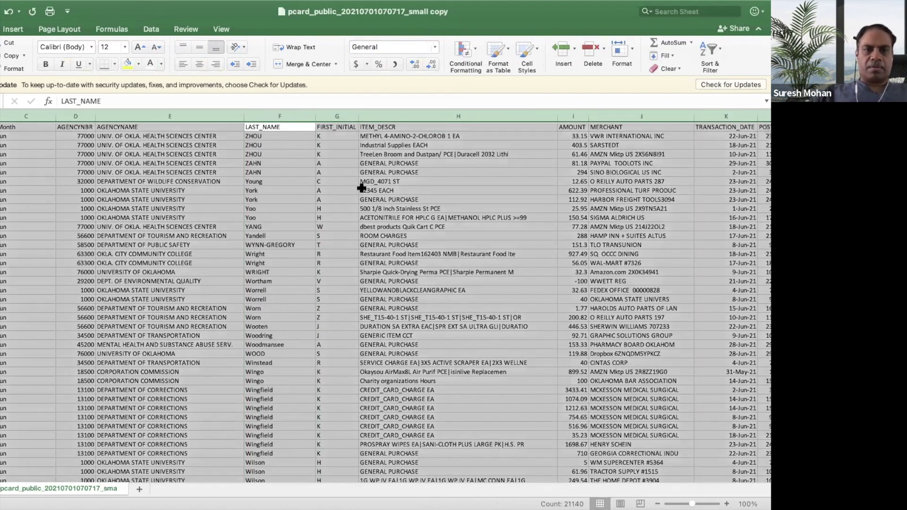
pyautogui.click(287, 151)
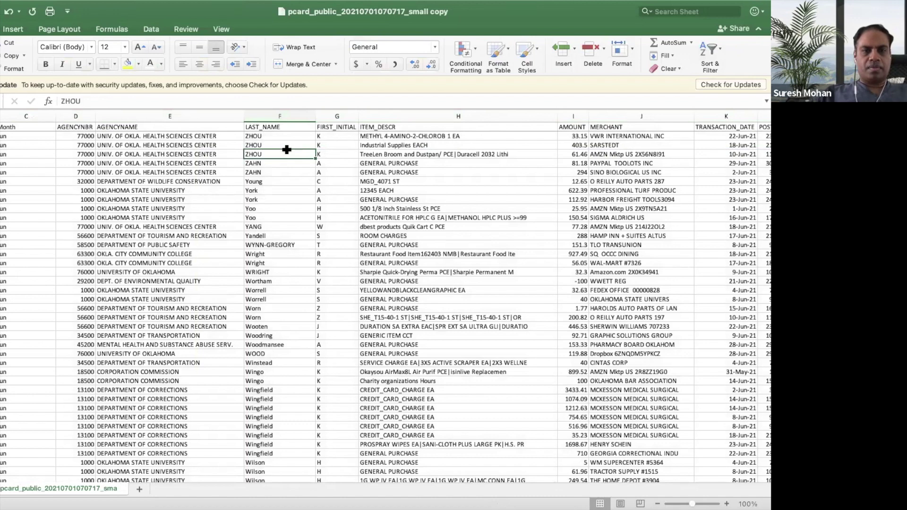
pyautogui.press('super+z')
pyautogui.click(469, 190)
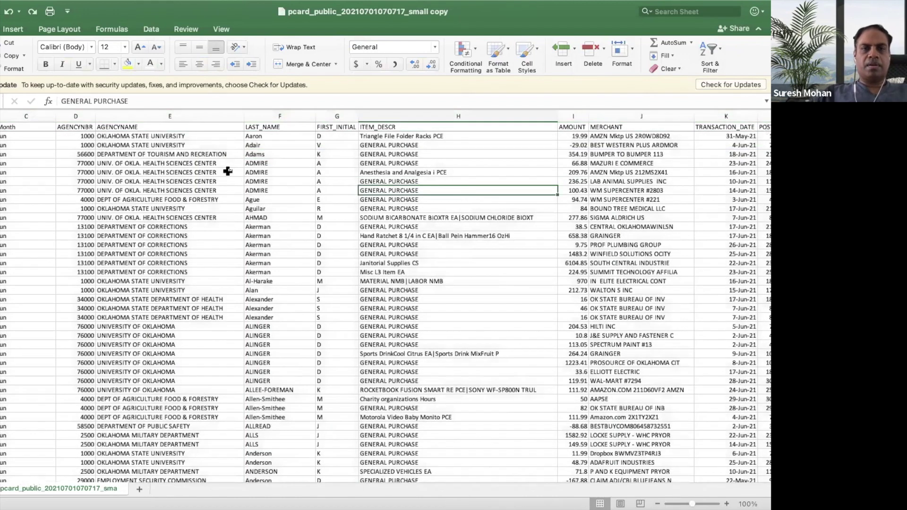
pyautogui.hscroll(10, 483, 189)
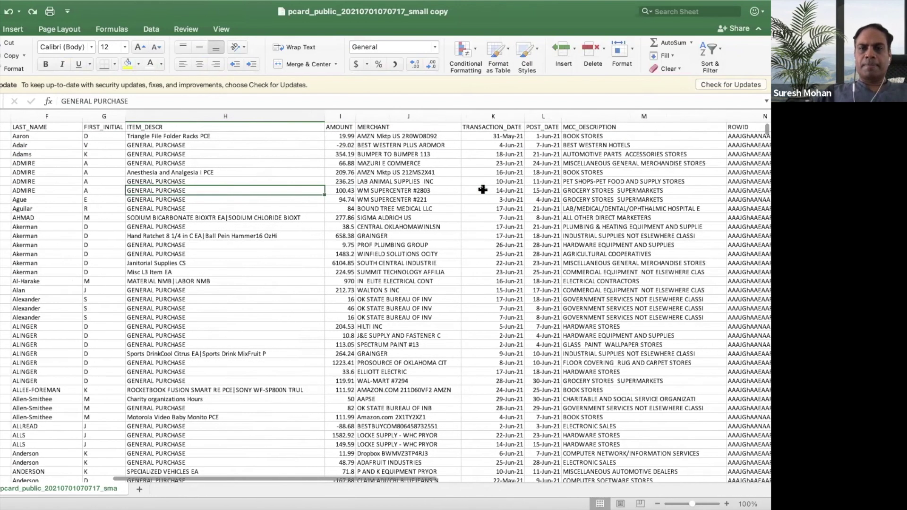
pyautogui.hscroll(-4, 482, 189)
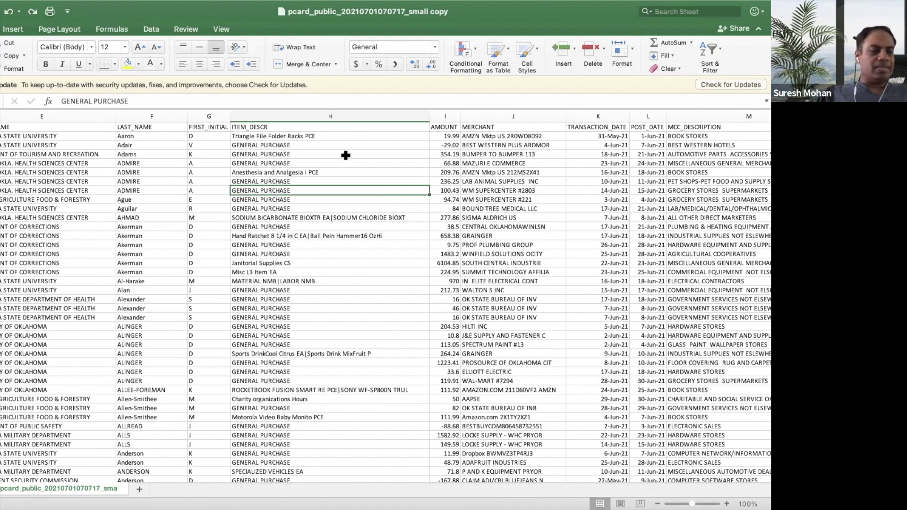
pyautogui.hscroll(-5, 345, 155)
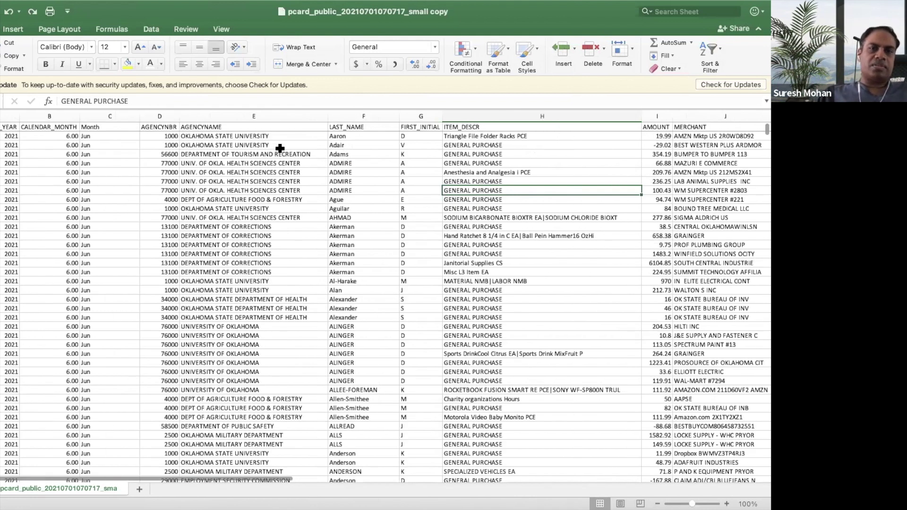
pyautogui.click(278, 131)
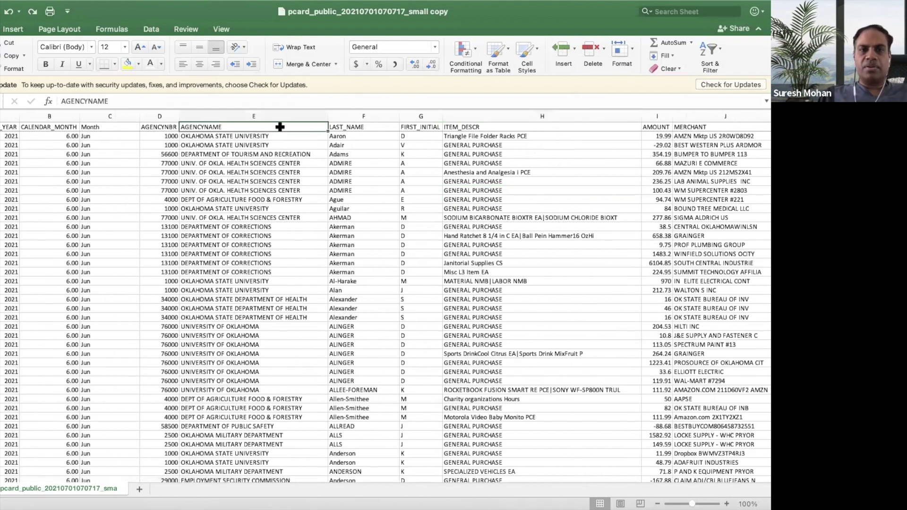
# Turn on Sort & Filter > Filter so each header gets a dropdown arrow.
pyautogui.click(721, 48)
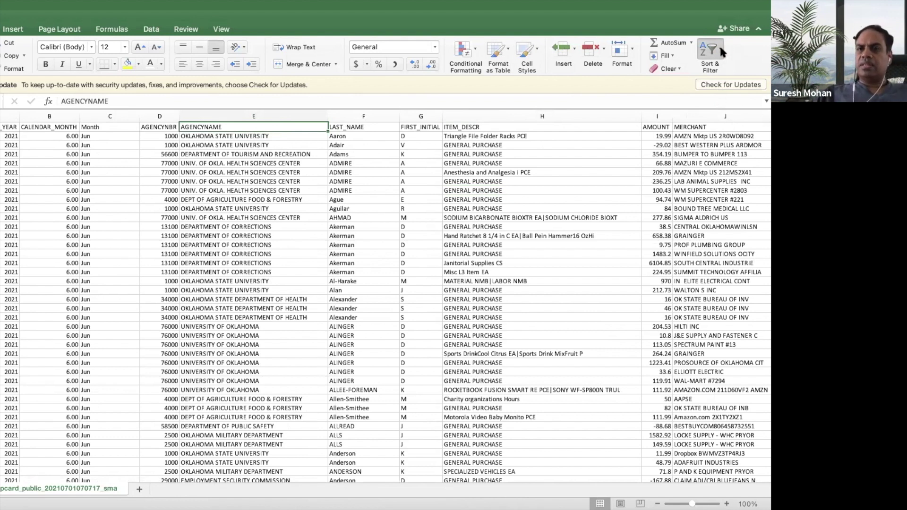
pyautogui.click(721, 114)
pyautogui.hscroll(5, 290, 150)
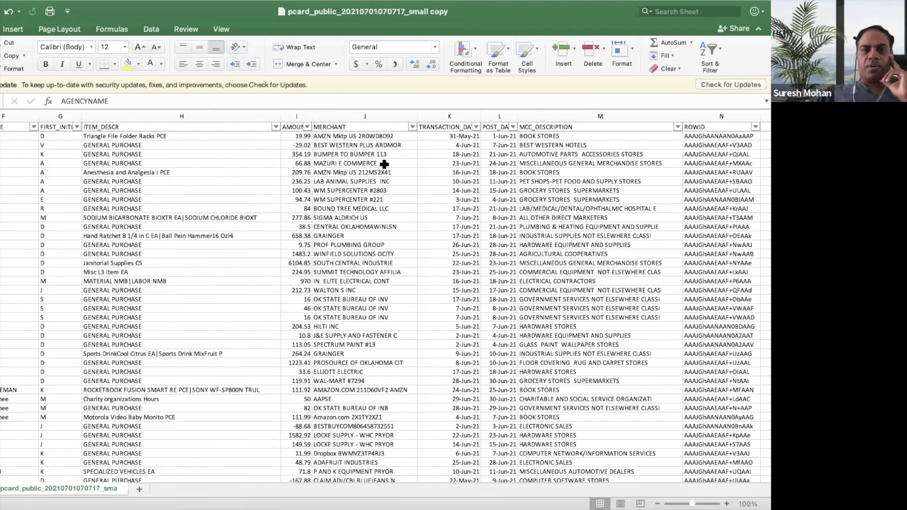
pyautogui.hscroll(-5, 384, 164)
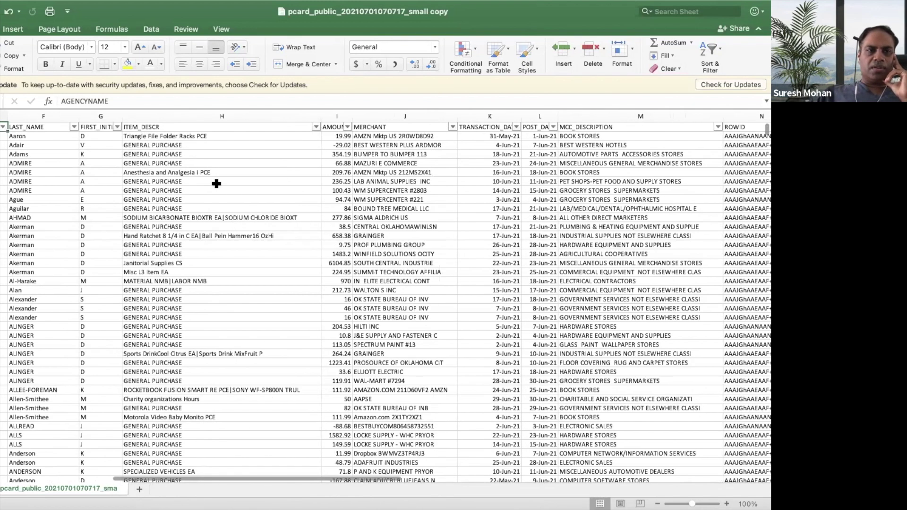
pyautogui.hscroll(-5, 216, 184)
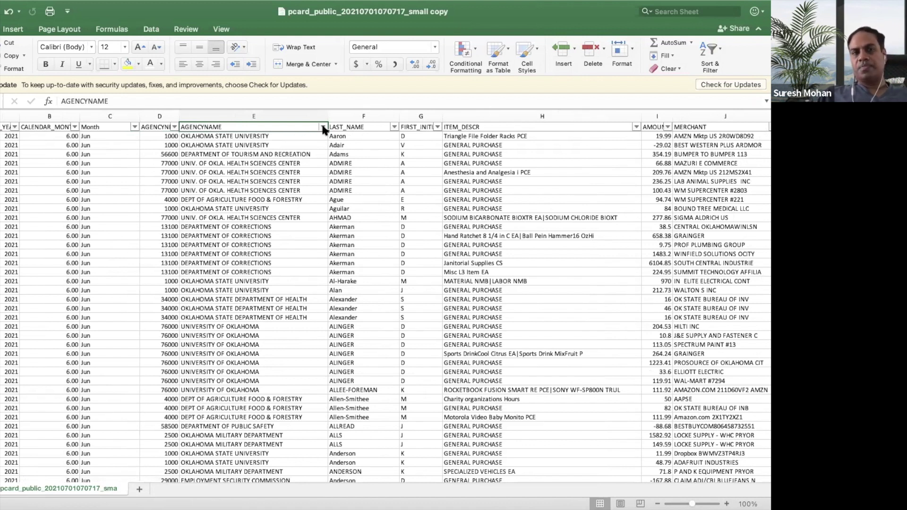
pyautogui.click(323, 127)
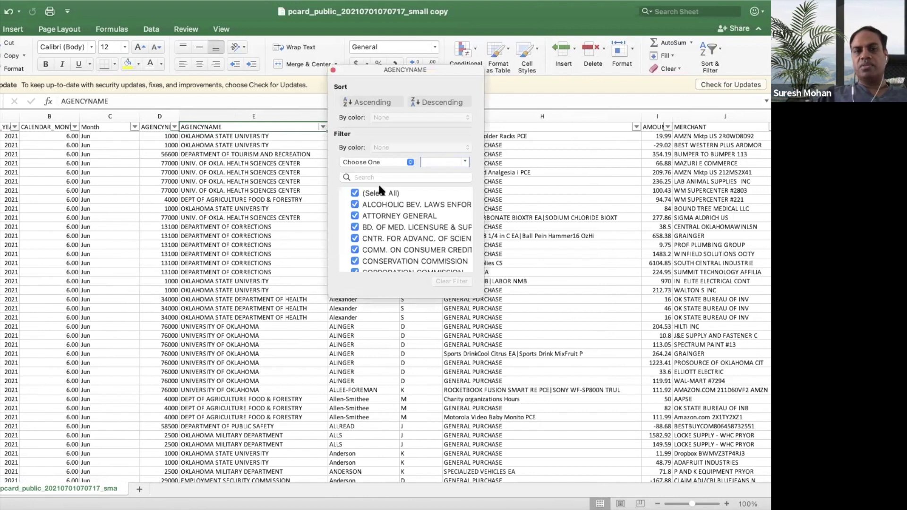
pyautogui.click(591, 240)
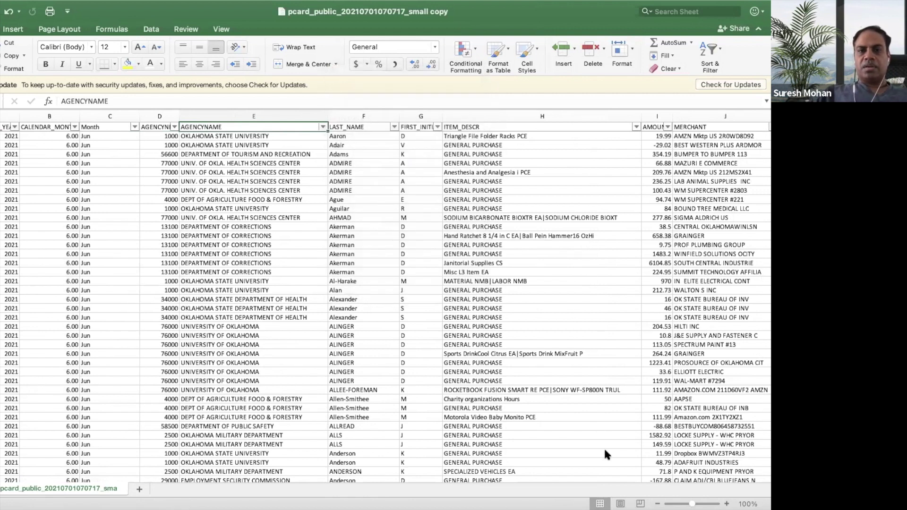
pyautogui.click(322, 128)
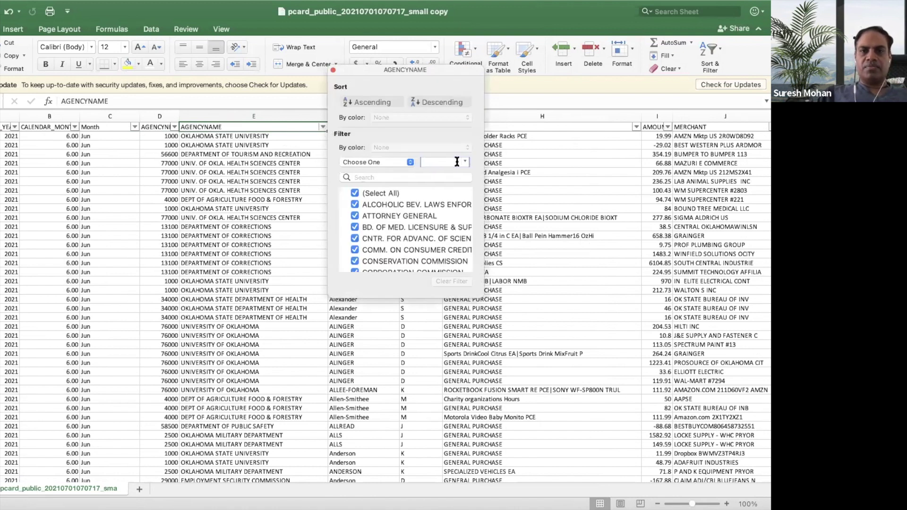
pyautogui.click(380, 177)
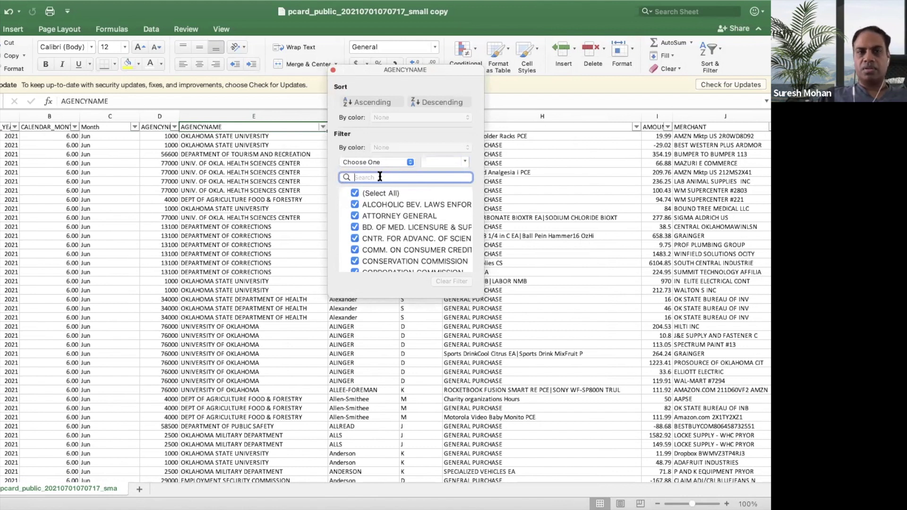
pyautogui.write('ni')
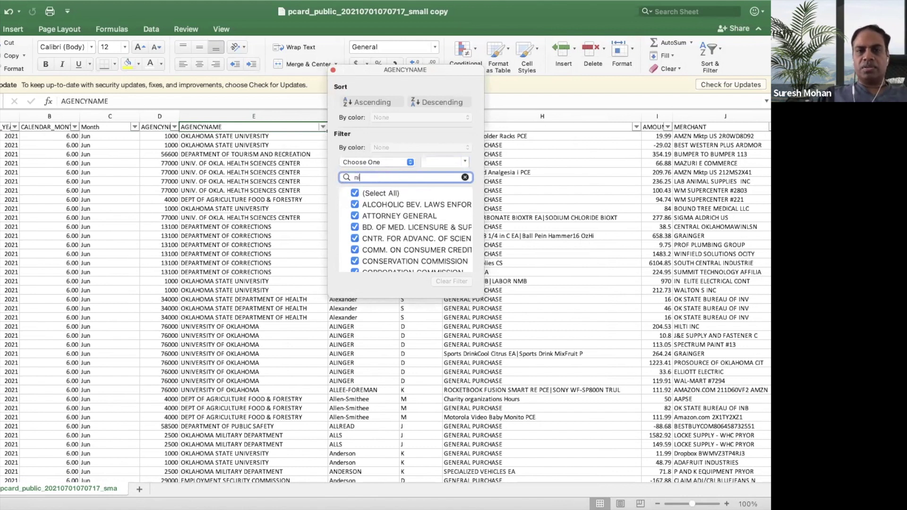
pyautogui.press('BackSpace')
pyautogui.press('BackSpace')
pyautogui.write('Uni')
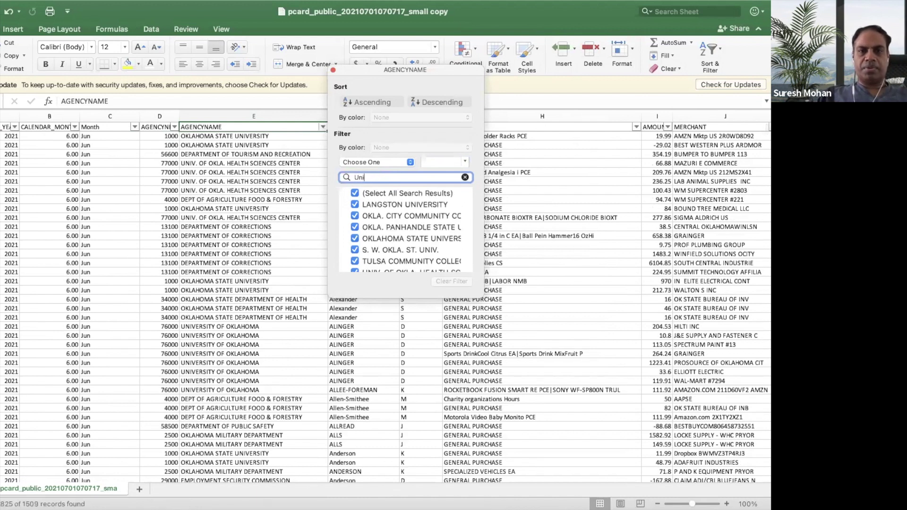
pyautogui.write('e')
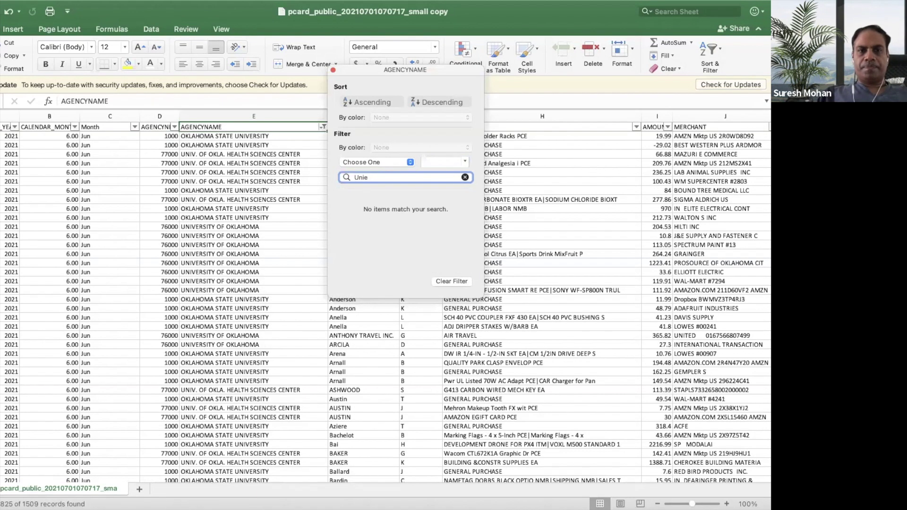
pyautogui.press('BackSpace')
pyautogui.write('versi')
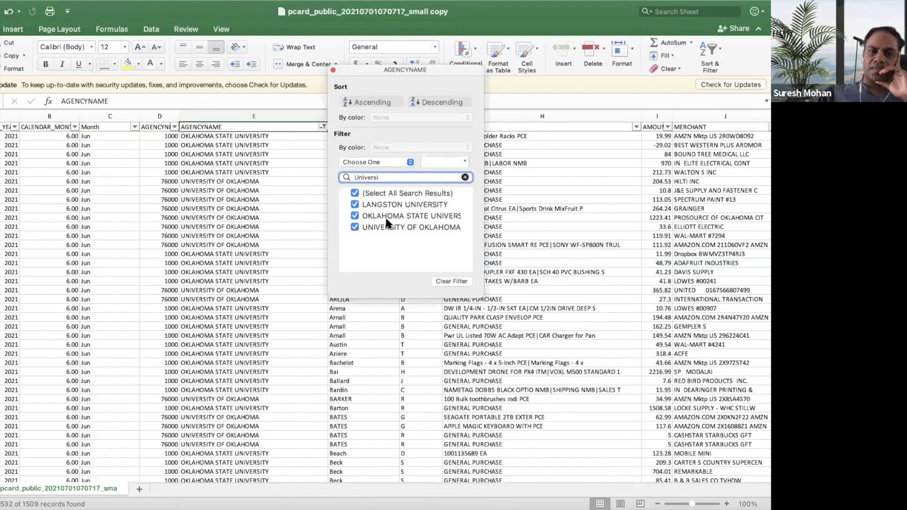
pyautogui.click(333, 70)
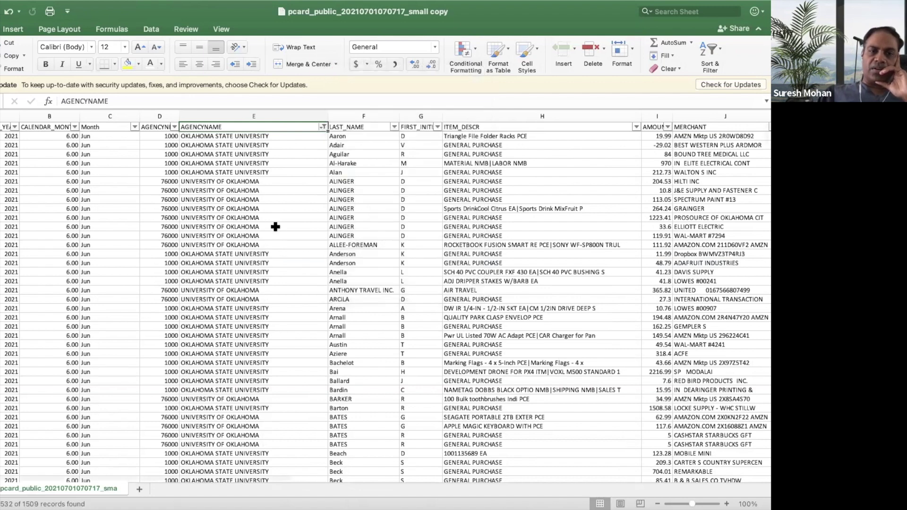
pyautogui.scroll(-20, 277, 355)
pyautogui.scroll(-15, 276, 355)
pyautogui.scroll(15, 276, 355)
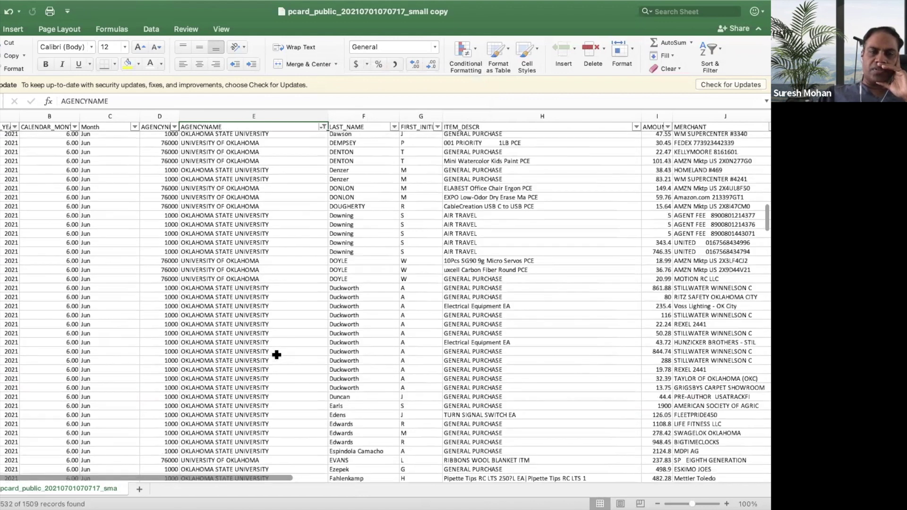
pyautogui.scroll(15, 276, 355)
pyautogui.scroll(10, 281, 196)
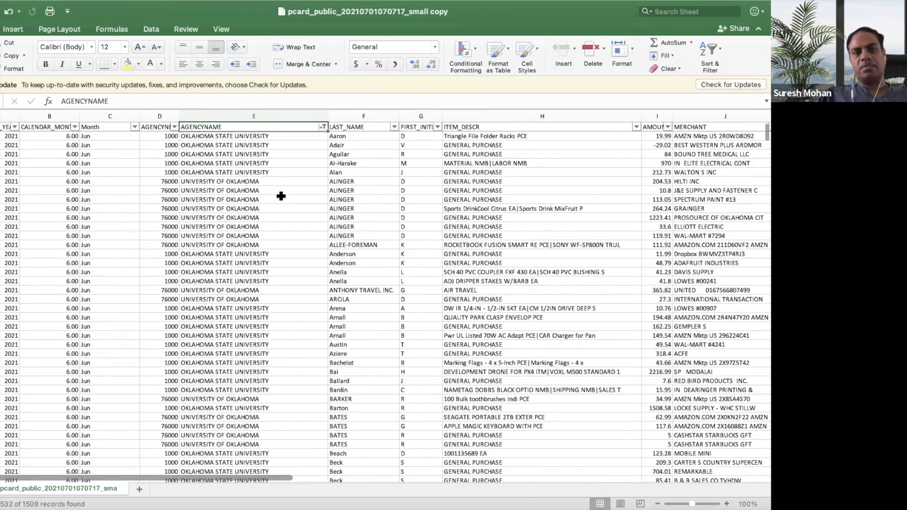
pyautogui.scroll(2, 281, 196)
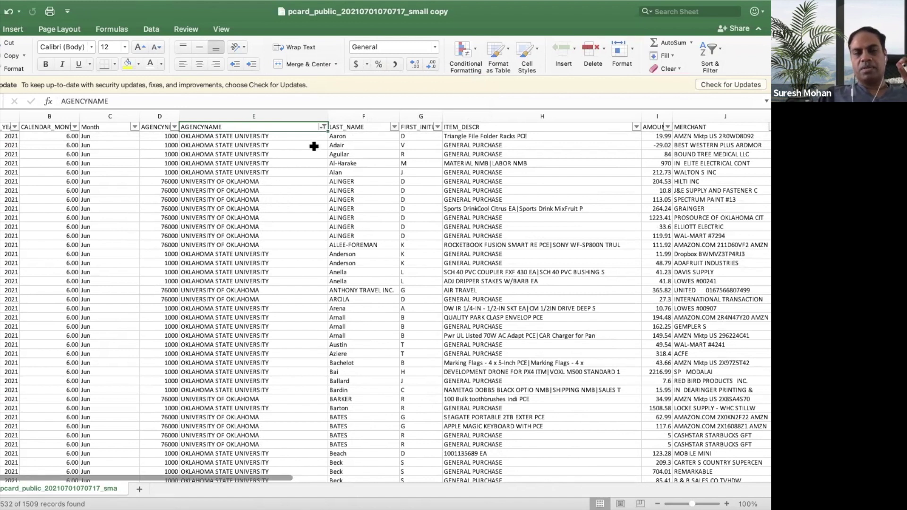
# Search the AGENCYNAME filter for 'Colleg' so only the 61 college records show.
pyautogui.click(323, 127)
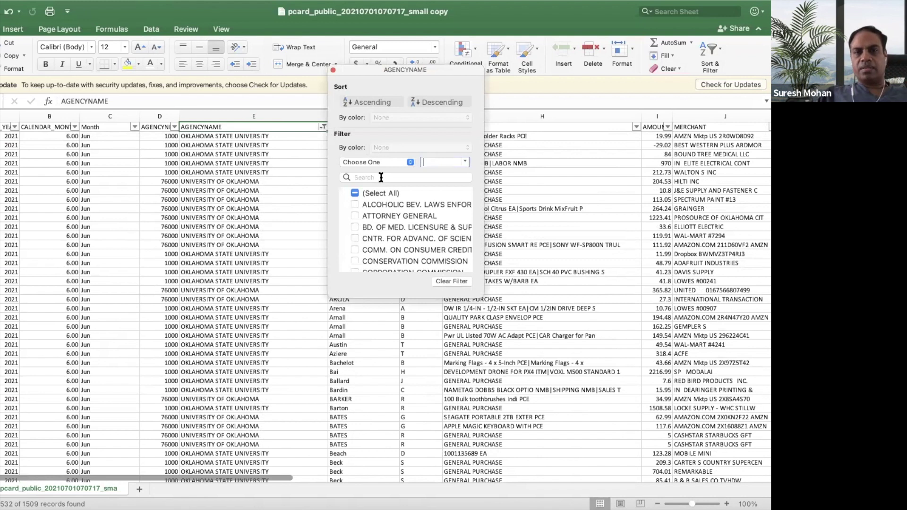
pyautogui.click(372, 177)
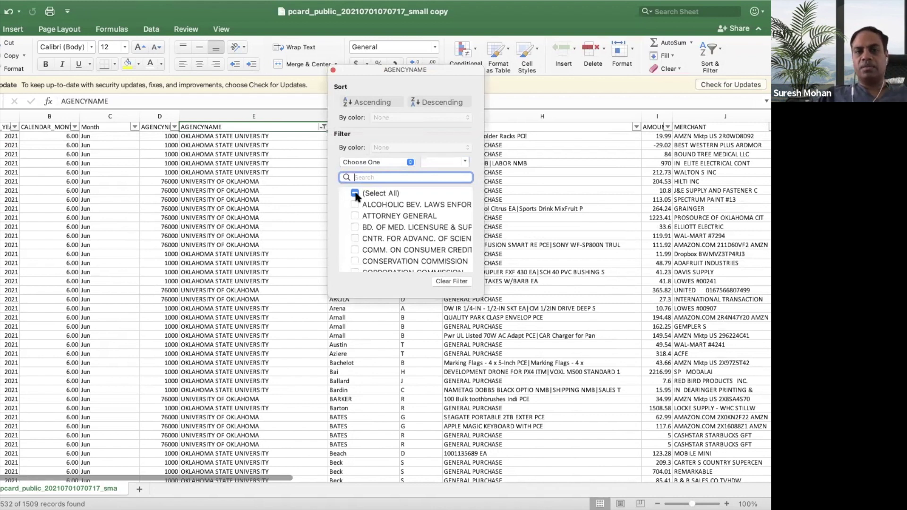
pyautogui.write('Colleg')
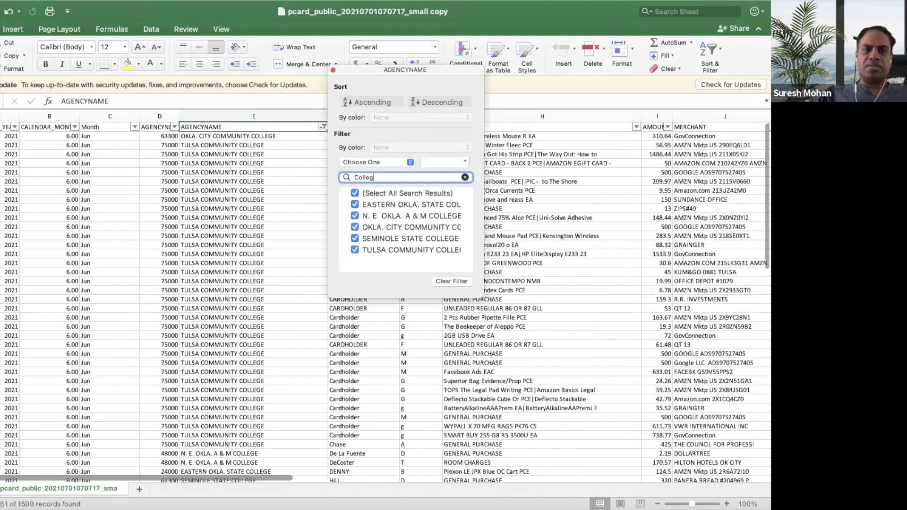
pyautogui.click(333, 69)
pyautogui.scroll(-10, 283, 251)
pyautogui.scroll(10, 280, 264)
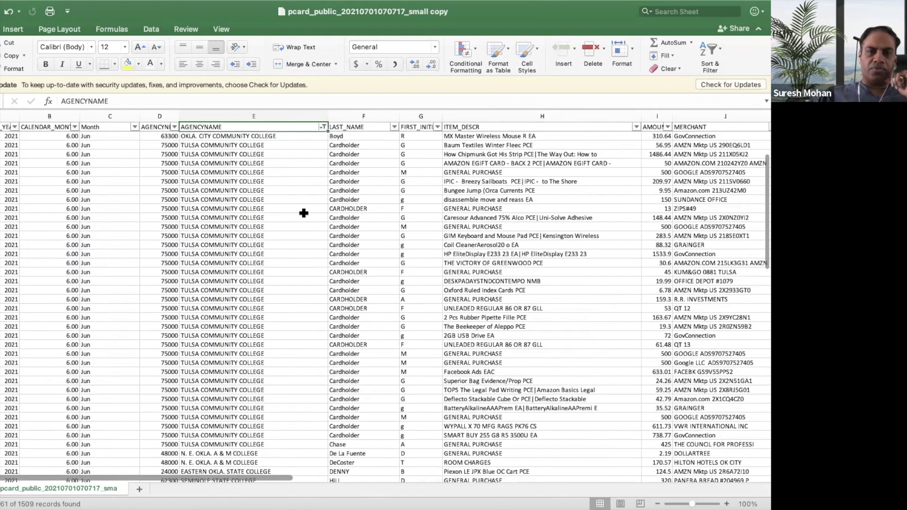
pyautogui.scroll(-3, 289, 253)
pyautogui.scroll(3, 288, 251)
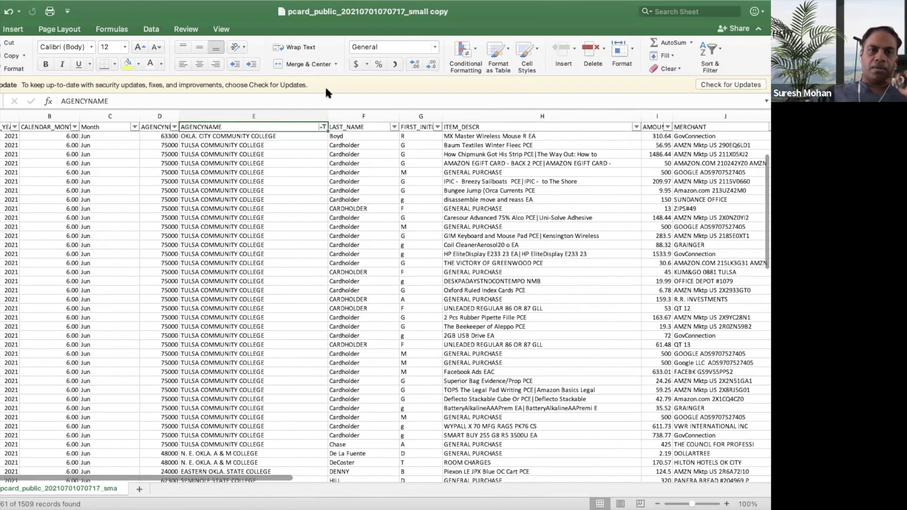
pyautogui.click(324, 127)
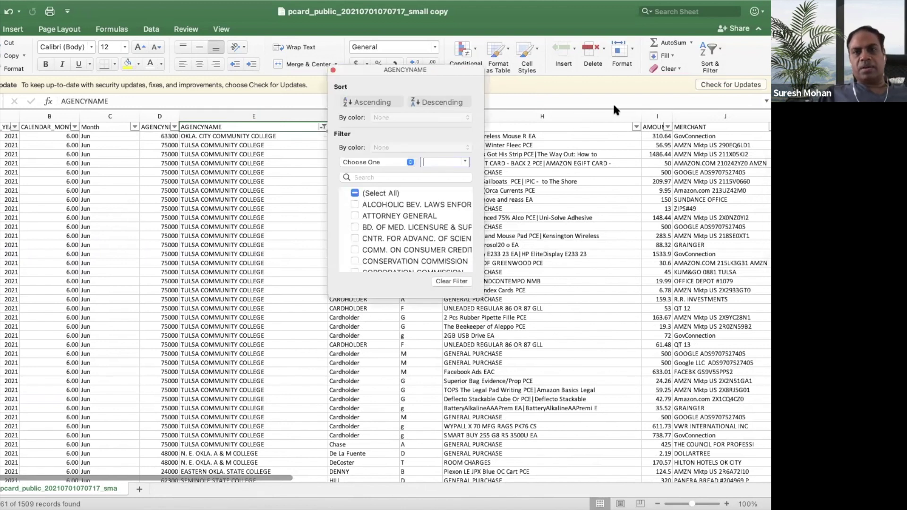
# Check (Select All) in the AGENCYNAME filter to drop the college filter.
pyautogui.click(355, 194)
pyautogui.click(333, 70)
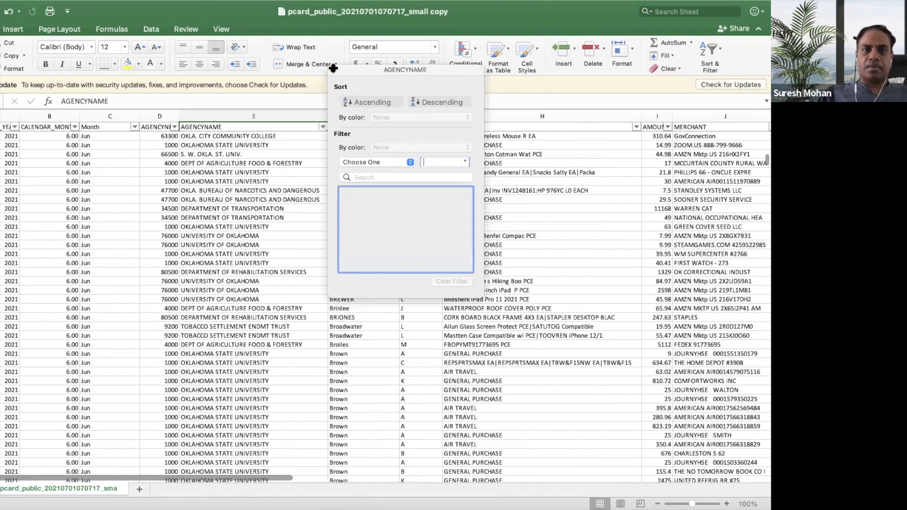
pyautogui.click(324, 128)
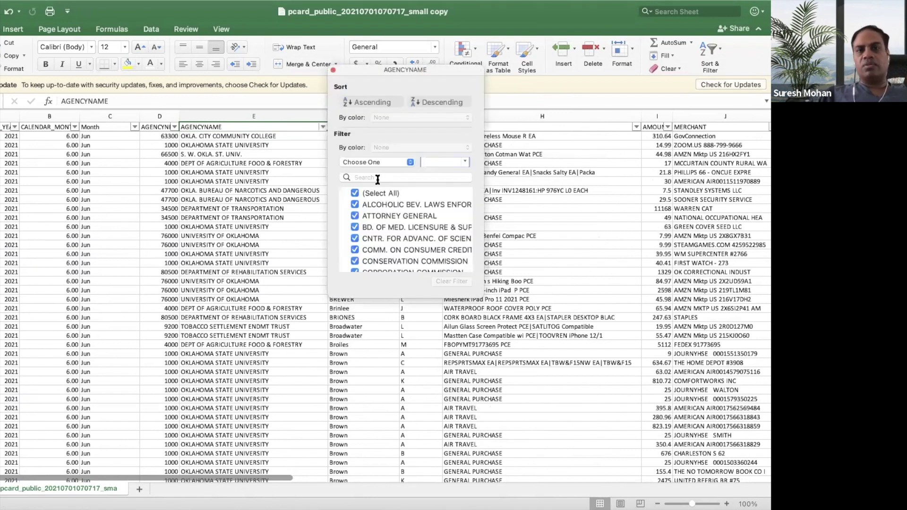
# Try an AGENCYNAME Ends With condition with the value 'Oklahoma'.
pyautogui.click(410, 162)
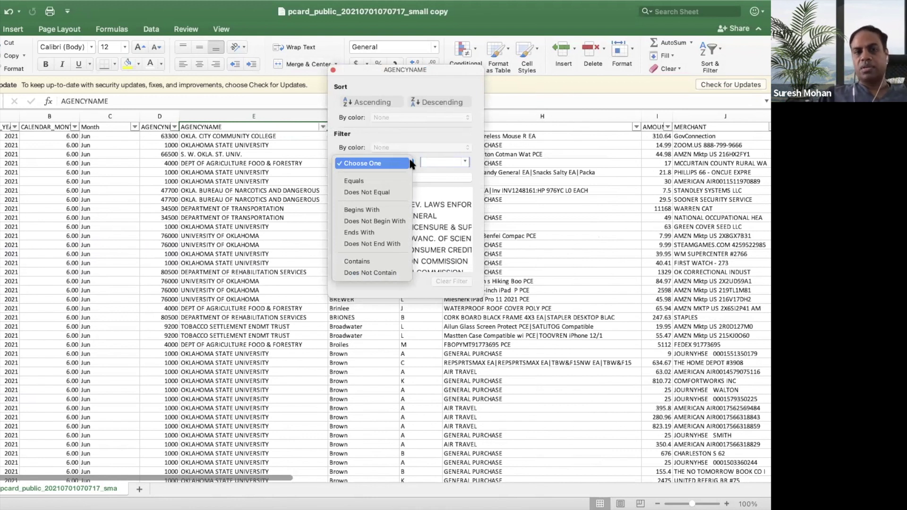
pyautogui.click(384, 230)
pyautogui.write('Oklam')
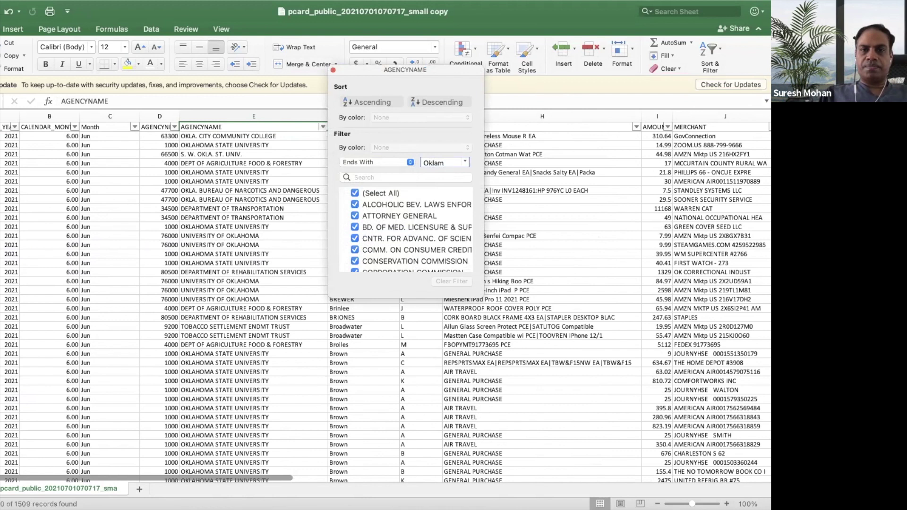
pyautogui.press('BackSpace')
pyautogui.write('ha')
pyautogui.write('oma')
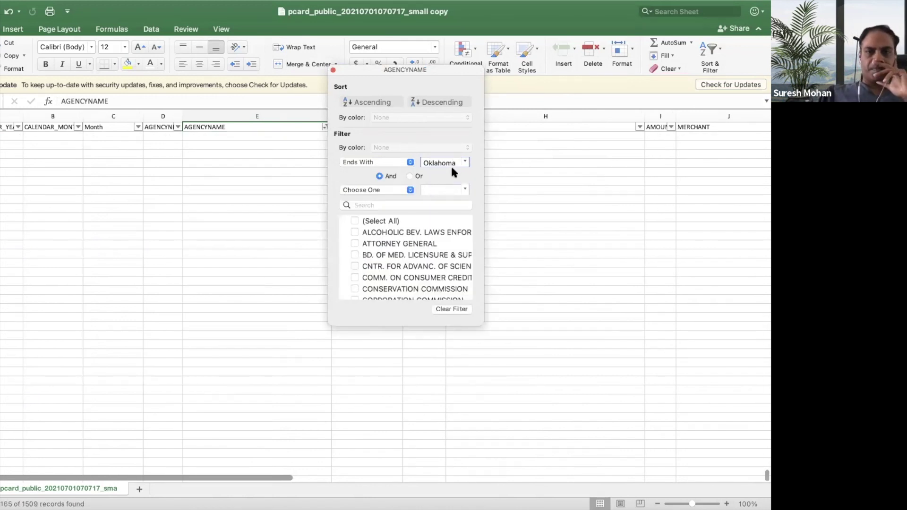
pyautogui.scroll(-5, 418, 257)
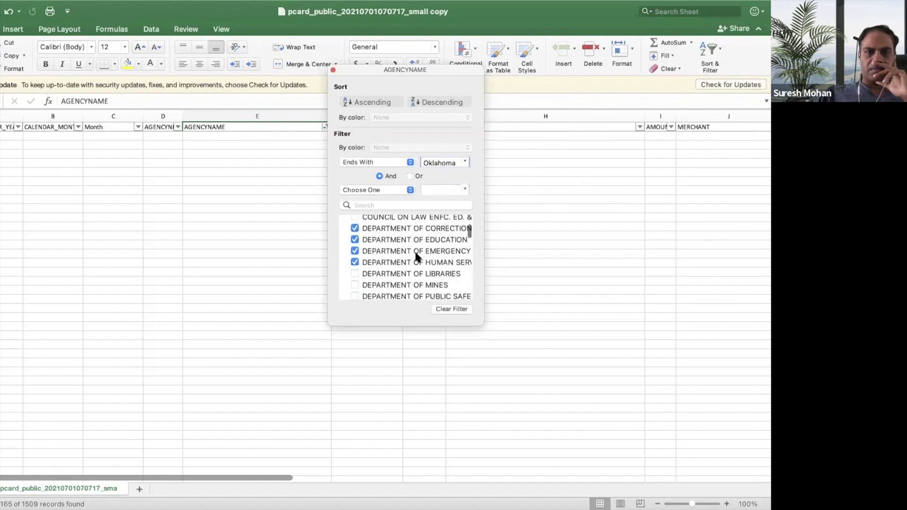
pyautogui.scroll(-1, 420, 261)
pyautogui.scroll(4, 424, 265)
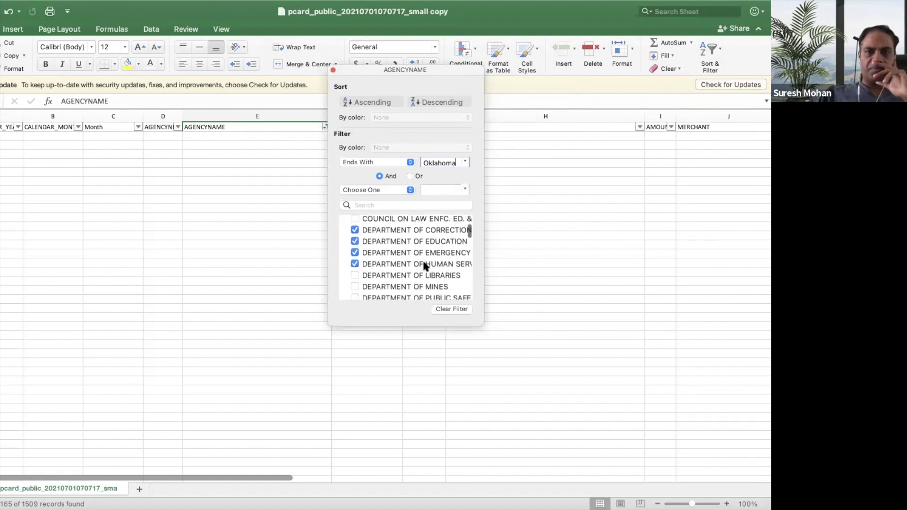
pyautogui.scroll(3, 424, 266)
# Erase the Ends With value and re-check (Select All) to clear the AGENCYNAME filter.
pyautogui.click(453, 163)
pyautogui.press('BackSpace')
pyautogui.press('BackSpace')
pyautogui.press('BackSpace')
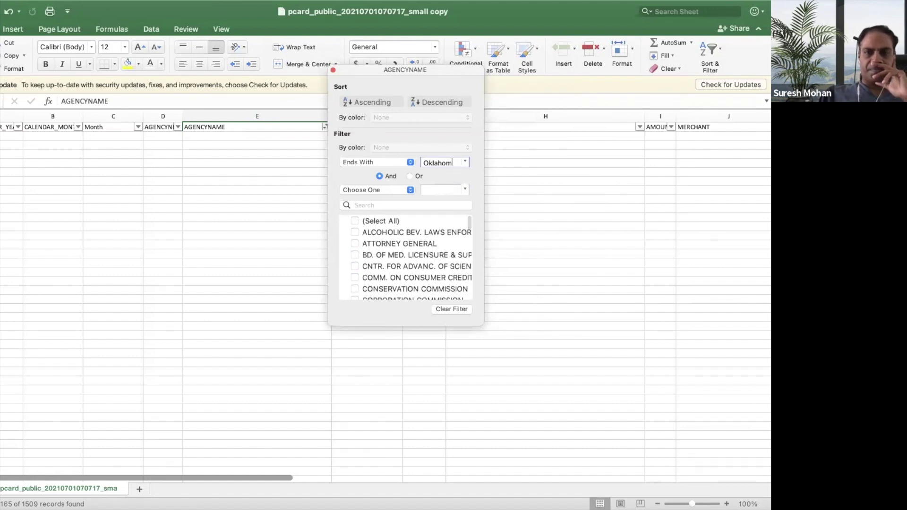
pyautogui.press('BackSpace')
pyautogui.press('BackSpace')
pyautogui.press('BackSpace')
pyautogui.press('BackSpace')
pyautogui.press('BackSpace')
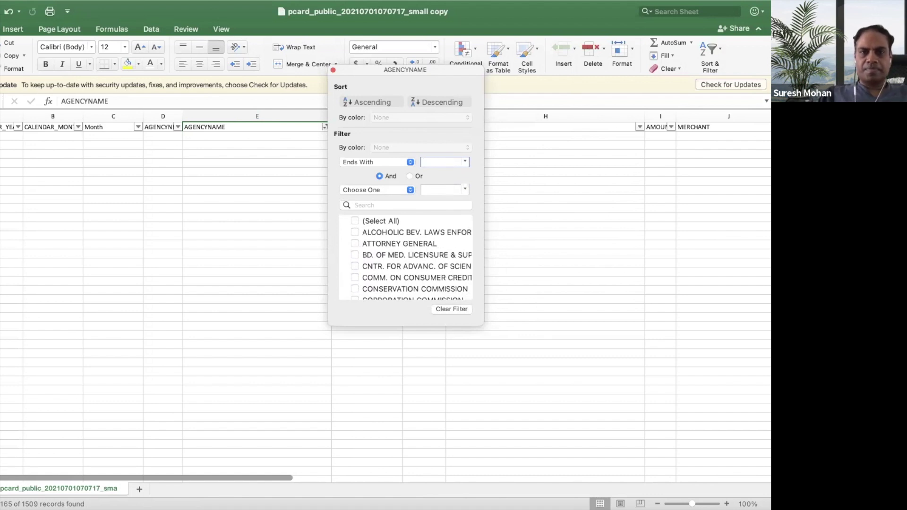
pyautogui.click(352, 215)
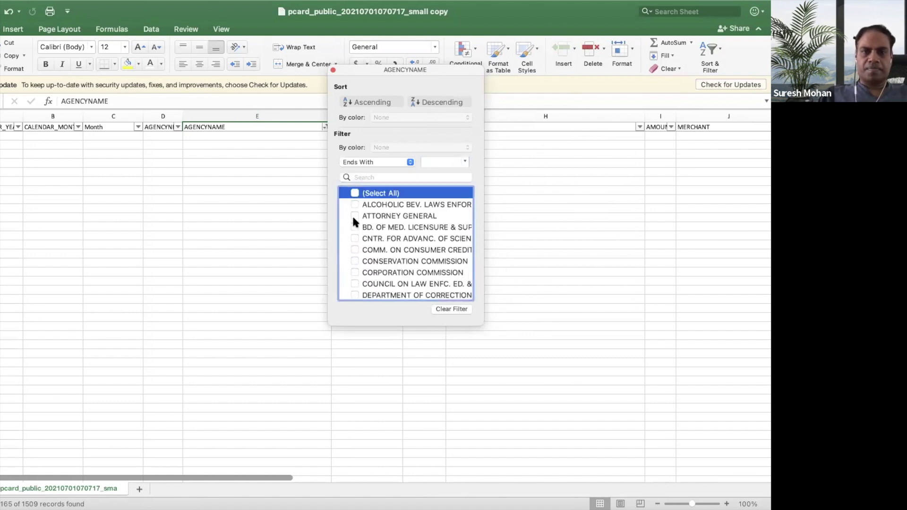
pyautogui.click(355, 193)
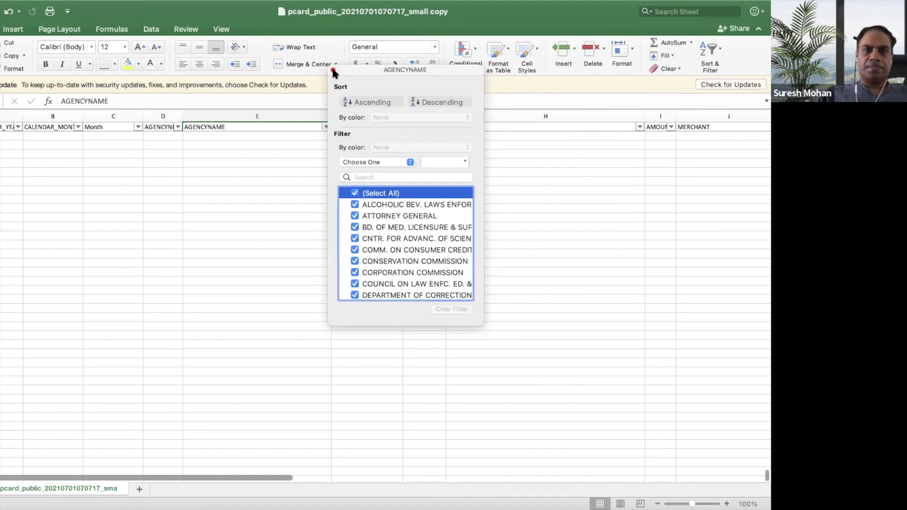
pyautogui.click(334, 71)
pyautogui.scroll(20, 304, 212)
pyautogui.scroll(20, 322, 172)
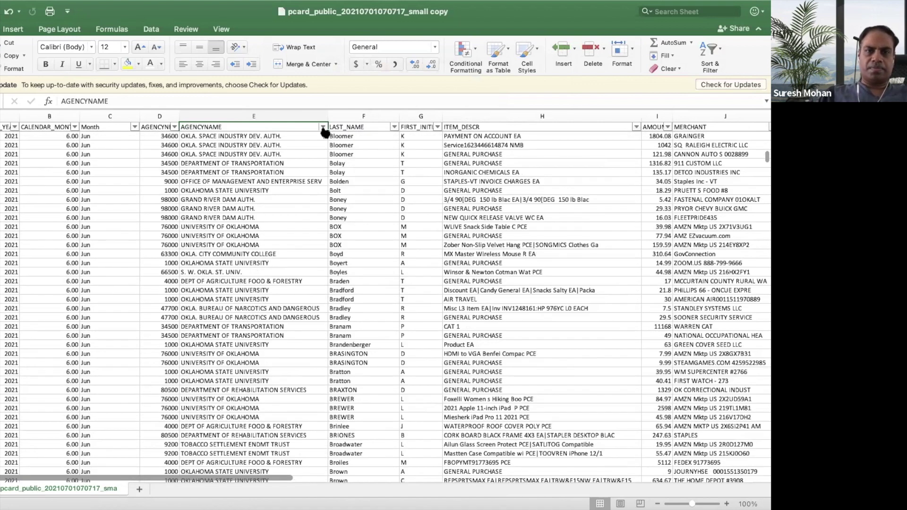
# Apply an Ends With 'Oklahoma' filter on AGENCYNAME, leaving 165 of 1509 records.
pyautogui.click(323, 127)
pyautogui.click(408, 162)
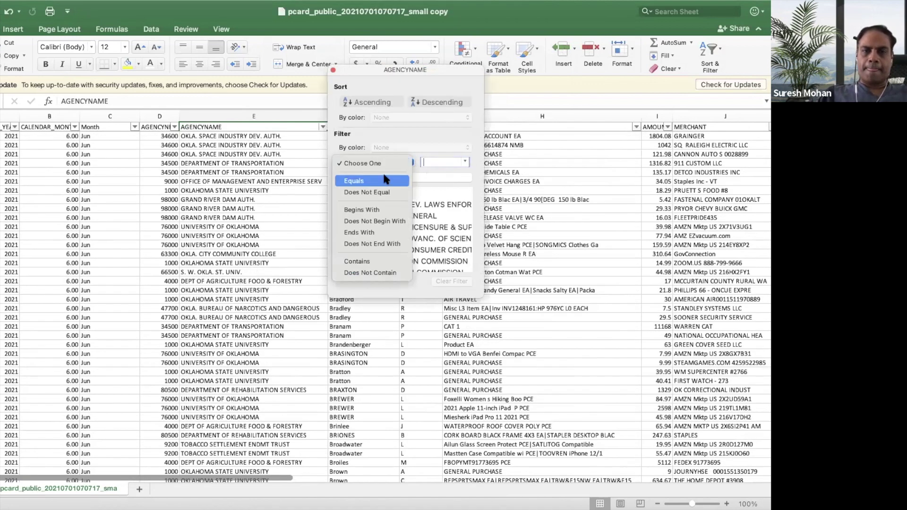
pyautogui.click(364, 233)
pyautogui.write('Oklahoma')
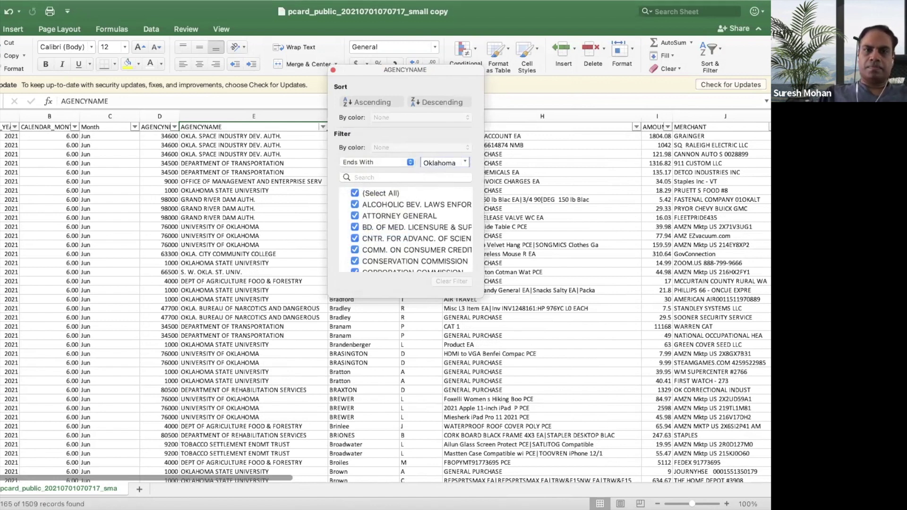
pyautogui.click(333, 70)
pyautogui.scroll(-15, 279, 298)
pyautogui.scroll(15, 278, 298)
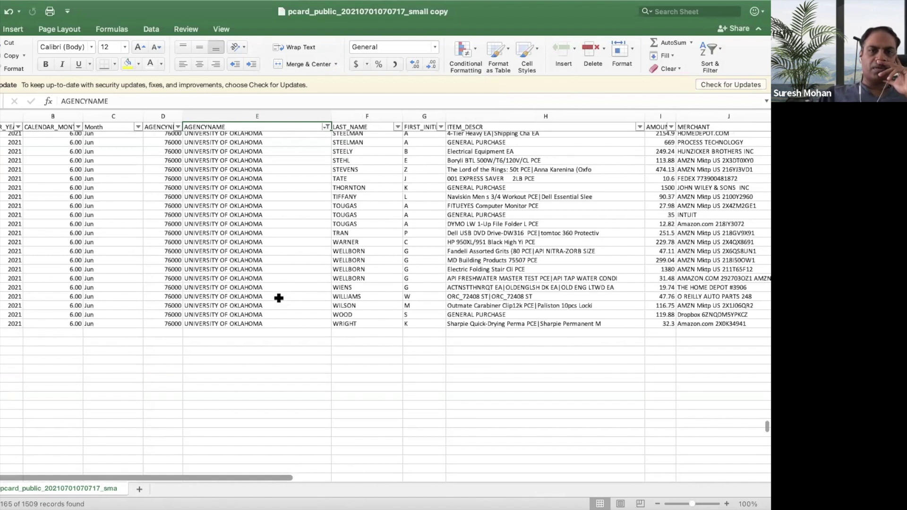
pyautogui.hscroll(1, 302, 212)
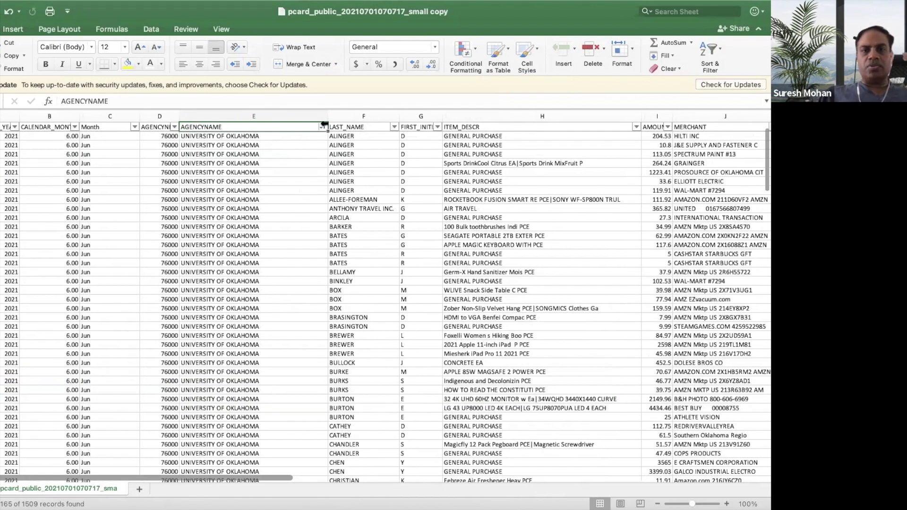
pyautogui.click(324, 126)
pyautogui.click(408, 161)
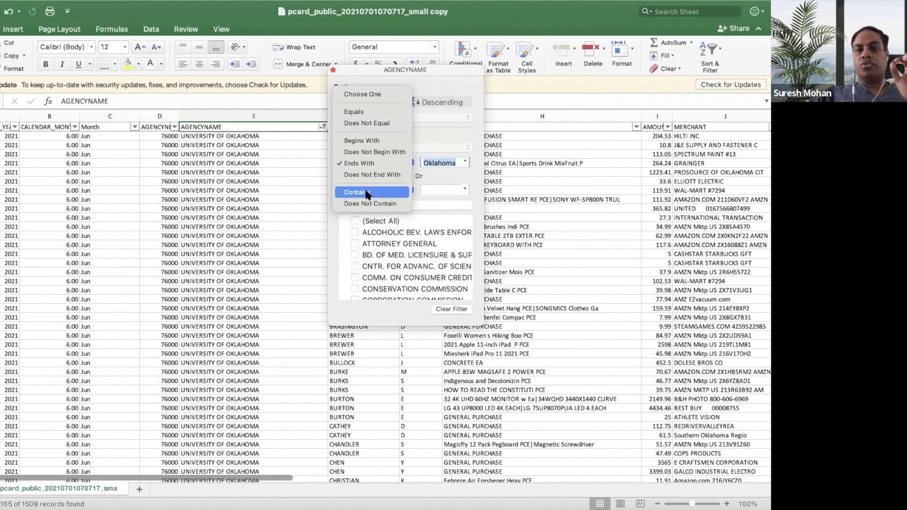
# Replace the Ends With Oklahoma rule with an AGENCYNAME search for 'Univer', showing 532 records.
pyautogui.click(454, 75)
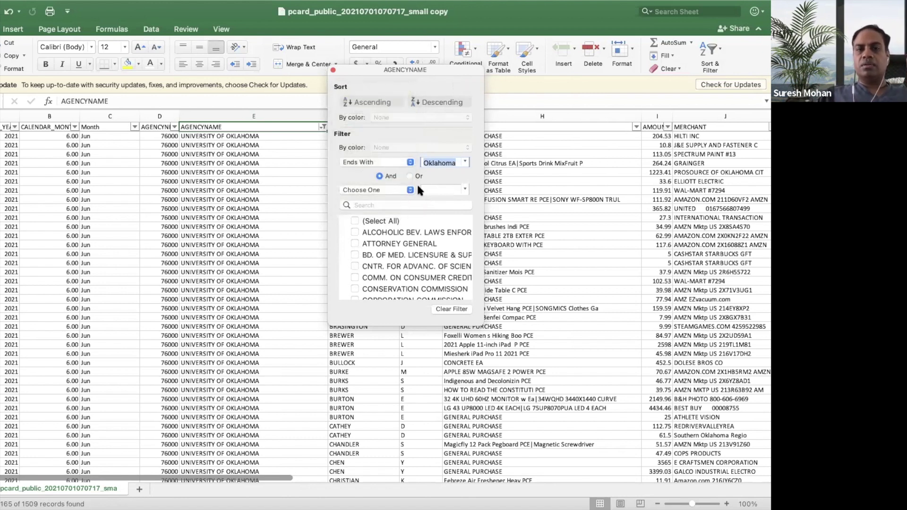
pyautogui.press('BackSpace')
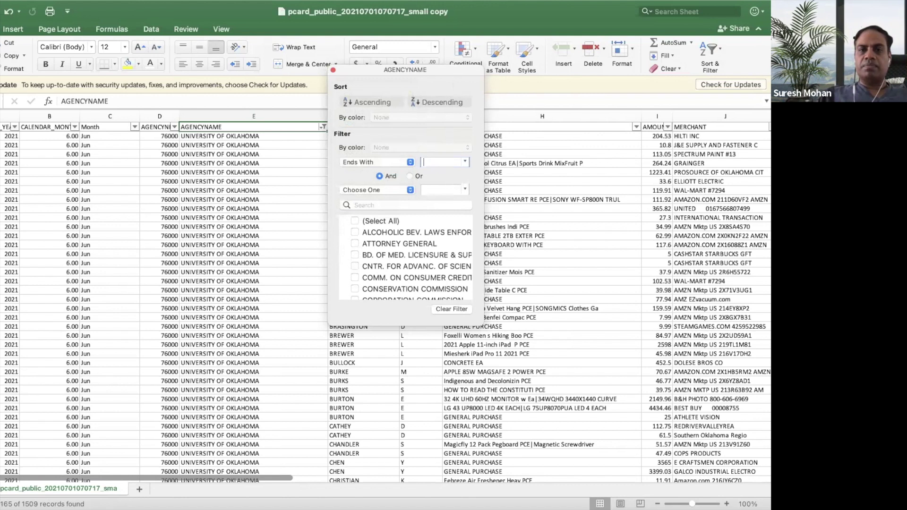
pyautogui.click(391, 202)
pyautogui.write('Unive')
pyautogui.write('s')
pyautogui.press('BackSpace')
pyautogui.write('r')
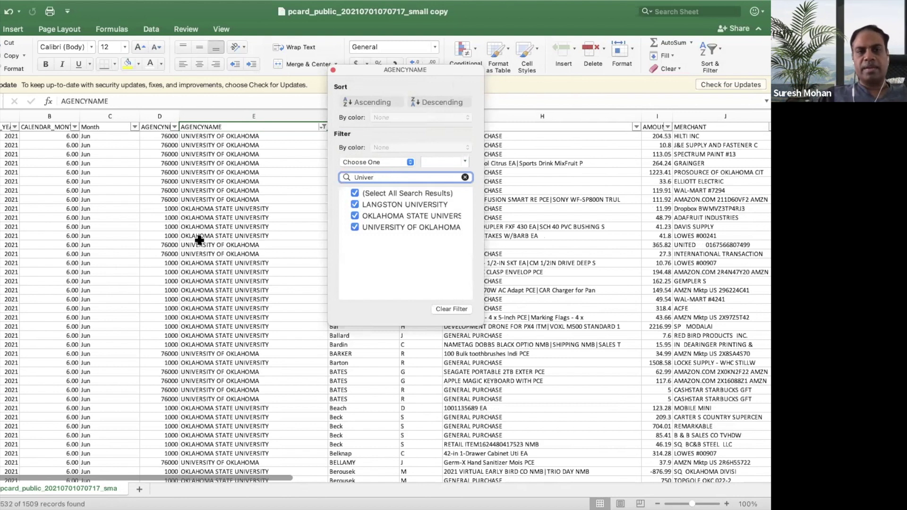
pyautogui.click(333, 72)
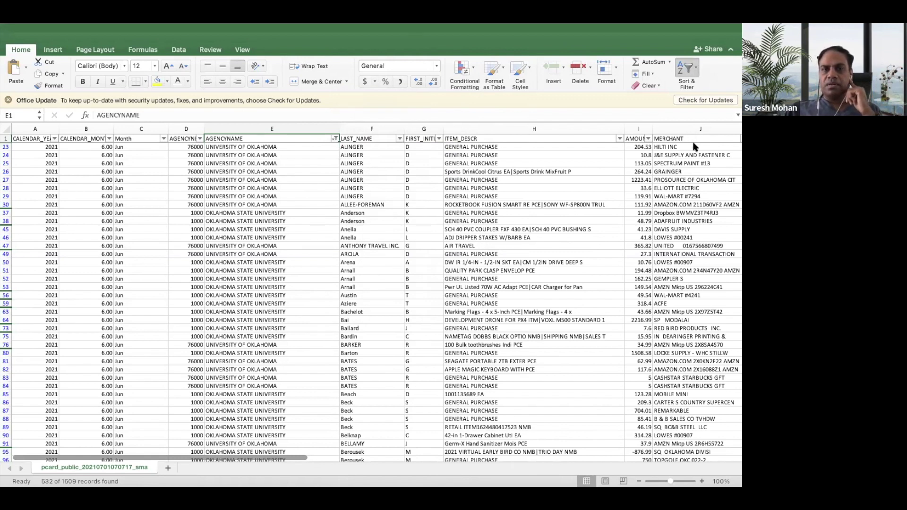
pyautogui.press('super+z')
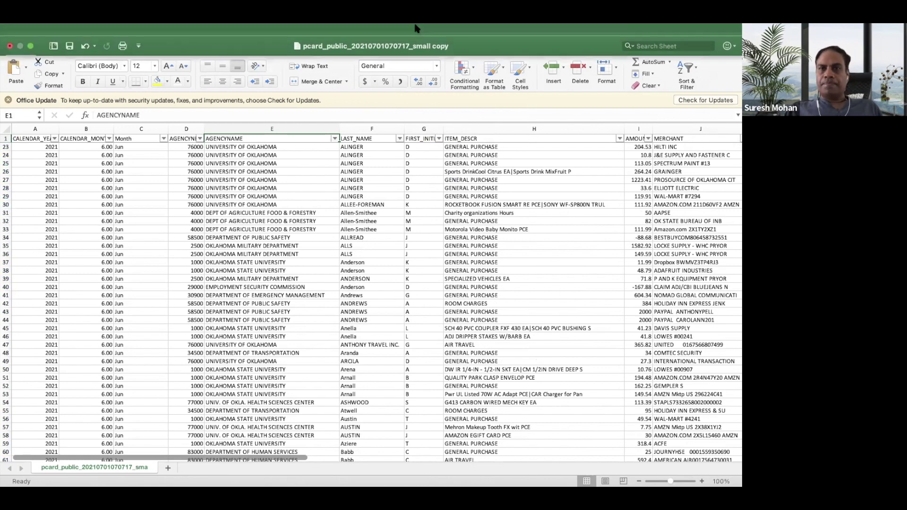
pyautogui.scroll(2, 493, 176)
pyautogui.hscroll(5, 493, 175)
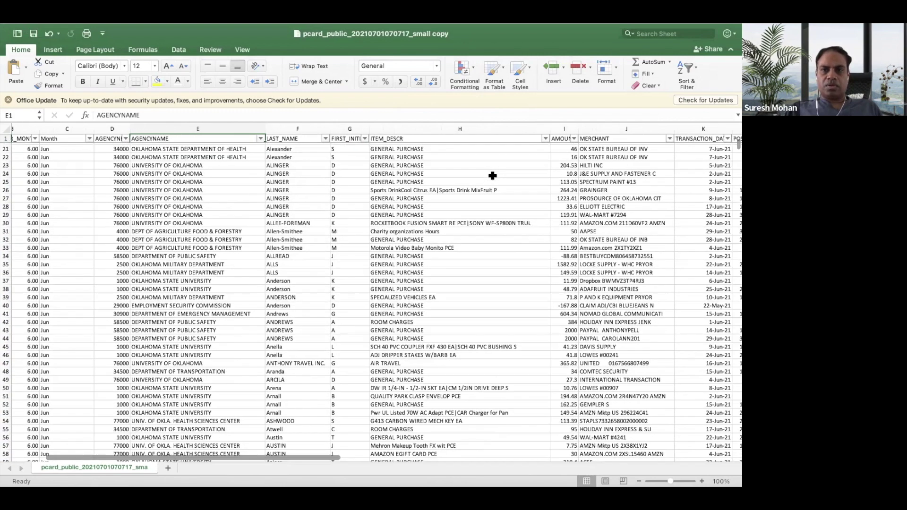
pyautogui.hscroll(4, 493, 175)
pyautogui.scroll(4, 493, 176)
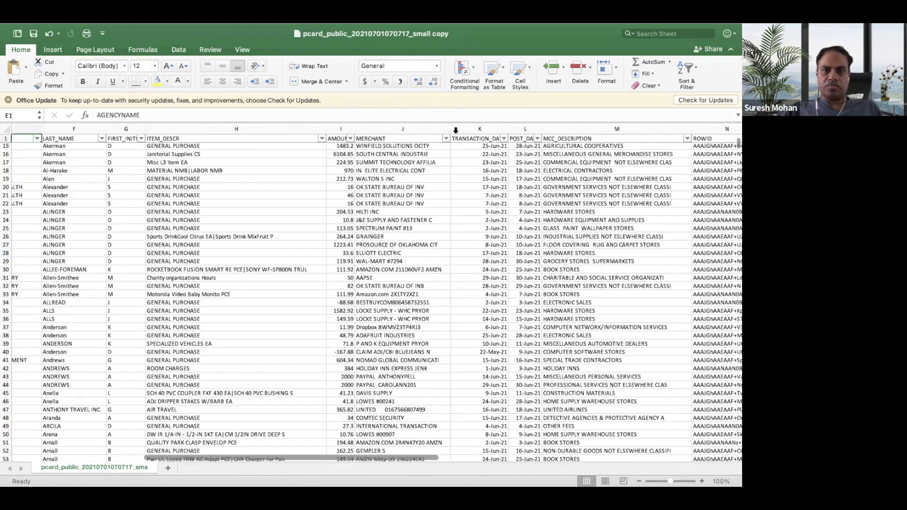
pyautogui.scroll(2, 456, 130)
pyautogui.hscroll(1, 456, 130)
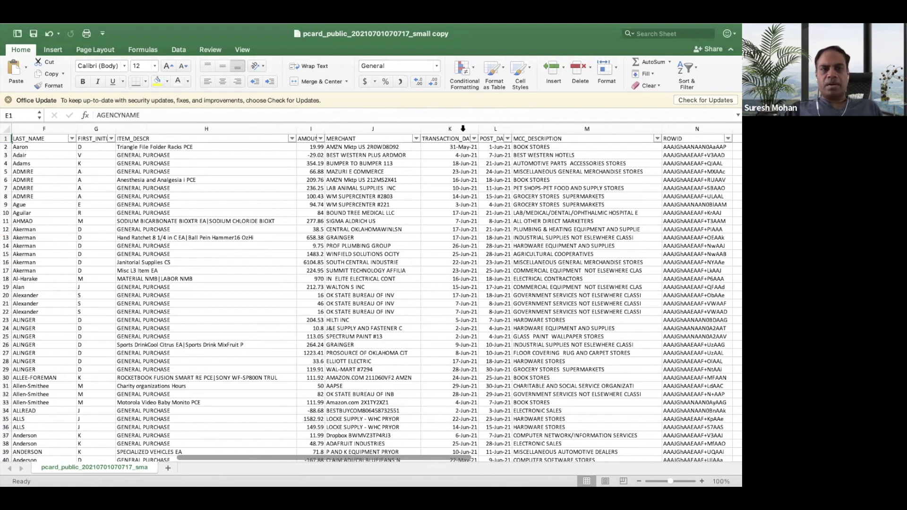
pyautogui.hscroll(-5, 343, 219)
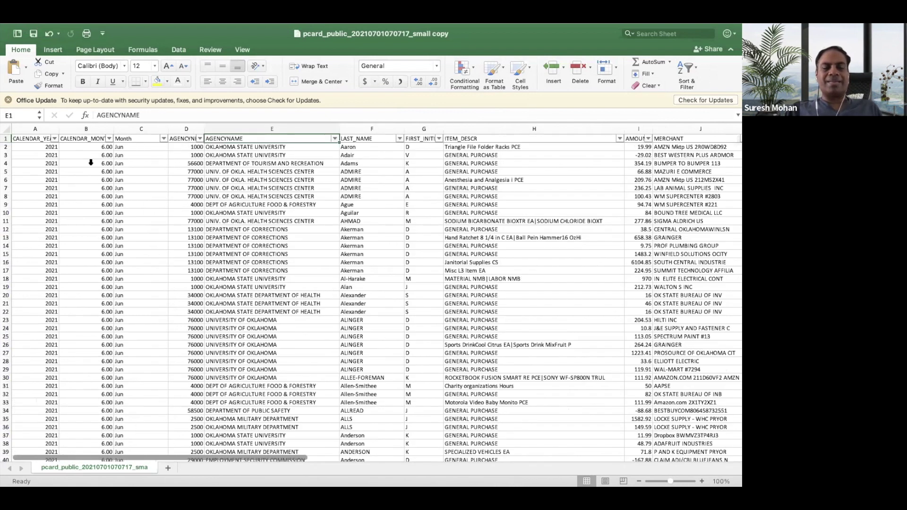
pyautogui.hscroll(1, 245, 213)
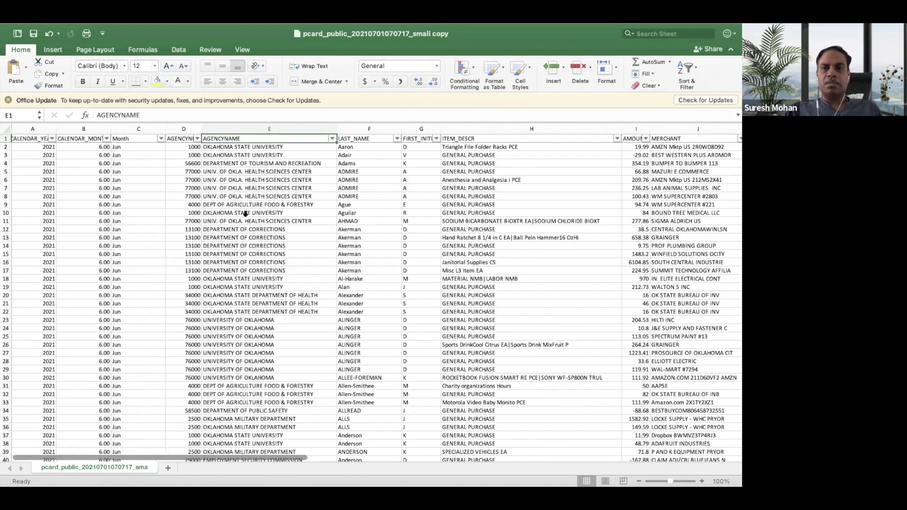
pyautogui.hscroll(10, 246, 214)
pyautogui.click(348, 128)
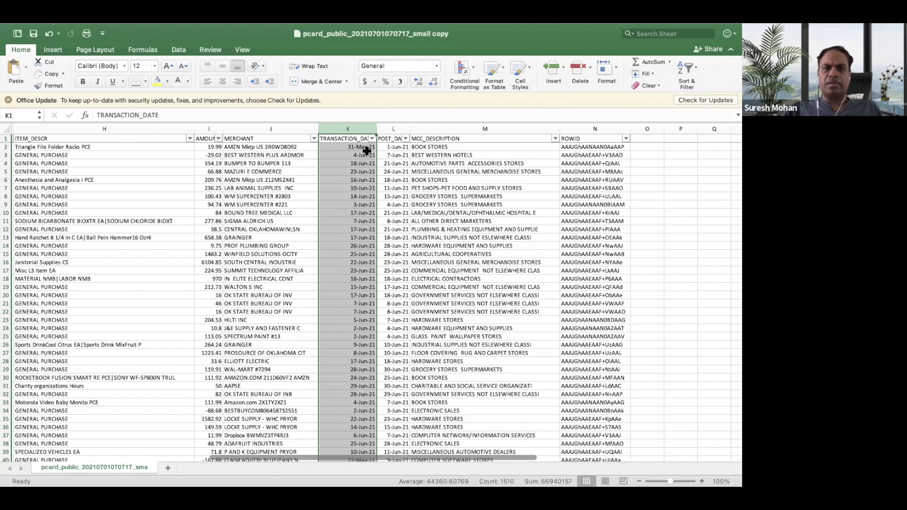
# Format column K (TRANSACTION_DATE) with the 3/14/12 short Date type.
pyautogui.rightClick(352, 130)
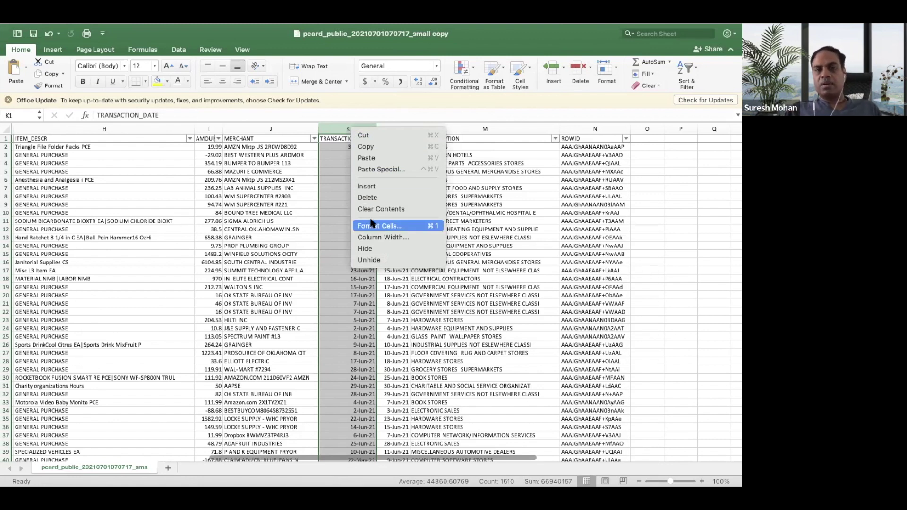
pyautogui.click(339, 132)
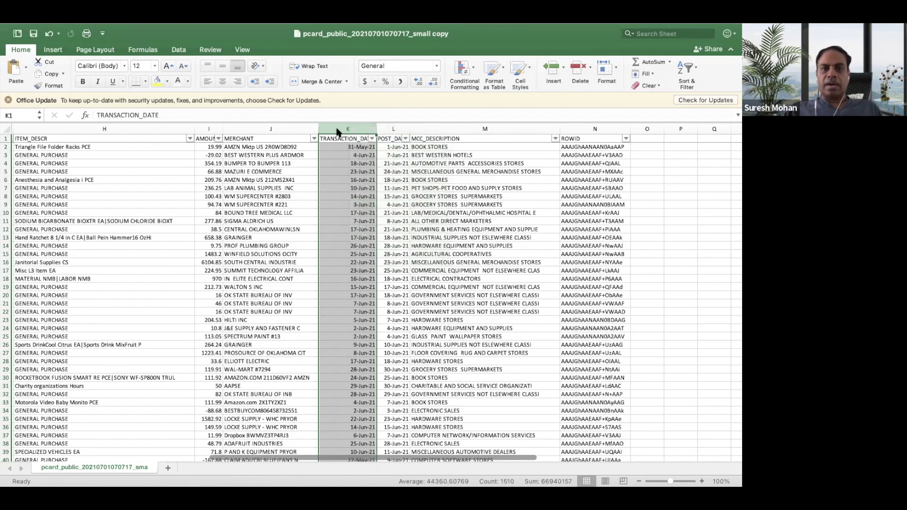
pyautogui.rightClick(338, 131)
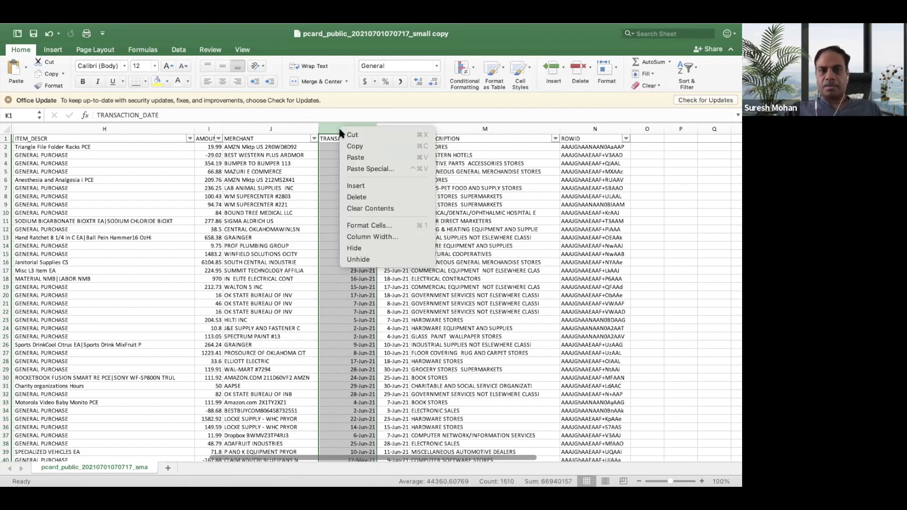
pyautogui.click(365, 227)
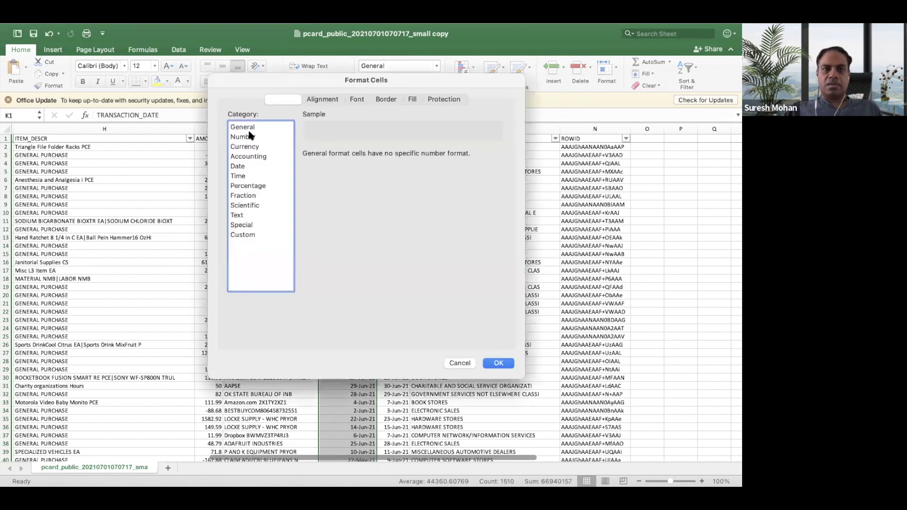
pyautogui.click(243, 166)
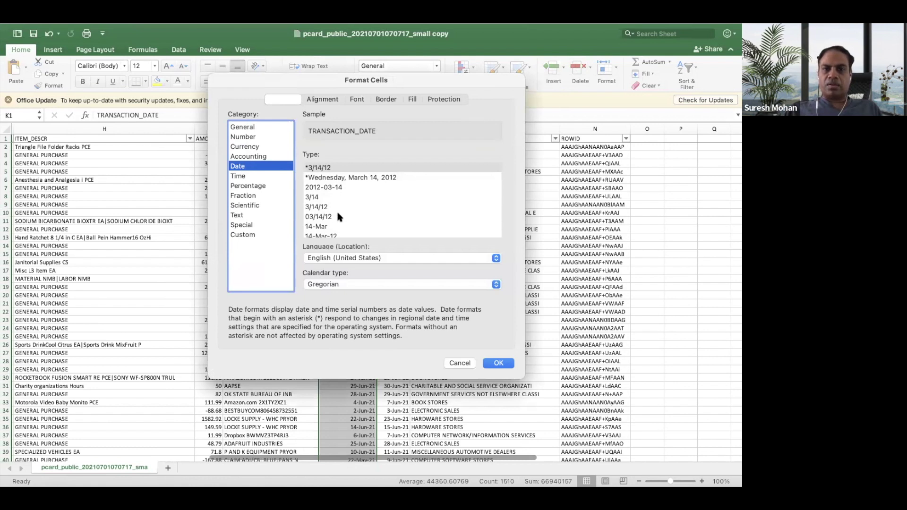
pyautogui.scroll(-4, 336, 209)
pyautogui.scroll(4, 338, 216)
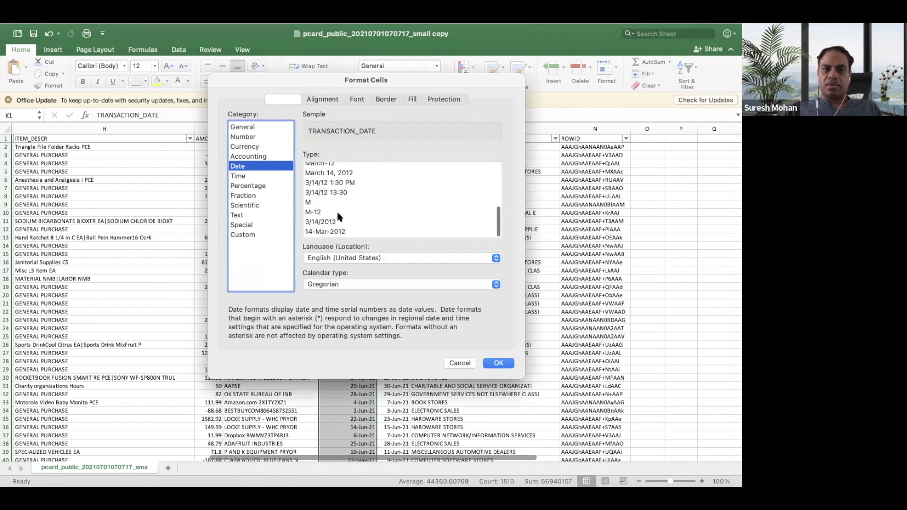
pyautogui.scroll(3, 338, 217)
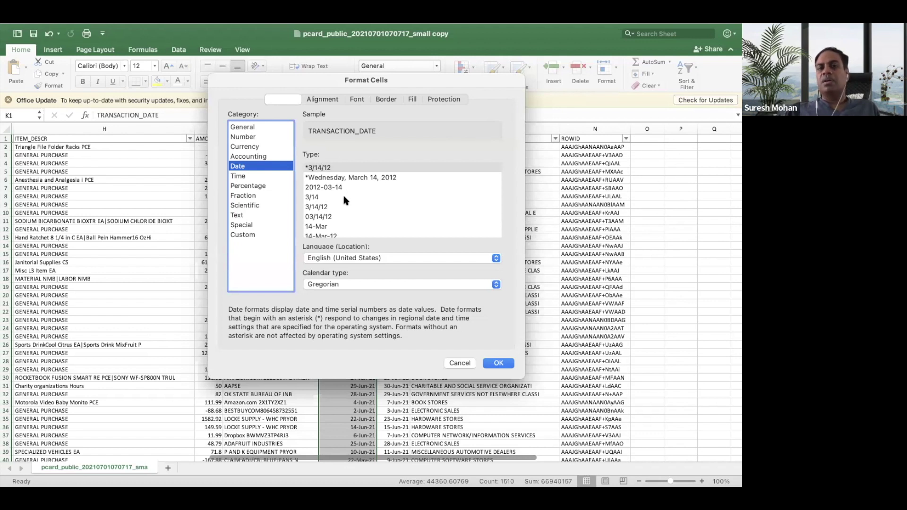
pyautogui.click(329, 207)
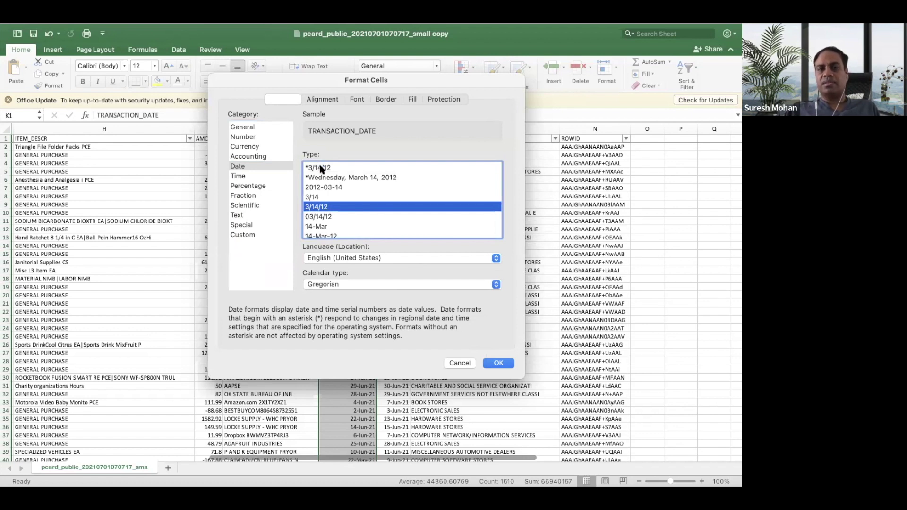
pyautogui.click(499, 364)
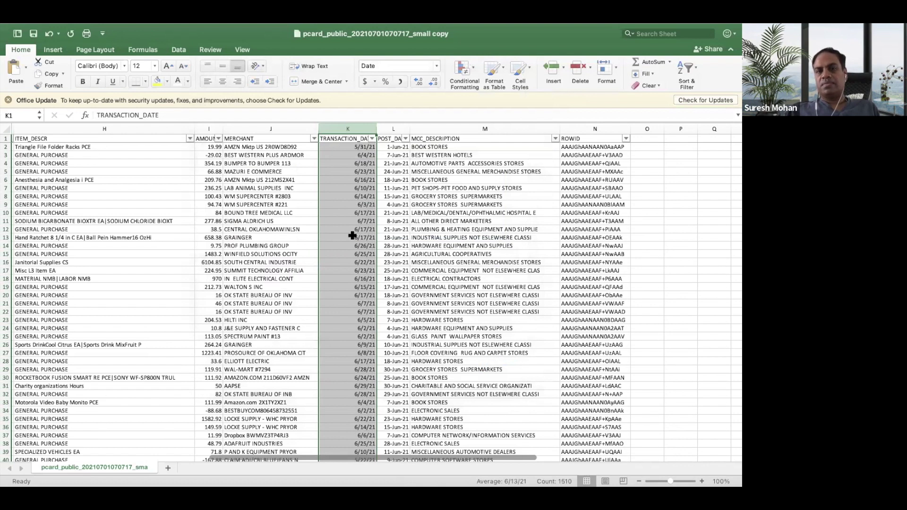
pyautogui.click(352, 246)
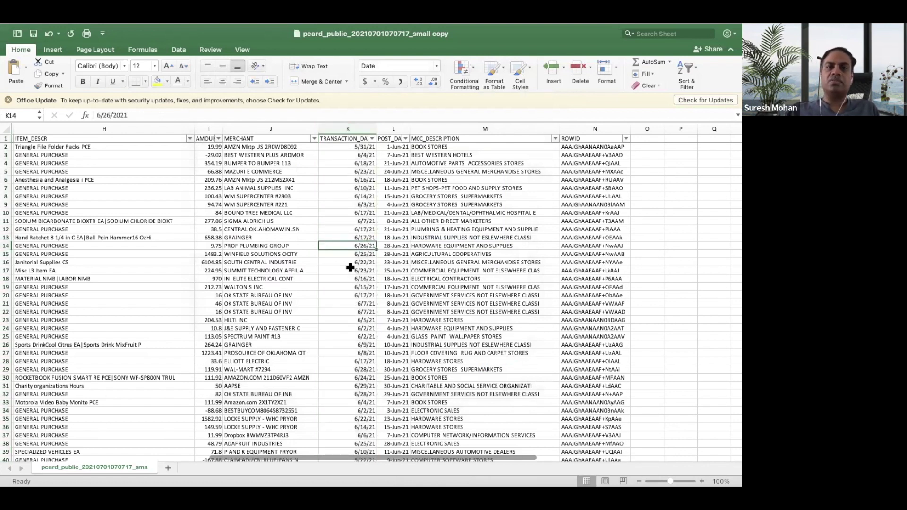
# Format column L (POST_DATE) with the Wednesday, March 14, 2012 long Date type.
pyautogui.click(395, 130)
pyautogui.rightClick(395, 130)
pyautogui.click(419, 226)
pyautogui.click(302, 162)
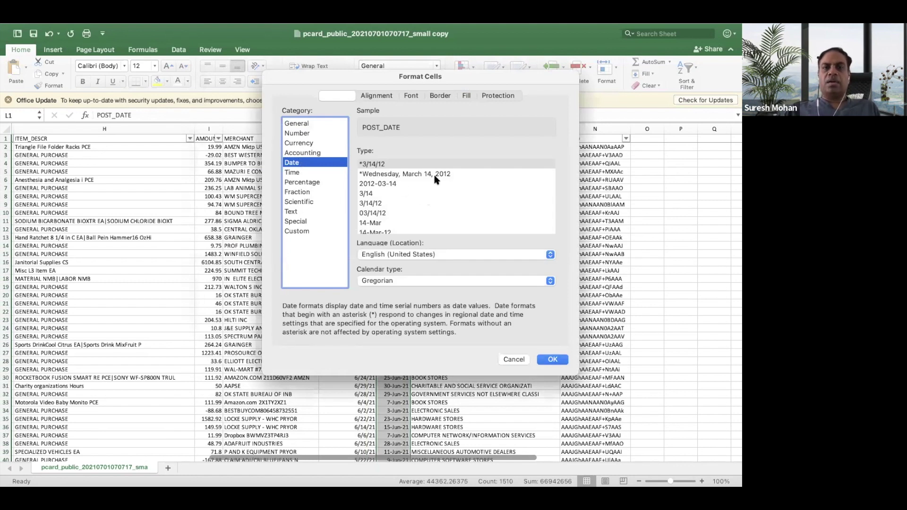
pyautogui.click(442, 175)
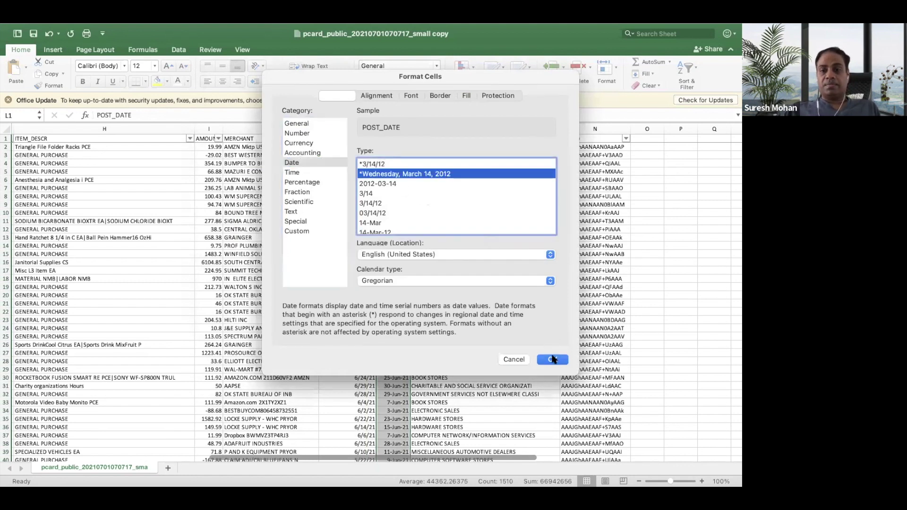
pyautogui.click(554, 360)
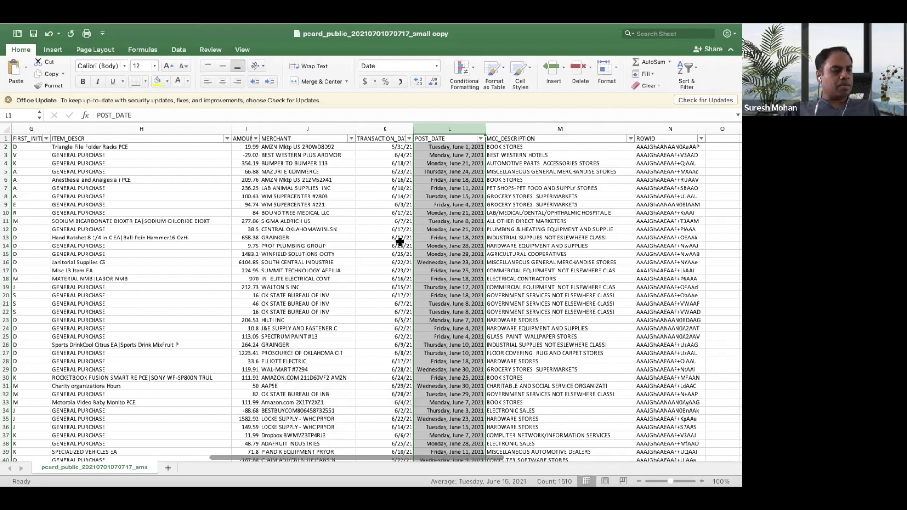
# Scroll across the sheet and inspect the AMAZON.COM merchant entry in J30.
pyautogui.hscroll(-3, 329, 251)
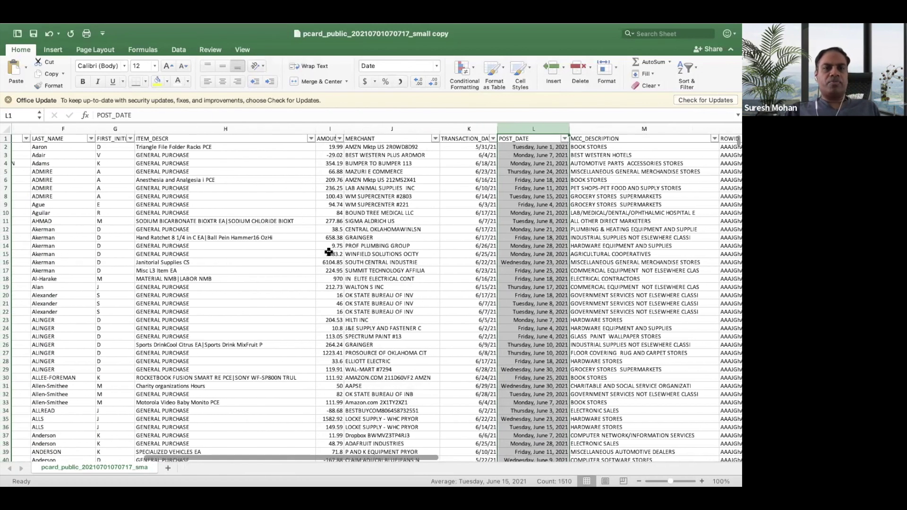
pyautogui.hscroll(-1, 329, 252)
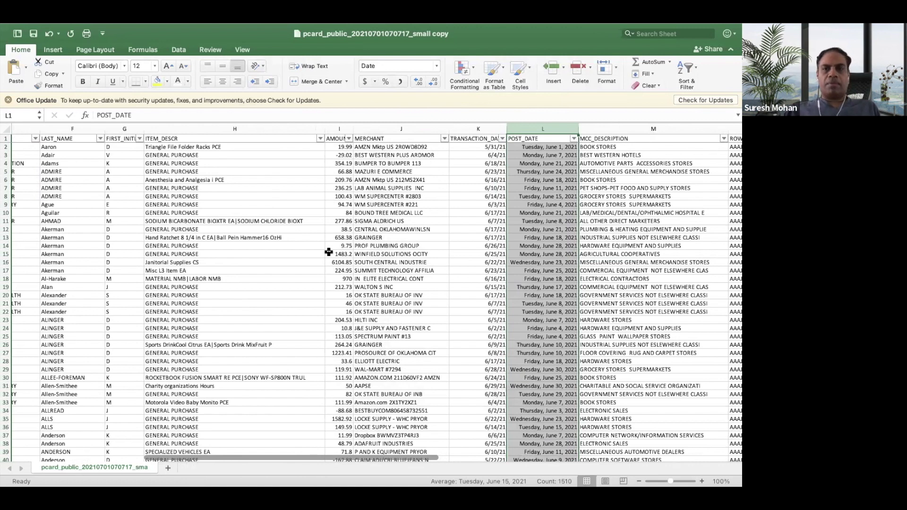
pyautogui.hscroll(2, 329, 252)
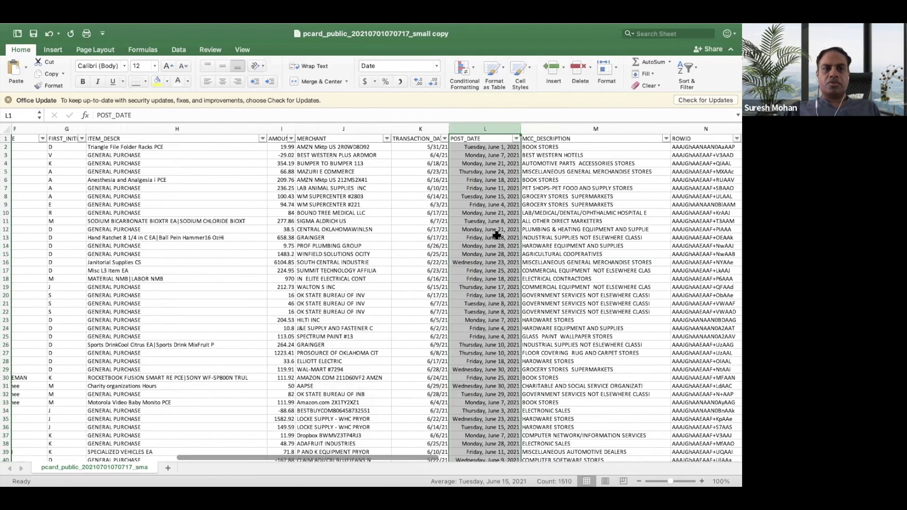
pyautogui.hscroll(-6, 497, 235)
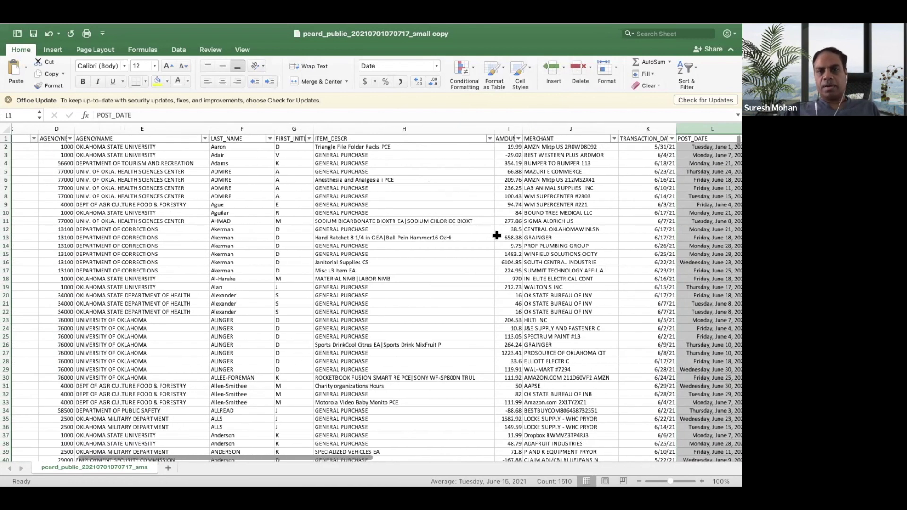
pyautogui.hscroll(3, 497, 234)
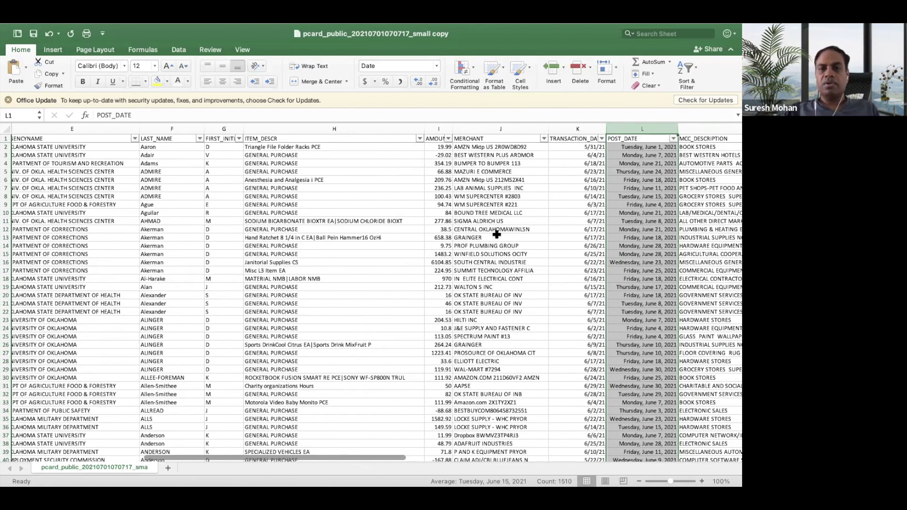
pyautogui.hscroll(5, 521, 235)
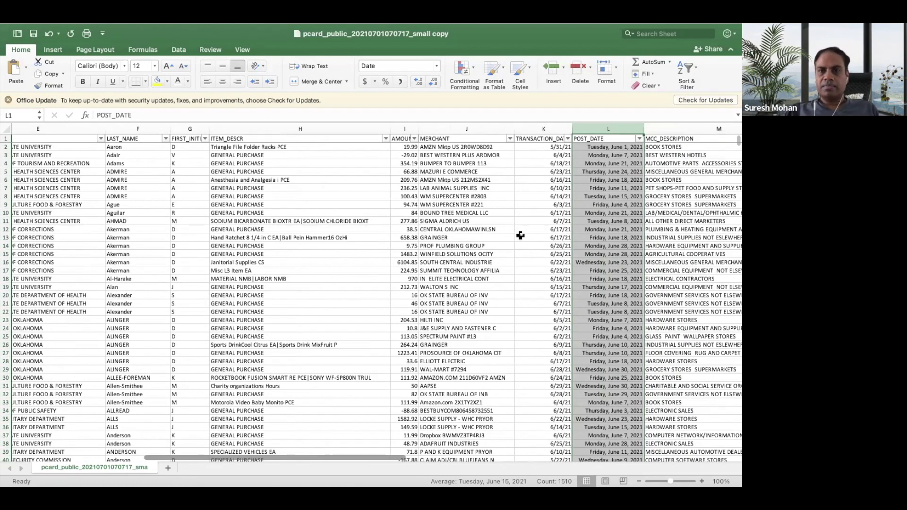
pyautogui.hscroll(1, 520, 234)
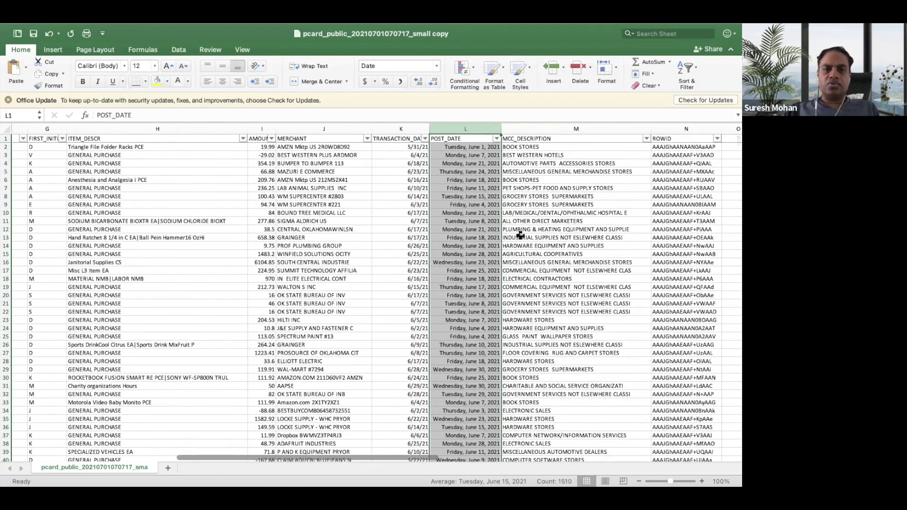
pyautogui.scroll(-1, 399, 289)
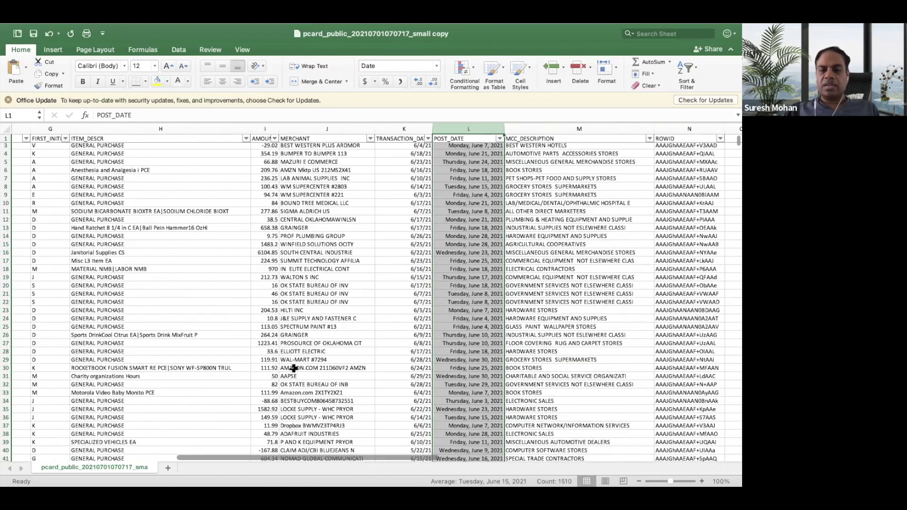
pyautogui.click(294, 368)
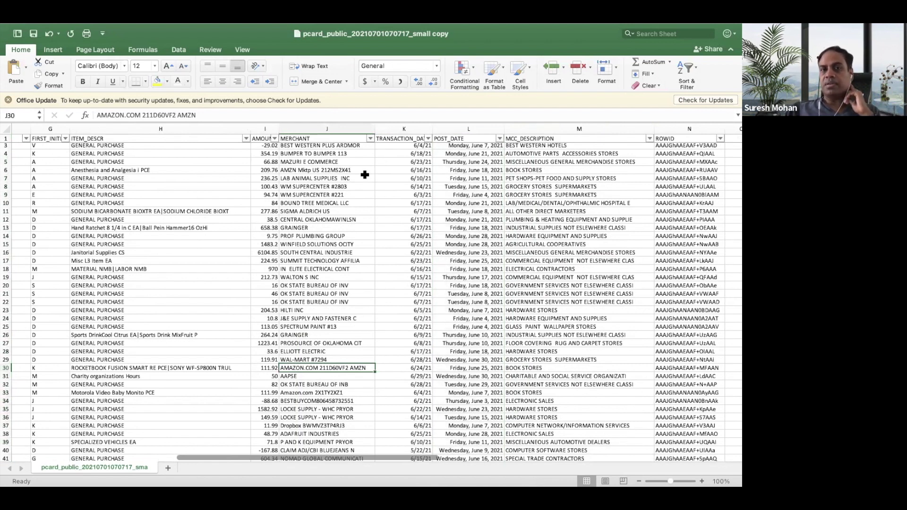
# Filter MERCHANT down to 98 mostly .com merchant records, then select the TRANSACTION_DATE column.
pyautogui.rightClick(397, 130)
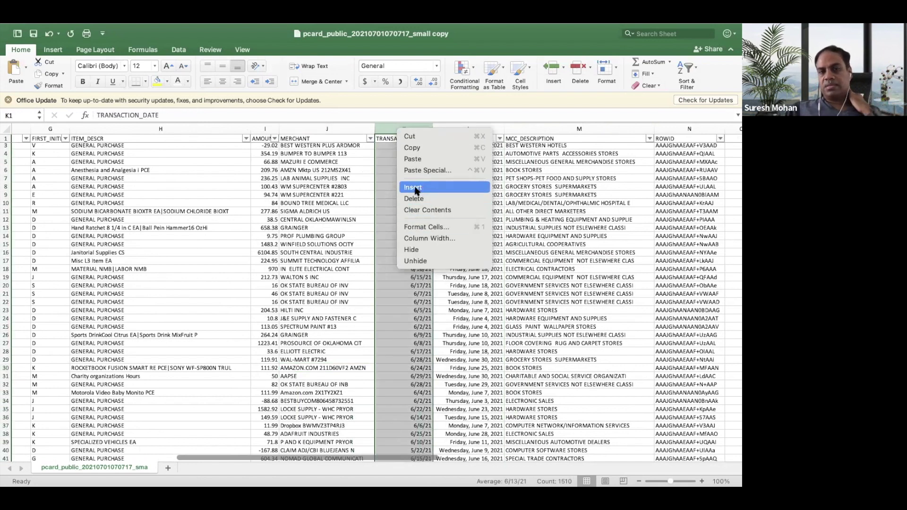
pyautogui.press('Escape')
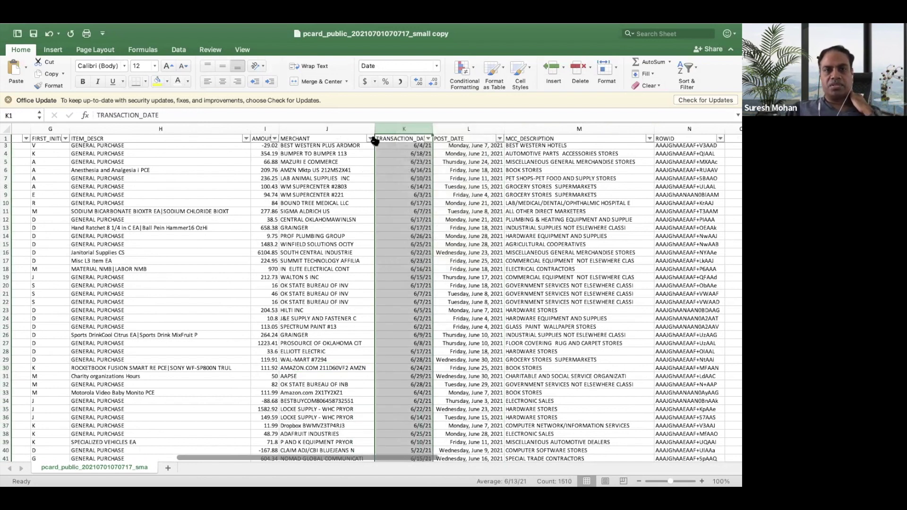
pyautogui.click(371, 138)
pyautogui.click(331, 128)
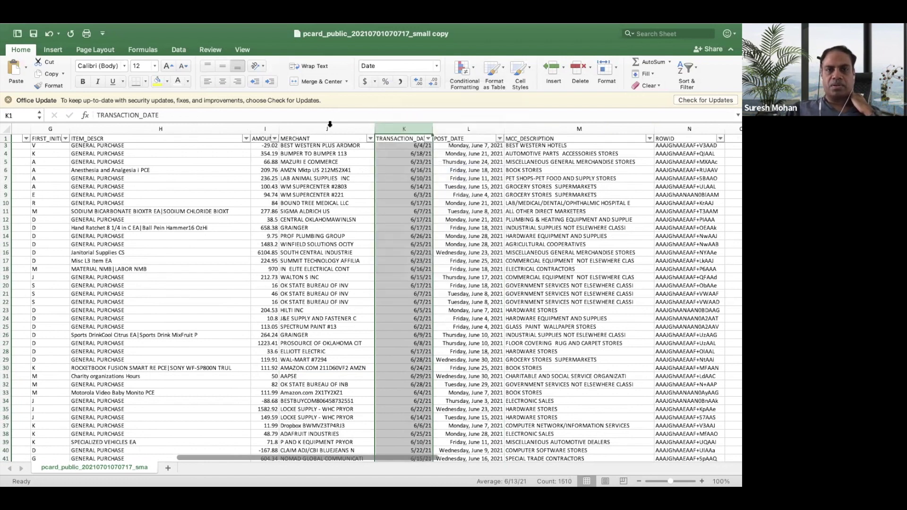
pyautogui.click(330, 129)
pyautogui.click(370, 139)
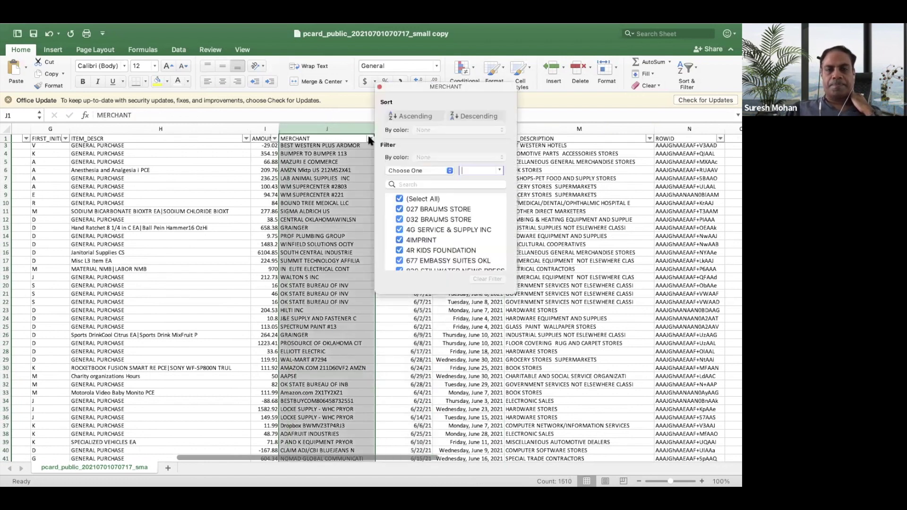
pyautogui.click(425, 184)
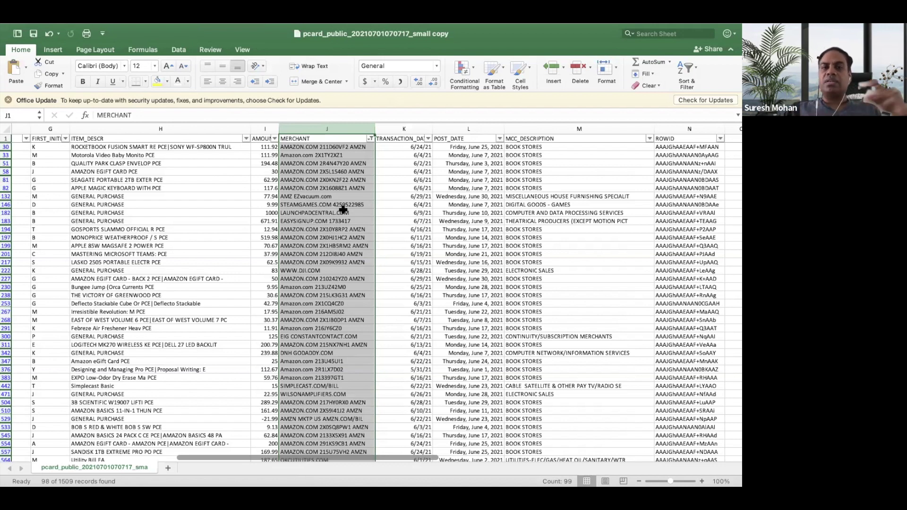
pyautogui.keyDown('shift'); pyautogui.click(397, 126); pyautogui.keyUp('shift')
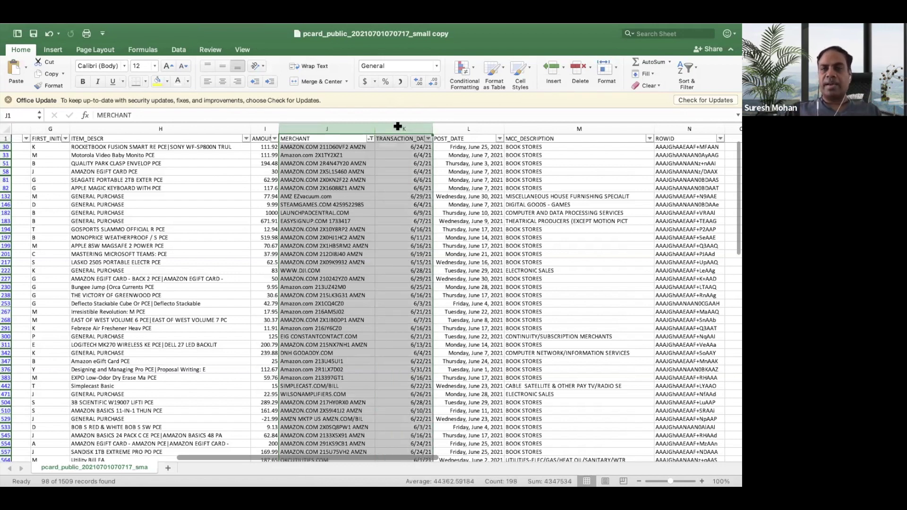
pyautogui.click(398, 127)
# Insert a blank column before TRANSACTION_DATE and give it the header 'ISONLINEPURCHASE?'.
pyautogui.rightClick(398, 128)
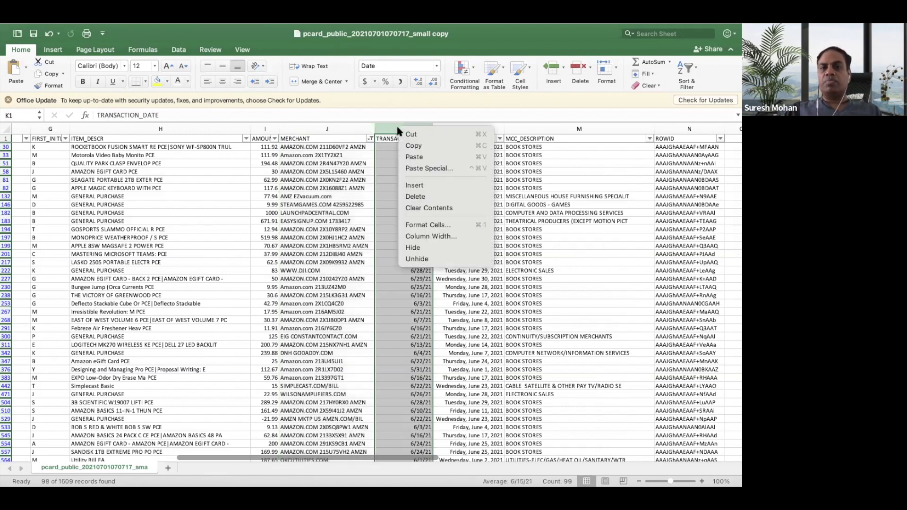
pyautogui.press('Escape')
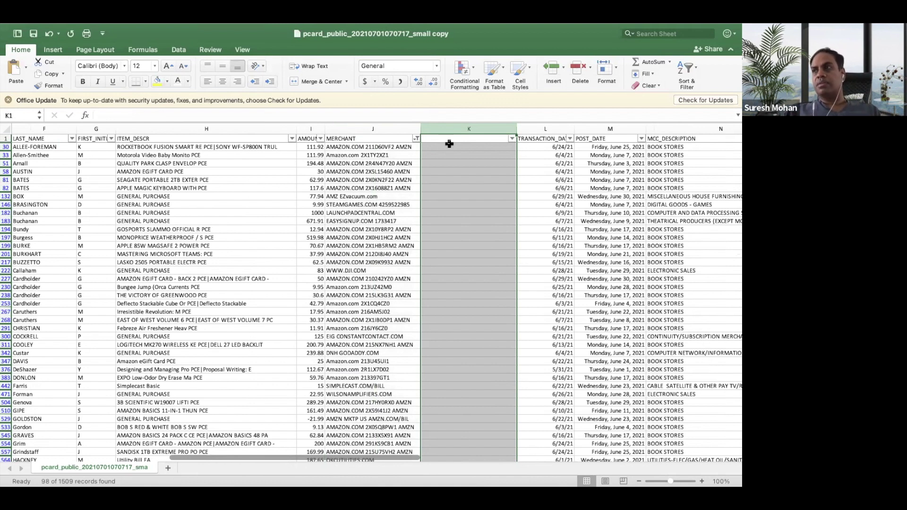
pyautogui.click(452, 140)
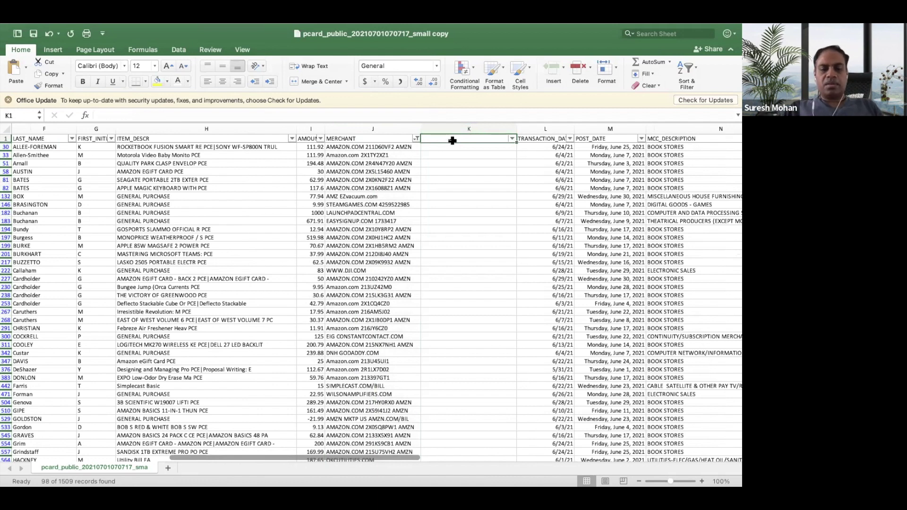
pyautogui.write('I')
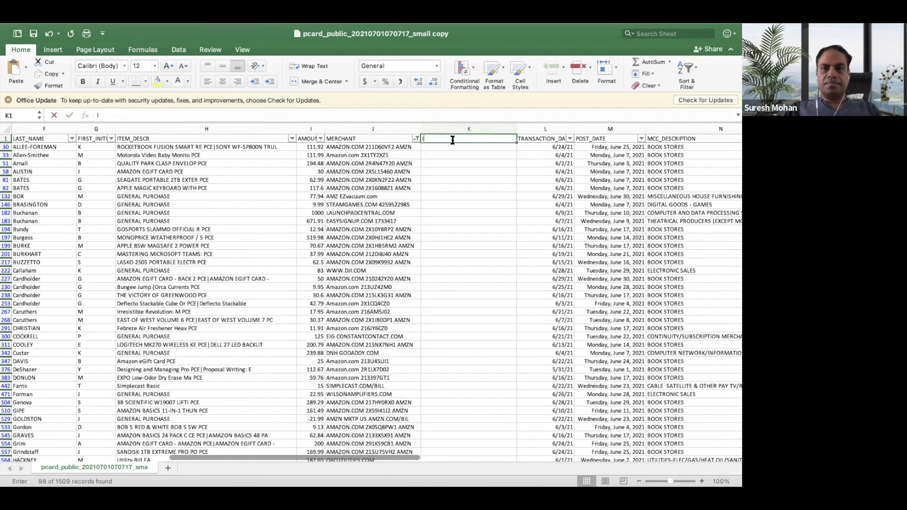
pyautogui.write('NSONLINEPUR')
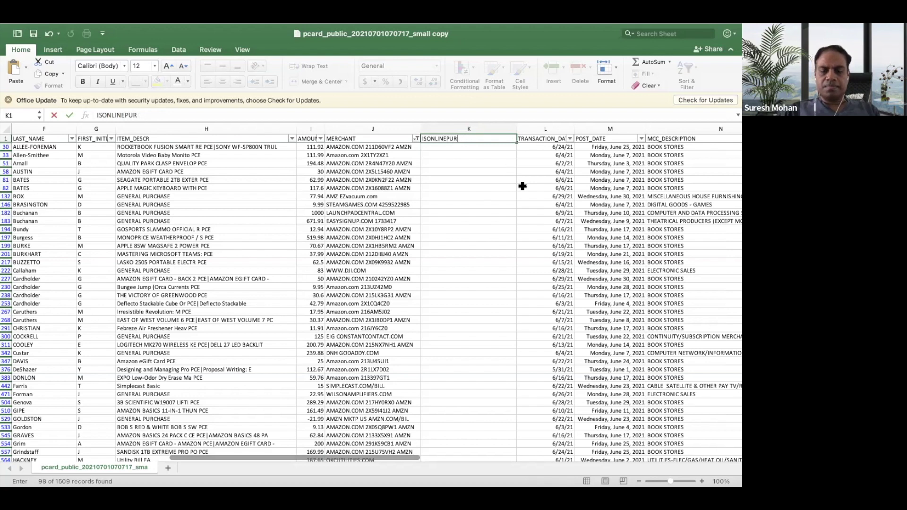
pyautogui.write('ASE')
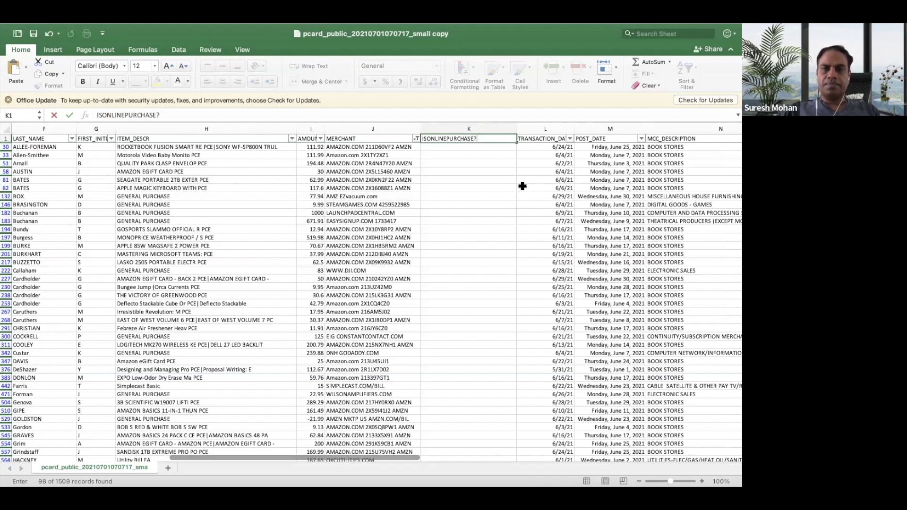
pyautogui.write('?')
pyautogui.press('Return')
# Enter Yes in row 30 and fill it down all 98 filtered rows.
pyautogui.write('Y')
pyautogui.press('Return')
pyautogui.click(445, 147)
pyautogui.write('Yes')
pyautogui.press('Return')
pyautogui.click(444, 147)
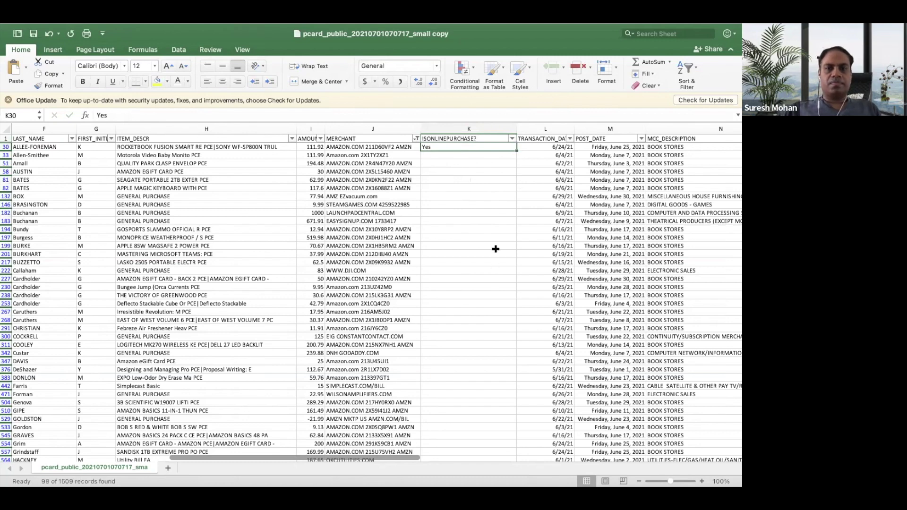
pyautogui.doubleClick(519, 153)
pyautogui.scroll(2, 463, 242)
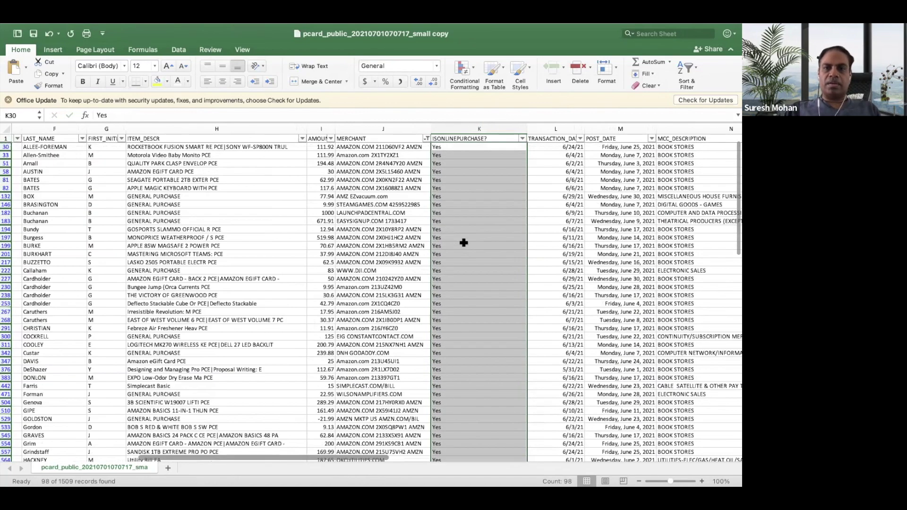
# Check the Yes values in rows 30 and 146, undoing an accidental cell move.
pyautogui.click(487, 146)
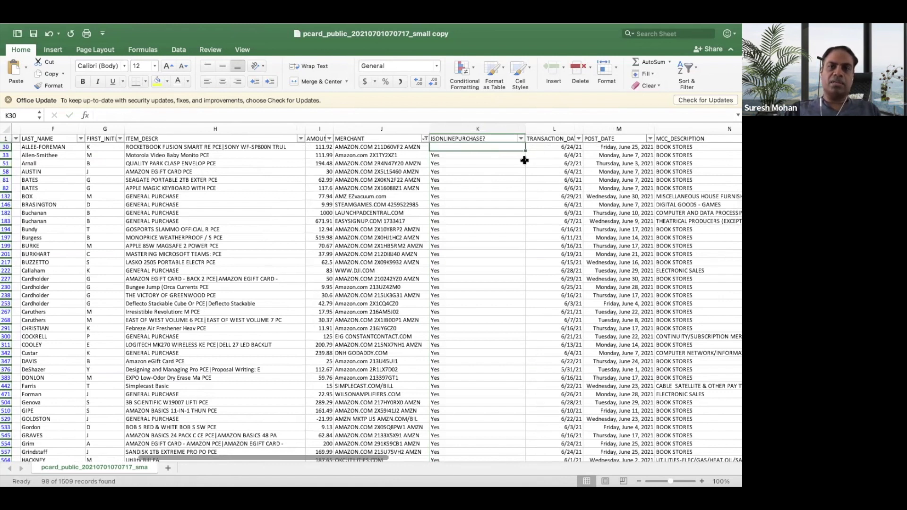
pyautogui.moveTo(526, 146); pyautogui.dragTo(503, 163)
pyautogui.press('super+z')
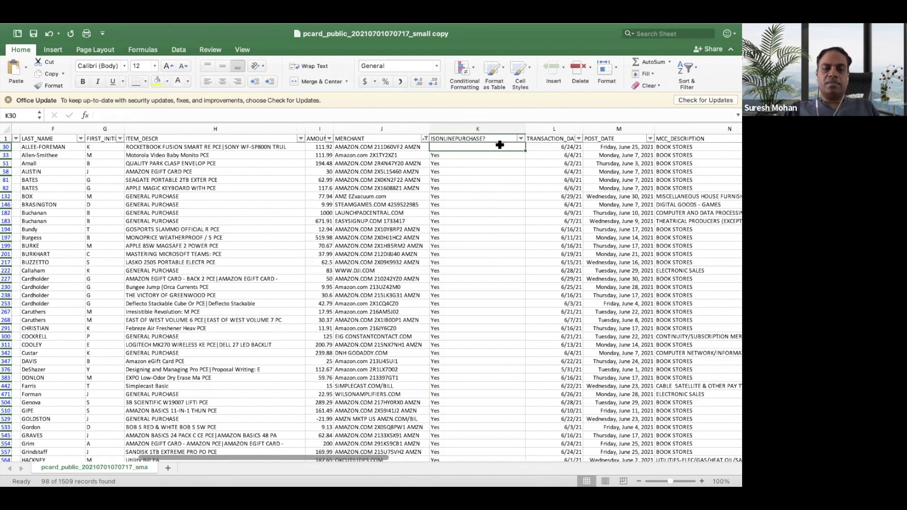
pyautogui.press('Down')
pyautogui.click(487, 204)
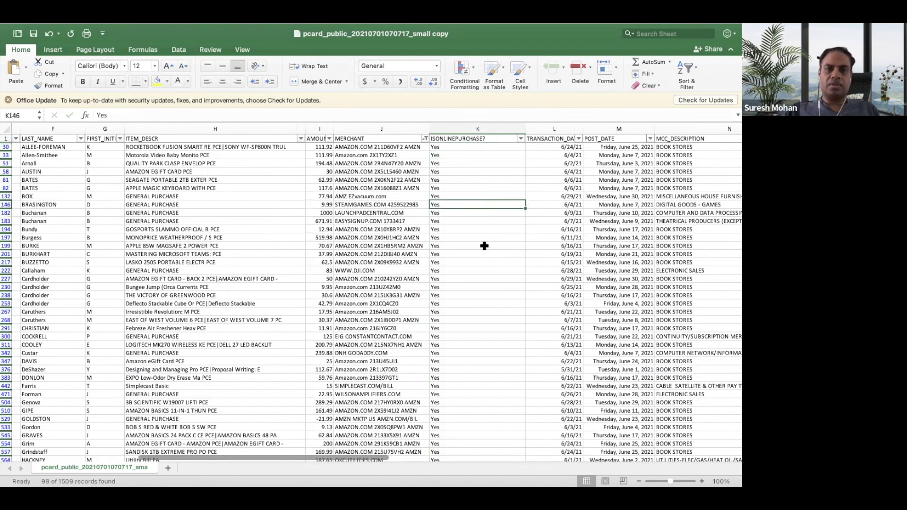
# Clear the MERCHANT filter by re-selecting all merchants.
pyautogui.click(520, 139)
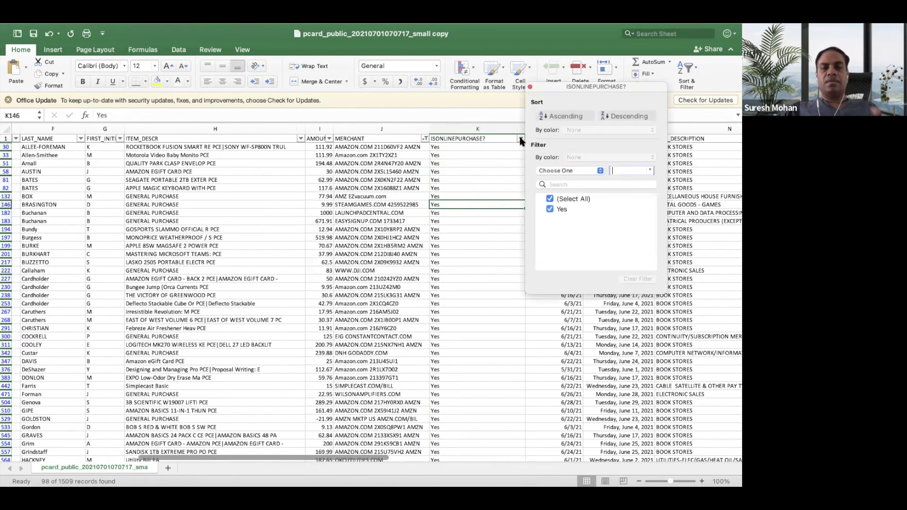
pyautogui.click(411, 140)
pyautogui.click(405, 127)
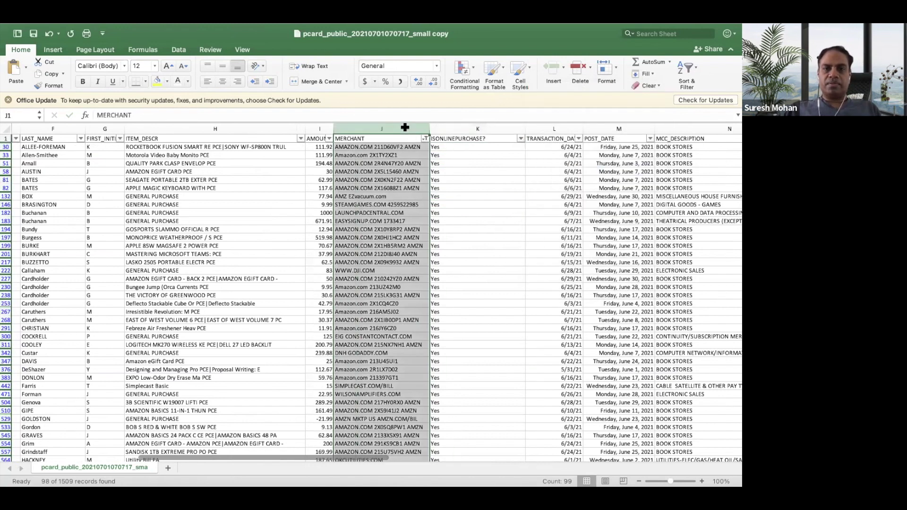
pyautogui.click(424, 139)
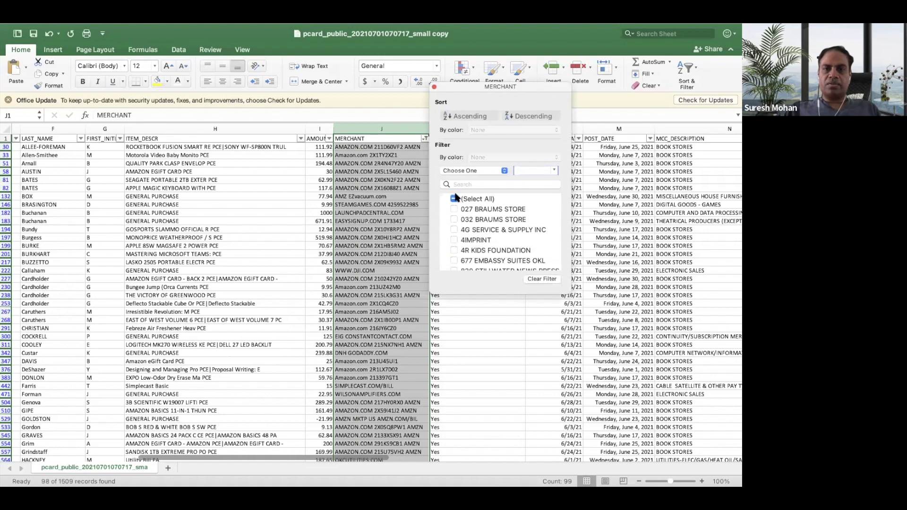
pyautogui.click(455, 198)
pyautogui.click(435, 89)
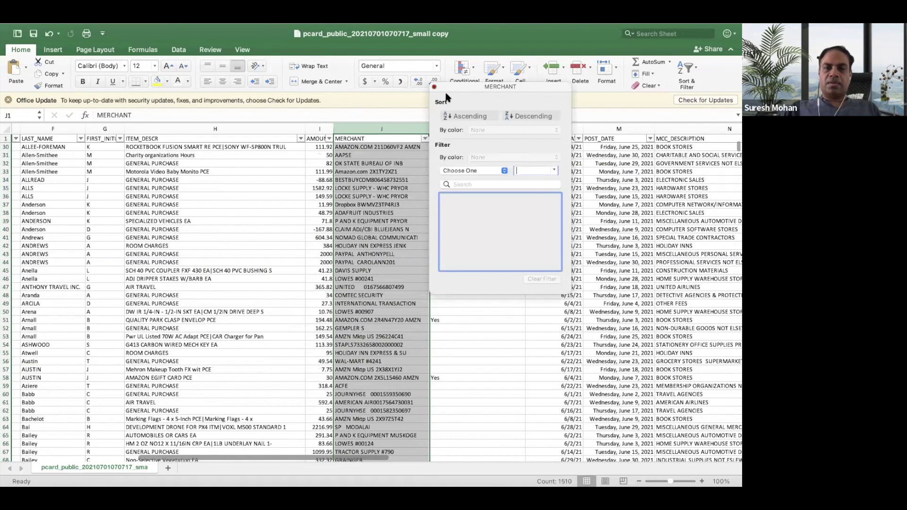
# Filter ISONLINEPURCHASE? to exclude Yes, leaving 1411 of 1509 rows.
pyautogui.keyDown('shift'); pyautogui.click(520, 139); pyautogui.keyUp('shift')
pyautogui.click(521, 138)
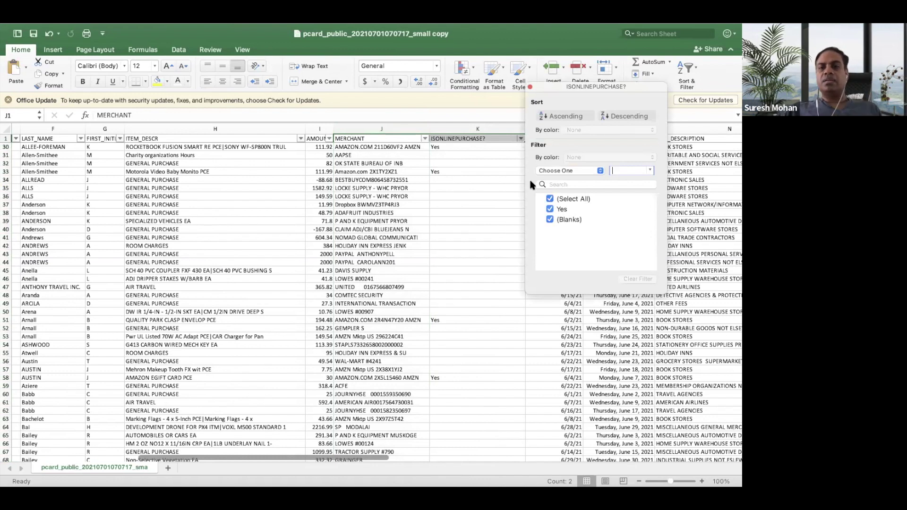
pyautogui.click(550, 210)
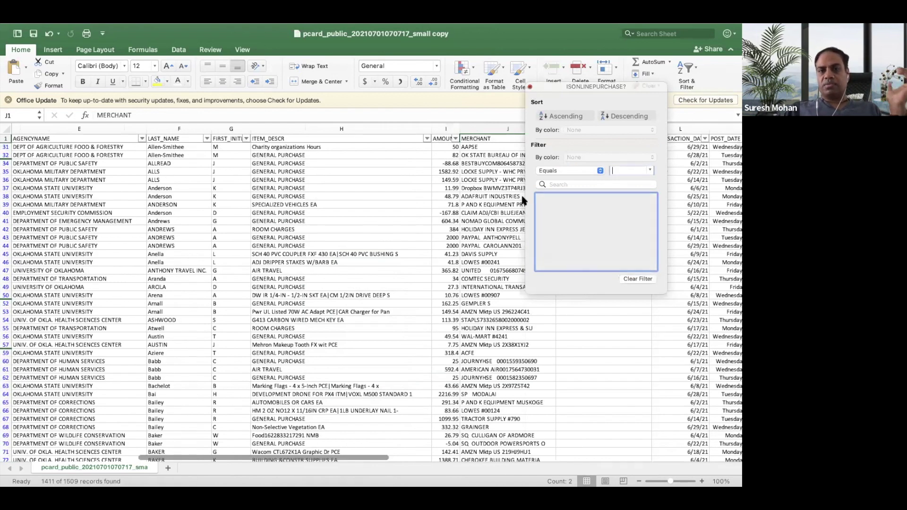
pyautogui.click(523, 200)
pyautogui.scroll(5, 517, 213)
pyautogui.hscroll(3, 517, 212)
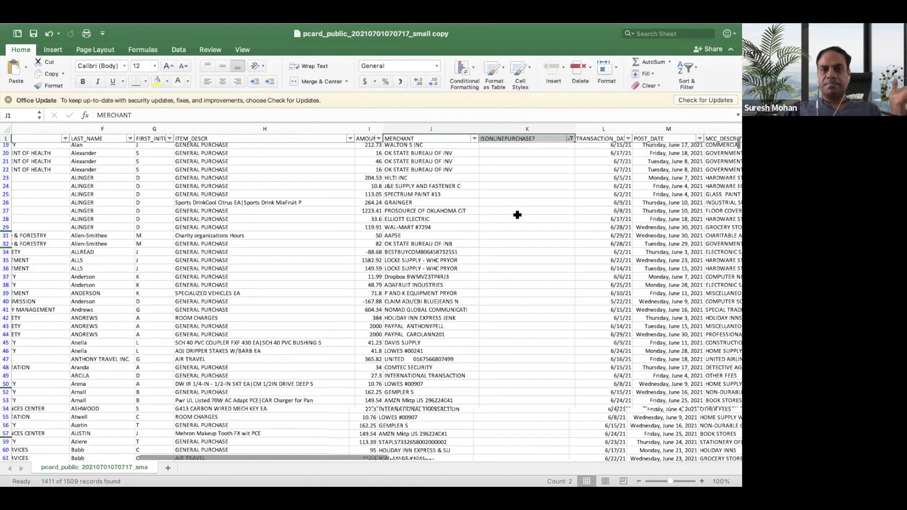
pyautogui.scroll(6, 518, 215)
pyautogui.hscroll(2, 318, 149)
# Enter No in row 2's ISONLINEPURCHASE? cell and fill it down the adjoining visible rows.
pyautogui.click(338, 149)
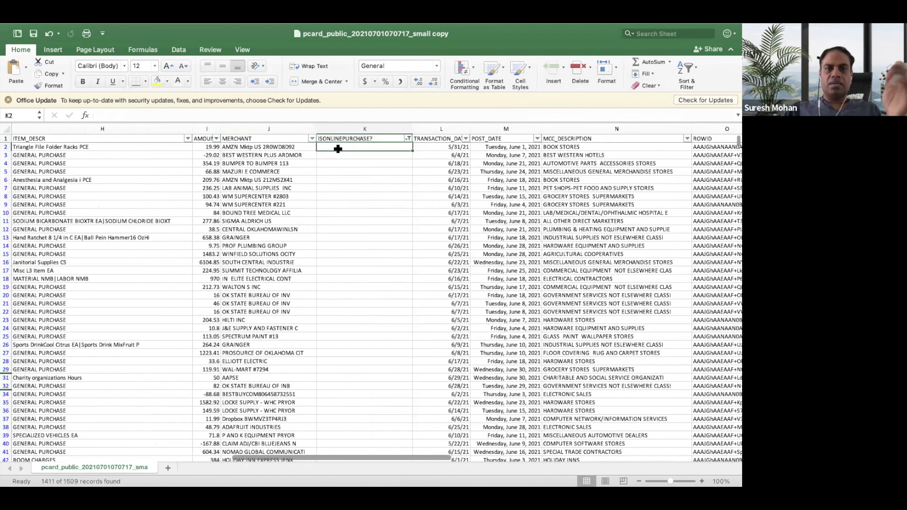
pyautogui.write('No')
pyautogui.press('Return')
pyautogui.click(346, 145)
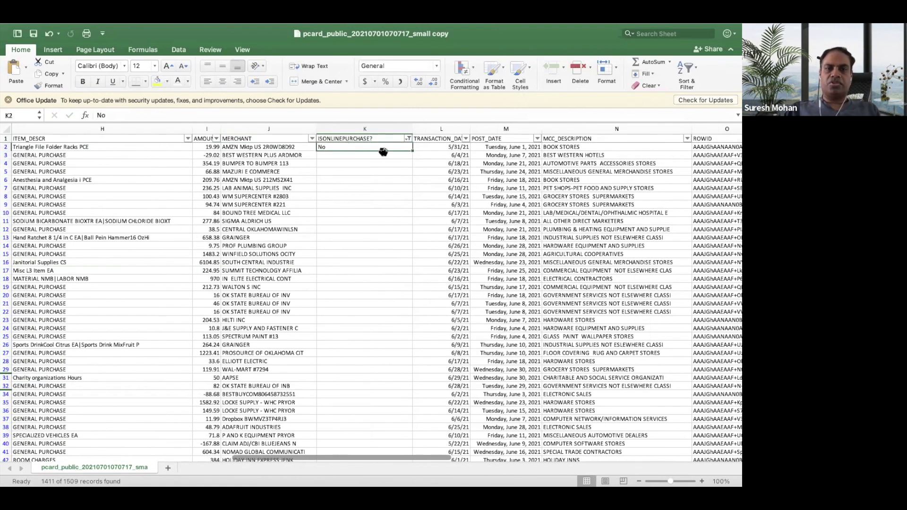
pyautogui.doubleClick(412, 150)
# Copy the No value from row 29 and mark row 31 as the paste start.
pyautogui.scroll(-3, 368, 324)
pyautogui.click(372, 310)
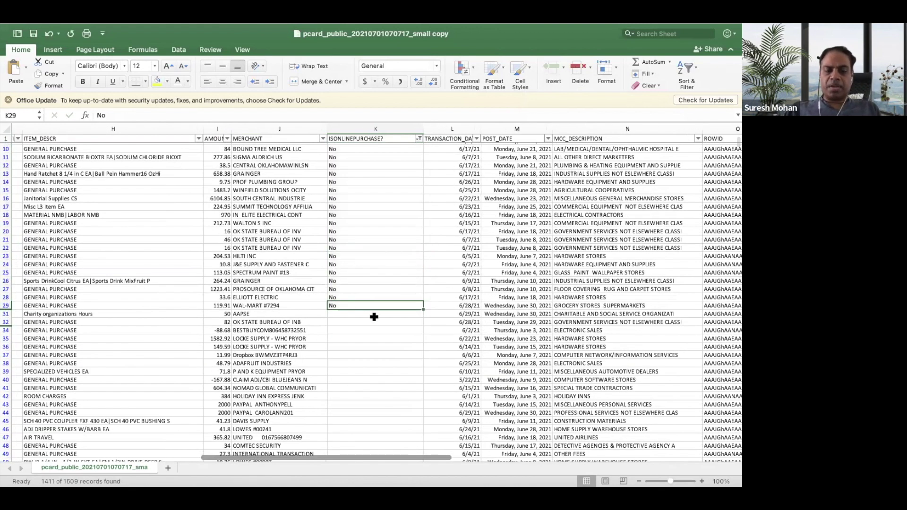
pyautogui.press('super+c')
pyautogui.click(365, 316)
pyautogui.scroll(-1, 365, 335)
pyautogui.scroll(-3, 364, 335)
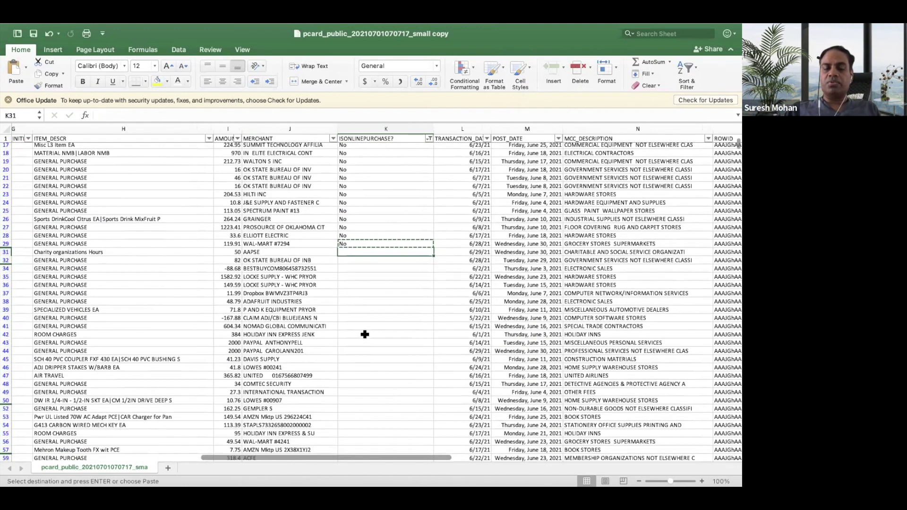
pyautogui.scroll(-2, 365, 334)
pyautogui.click(371, 197)
pyautogui.rightClick(371, 197)
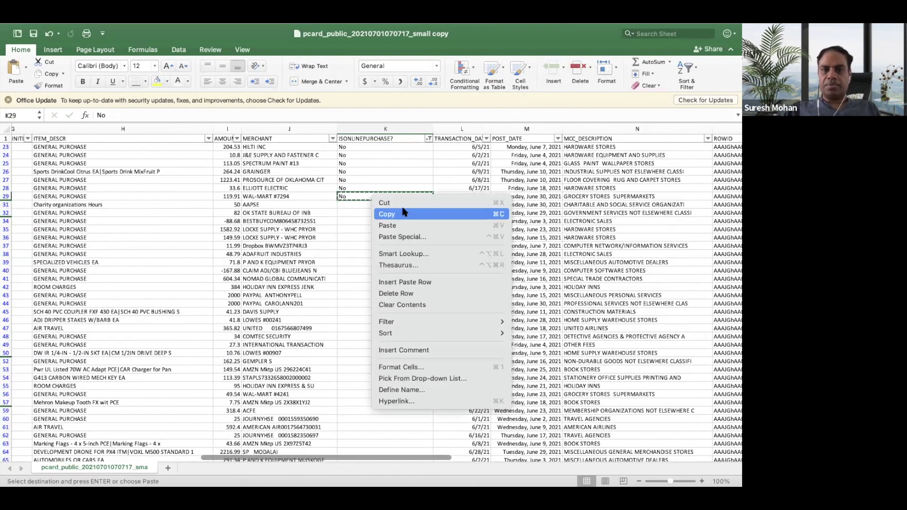
pyautogui.click(380, 210)
pyautogui.click(374, 205)
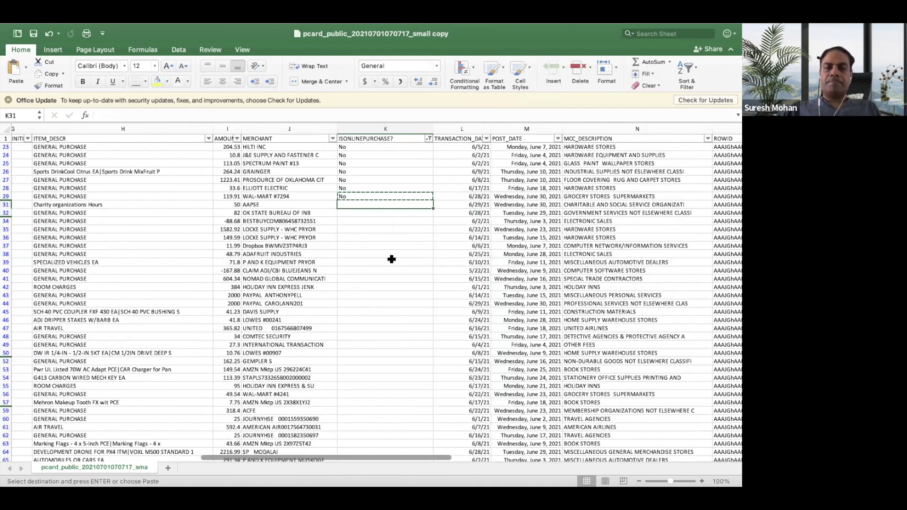
# Paste No into the blank cells from row 31 down to row 1510, then review.
pyautogui.scroll(-1, 391, 258)
pyautogui.scroll(-10, 391, 258)
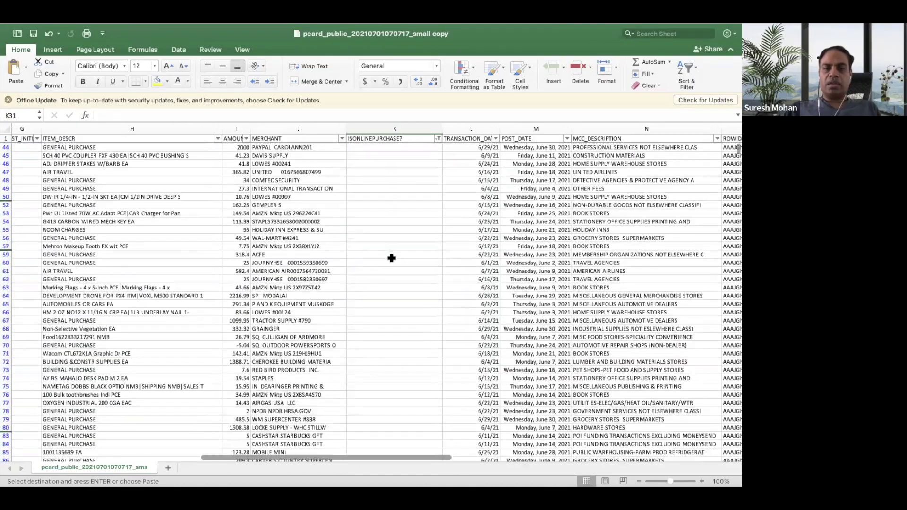
pyautogui.scroll(-20, 391, 258)
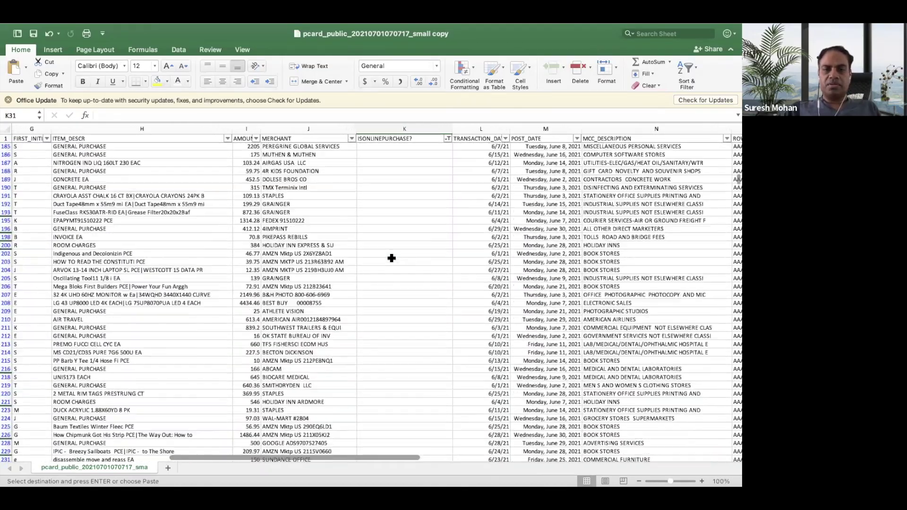
pyautogui.scroll(-20, 392, 258)
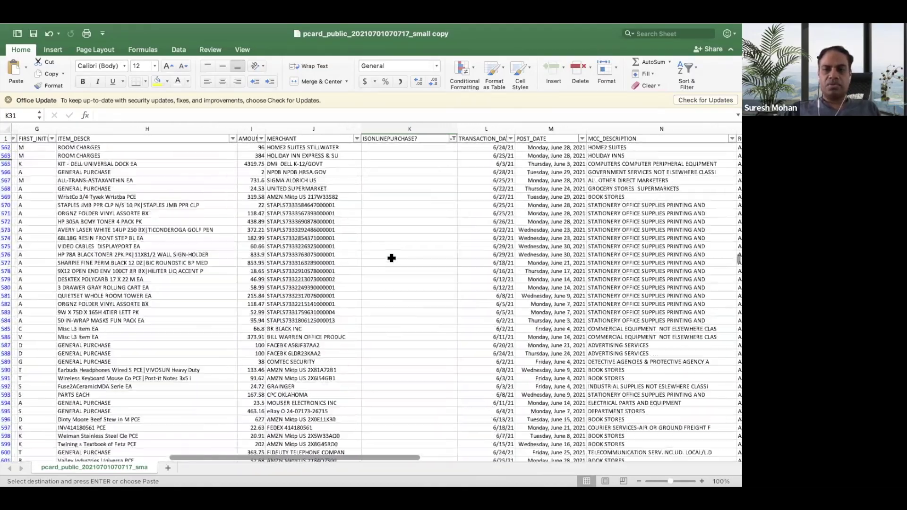
pyautogui.scroll(-20, 391, 258)
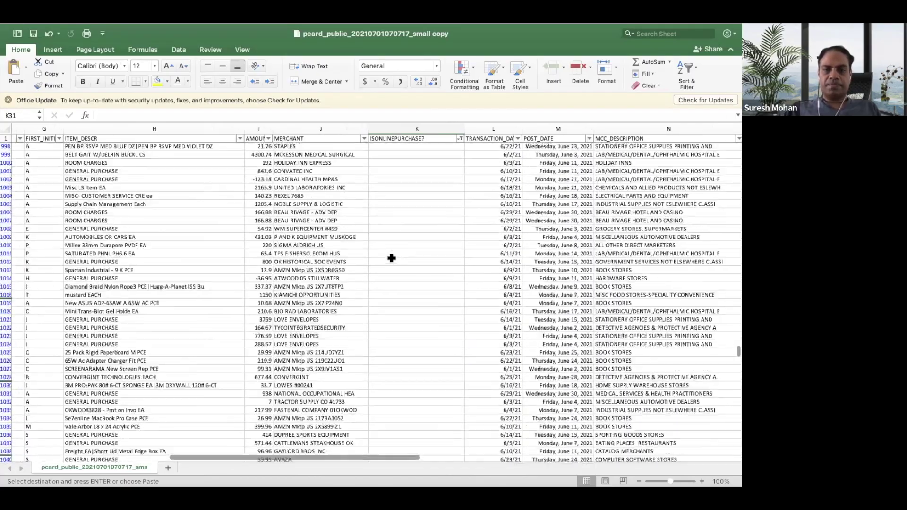
pyautogui.scroll(-20, 392, 258)
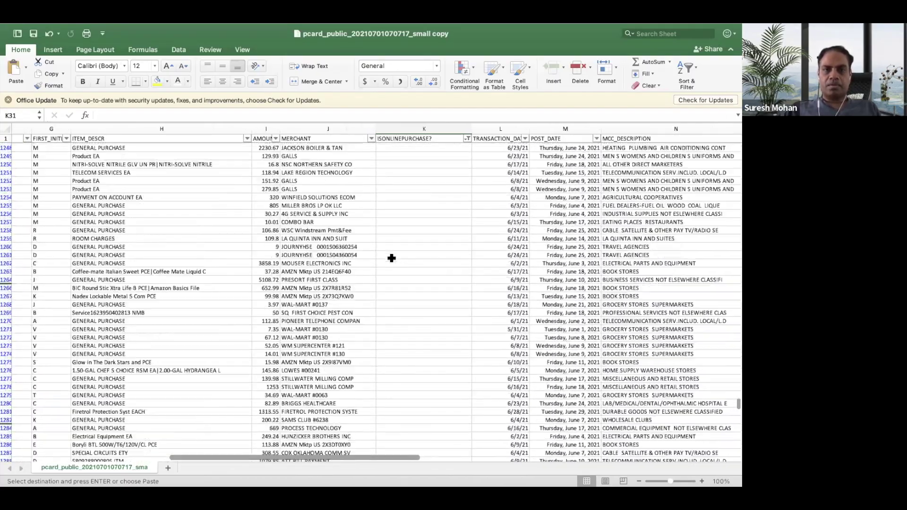
pyautogui.scroll(-20, 391, 258)
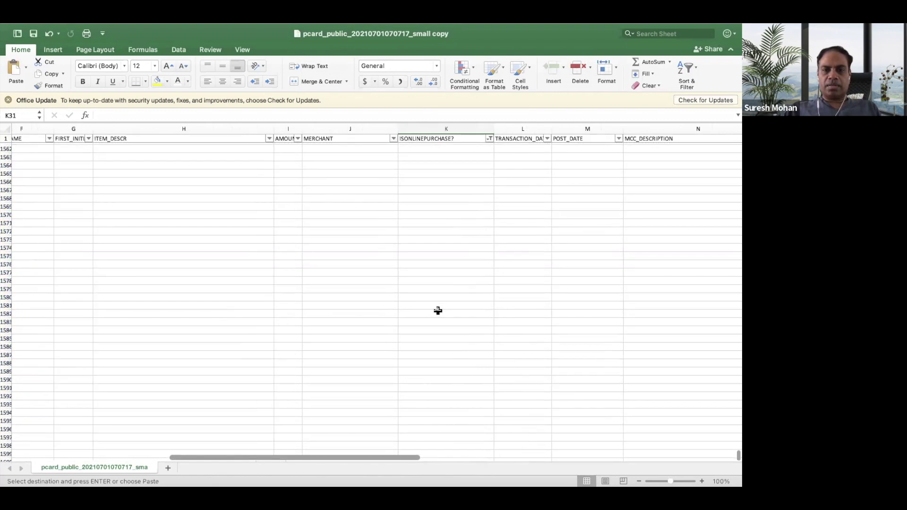
pyautogui.scroll(-7, 451, 313)
pyautogui.keyDown('shift'); pyautogui.click(454, 312); pyautogui.keyUp('shift')
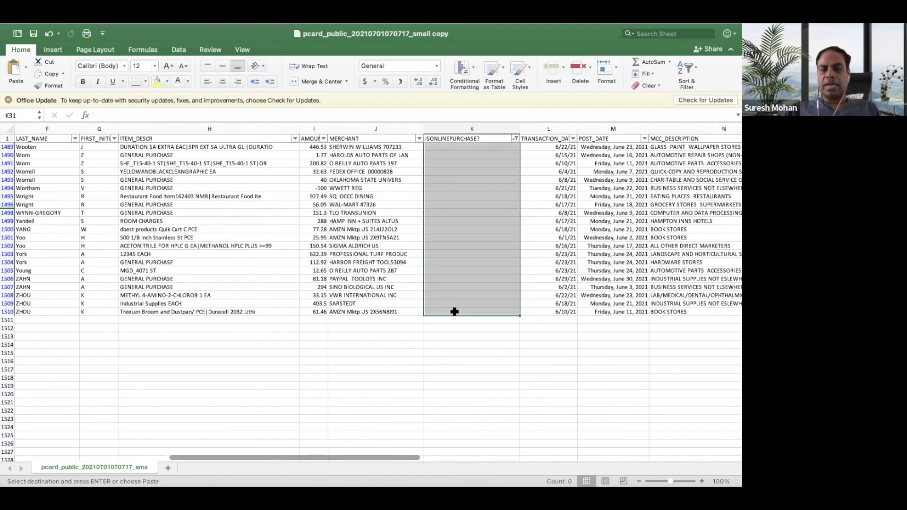
pyautogui.rightClick(465, 299)
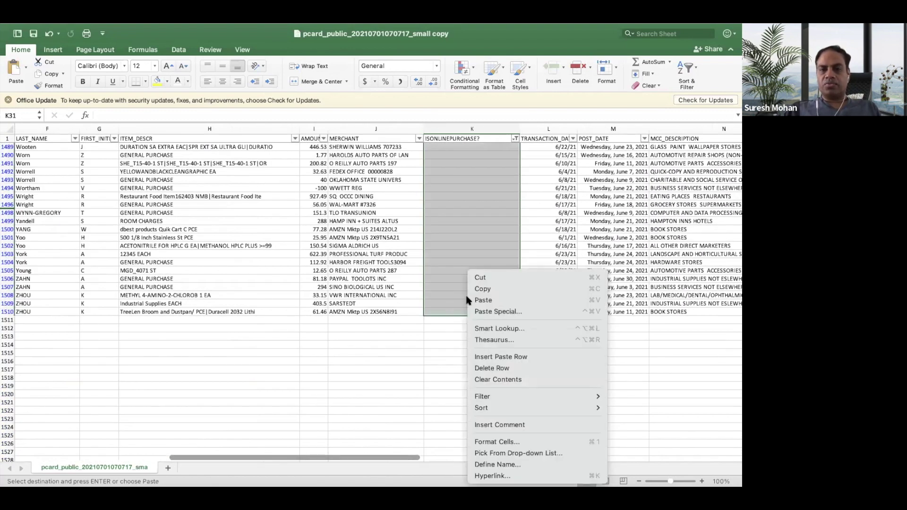
pyautogui.click(483, 301)
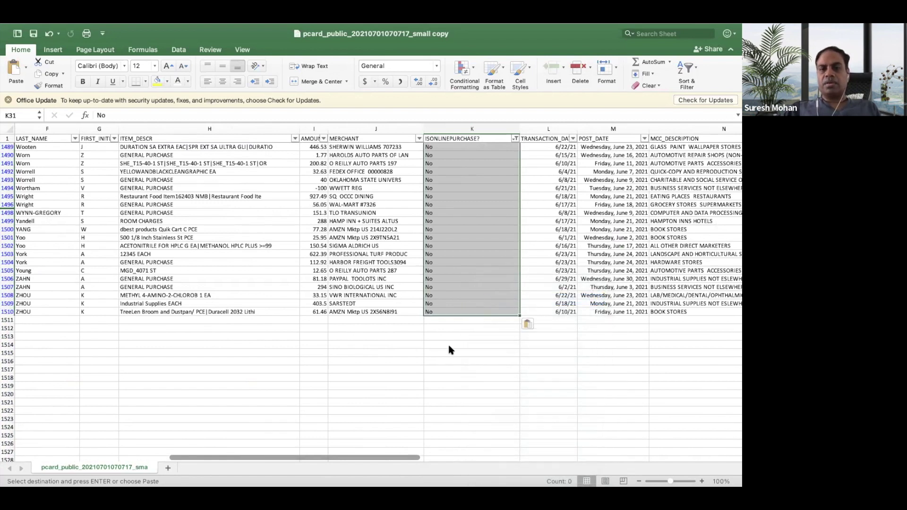
pyautogui.scroll(20, 455, 265)
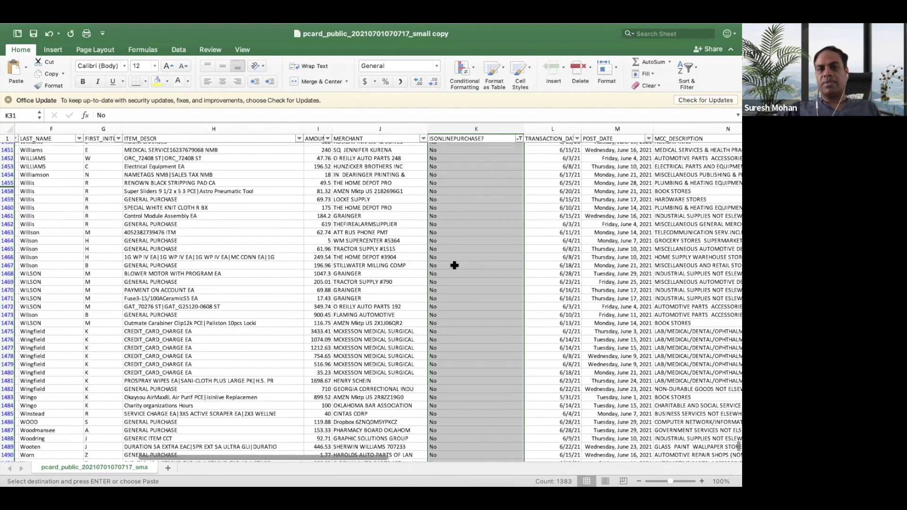
pyautogui.scroll(20, 454, 266)
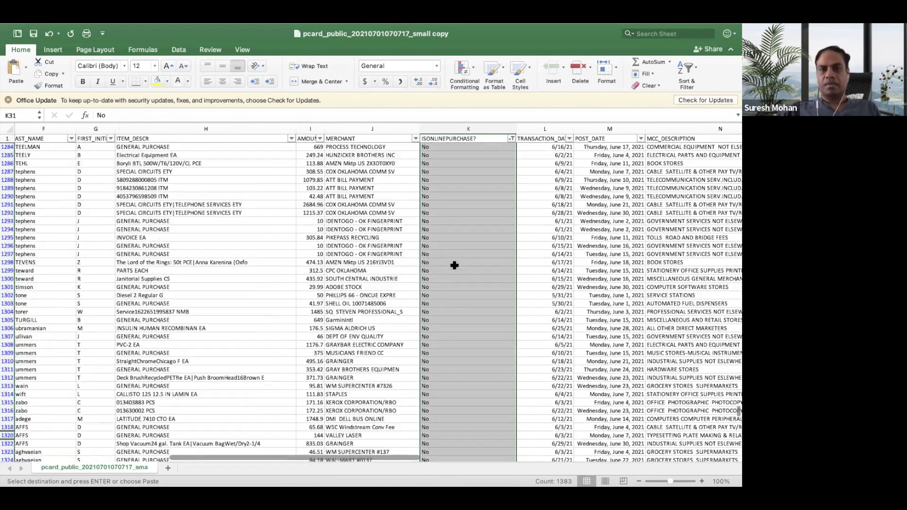
pyautogui.scroll(20, 454, 266)
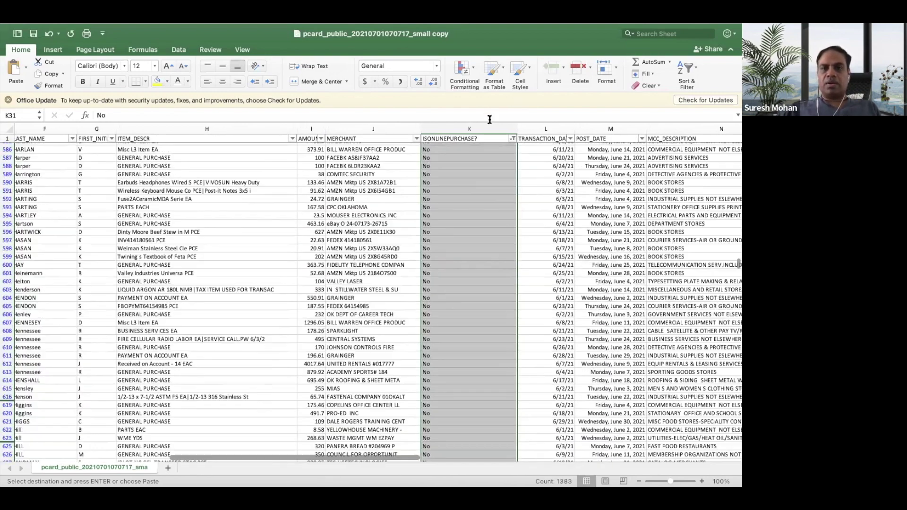
# Tick (Select All) in the ISONLINEPURCHASE? filter so Yes and No rows show together.
pyautogui.click(512, 139)
pyautogui.click(543, 198)
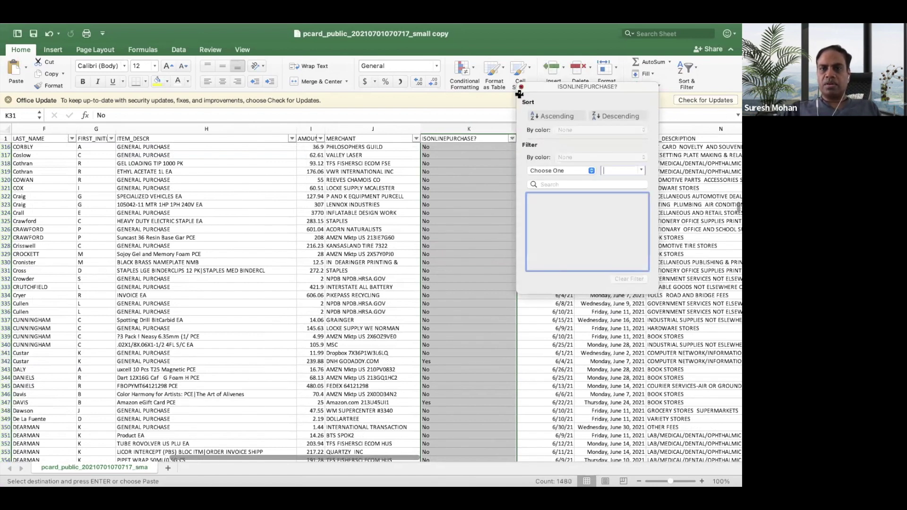
pyautogui.click(478, 280)
pyautogui.press('cmd+c')
pyautogui.scroll(2, 482, 263)
pyautogui.scroll(20, 482, 263)
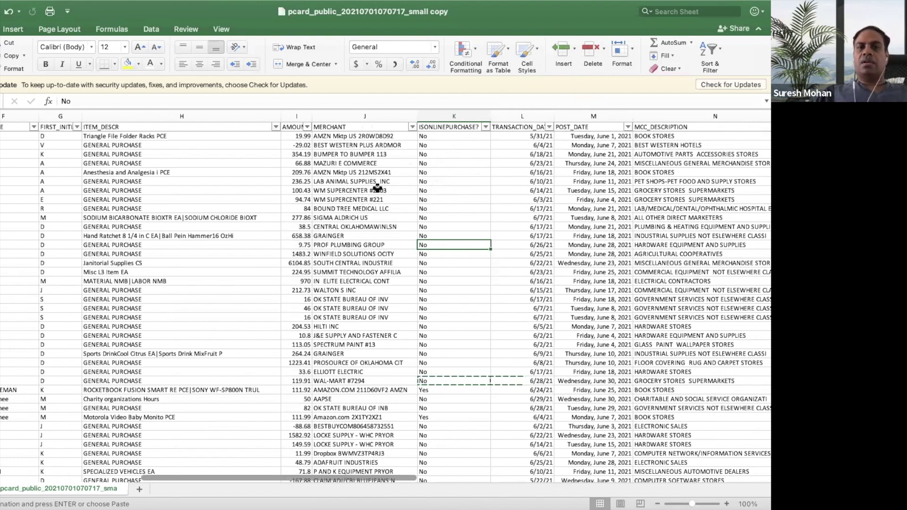
# Trim 'AMAZON.COM 211D60VF2 AMZN' to AMAZON and confirm its ISONLINEPURCHASE? still reads Yes.
pyautogui.click(461, 136)
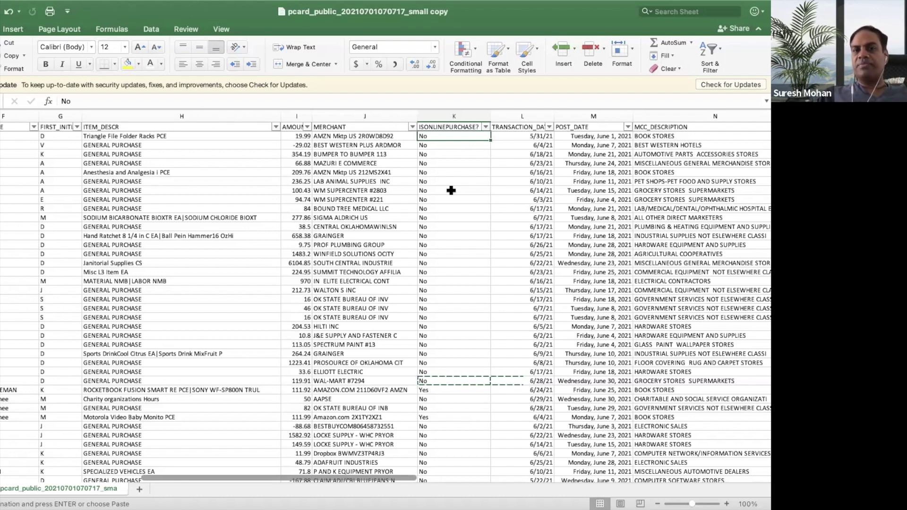
pyautogui.scroll(-3, 452, 191)
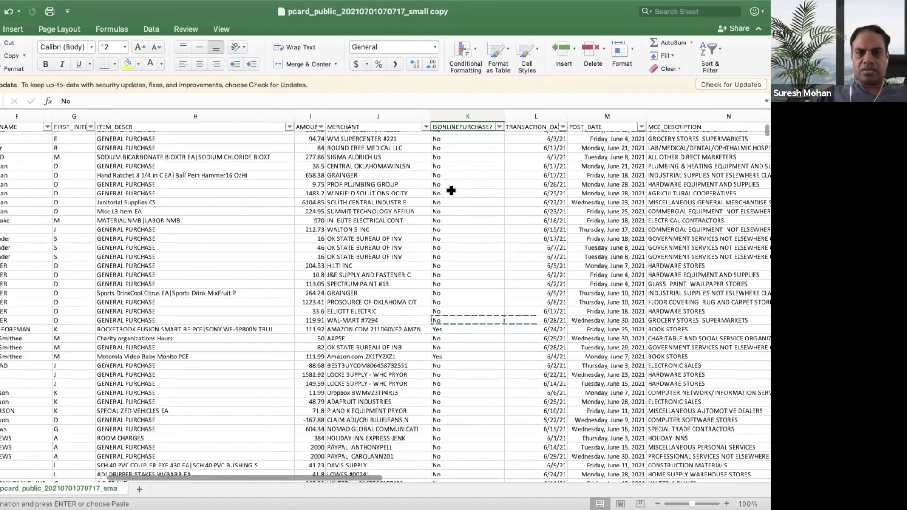
pyautogui.click(374, 332)
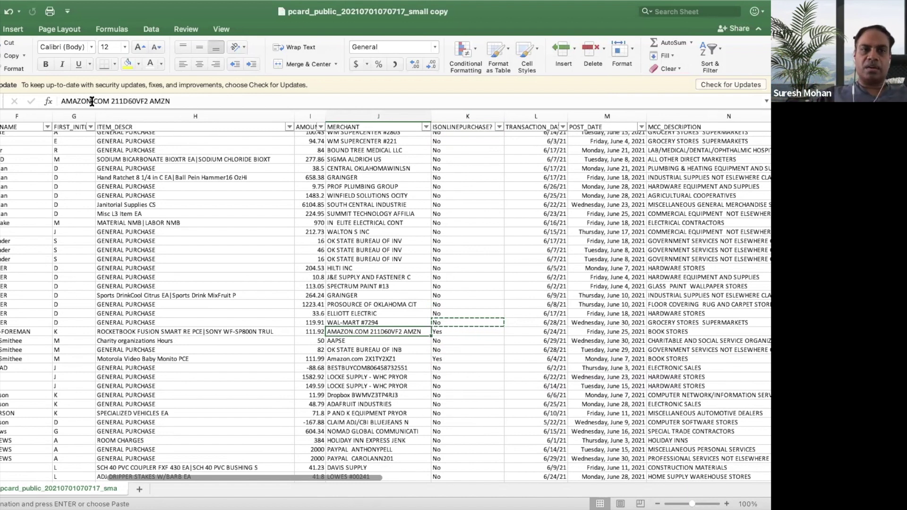
pyautogui.moveTo(91, 101); pyautogui.dragTo(203, 99)
pyautogui.press('BackSpace')
pyautogui.press('Return')
pyautogui.click(464, 330)
pyautogui.click(388, 332)
pyautogui.click(446, 332)
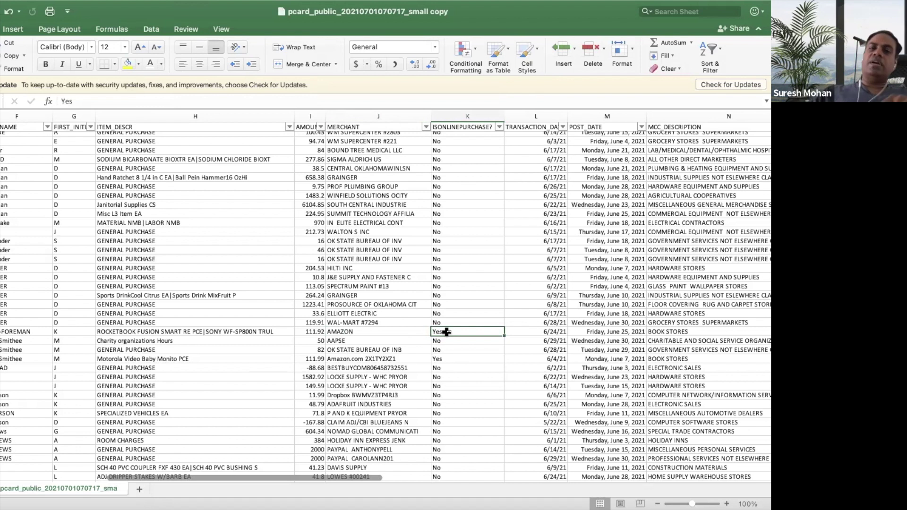
# Restore the merchant name to AMAZON.COM 211D60VF2 AMZN.
pyautogui.click(468, 116)
pyautogui.rightClick(468, 116)
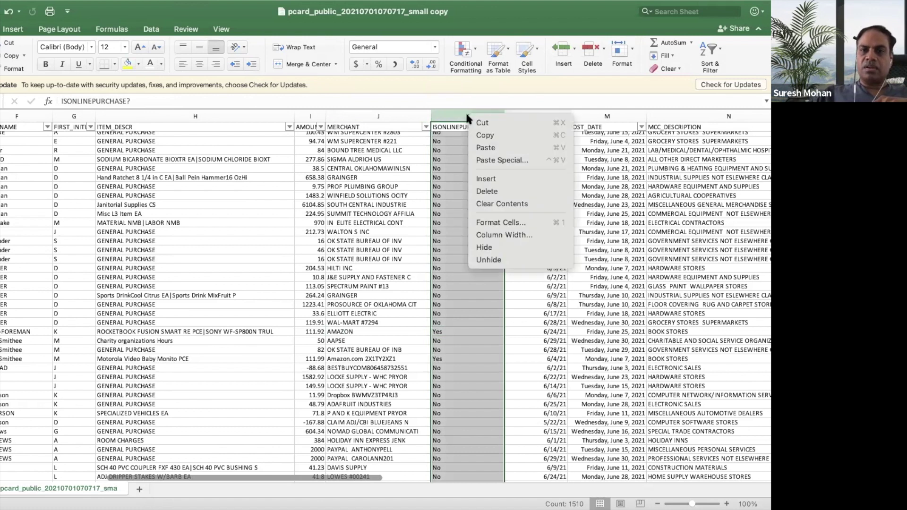
pyautogui.click(377, 332)
pyautogui.click(383, 331)
pyautogui.click(109, 102)
pyautogui.press('Escape')
pyautogui.click(389, 249)
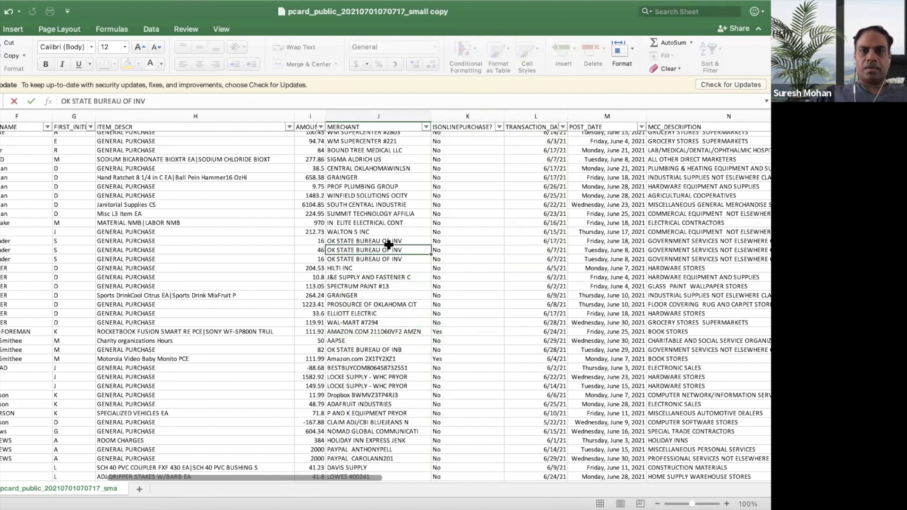
pyautogui.scroll(3, 468, 178)
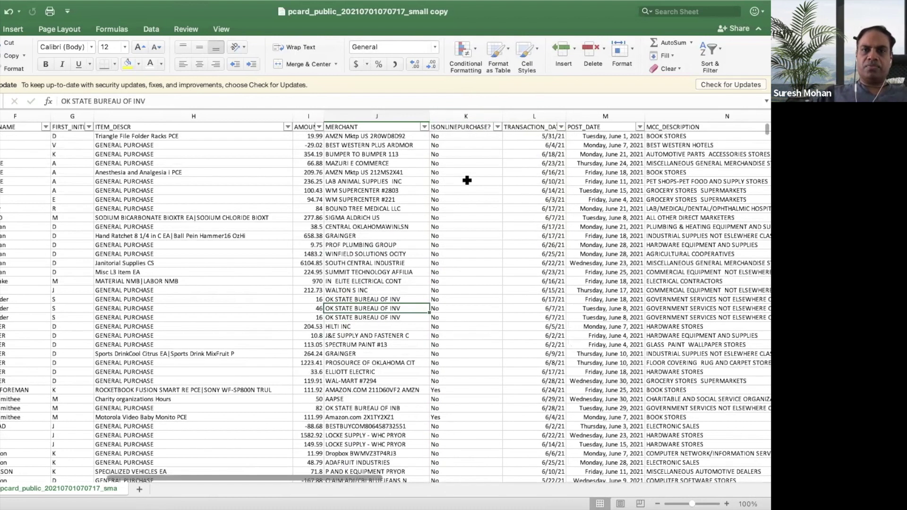
pyautogui.hscroll(-1, 468, 179)
# Insert an ALTISONLINEPURCH? column before ISONLINEPURCHASE? and begin a formula with = in K2.
pyautogui.rightClick(471, 118)
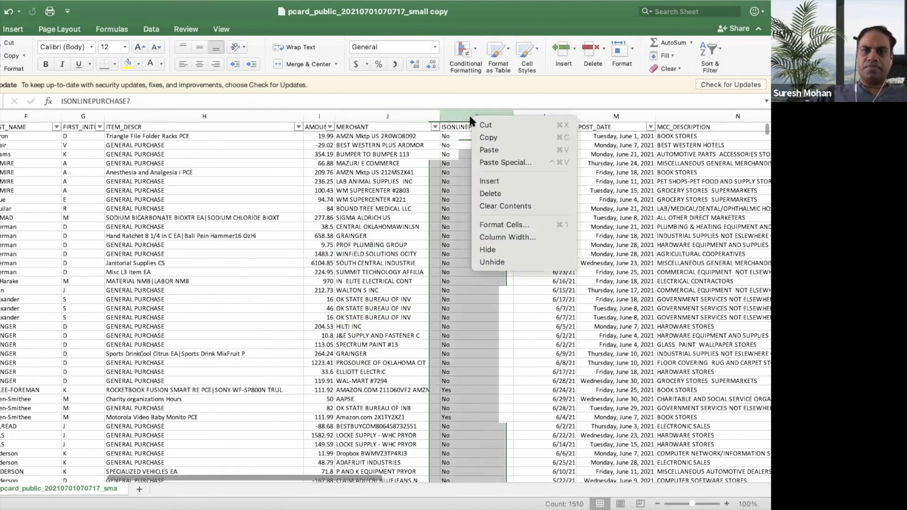
pyautogui.click(502, 182)
pyautogui.hscroll(-2, 469, 142)
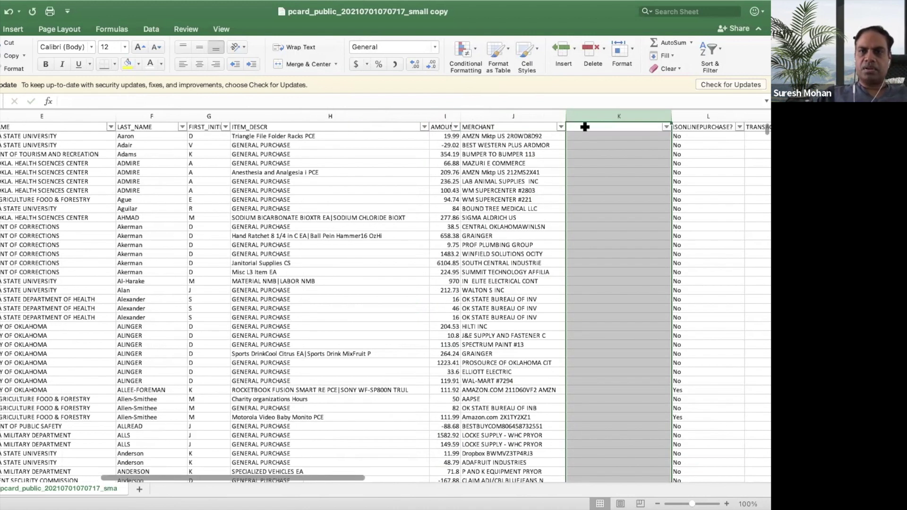
pyautogui.click(585, 126)
pyautogui.write('ALTISONL')
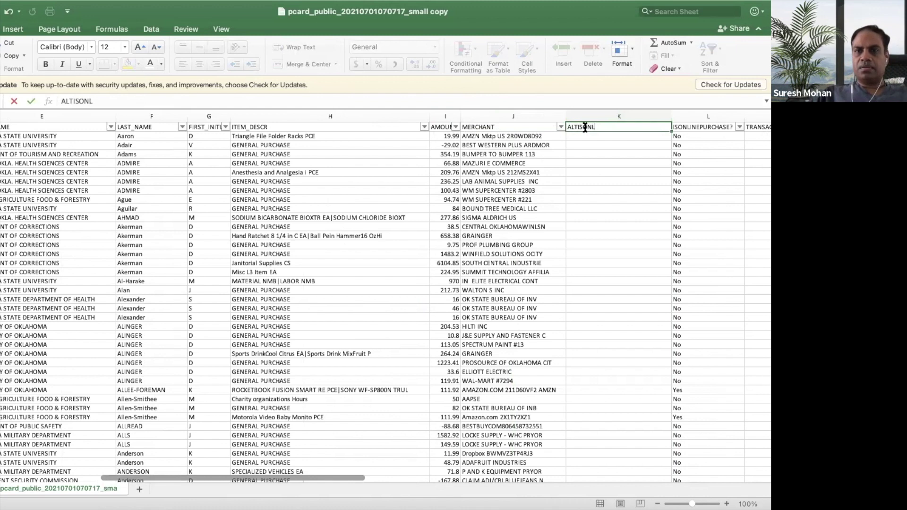
pyautogui.write('INEPU')
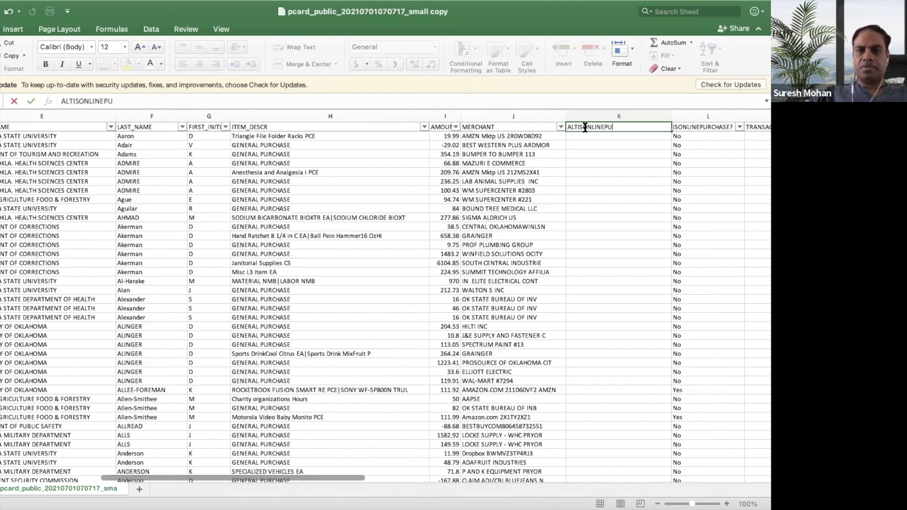
pyautogui.write('RCH?')
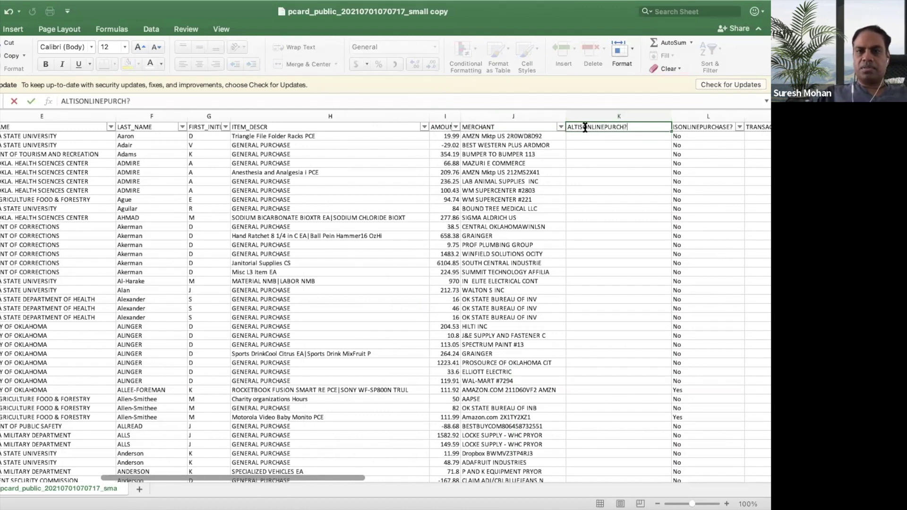
pyautogui.press('Return')
pyautogui.write('=')
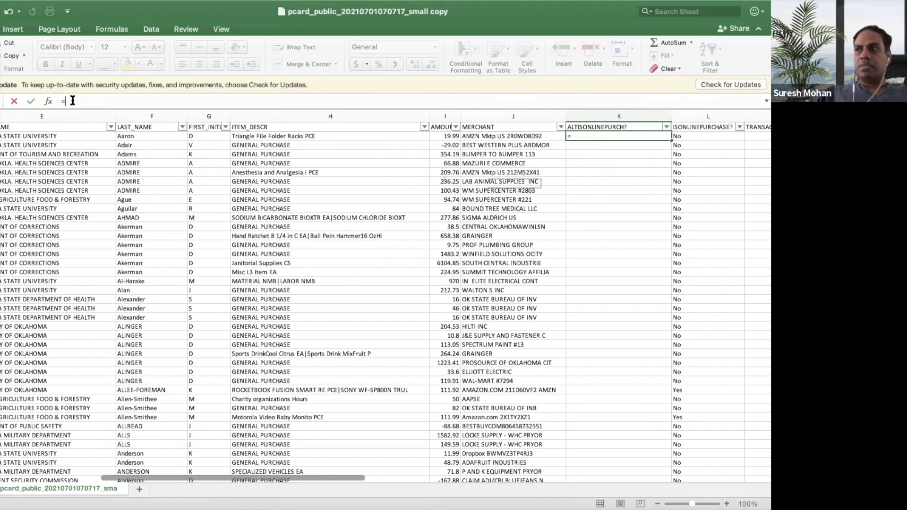
# Use the Formula Builder to search 'fin' and insert FIND into K2's formula.
pyautogui.write('F')
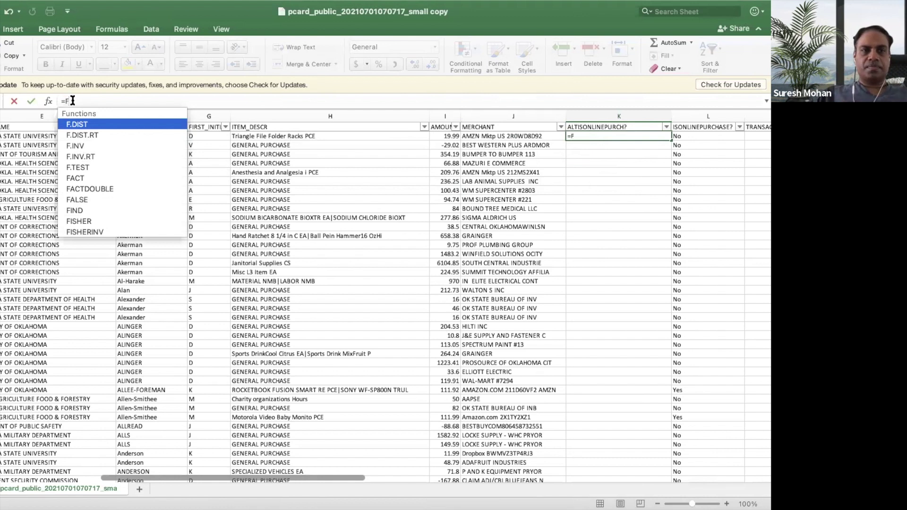
pyautogui.write('I')
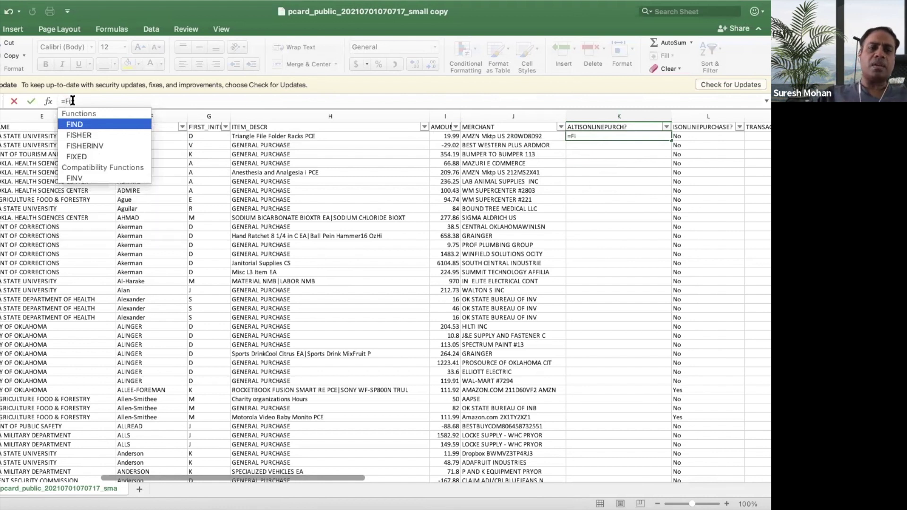
pyautogui.press('BackSpace')
pyautogui.press('BackSpace')
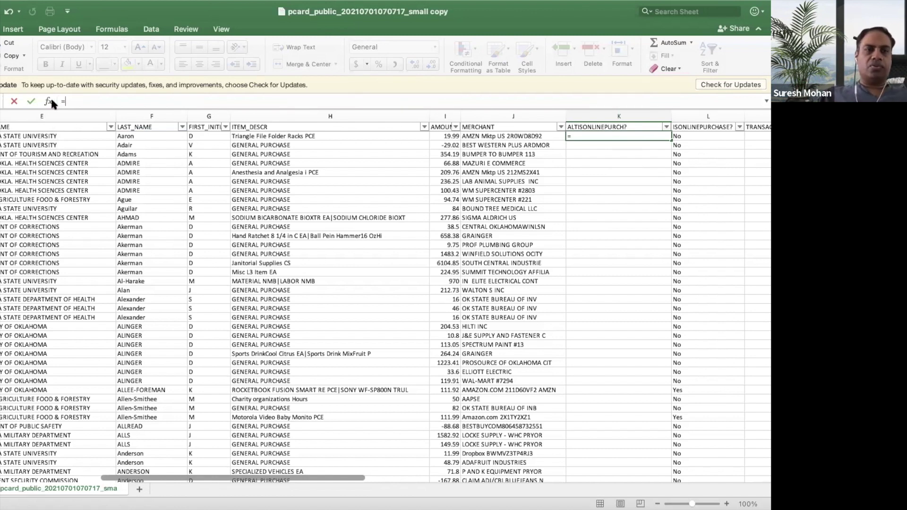
pyautogui.click(56, 101)
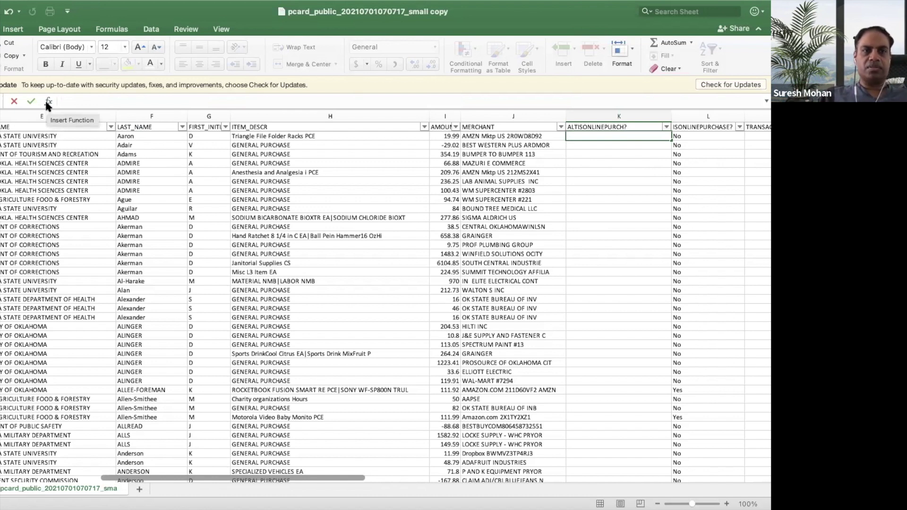
pyautogui.click(47, 103)
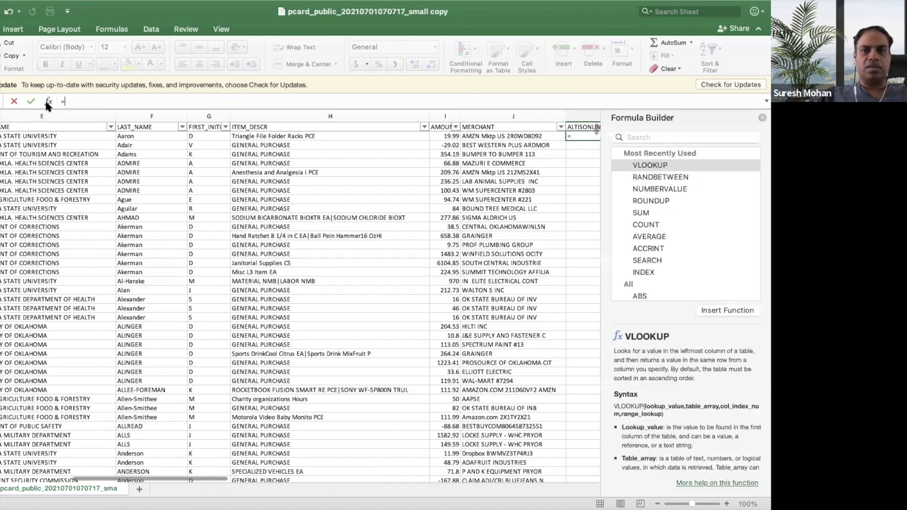
pyautogui.click(642, 138)
pyautogui.write('fin')
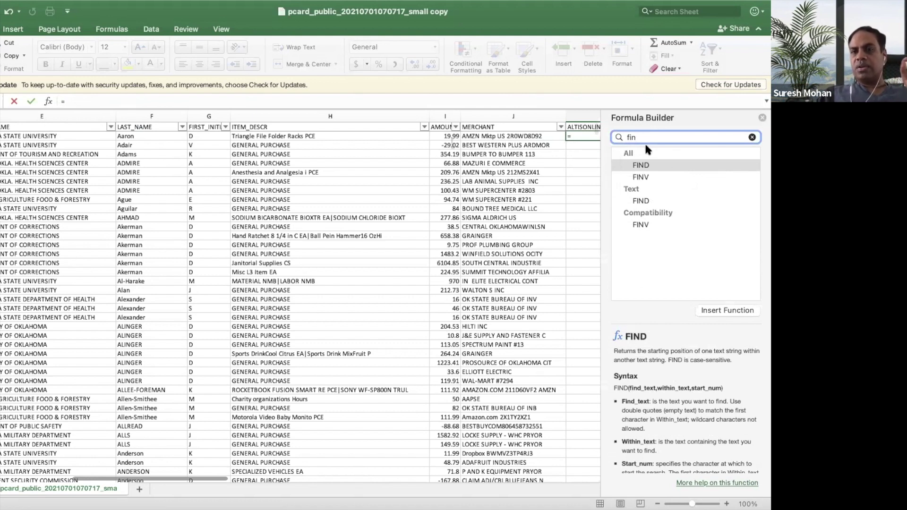
pyautogui.scroll(-2, 663, 372)
pyautogui.scroll(3, 663, 372)
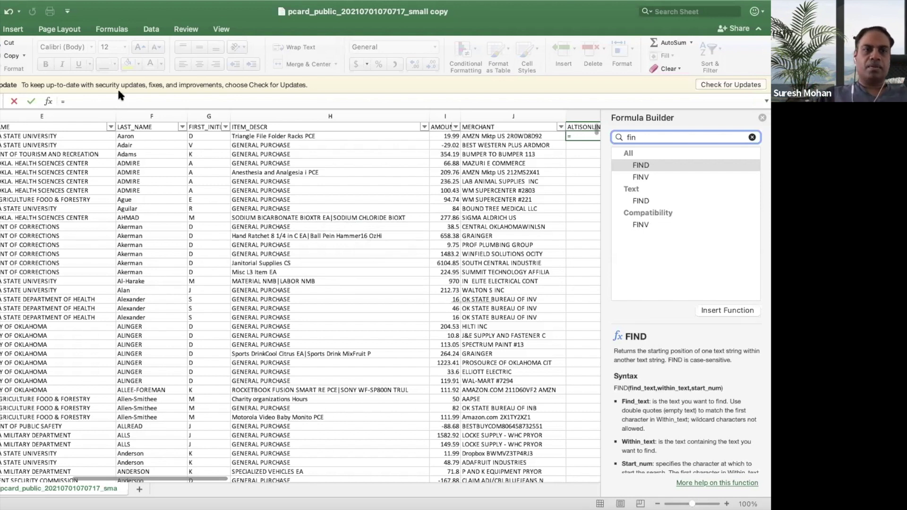
pyautogui.click(651, 165)
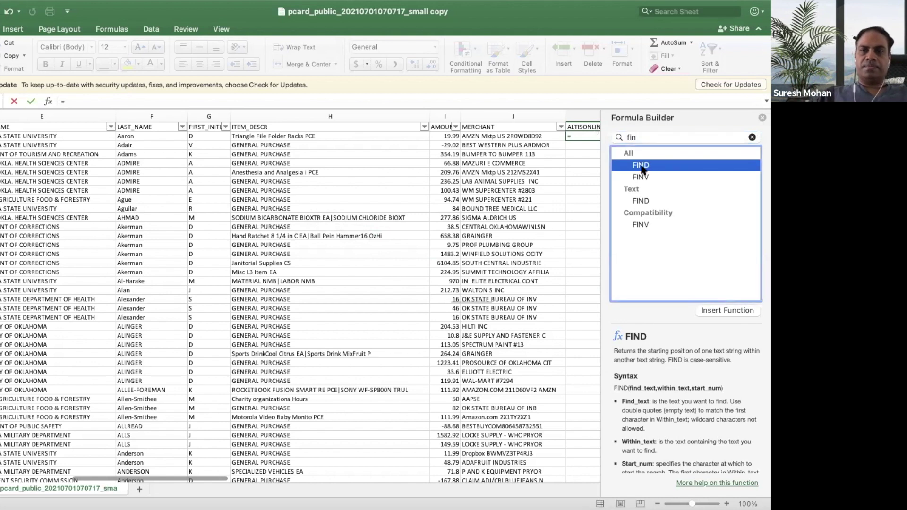
pyautogui.doubleClick(650, 165)
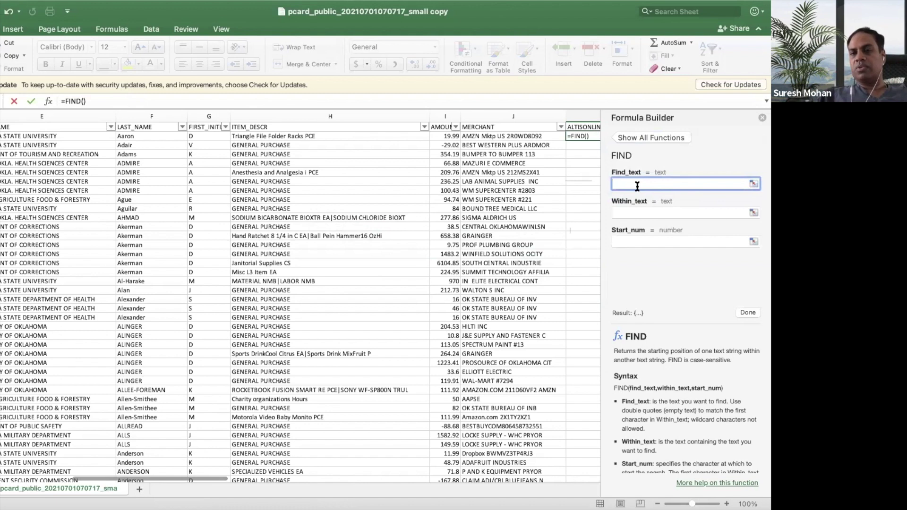
# Fill FIND's arguments with .COM, J2 and 1, committing =FIND(".COM",J2,1) in K2.
pyautogui.write('.COM')
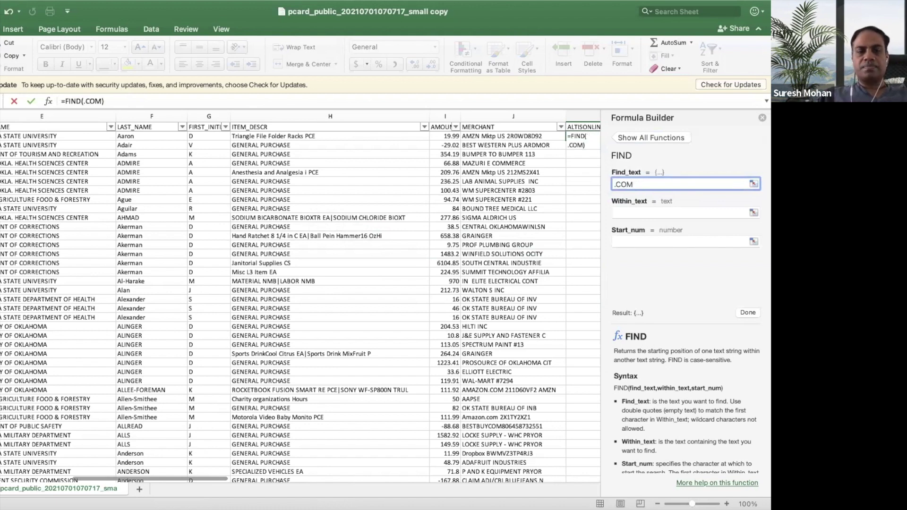
pyautogui.press('Tab')
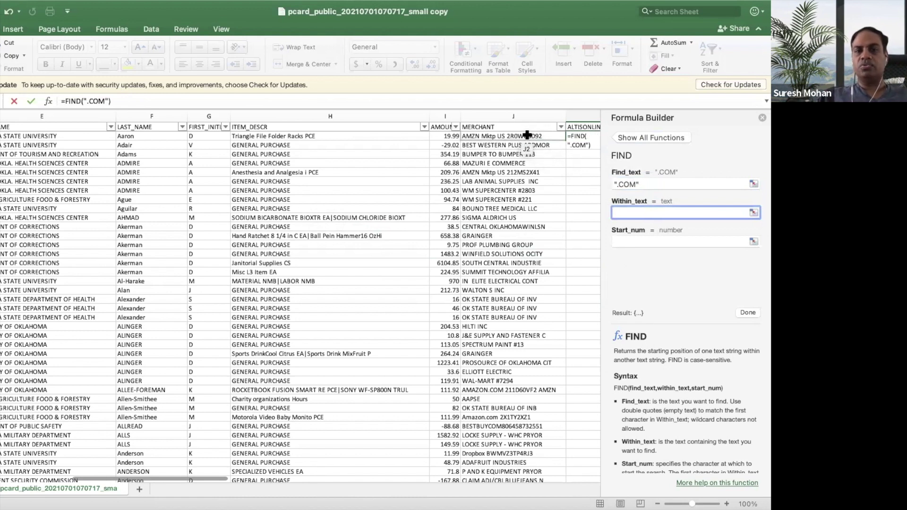
pyautogui.write('j2')
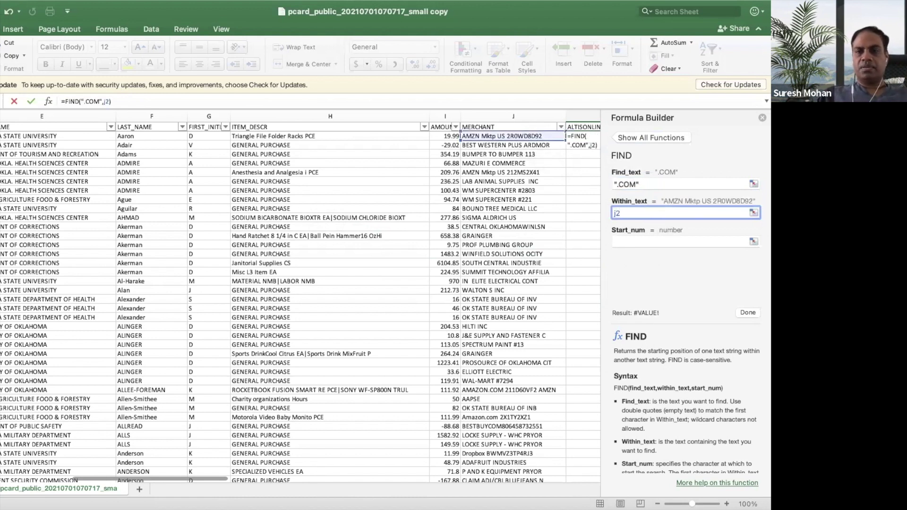
pyautogui.press('Tab')
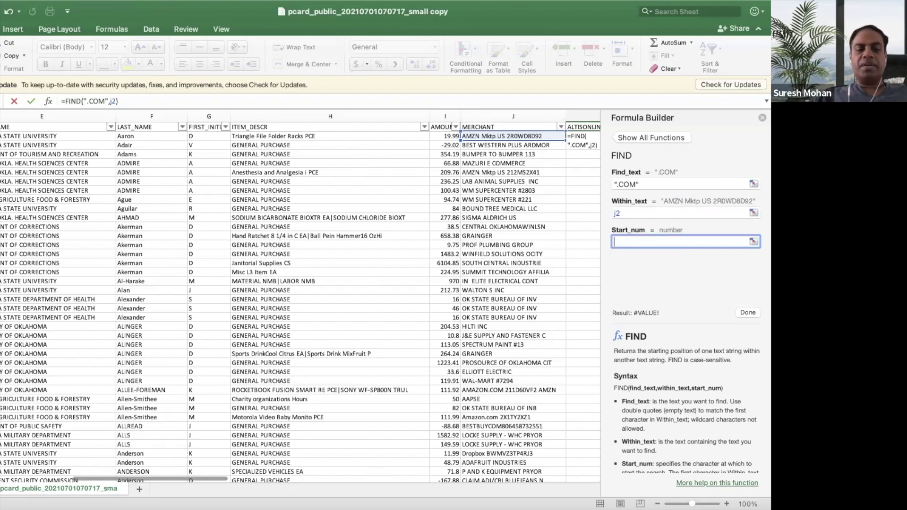
pyautogui.write('1')
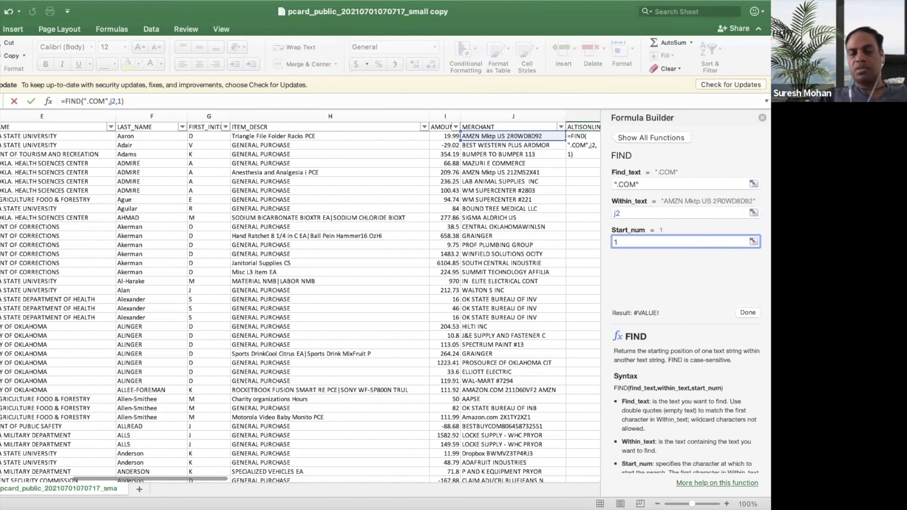
pyautogui.press('Return')
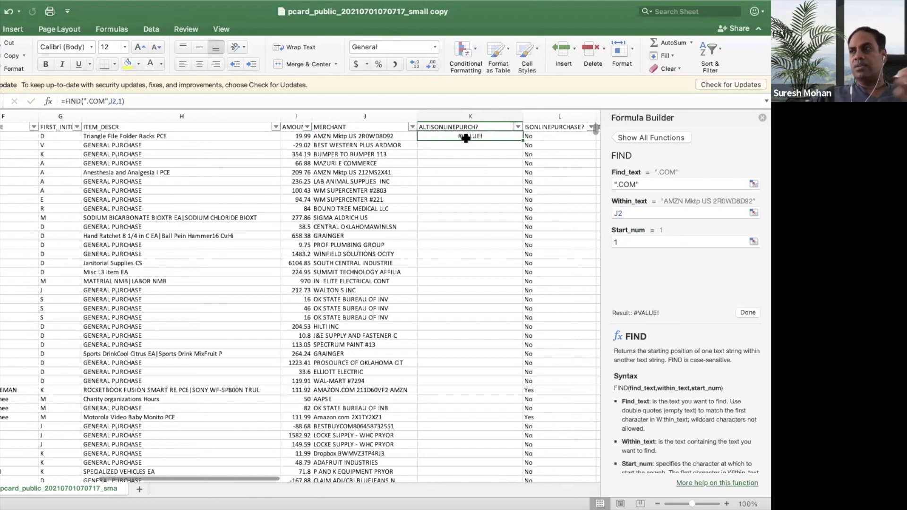
# Fill the FIND formula down column K, check the Amazon.com row, and reopen K2's formula.
pyautogui.doubleClick(523, 140)
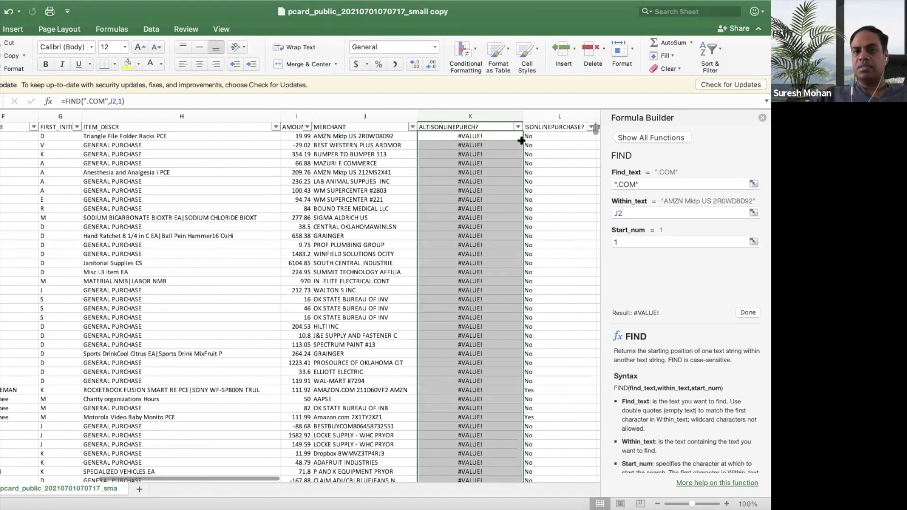
pyautogui.click(497, 392)
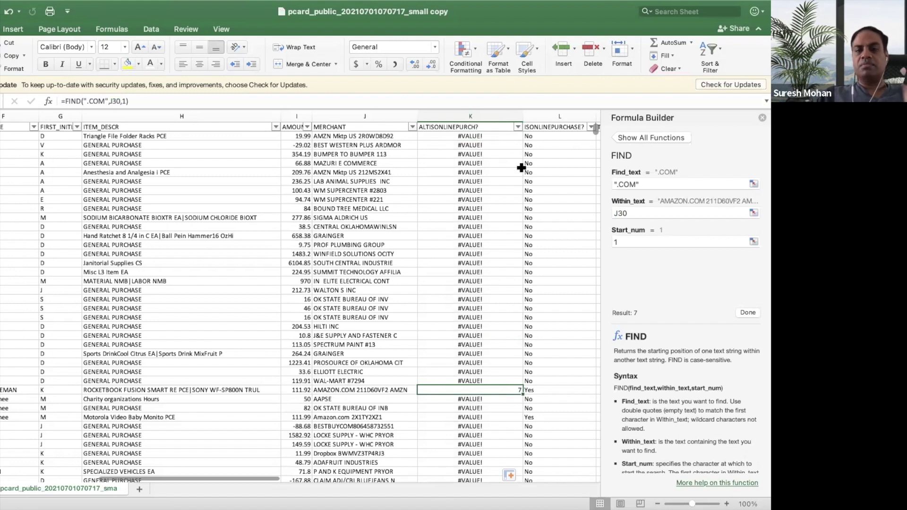
pyautogui.click(487, 136)
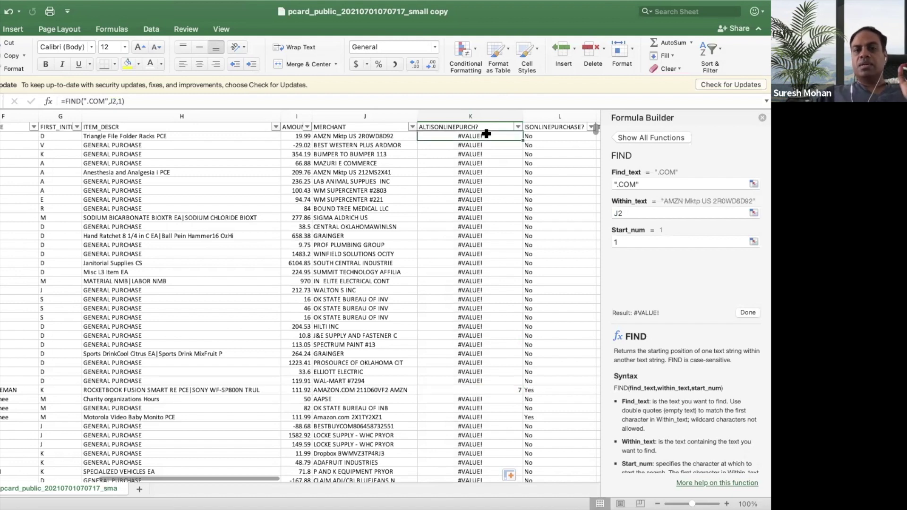
pyautogui.click(64, 101)
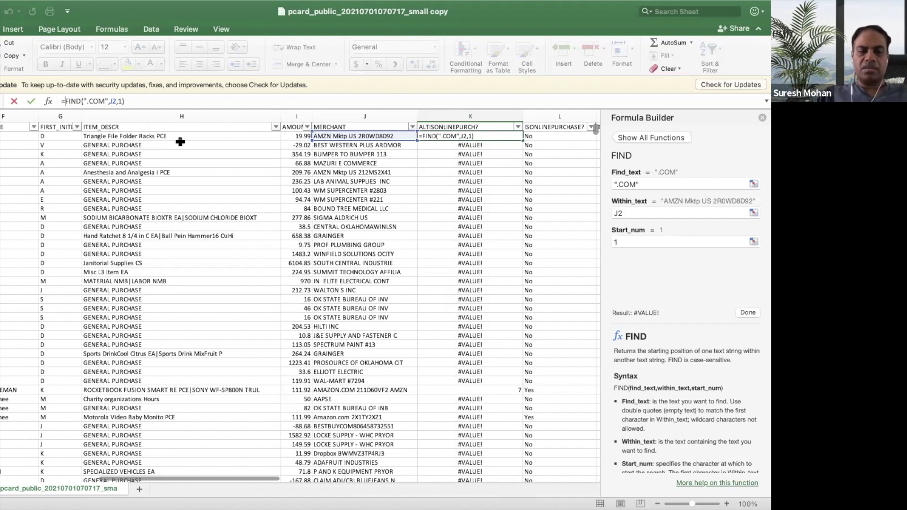
# Wrap K2's FIND formula in IFERROR( ) in the formula bar, fixing the parentheses.
pyautogui.write('IE')
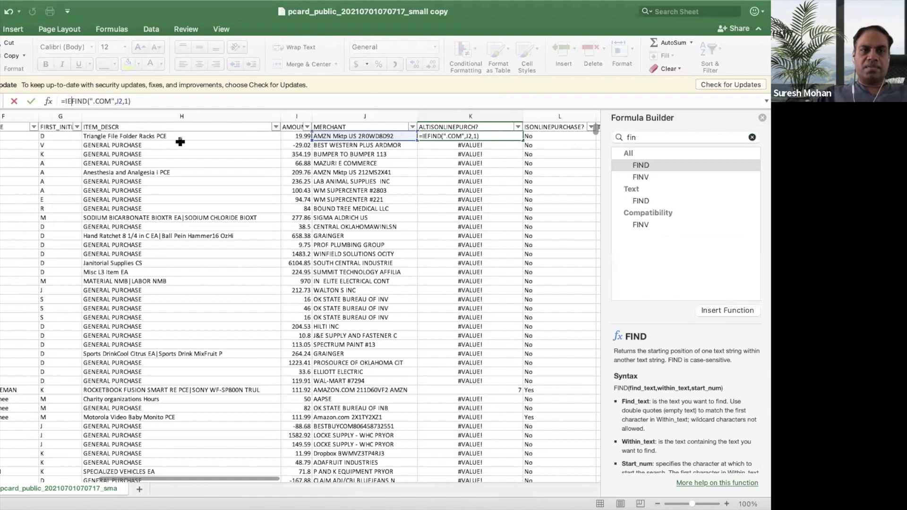
pyautogui.press('BackSpace')
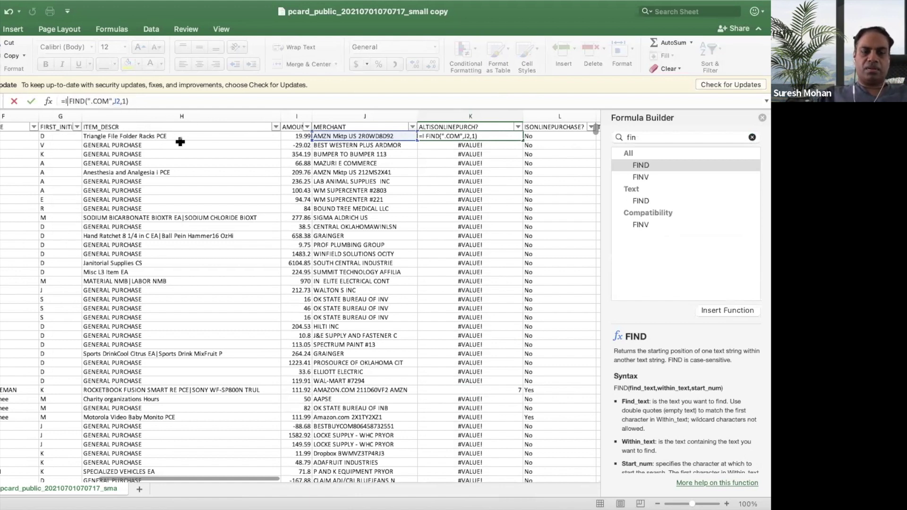
pyautogui.write('r')
pyautogui.press('BackSpace')
pyautogui.write('fe')
pyautogui.press('Tab')
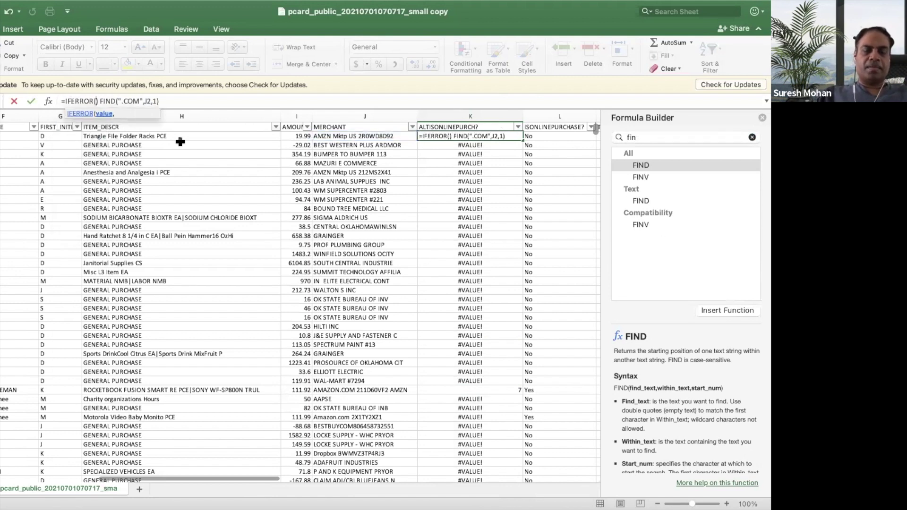
pyautogui.press('Right')
pyautogui.press('BackSpace')
pyautogui.press('Delete')
pyautogui.click(175, 101)
pyautogui.write(')')
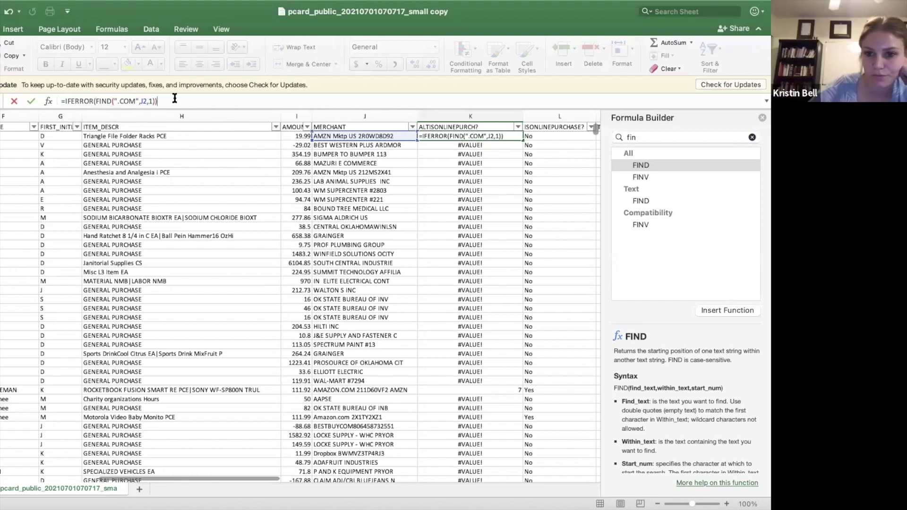
pyautogui.doubleClick(74, 101)
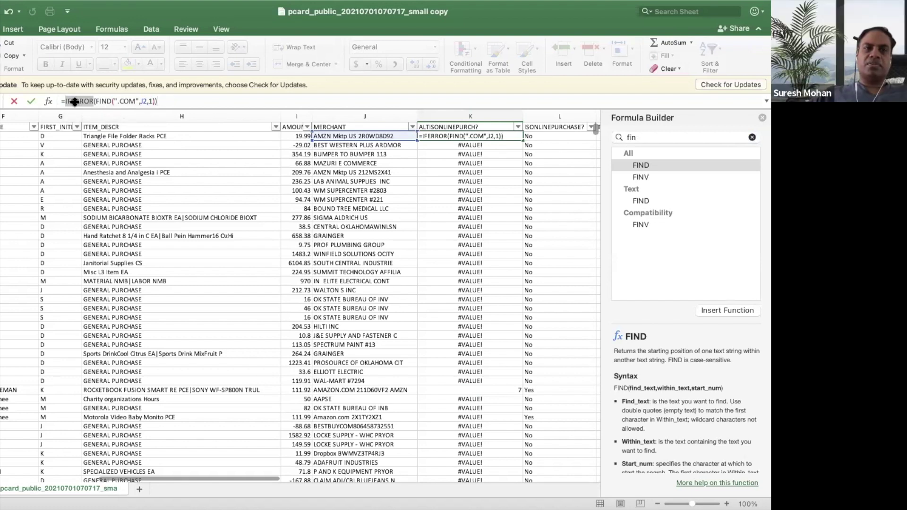
pyautogui.moveTo(96, 102); pyautogui.dragTo(157, 101)
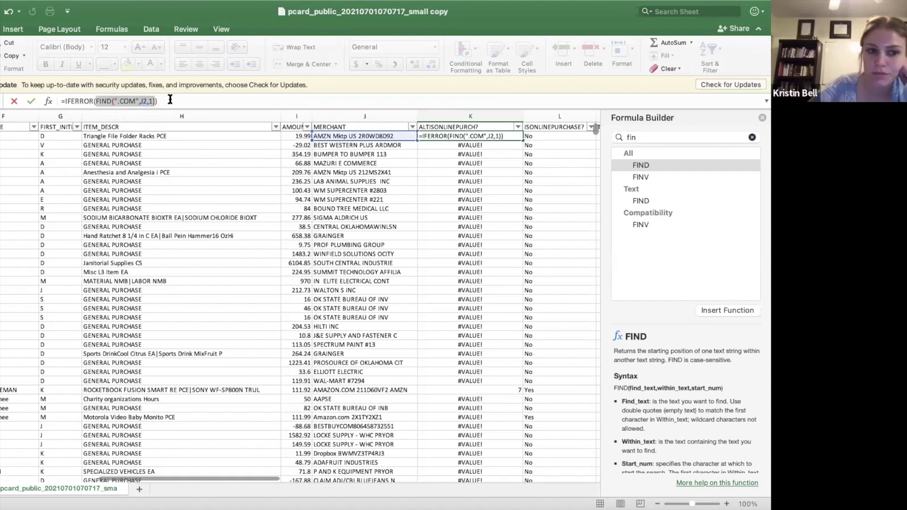
pyautogui.click(170, 99)
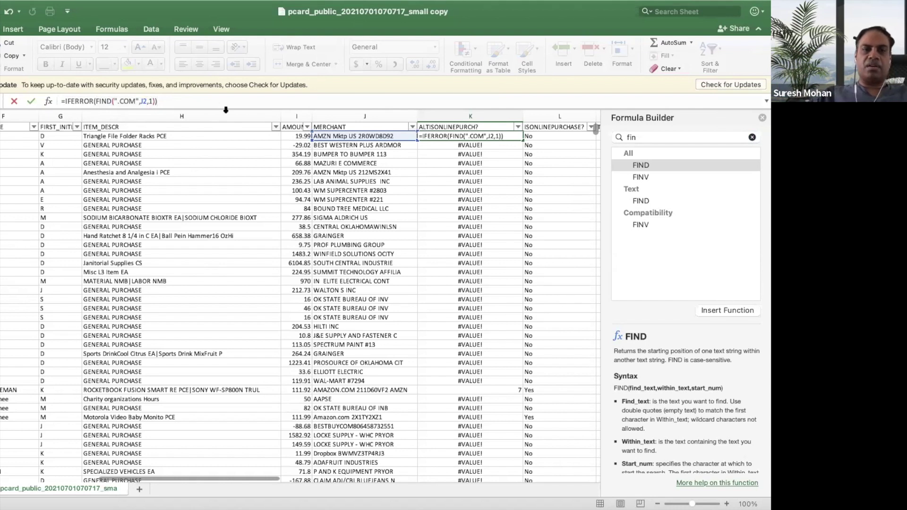
# Add the "NO" fallback, committing =IFERROR(FIND(".COM",J2,1), "NO") so K2 shows NO.
pyautogui.press('Return')
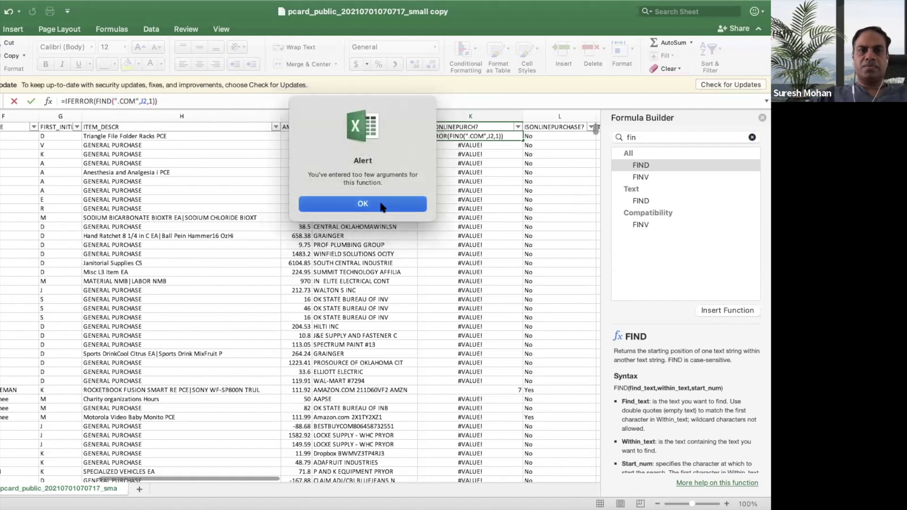
pyautogui.press('Return')
pyautogui.write(',')
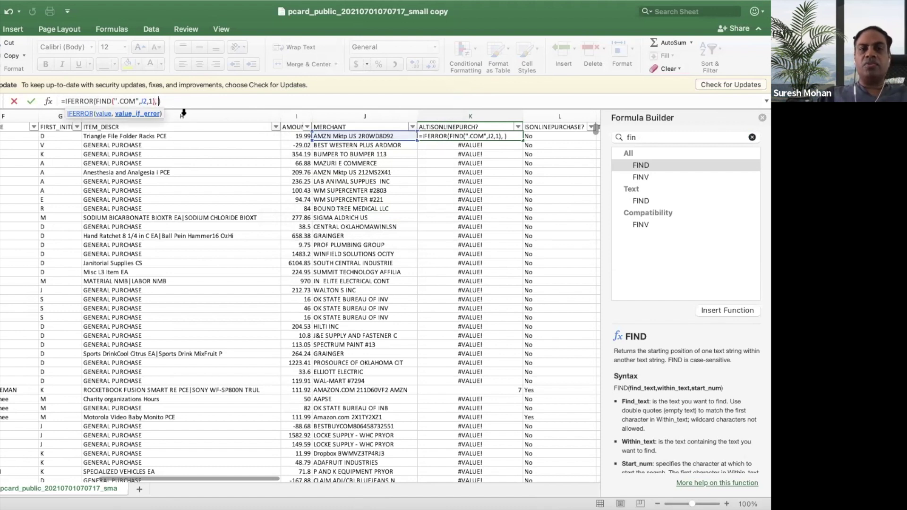
pyautogui.write(' "NO')
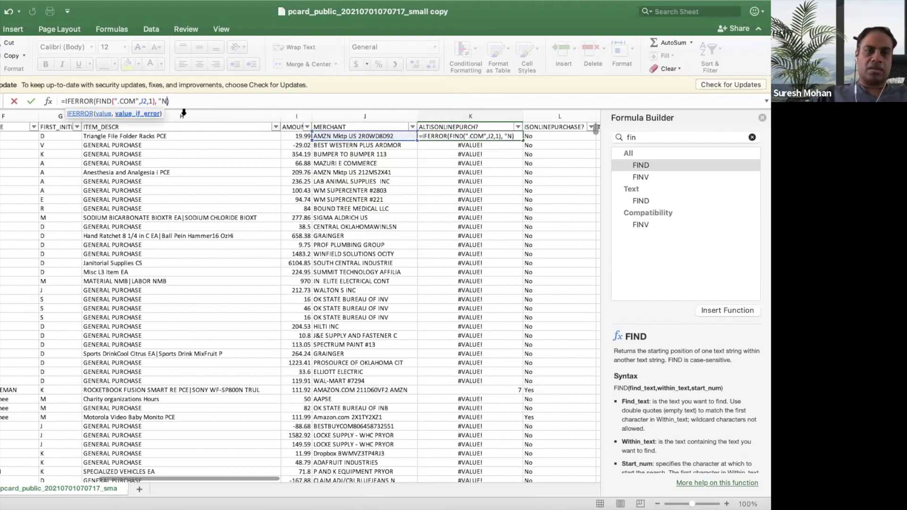
pyautogui.write('"')
pyautogui.press('Return')
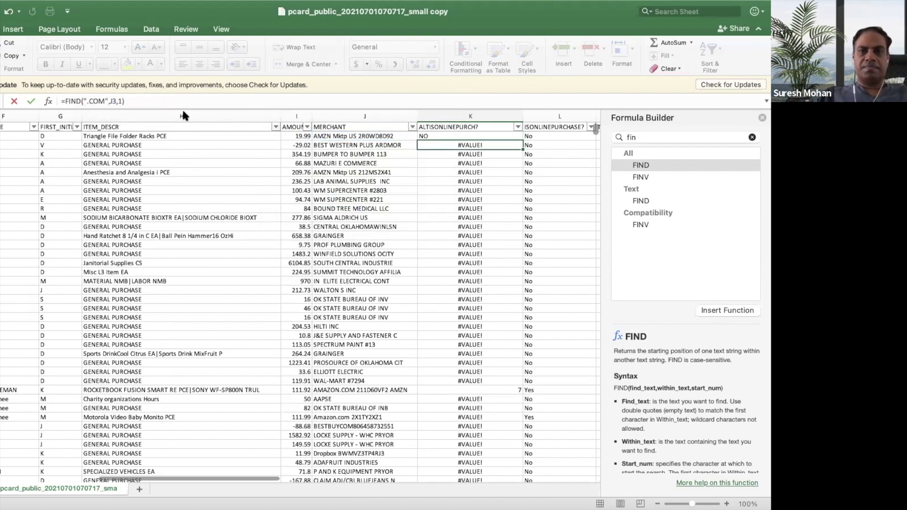
pyautogui.click(480, 137)
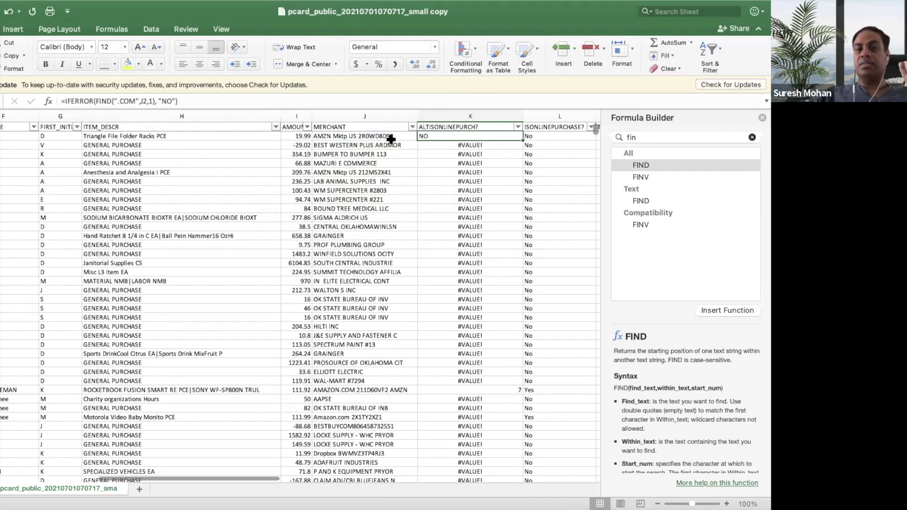
# Fill the IFERROR formula down column K and verify K30's AMAZON.COM row still shows 7.
pyautogui.doubleClick(523, 141)
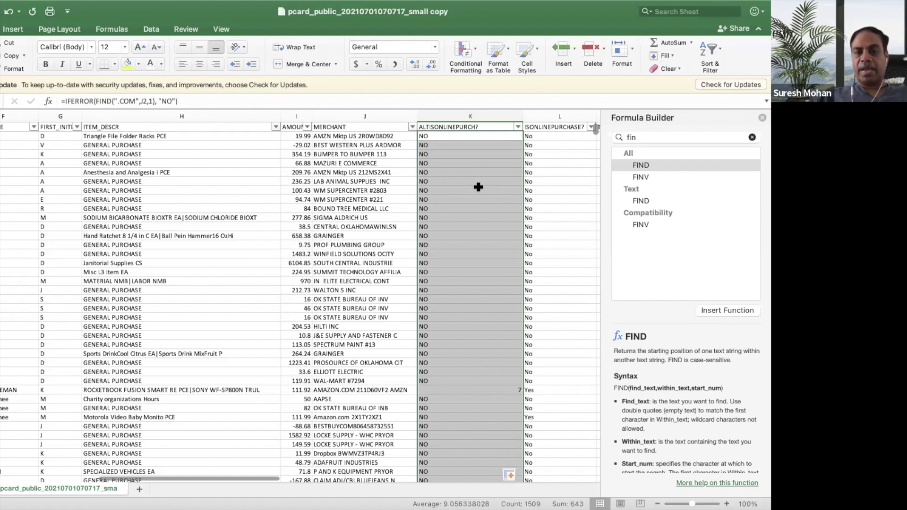
pyautogui.click(65, 102)
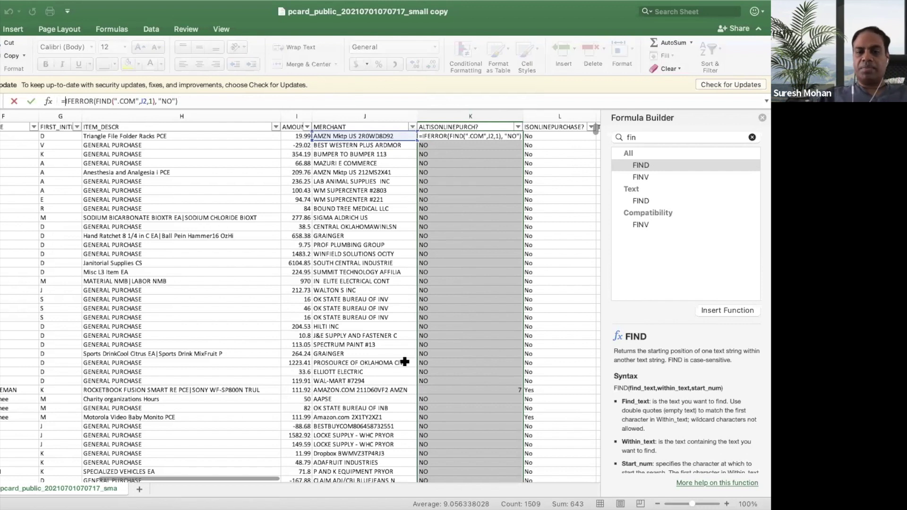
pyautogui.click(461, 390)
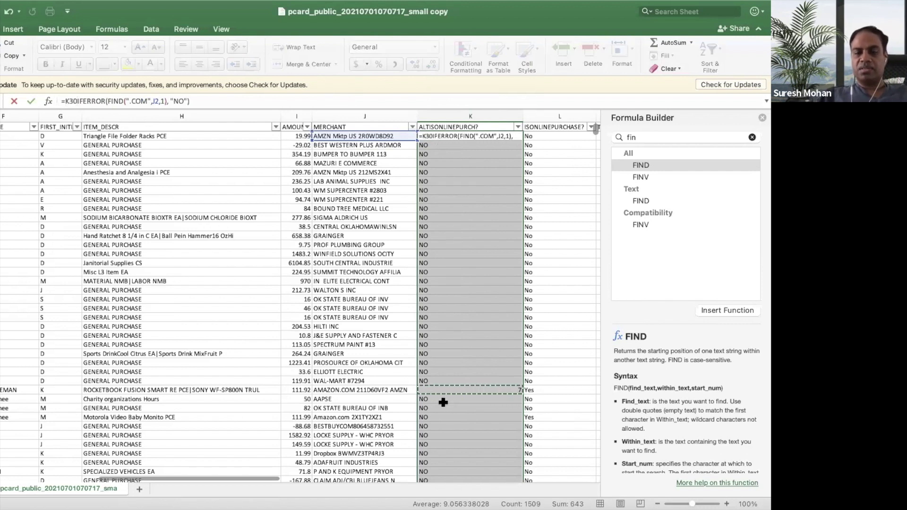
pyautogui.press('Escape')
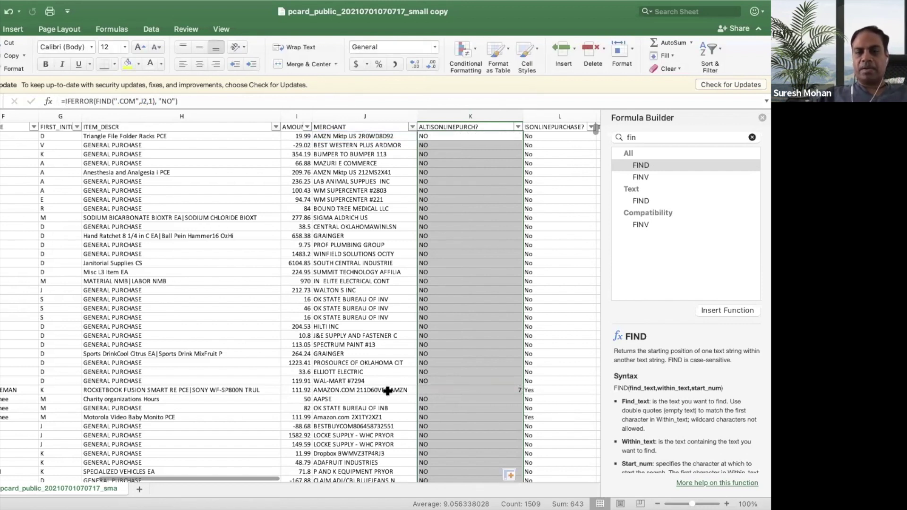
pyautogui.click(387, 390)
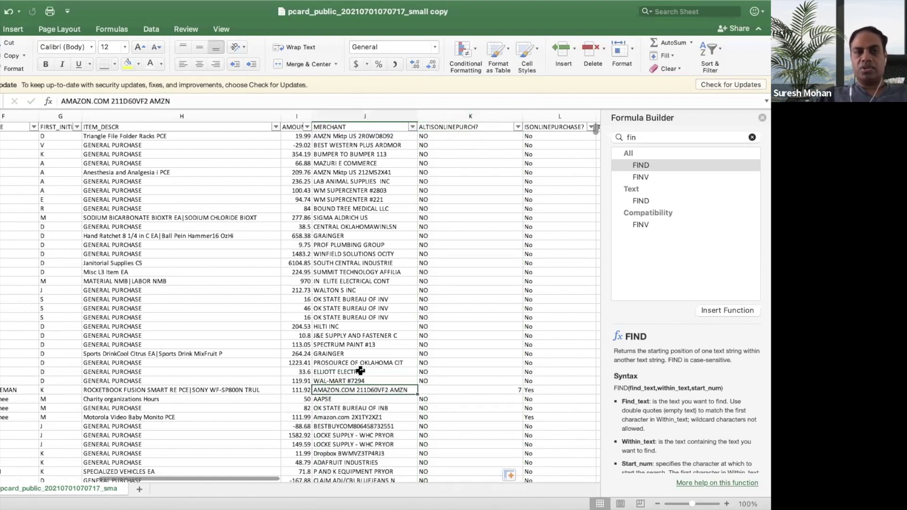
pyautogui.click(442, 136)
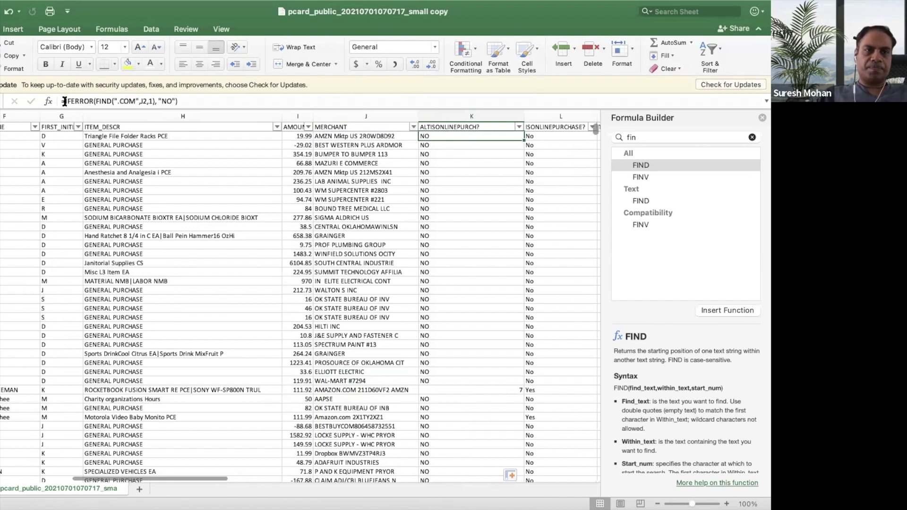
pyautogui.click(65, 101)
# Wrap K2's IFERROR in IF so it returns NO when the result is NO, otherwise Yes.
pyautogui.write('IF(')
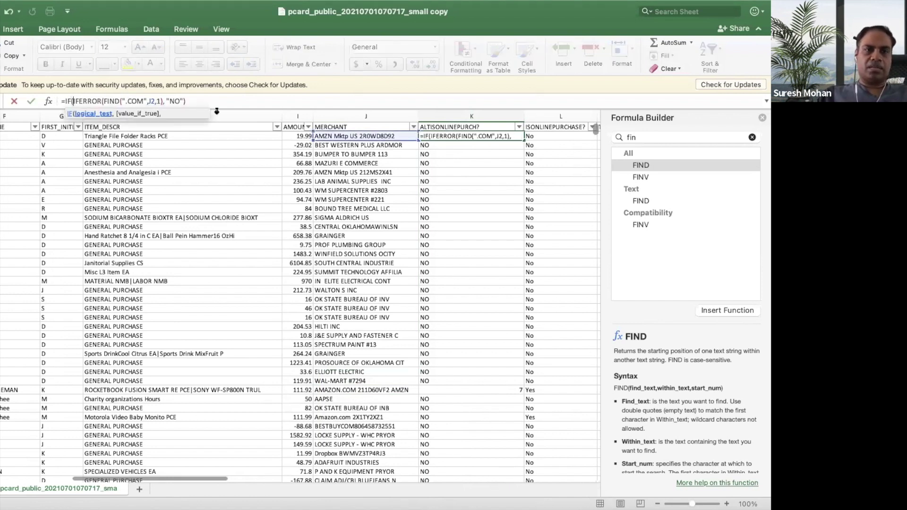
pyautogui.press('Delete')
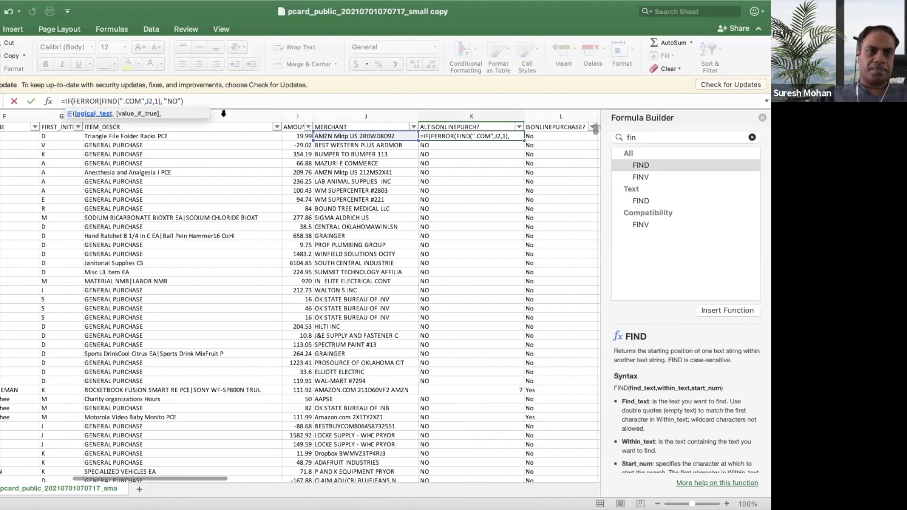
pyautogui.write('I')
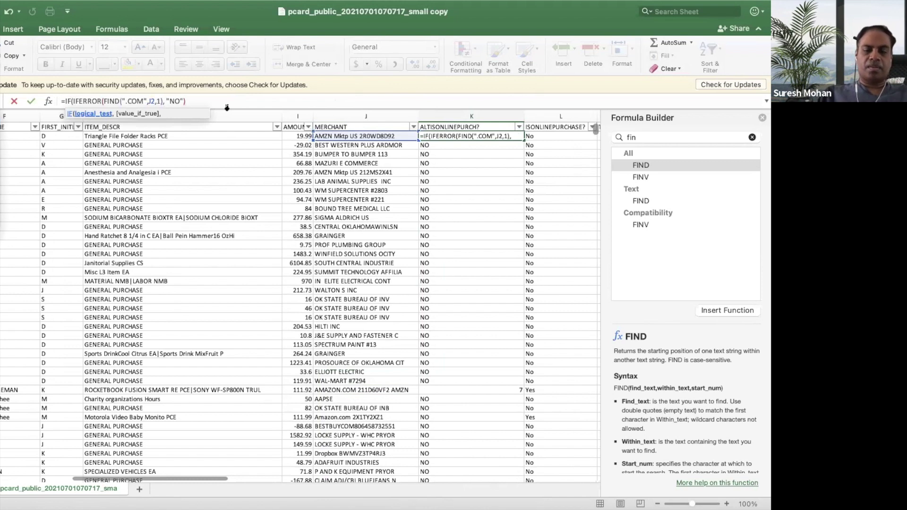
pyautogui.write(',')
pyautogui.press('BackSpace')
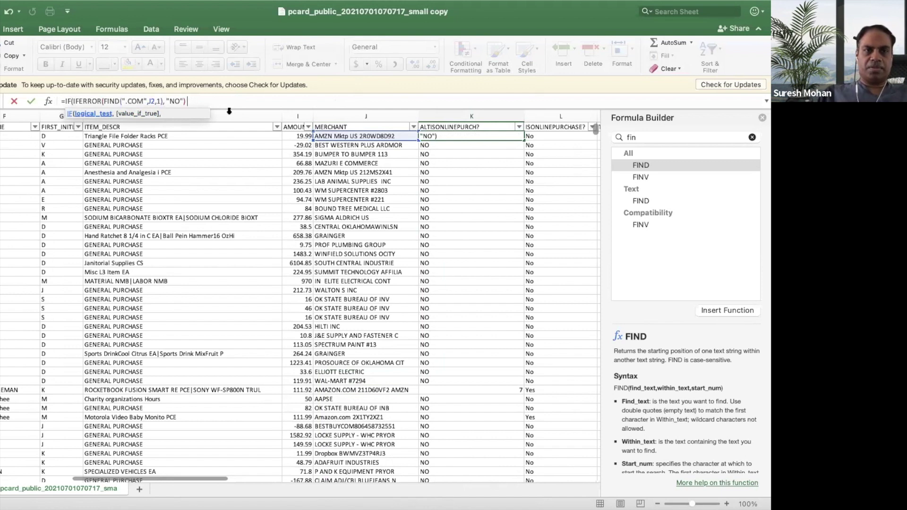
pyautogui.write('=')
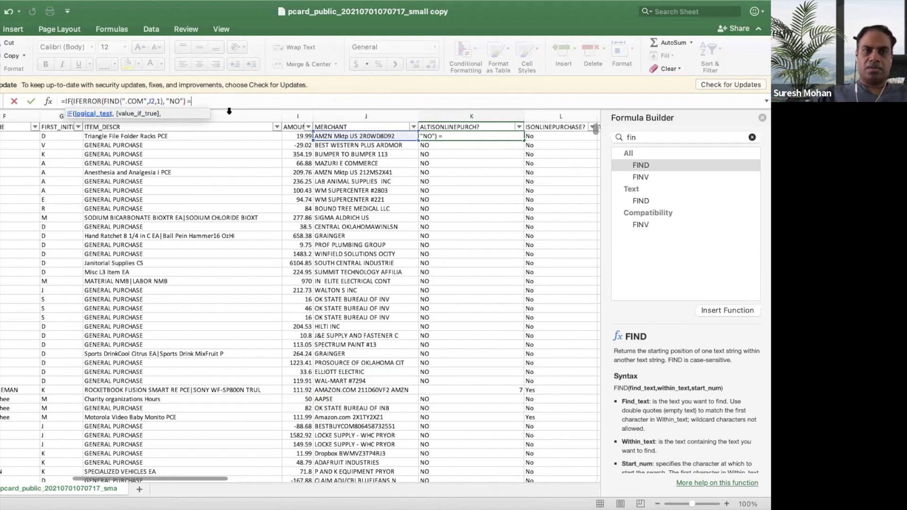
pyautogui.write(' "NO",')
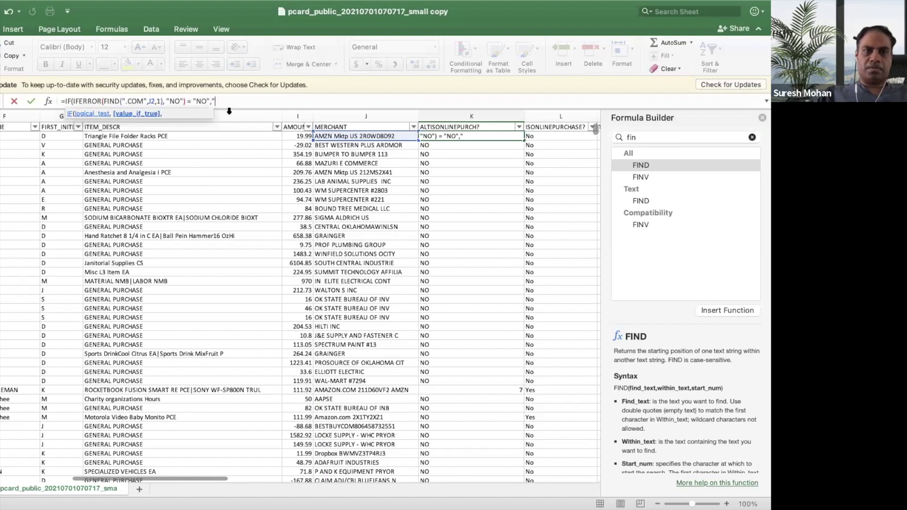
pyautogui.write('"NO"')
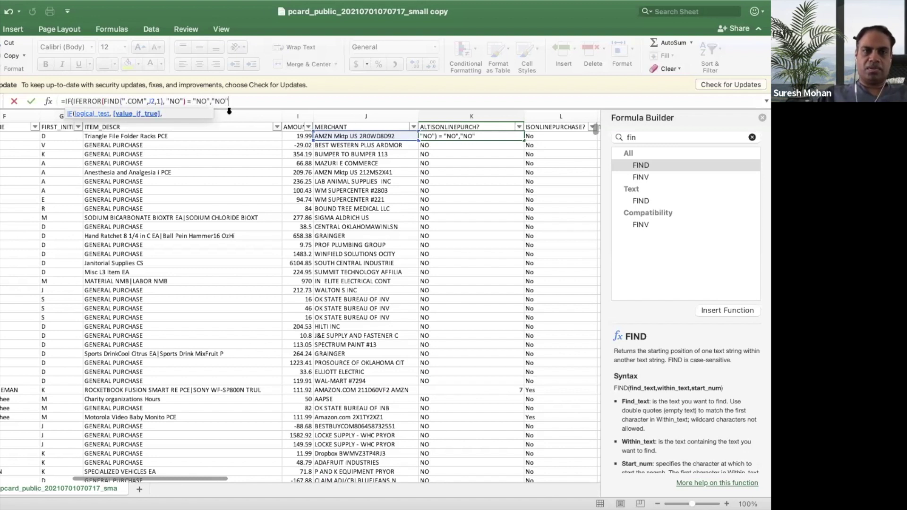
pyautogui.write(', "')
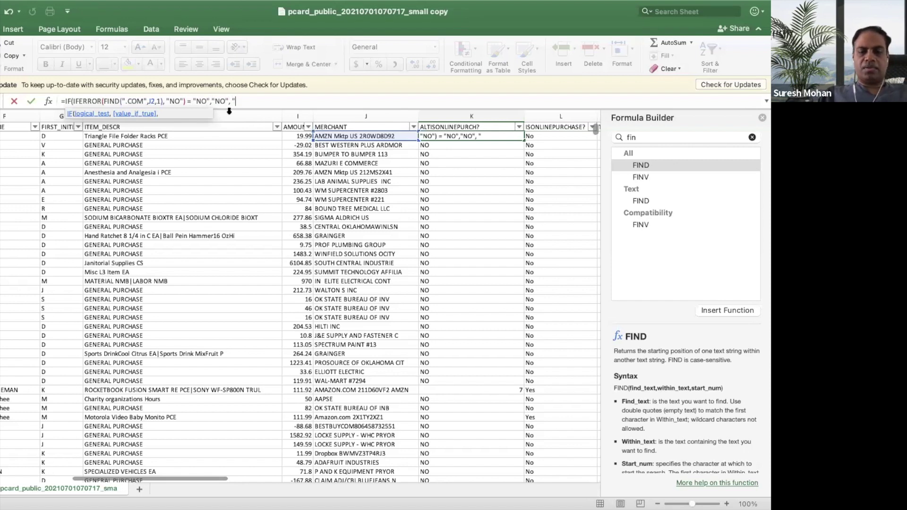
pyautogui.write('es")')
pyautogui.press('Return')
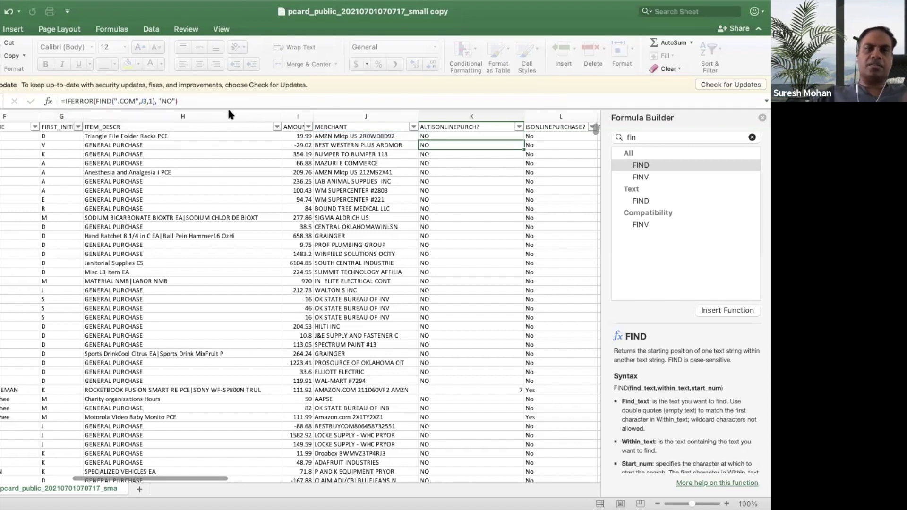
# Copy the new K2 formula into K30, where the AMAZON.COM row now shows YES.
pyautogui.click(466, 136)
pyautogui.moveTo(523, 137); pyautogui.dragTo(520, 141)
pyautogui.press('Escape')
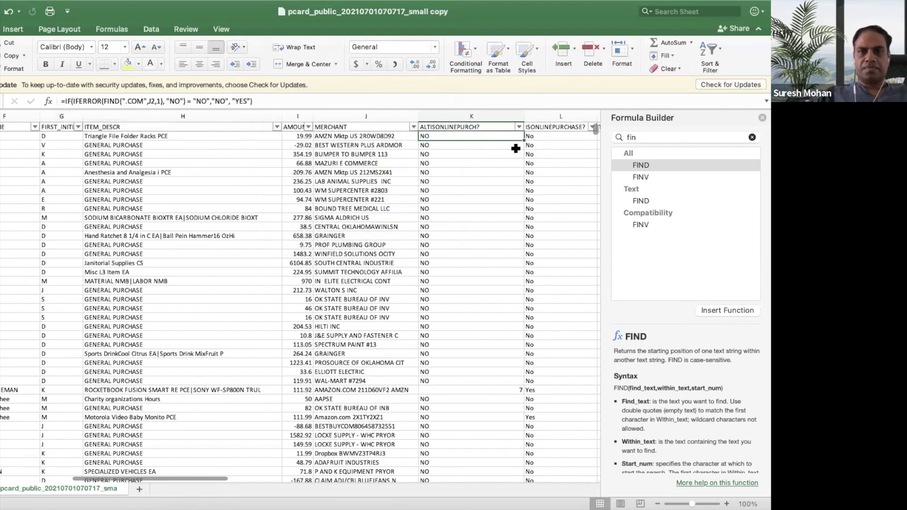
pyautogui.click(509, 149)
pyautogui.click(507, 137)
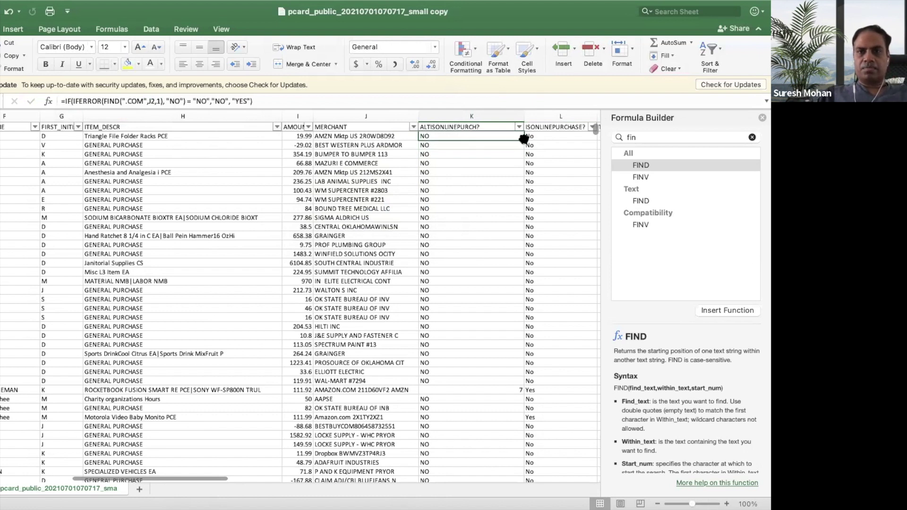
pyautogui.press('super+c')
pyautogui.click(457, 386)
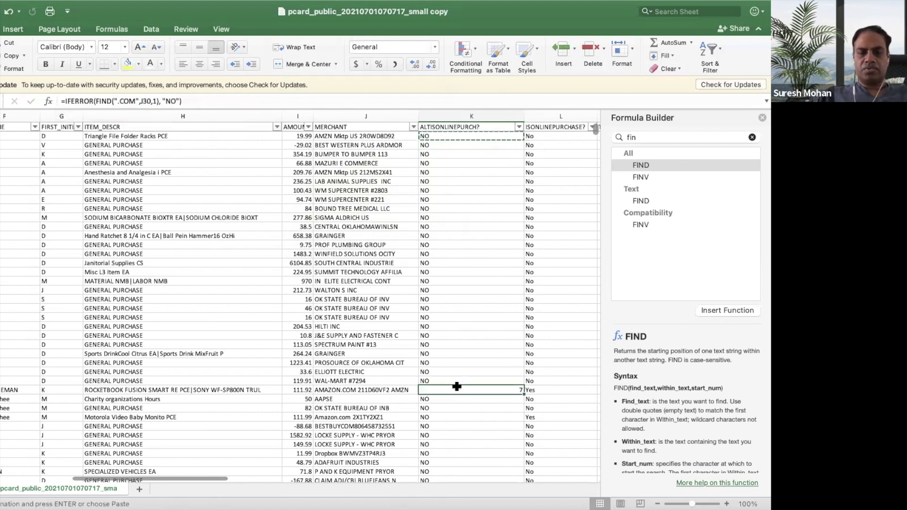
pyautogui.press('super+v')
pyautogui.click(462, 400)
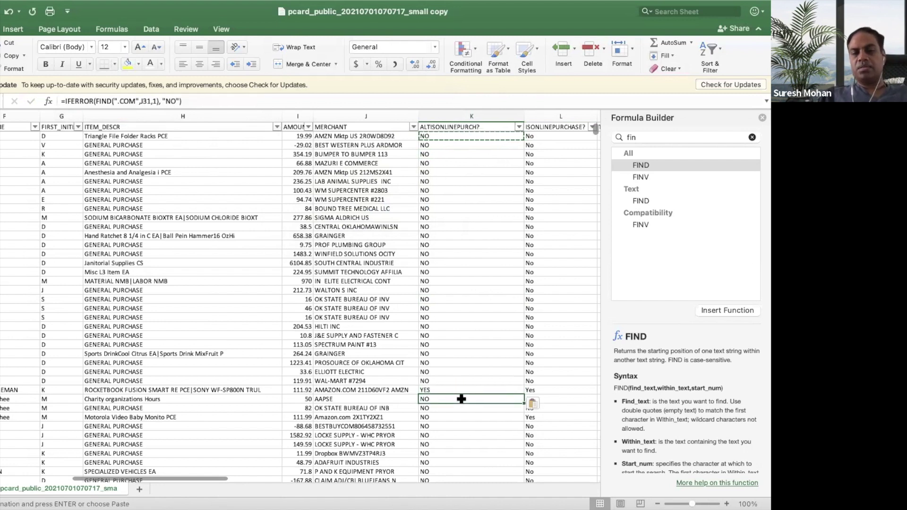
pyautogui.click(469, 136)
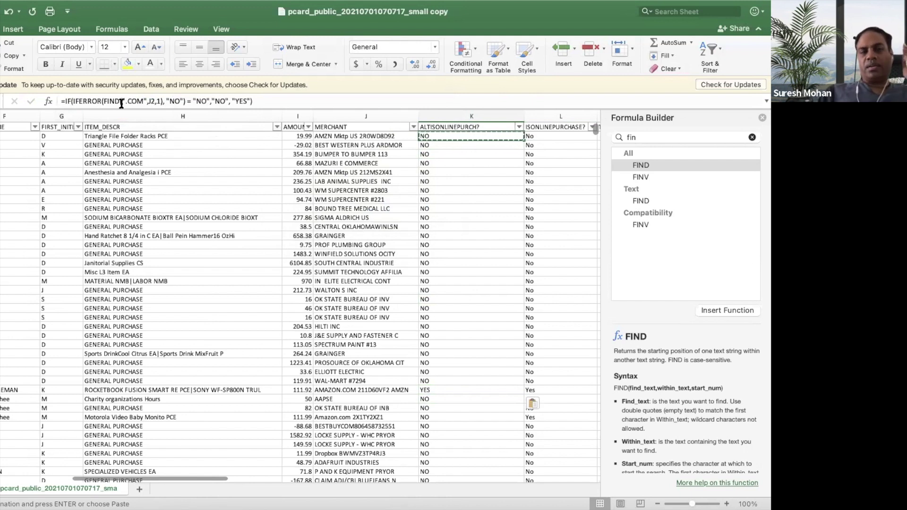
pyautogui.click(68, 102)
pyautogui.doubleClick(83, 102)
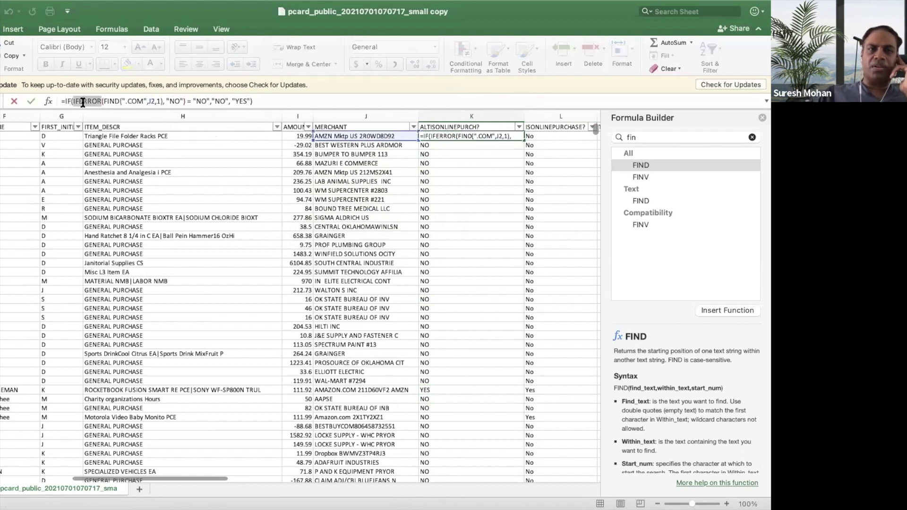
pyautogui.doubleClick(109, 101)
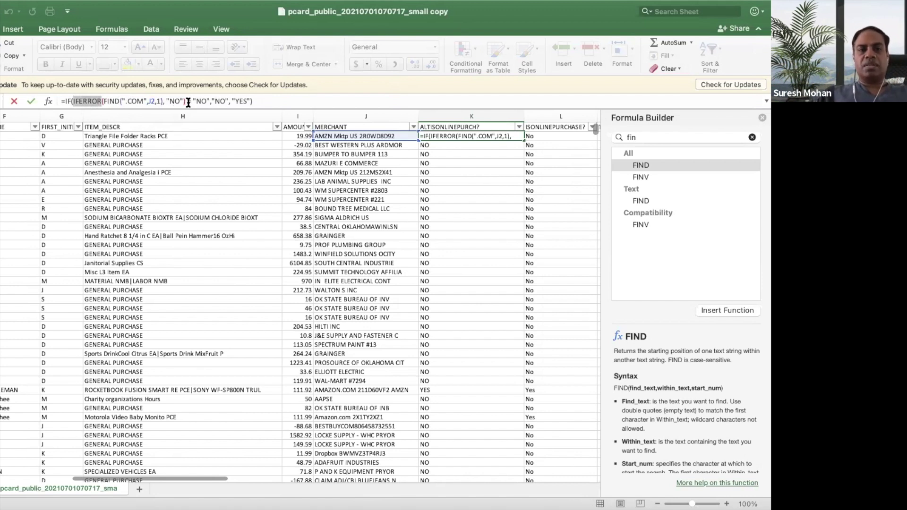
pyautogui.click(68, 103)
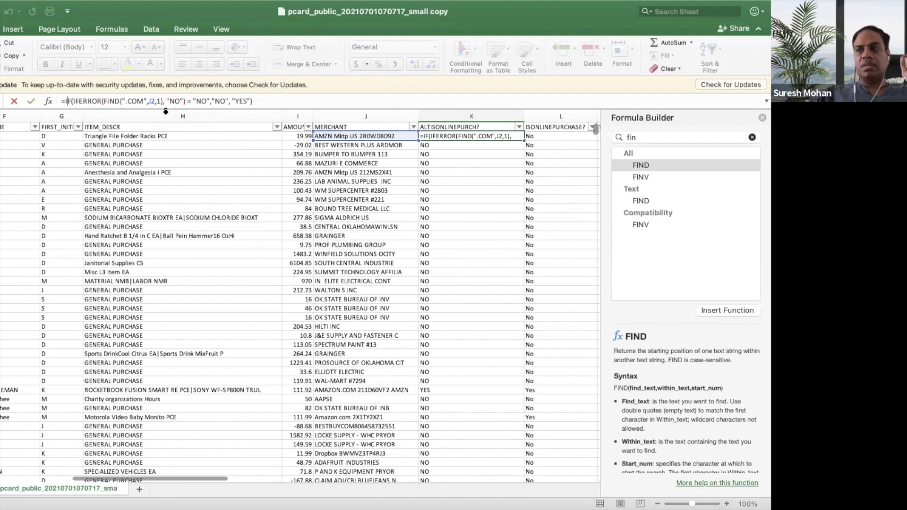
pyautogui.doubleClick(242, 100)
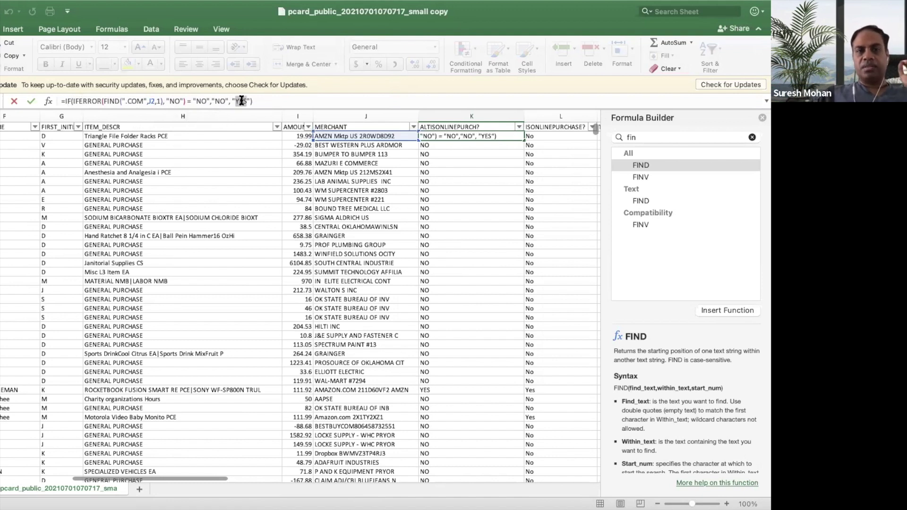
pyautogui.click(218, 102)
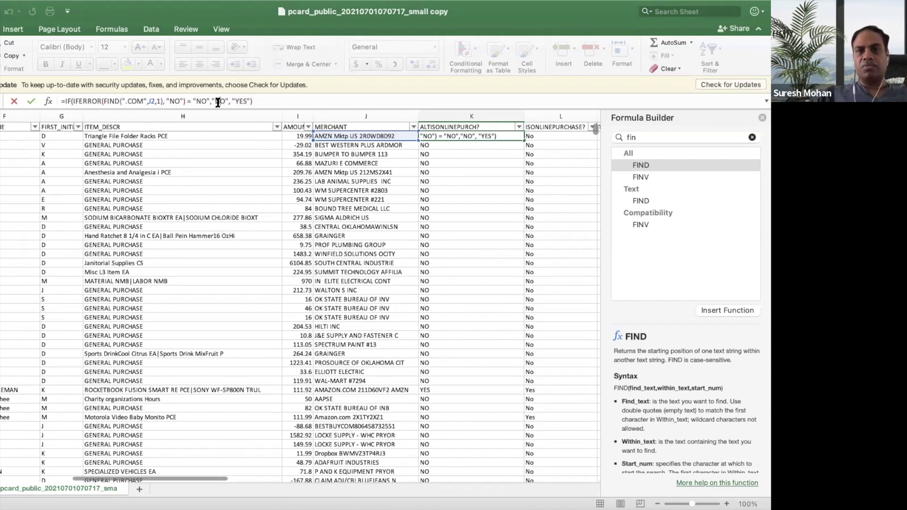
pyautogui.click(263, 98)
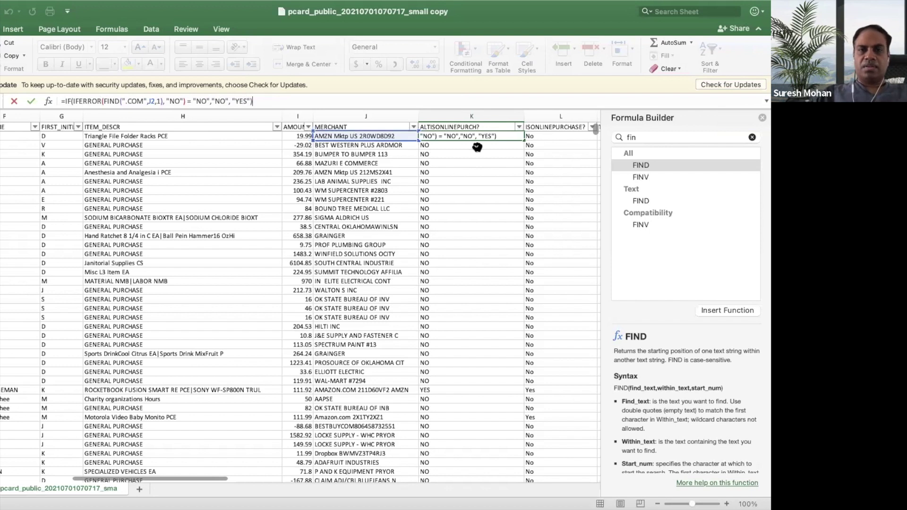
pyautogui.press('Return')
# Fill the K2 IF formula down column K so every row shows YES or NO.
pyautogui.click(501, 135)
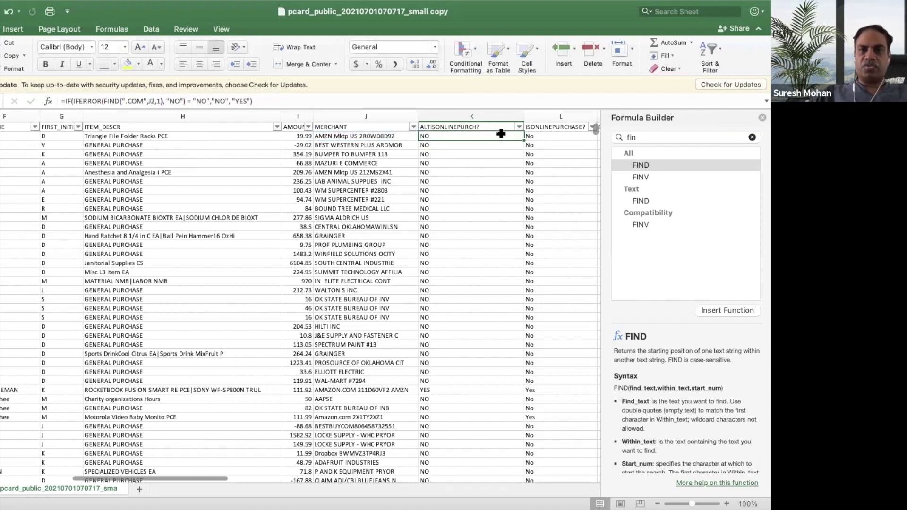
pyautogui.hotkey('ctrl', 'c')
pyautogui.press('Down')
pyautogui.hscroll(3, 390, 240)
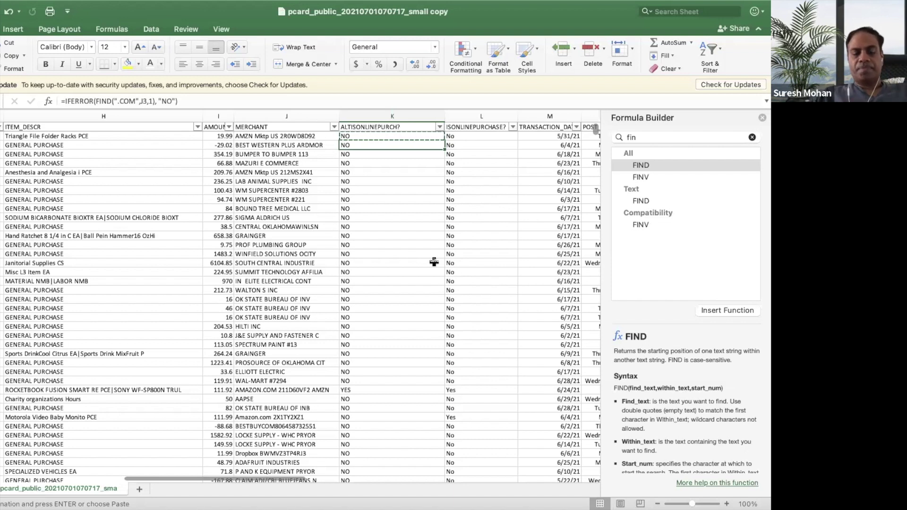
pyautogui.scroll(-1, 415, 208)
pyautogui.scroll(1, 414, 208)
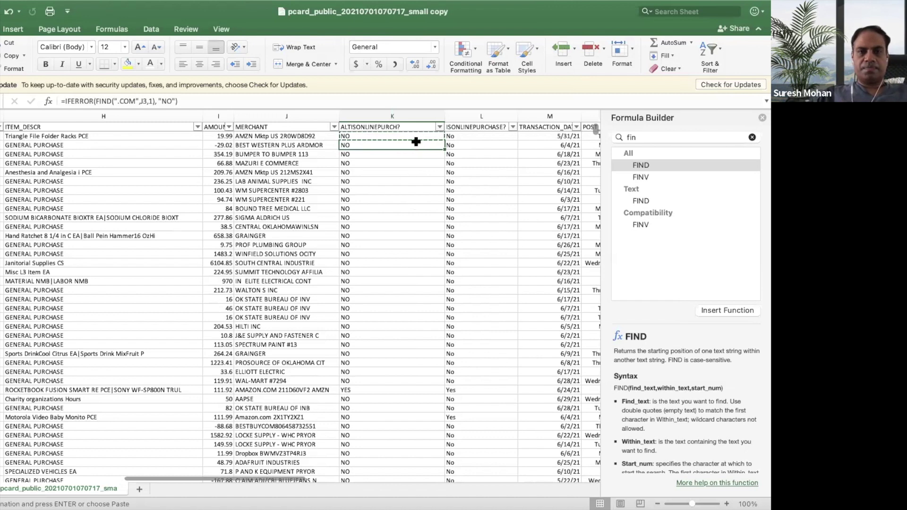
pyautogui.press('Escape')
pyautogui.click(421, 136)
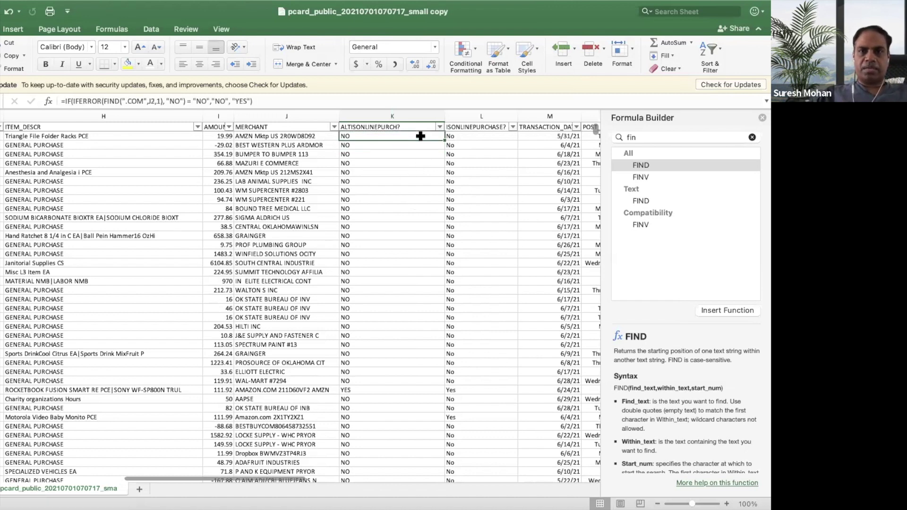
pyautogui.doubleClick(445, 140)
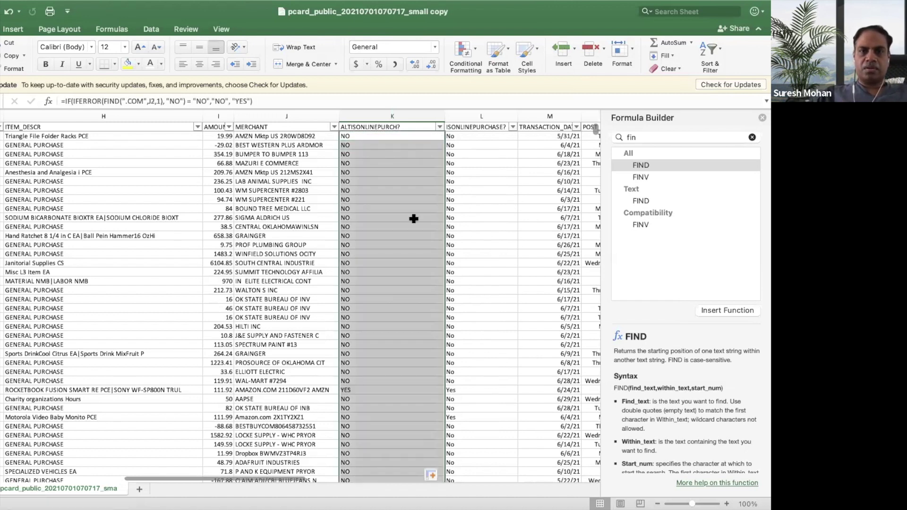
pyautogui.scroll(-5, 405, 254)
pyautogui.scroll(5, 409, 253)
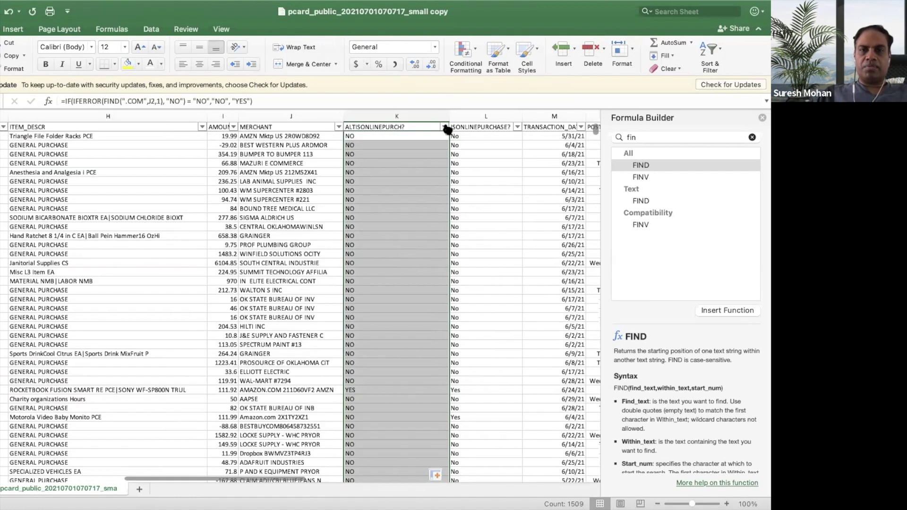
# Filter the ALTISONLINEPURCH? column to show only the YES rows.
pyautogui.click(444, 126)
pyautogui.click(476, 205)
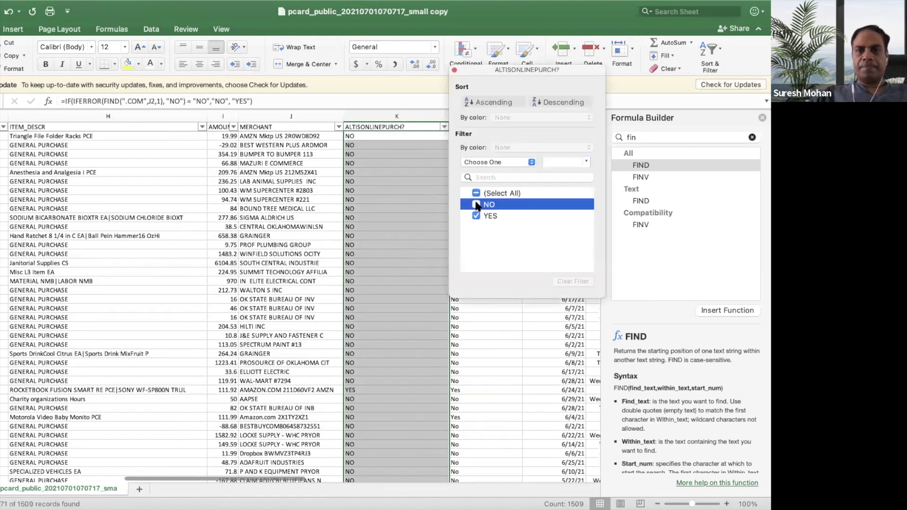
pyautogui.click(454, 70)
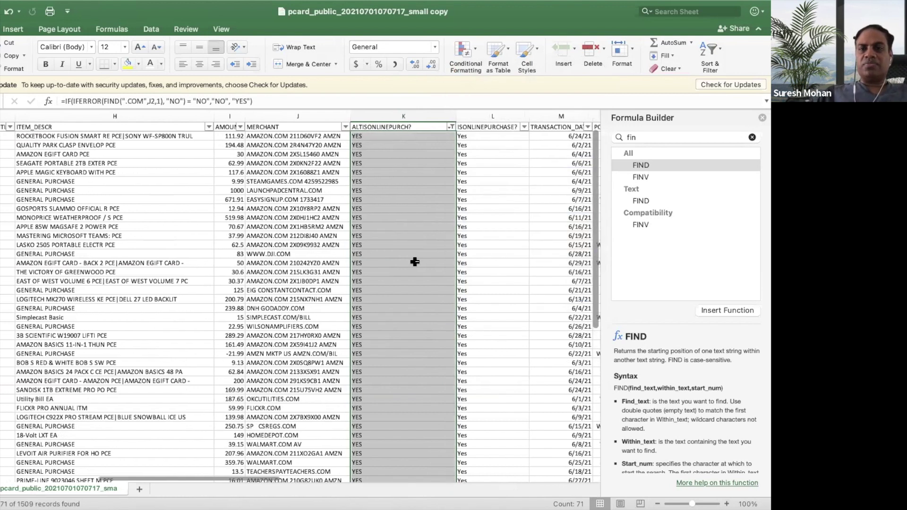
# Shorten J3's merchant to AMAZON by deleting '.COM 2R4N47Y20 AMZN', and check K3 reads NO.
pyautogui.hscroll(-3, 415, 262)
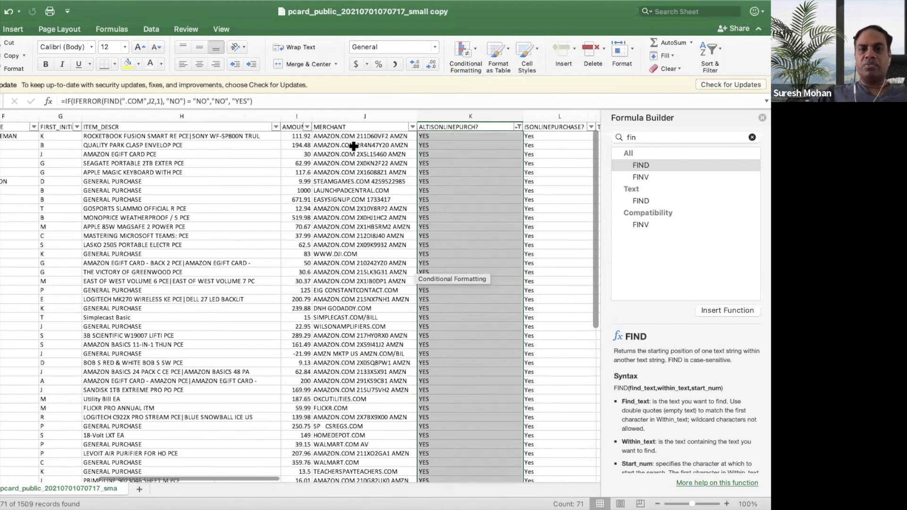
pyautogui.click(354, 145)
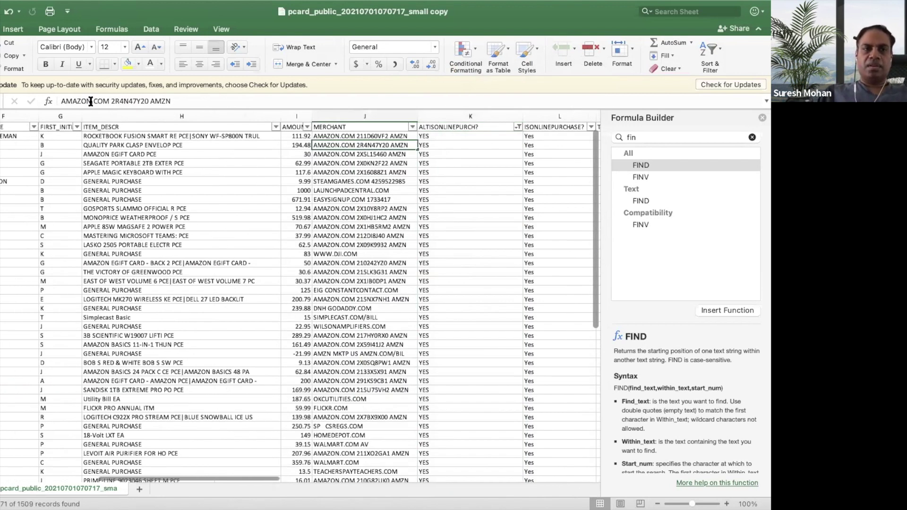
pyautogui.moveTo(91, 100); pyautogui.dragTo(213, 103)
pyautogui.press('BackSpace')
pyautogui.press('Return')
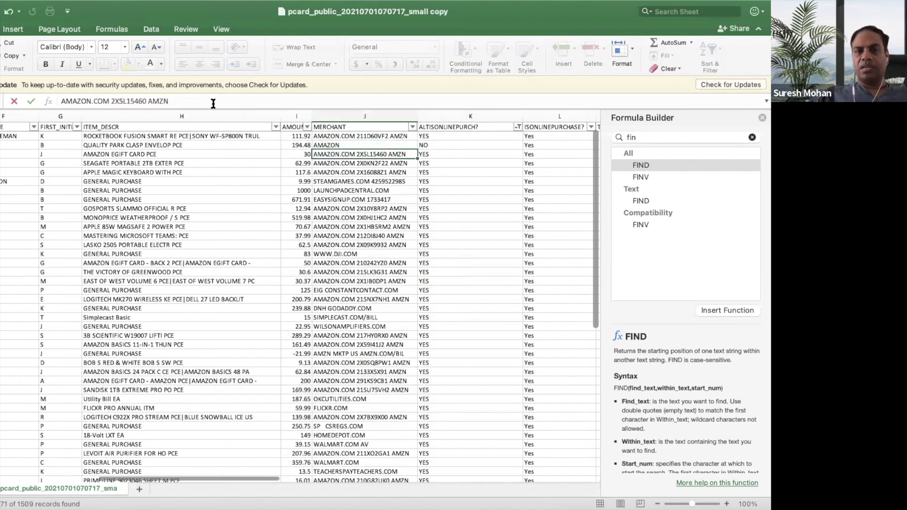
pyautogui.click(435, 143)
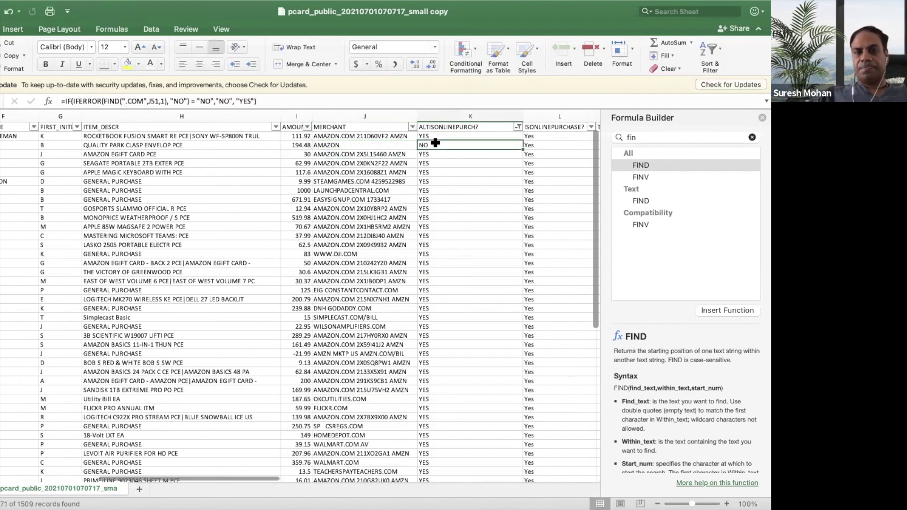
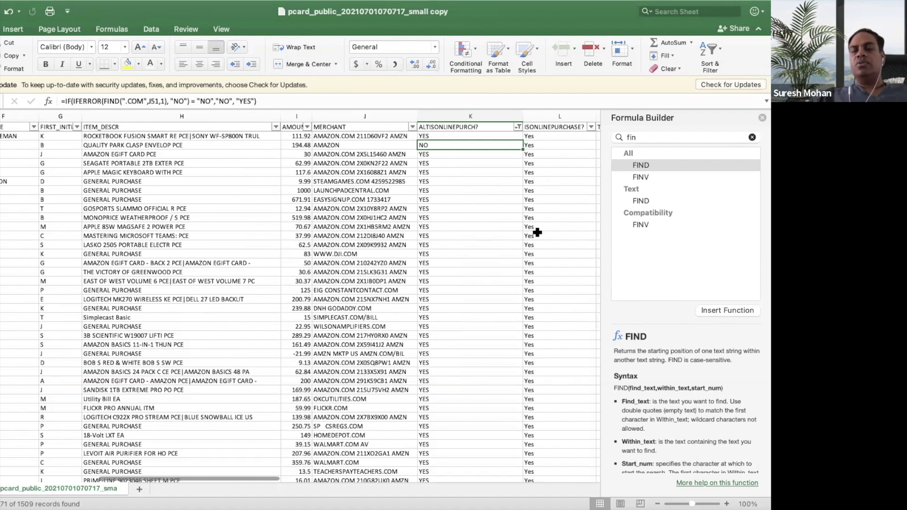
# Undo the J3 edit to restore AMAZON.COM 2R4N47Y20 AMZN, and clear the Formula Builder search.
pyautogui.hscroll(2, 494, 235)
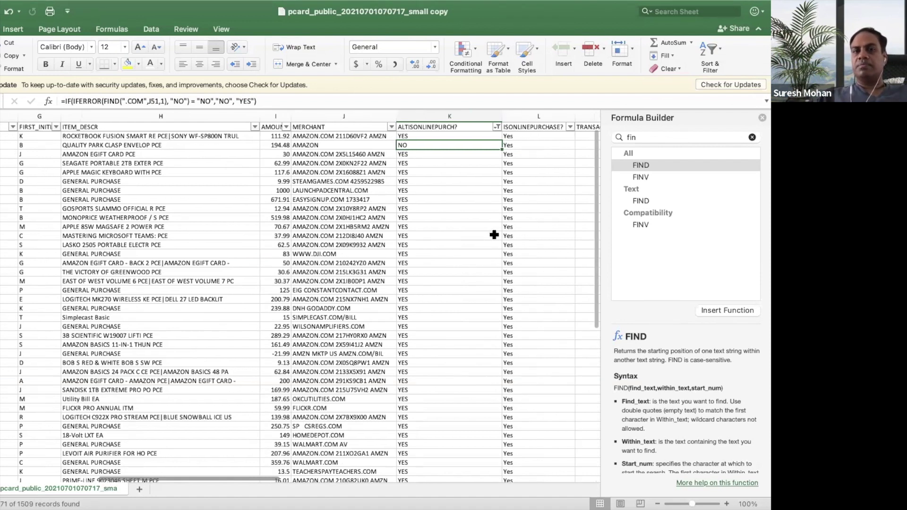
pyautogui.hscroll(2, 494, 235)
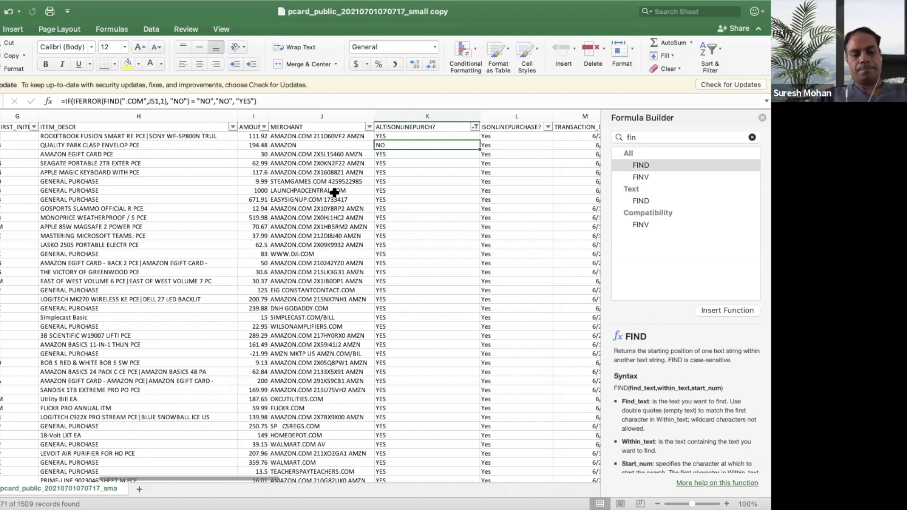
pyautogui.press('super+z')
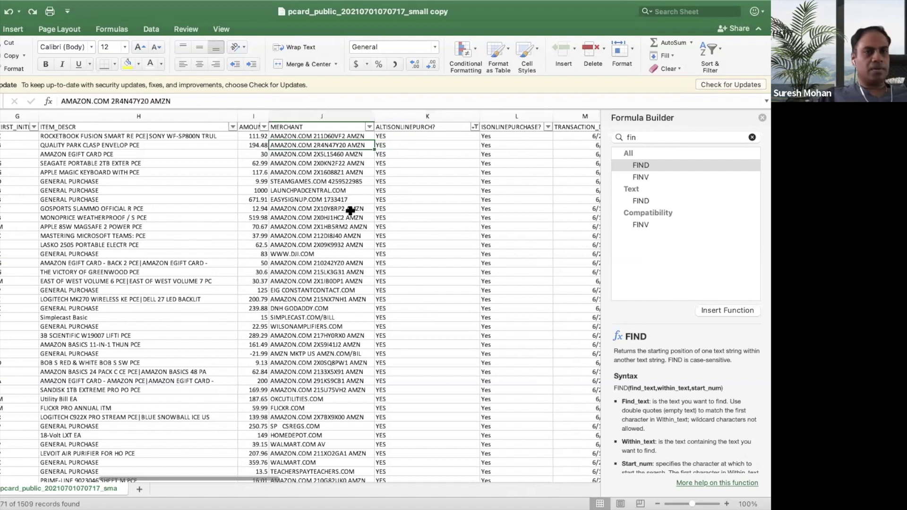
pyautogui.click(48, 101)
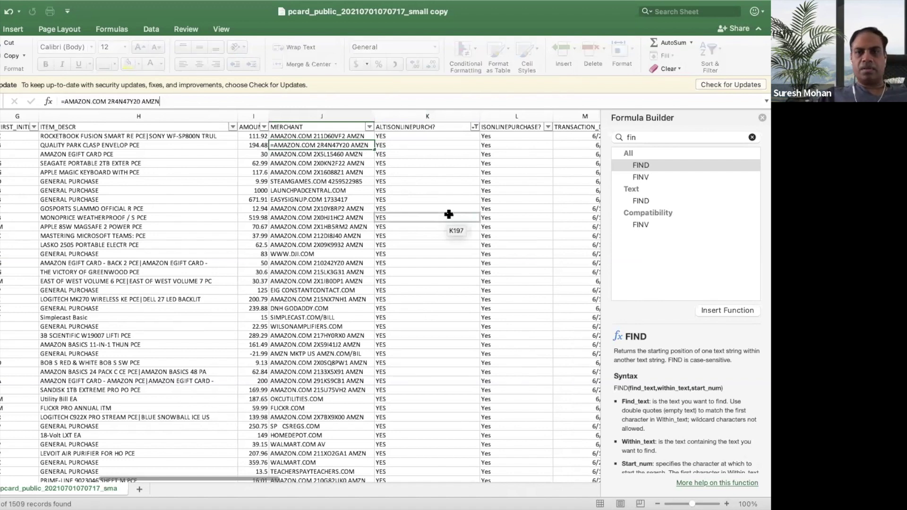
pyautogui.click(752, 138)
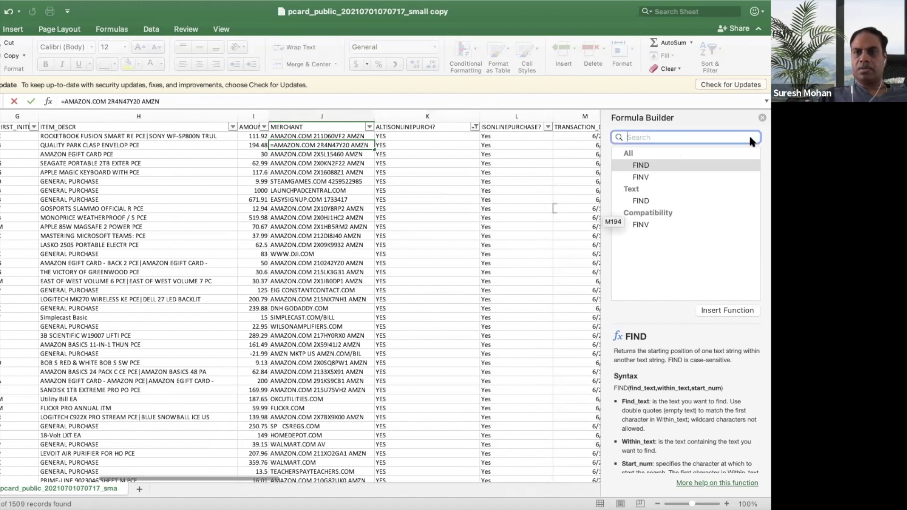
pyautogui.scroll(2, 695, 279)
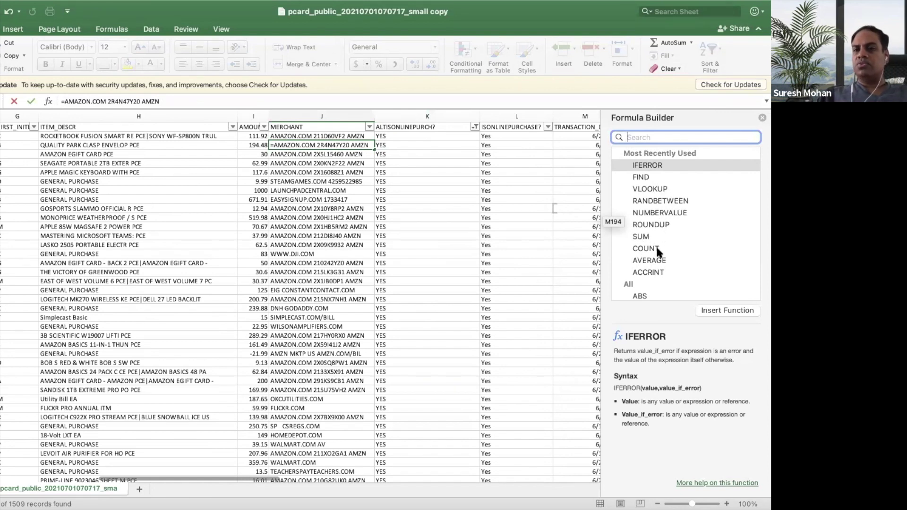
# Close the Formula Builder and widen column I at the I/J border.
pyautogui.click(763, 118)
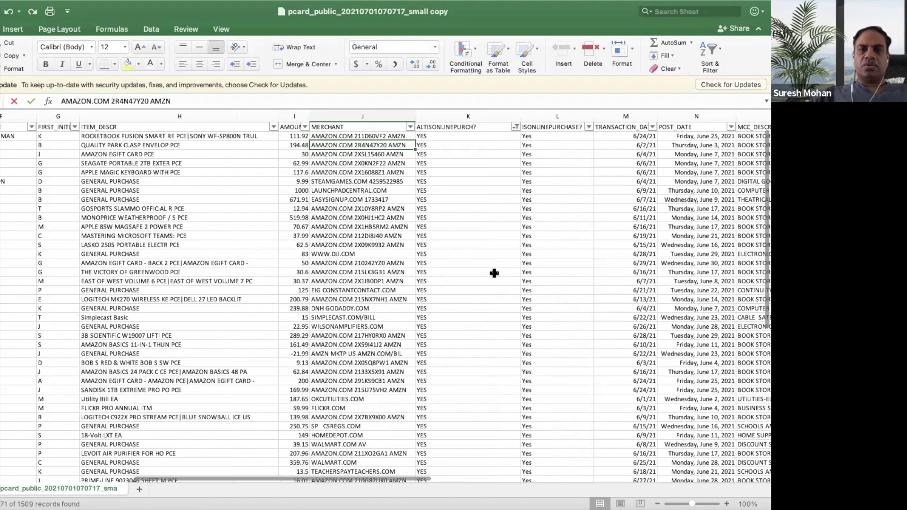
pyautogui.hscroll(-2, 493, 273)
pyautogui.moveTo(328, 116); pyautogui.dragTo(367, 116)
pyautogui.hscroll(-3, 413, 115)
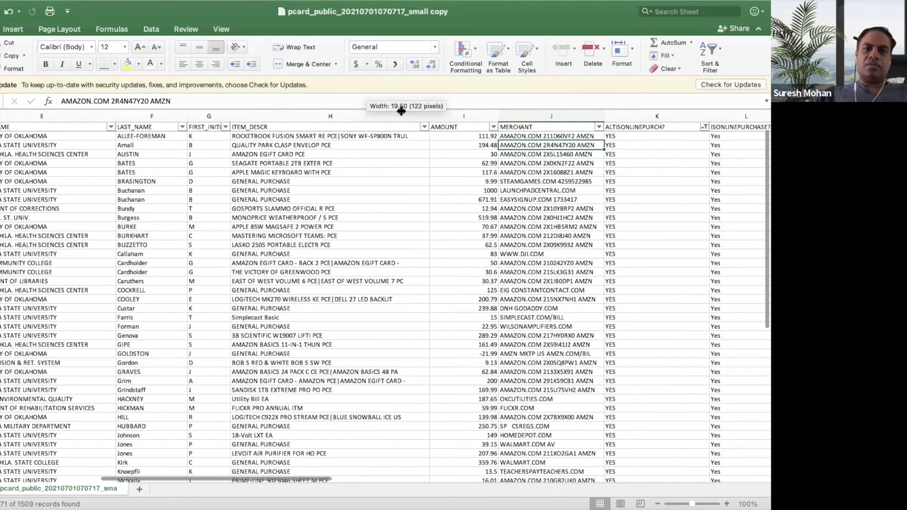
# Apply Accounting Number Format to the AMOUNT column and check the 50.00 value.
pyautogui.click(465, 115)
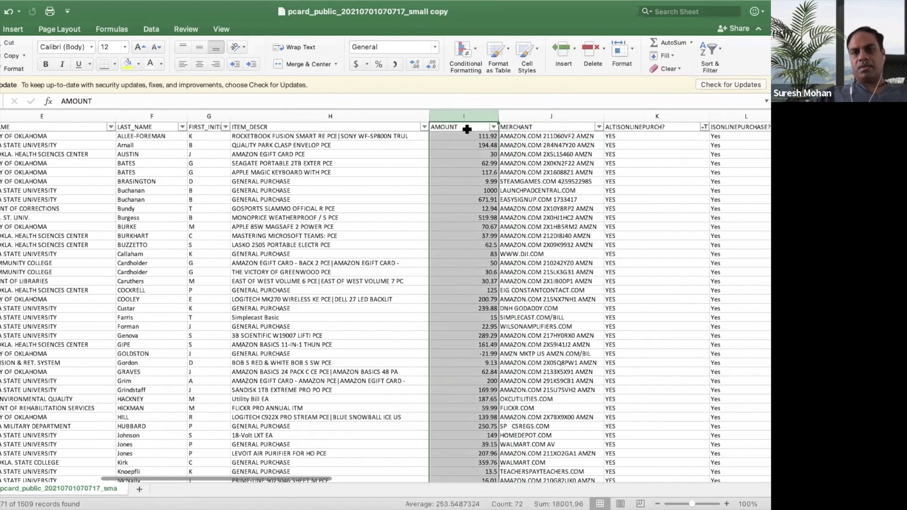
pyautogui.click(358, 69)
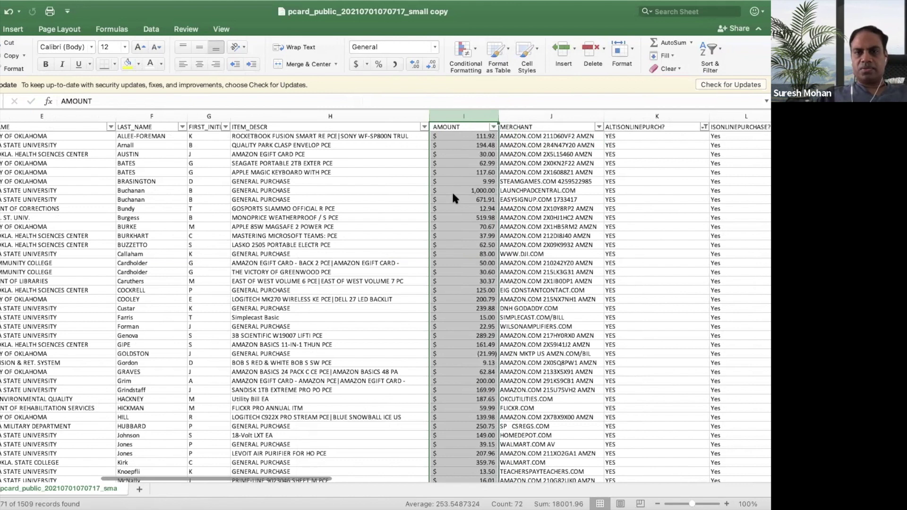
pyautogui.click(454, 263)
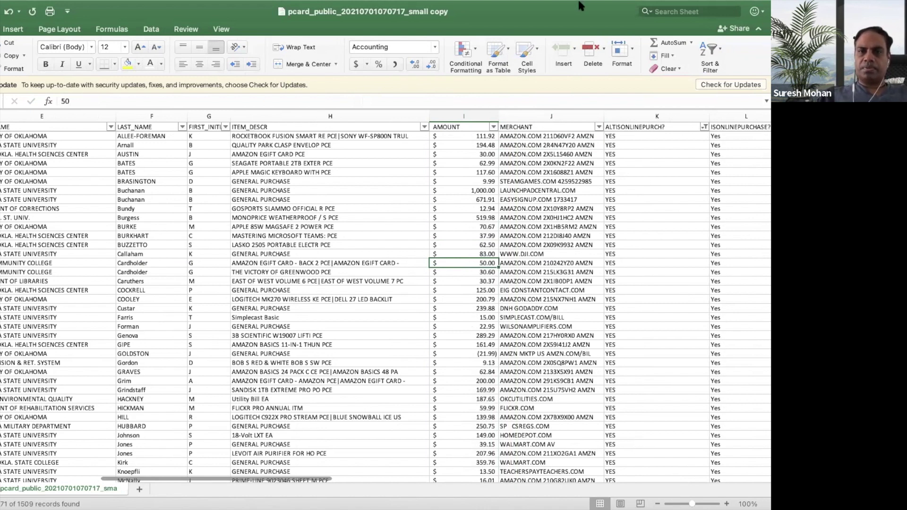
pyautogui.hscroll(-1, 499, 187)
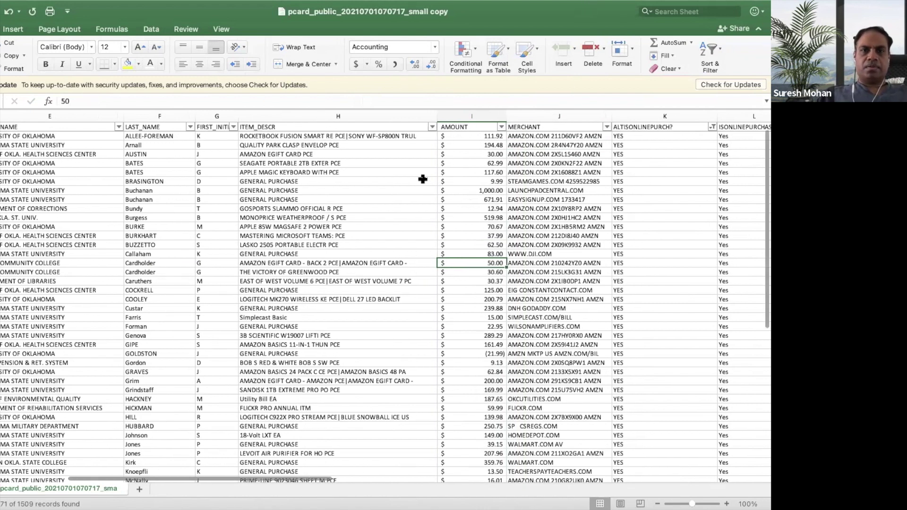
pyautogui.hscroll(2, 631, 156)
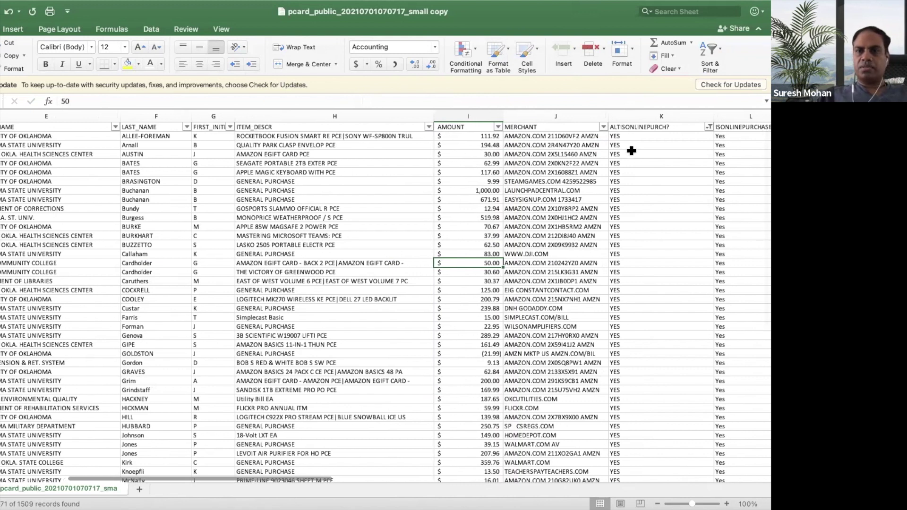
pyautogui.click(635, 126)
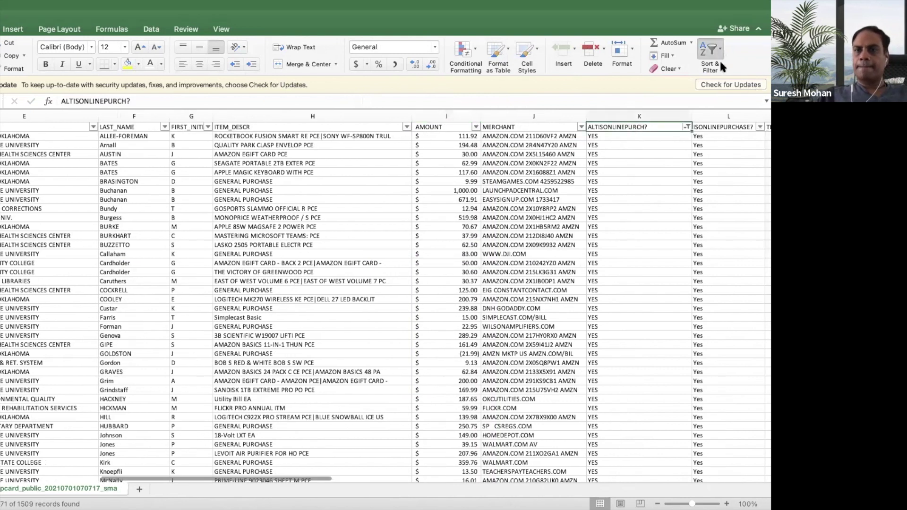
# Undo the online-purchase filter and inspect the AMOUNT formatting of values like 19.99 and 38.5.
pyautogui.press('super+z')
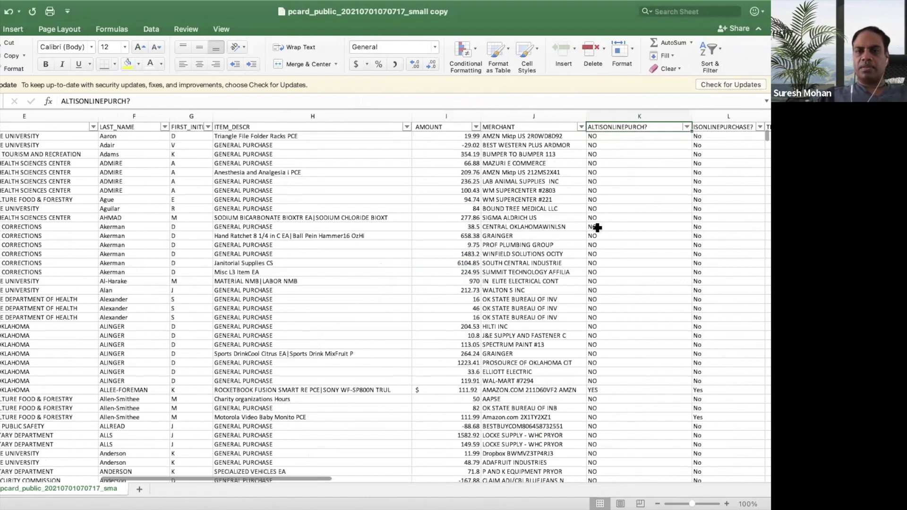
pyautogui.hscroll(-4, 596, 229)
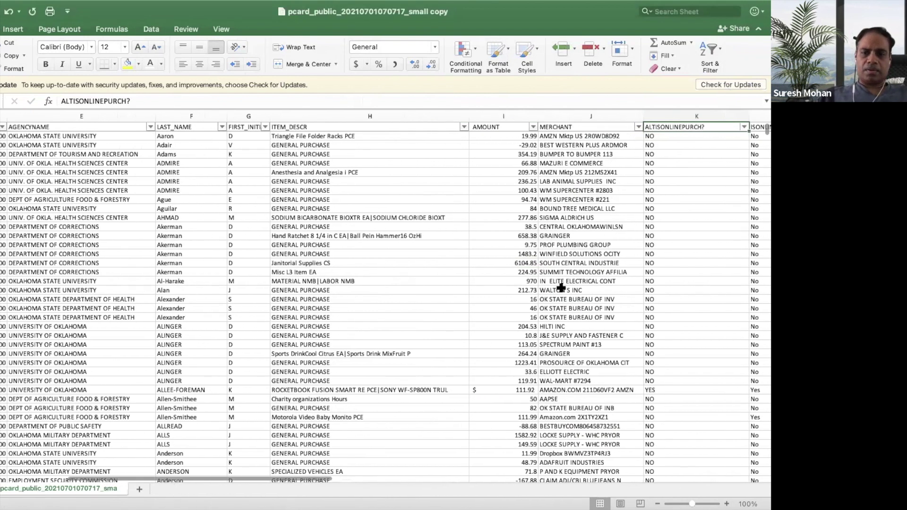
pyautogui.click(517, 137)
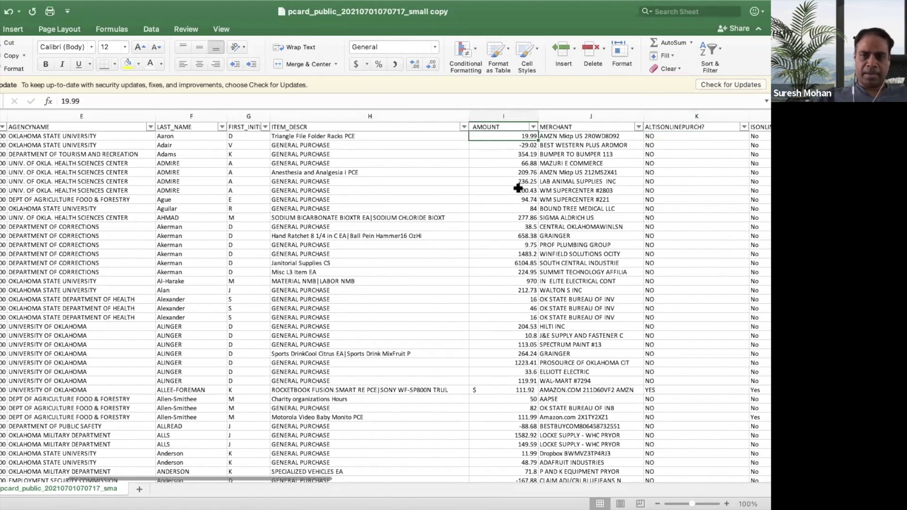
pyautogui.click(520, 117)
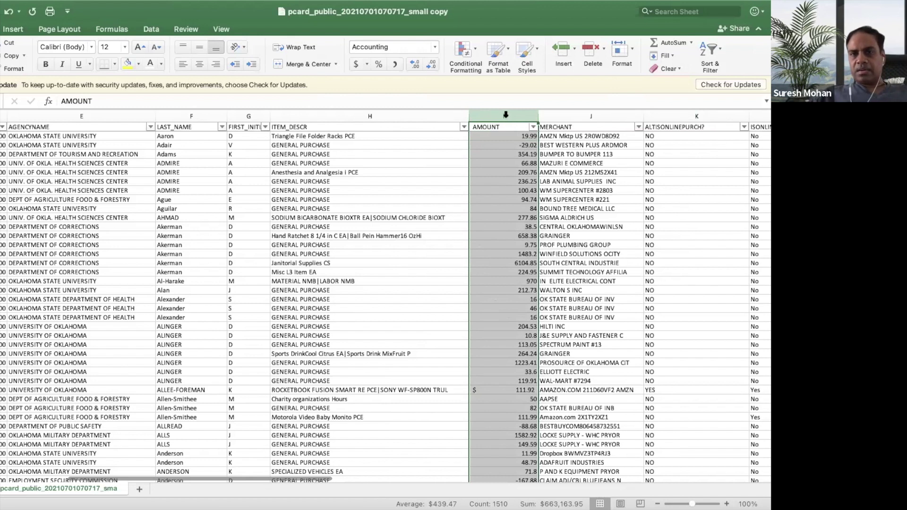
pyautogui.click(513, 227)
pyautogui.click(509, 136)
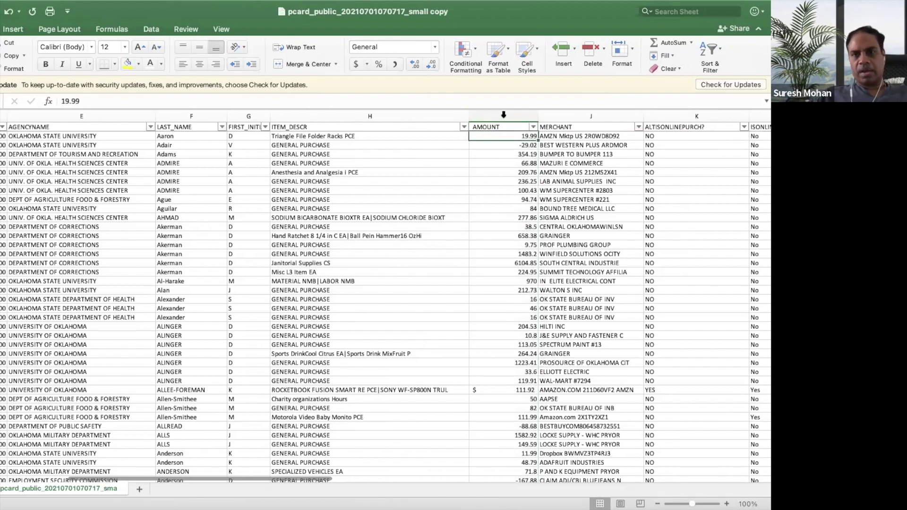
pyautogui.click(504, 115)
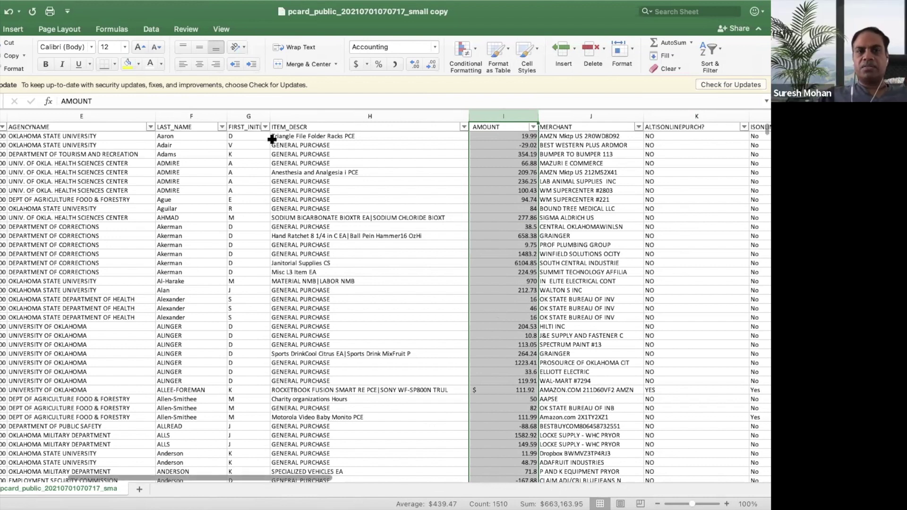
# Uncheck NO in the ALTISONLINEPURCH? filter so only the 71 YES records remain.
pyautogui.hscroll(2, 677, 142)
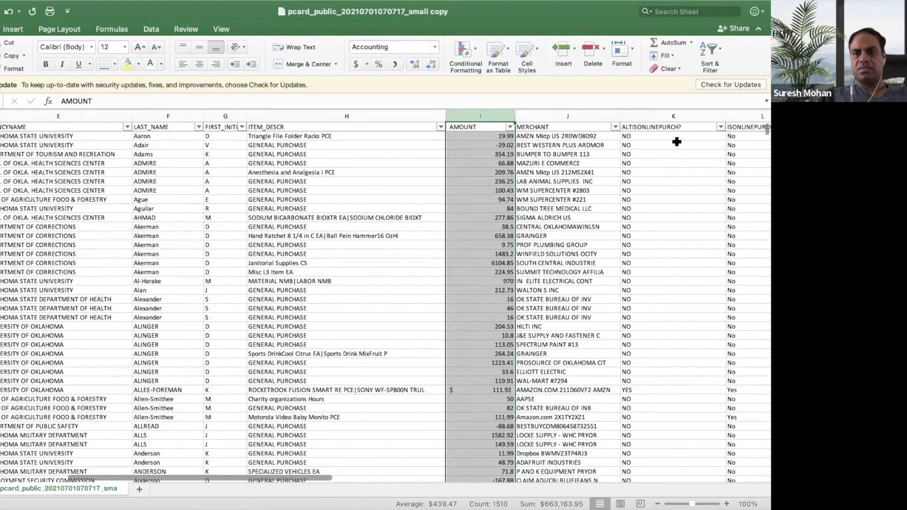
pyautogui.click(720, 127)
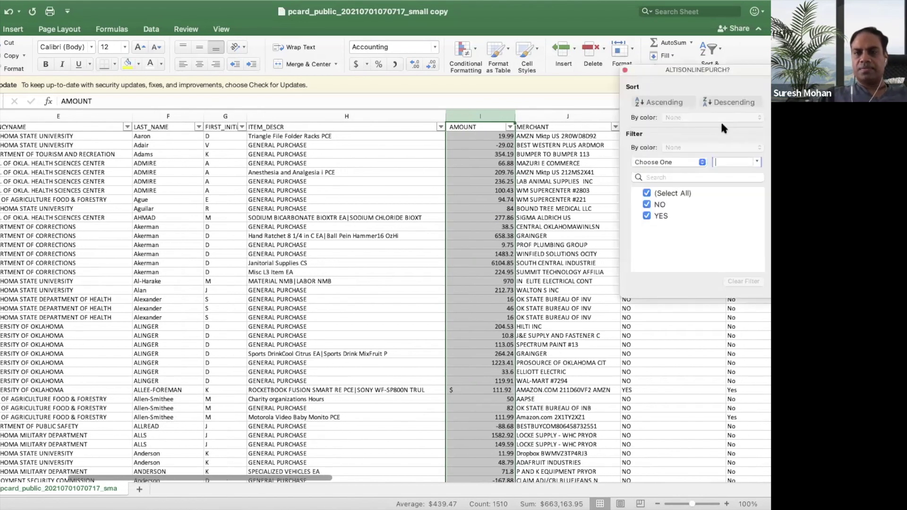
pyautogui.click(648, 205)
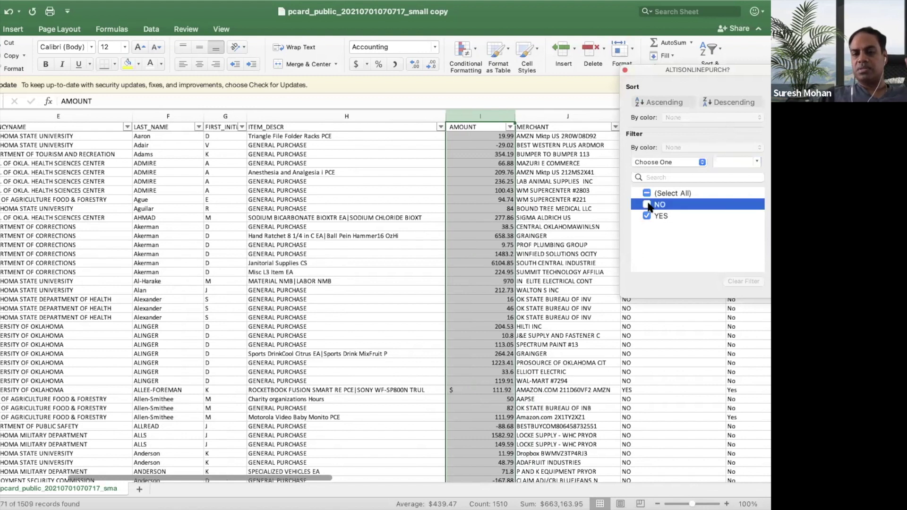
pyautogui.click(625, 70)
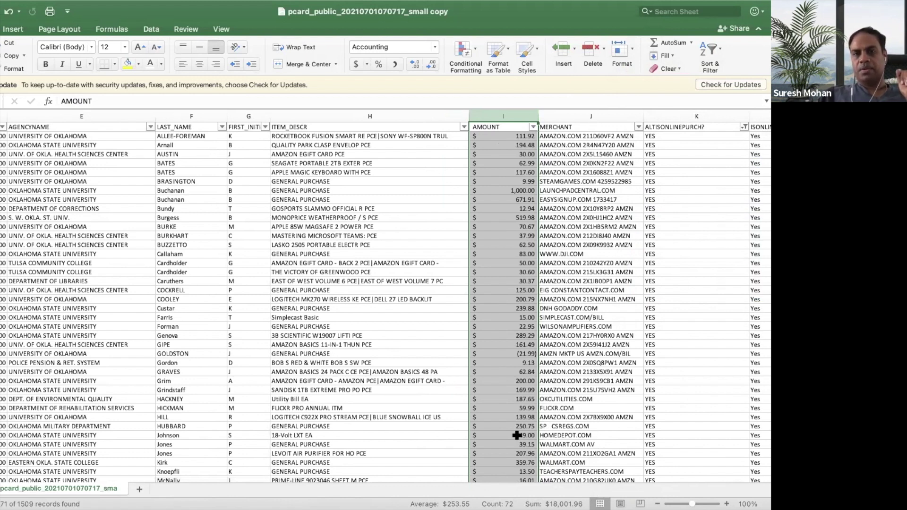
# Check that negative amounts -29.02 and -88.68 display in parentheses in Accounting format.
pyautogui.hscroll(3, 517, 435)
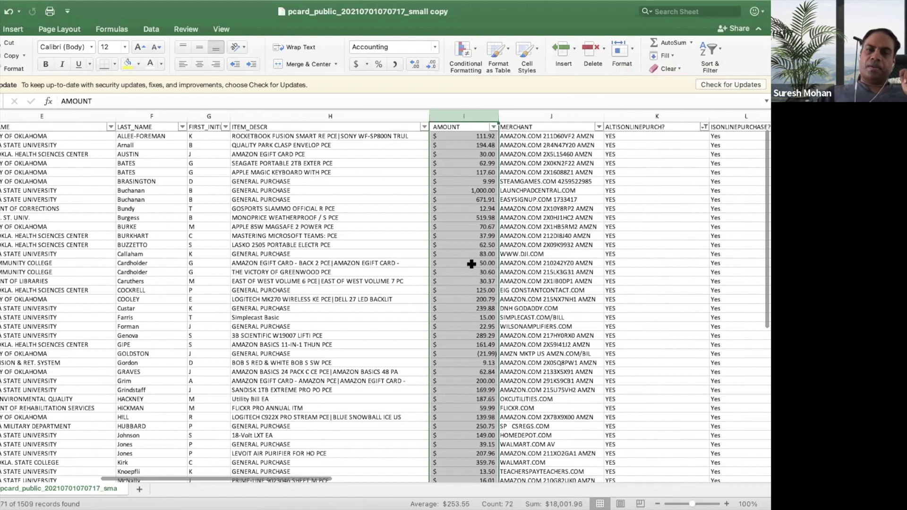
pyautogui.hscroll(1, 500, 209)
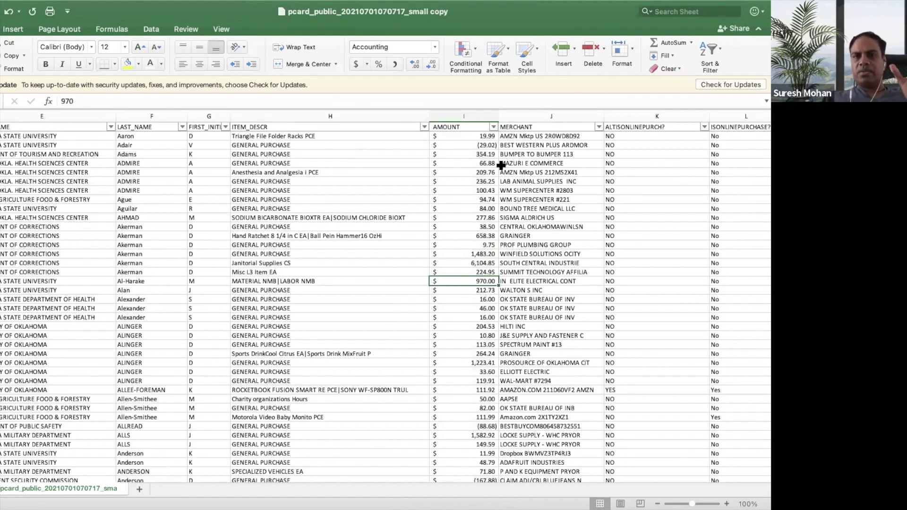
pyautogui.click(482, 145)
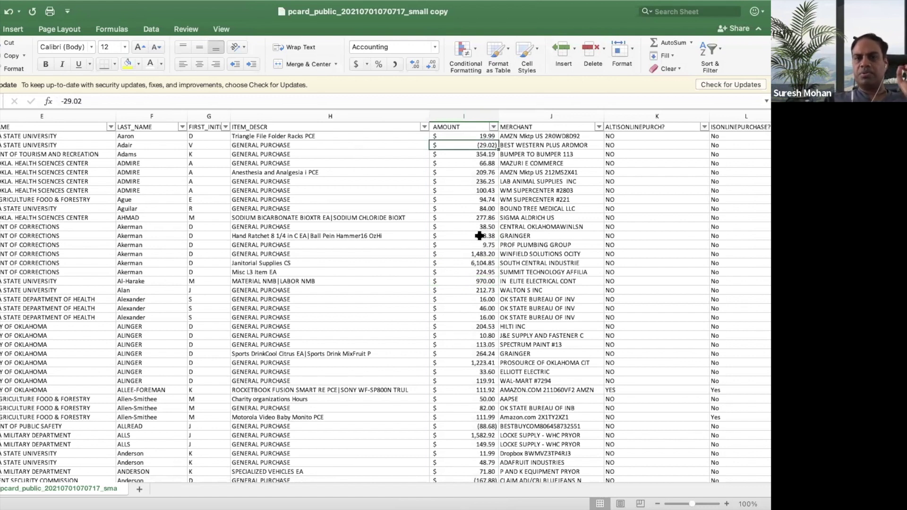
pyautogui.click(481, 427)
pyautogui.click(474, 145)
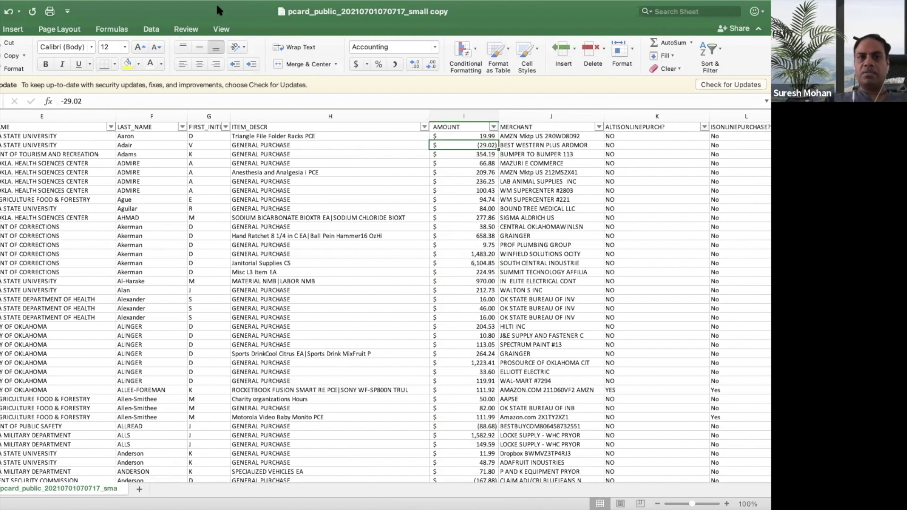
pyautogui.click(475, 54)
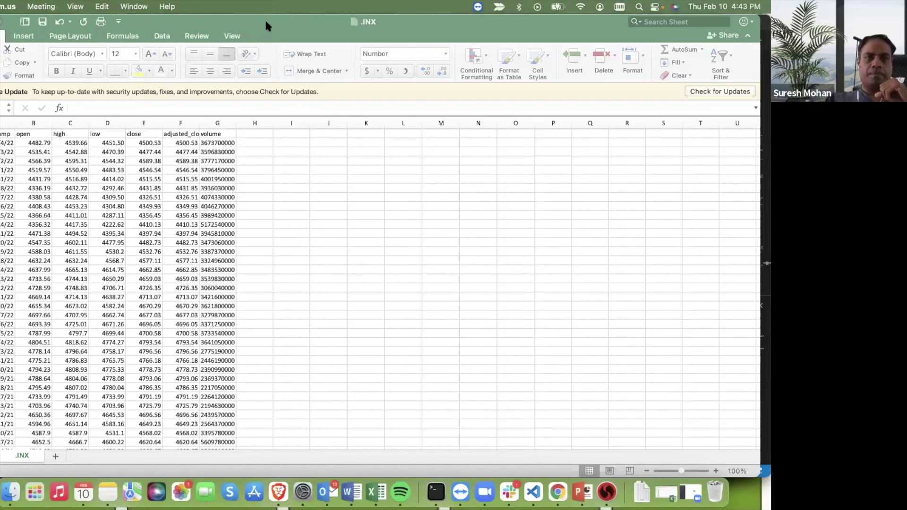
pyautogui.click(137, 6)
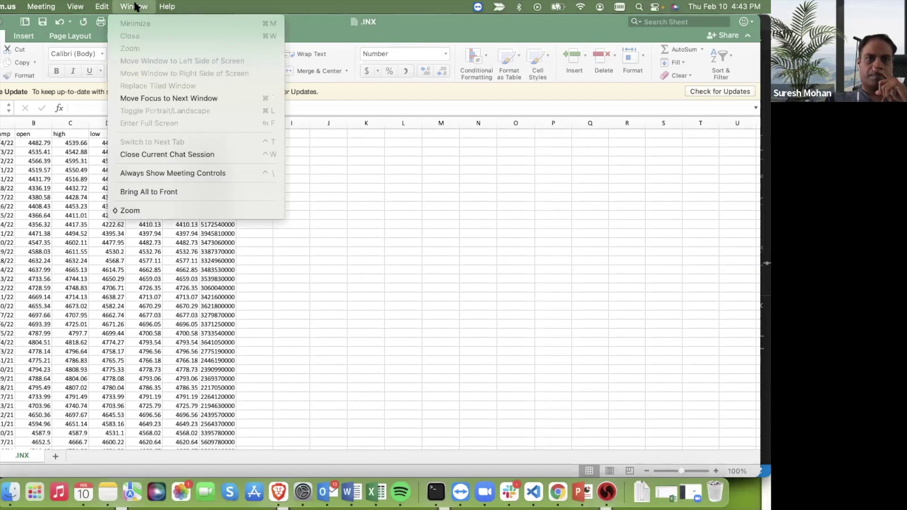
pyautogui.click(240, 15)
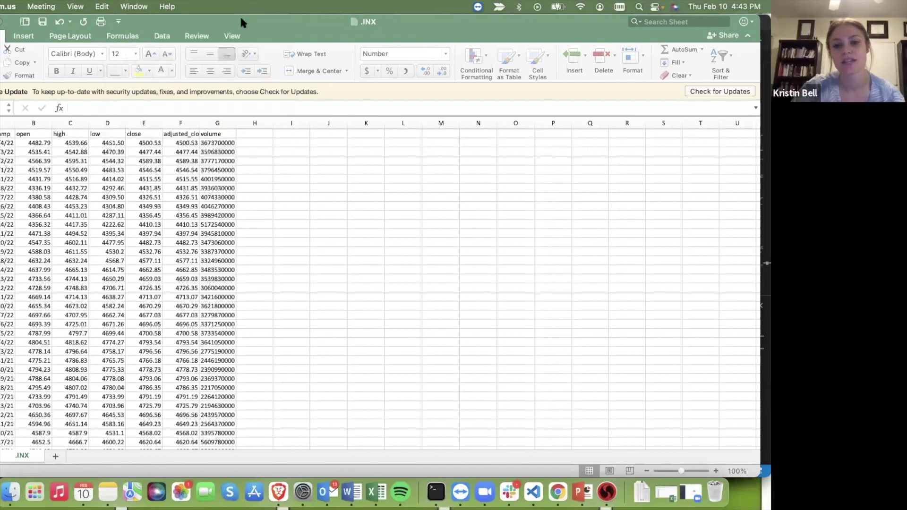
pyautogui.click(232, 7)
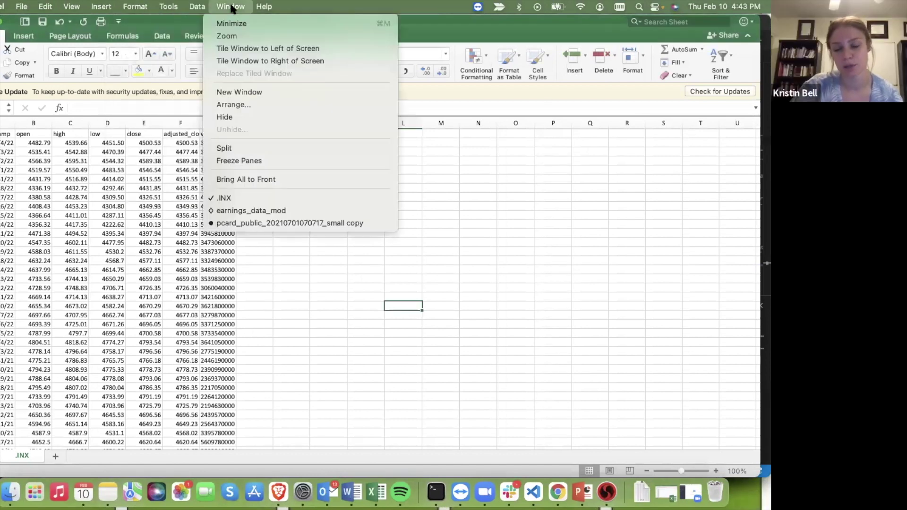
pyautogui.click(259, 224)
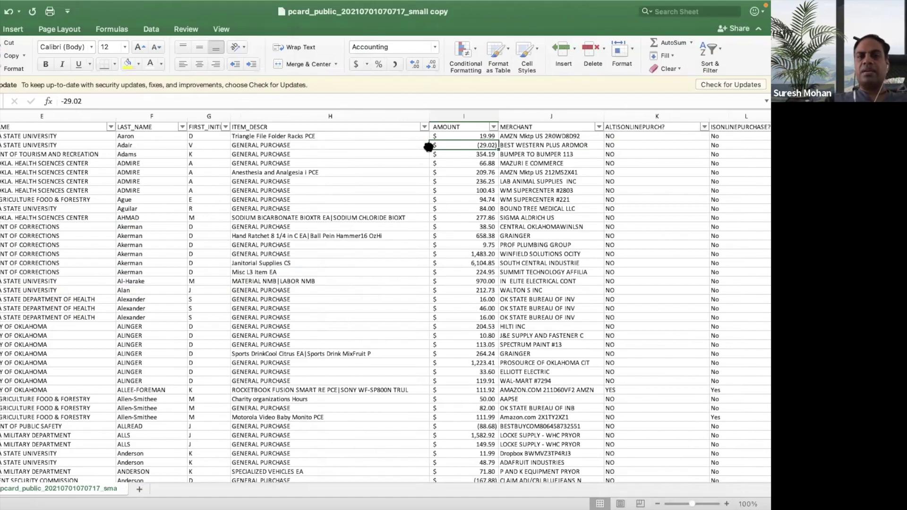
pyautogui.click(473, 136)
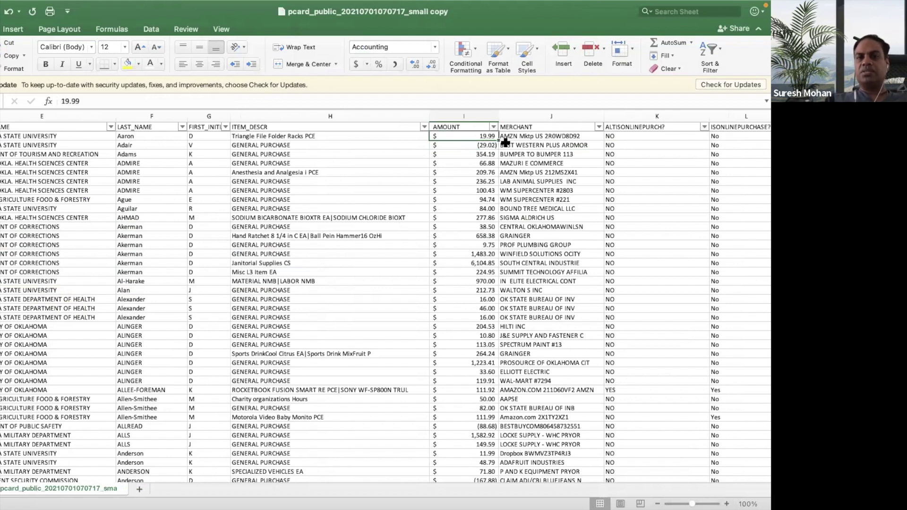
pyautogui.hscroll(2, 567, 184)
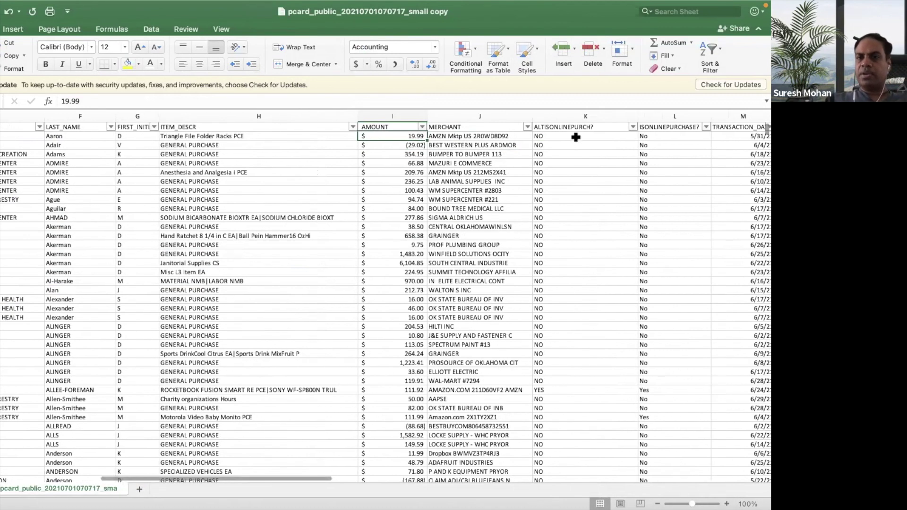
pyautogui.click(577, 137)
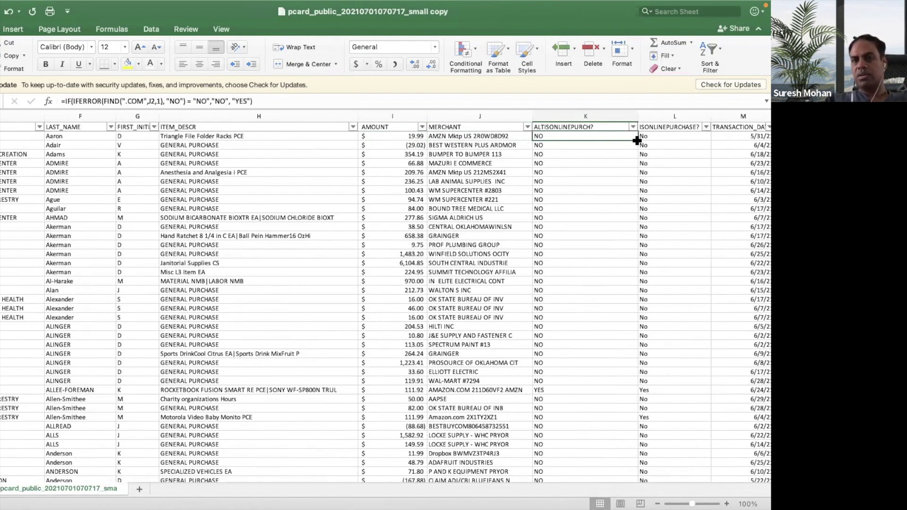
pyautogui.click(572, 145)
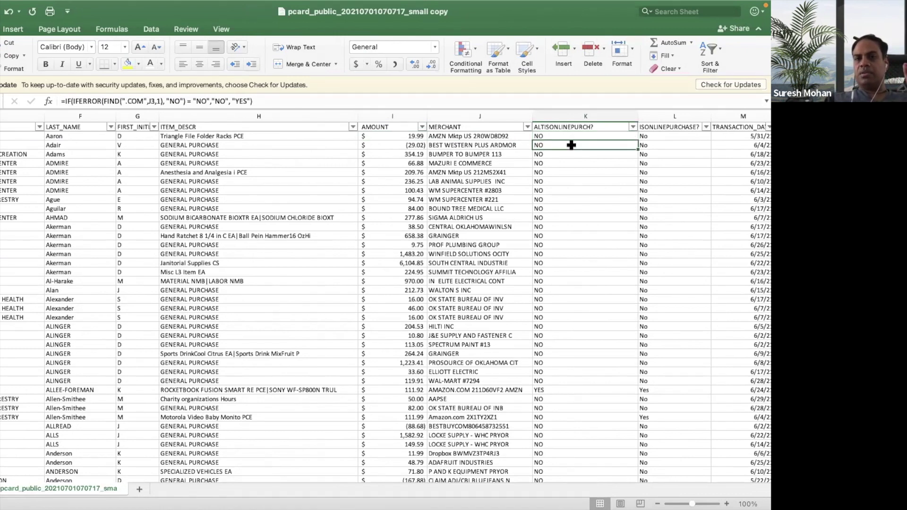
pyautogui.click(151, 101)
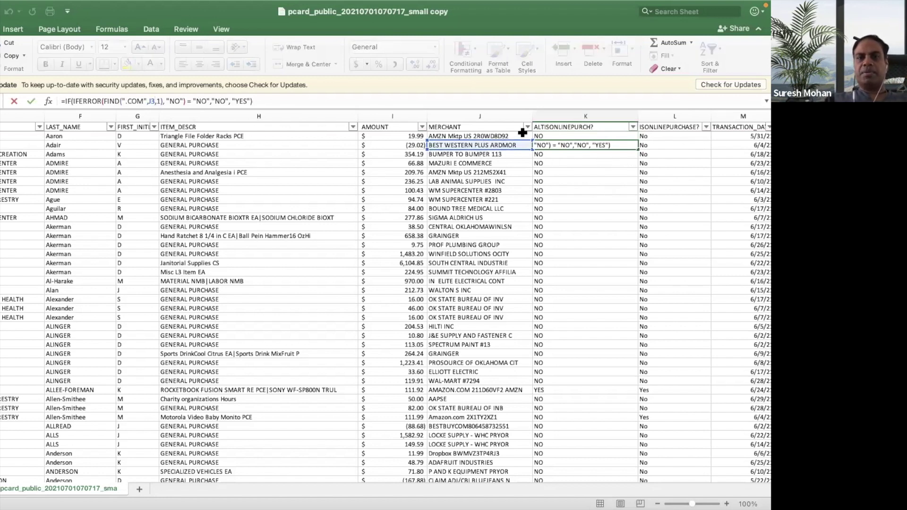
pyautogui.press('Escape')
pyautogui.click(565, 135)
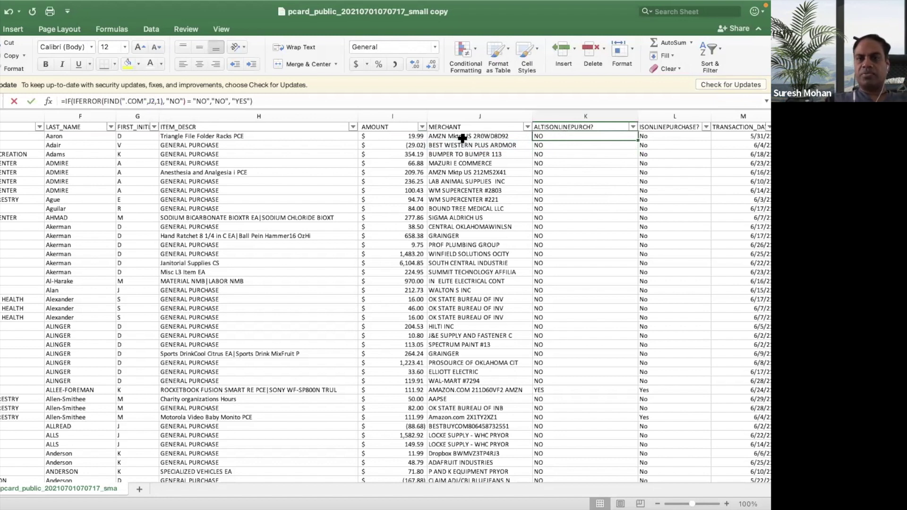
pyautogui.press('Down')
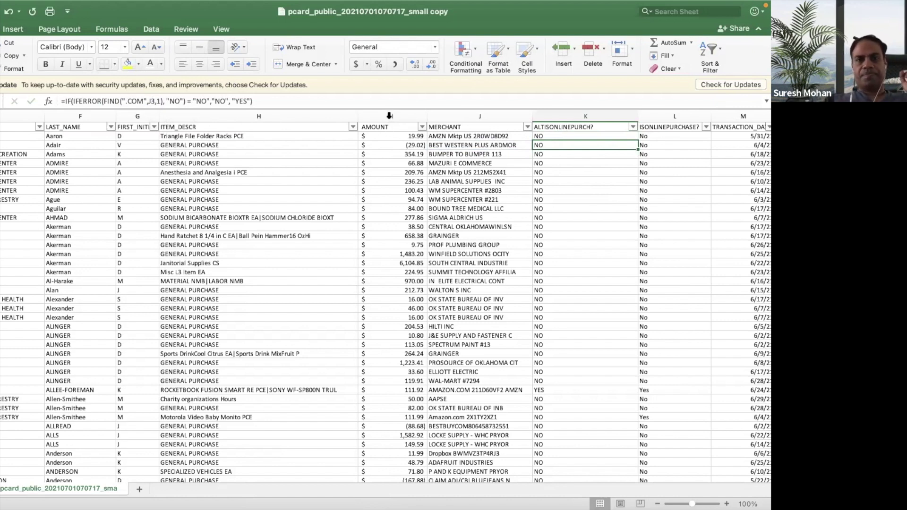
# Add a column I Highlight Cells rule: values less than or equal to 0 get Green Fill with Dark Green Text.
pyautogui.click(395, 115)
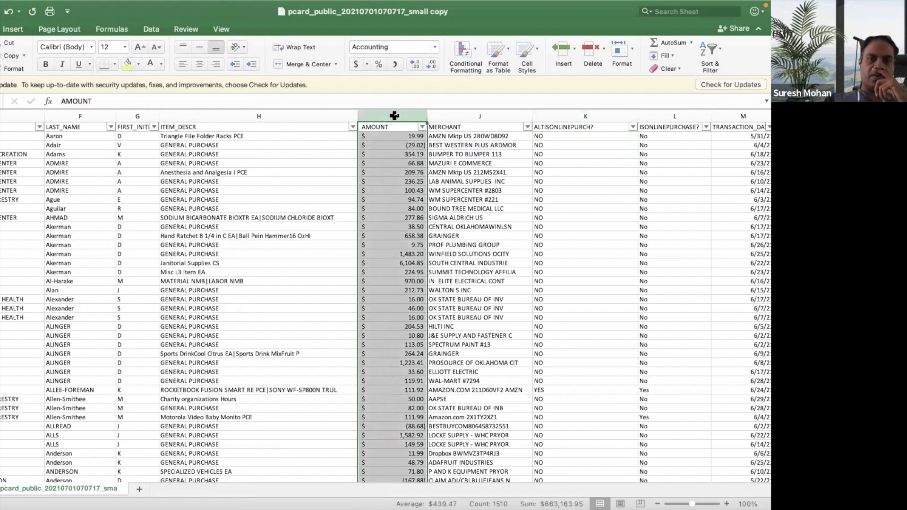
pyautogui.click(475, 47)
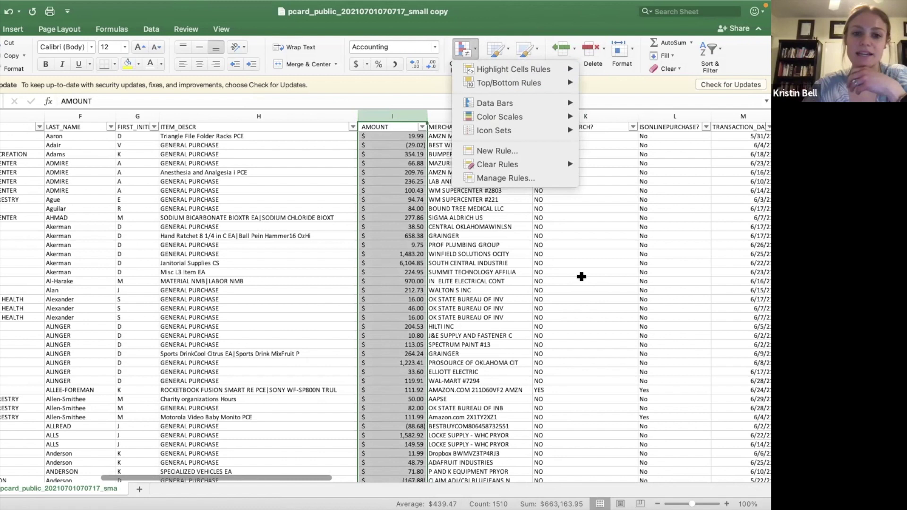
pyautogui.moveTo(537, 71)
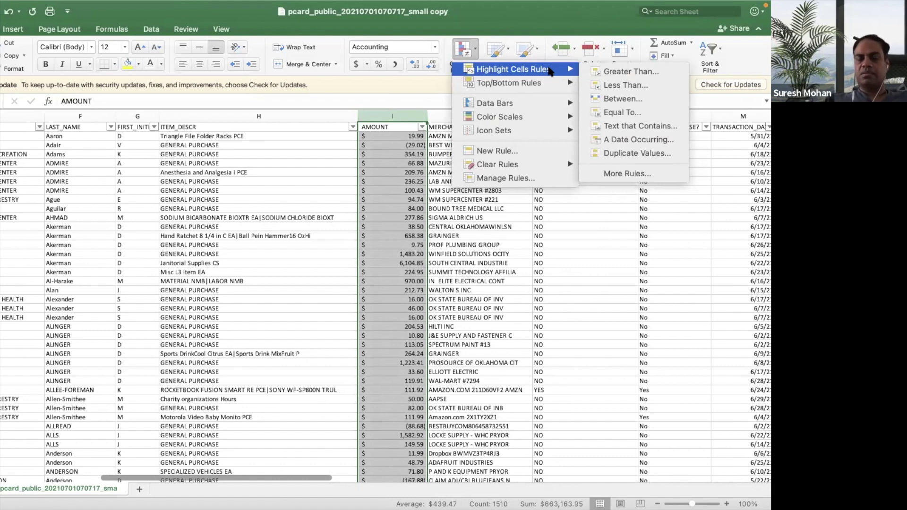
pyautogui.click(632, 87)
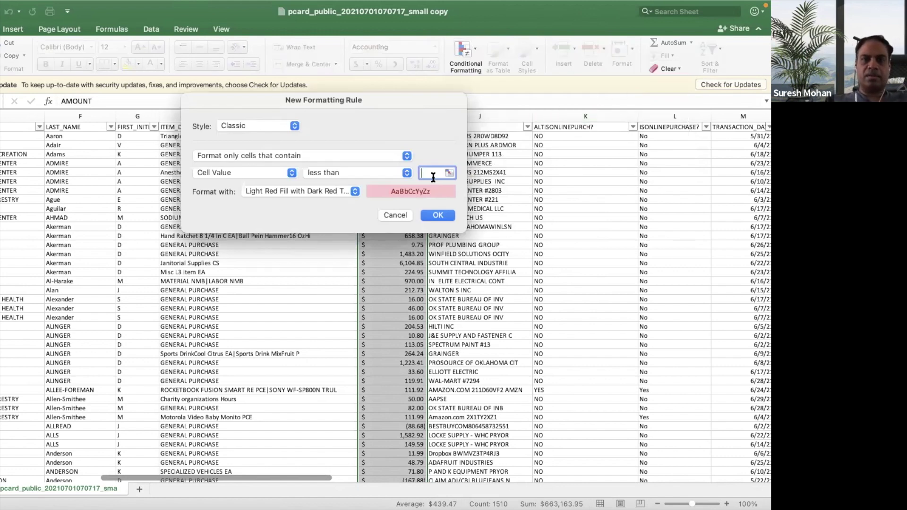
pyautogui.click(409, 175)
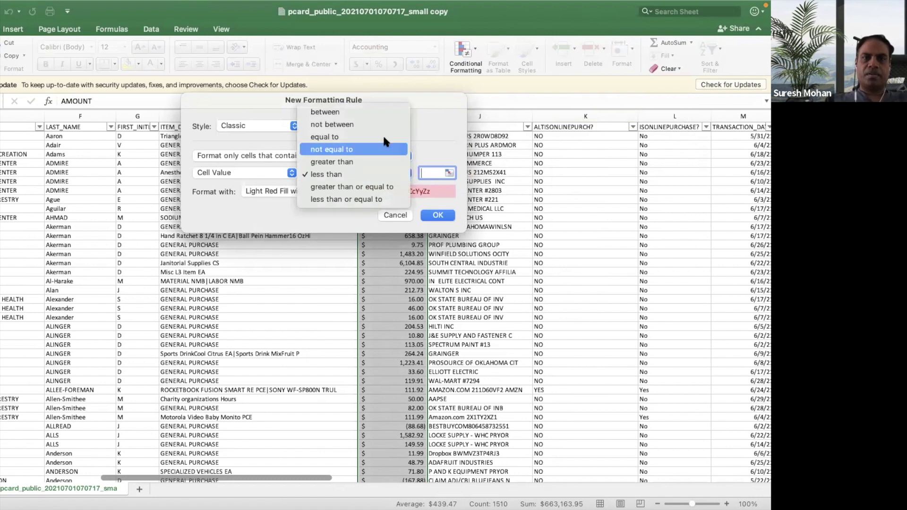
pyautogui.click(375, 199)
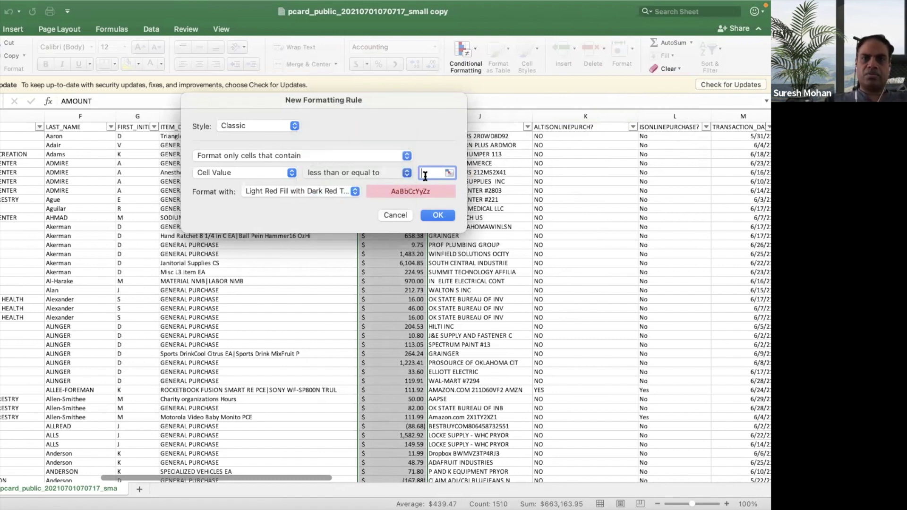
pyautogui.click(425, 174)
pyautogui.write('0')
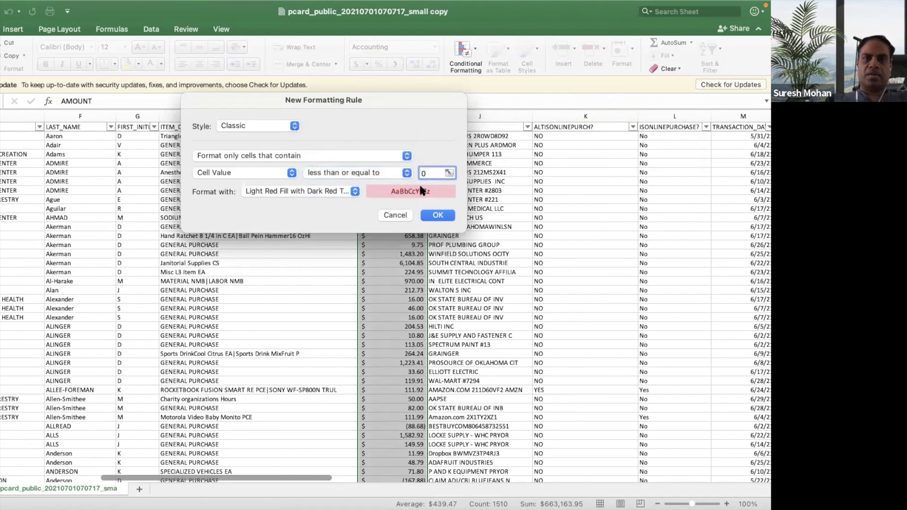
pyautogui.click(355, 192)
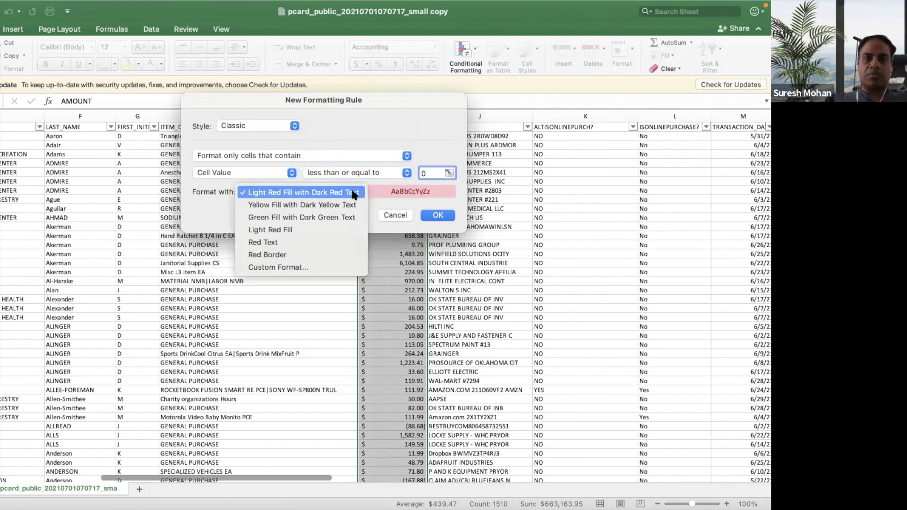
pyautogui.click(338, 216)
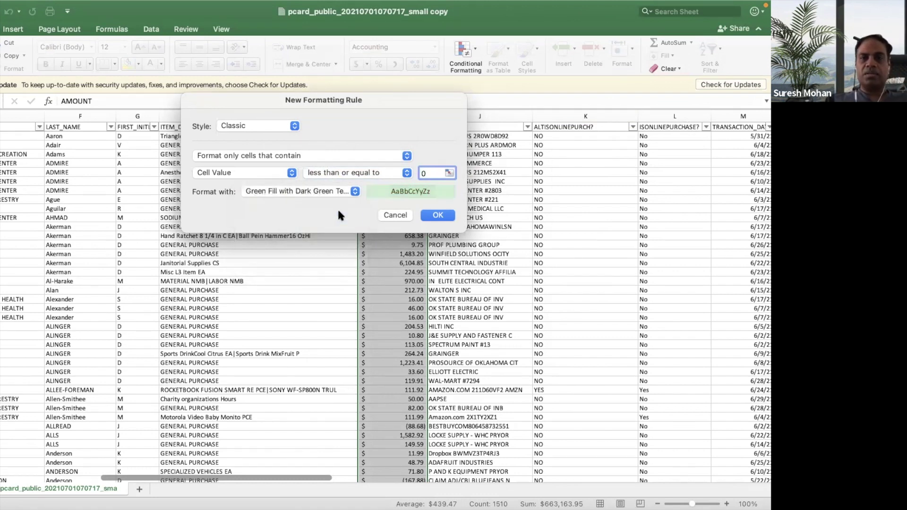
pyautogui.click(436, 216)
pyautogui.click(408, 255)
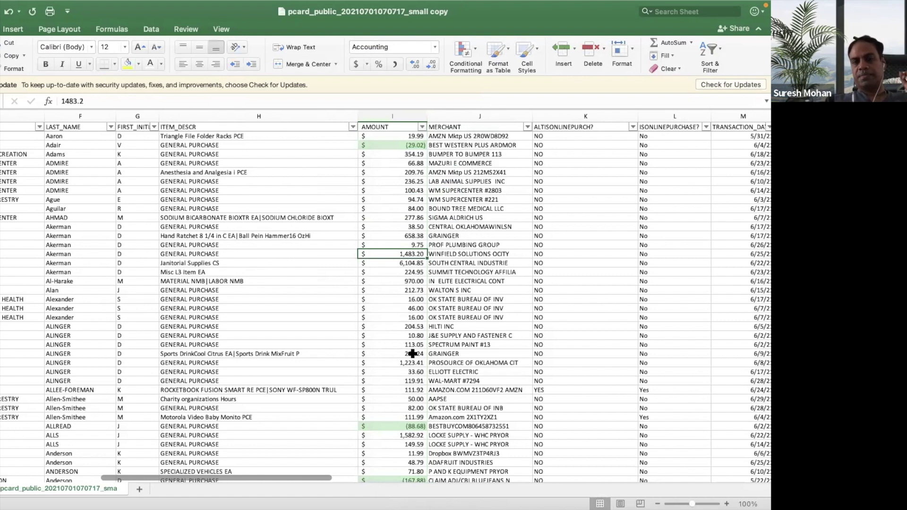
pyautogui.click(422, 128)
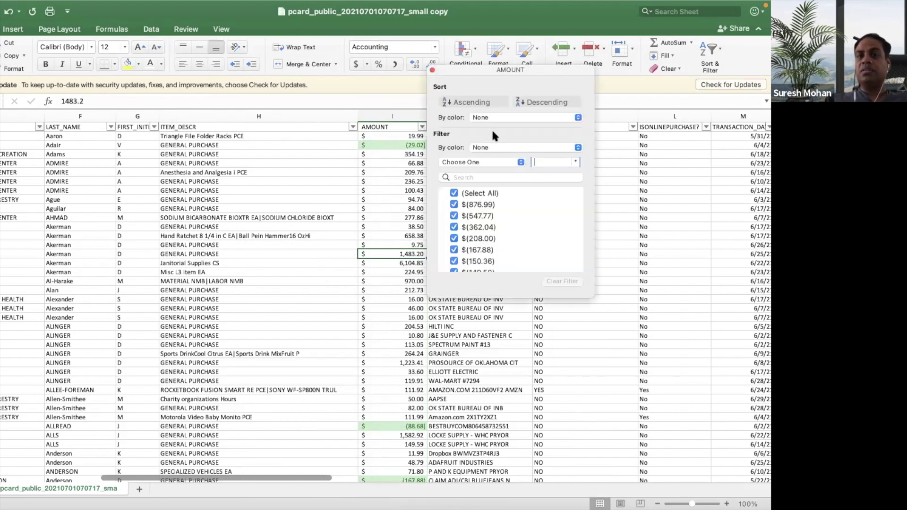
pyautogui.click(578, 117)
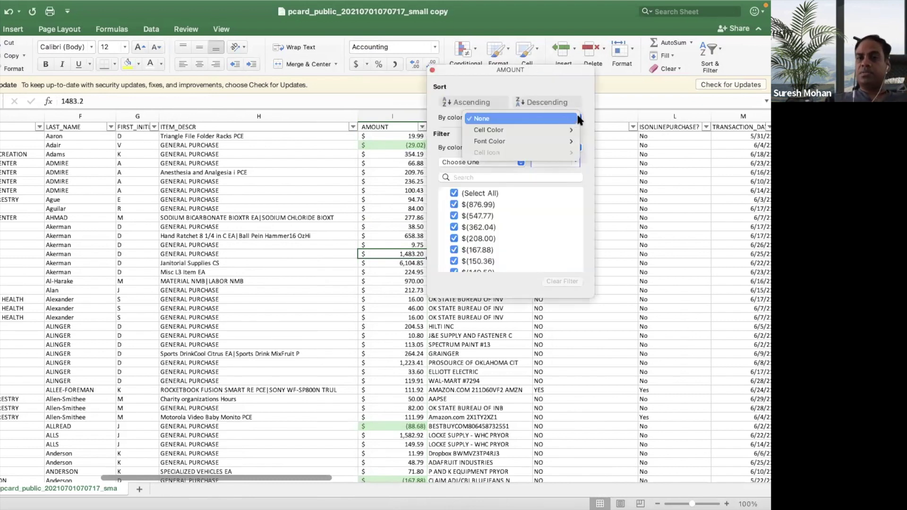
pyautogui.moveTo(567, 129)
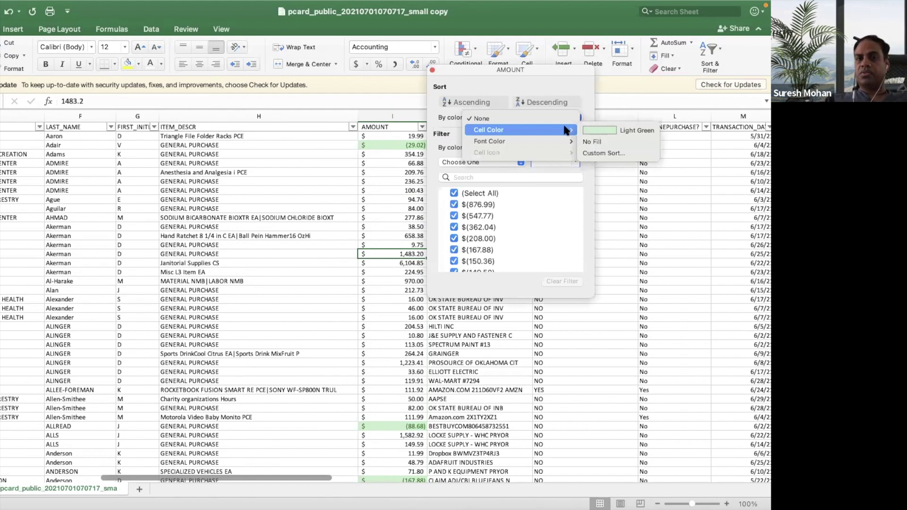
pyautogui.click(434, 68)
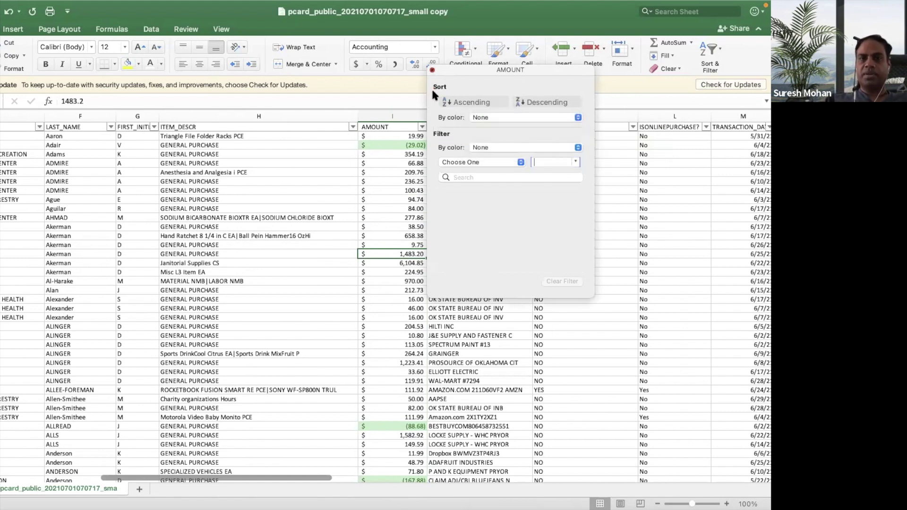
pyautogui.click(422, 127)
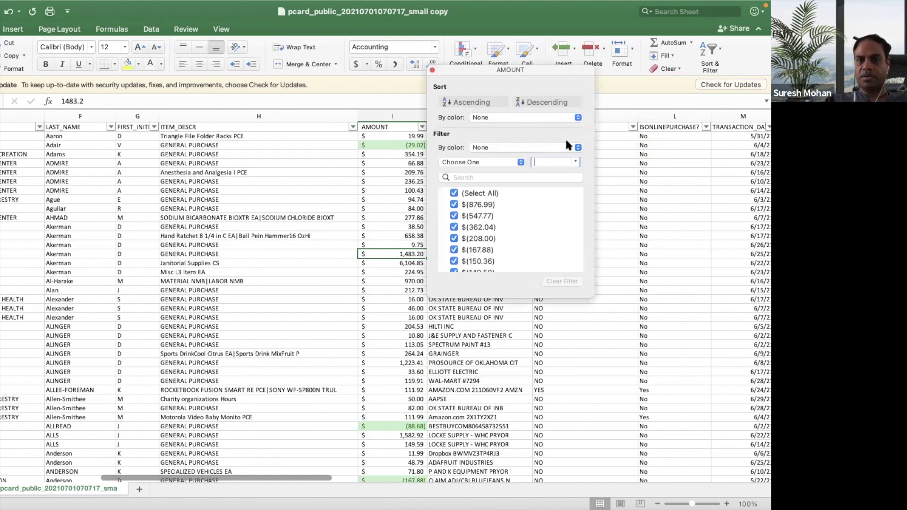
pyautogui.click(578, 147)
pyautogui.moveTo(567, 161)
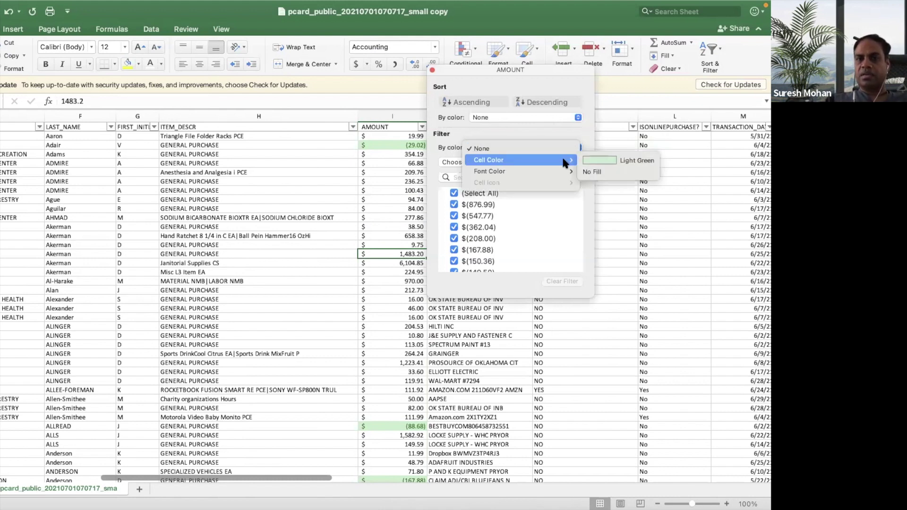
pyautogui.click(604, 159)
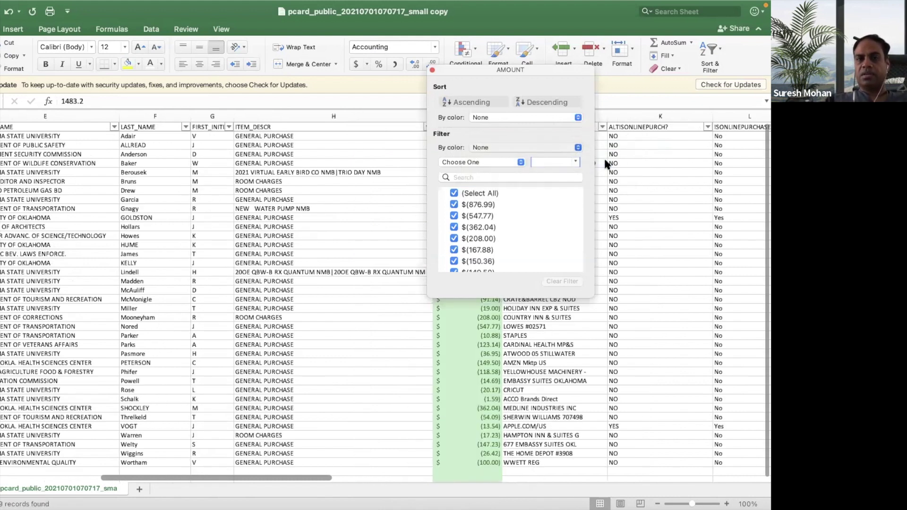
pyautogui.click(431, 69)
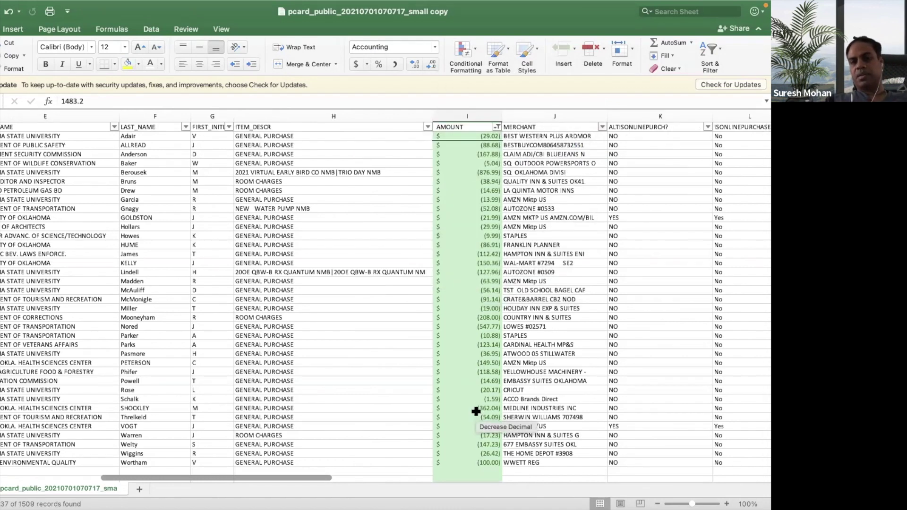
pyautogui.click(472, 114)
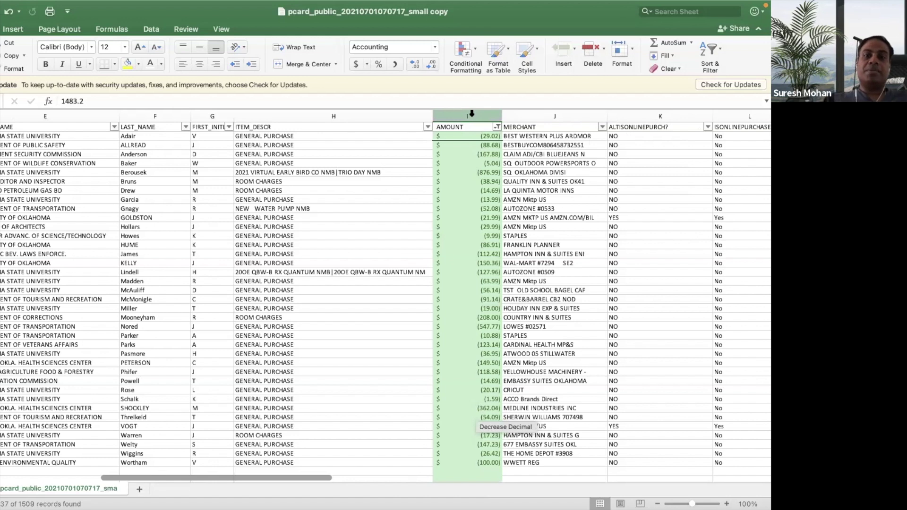
pyautogui.click(472, 114)
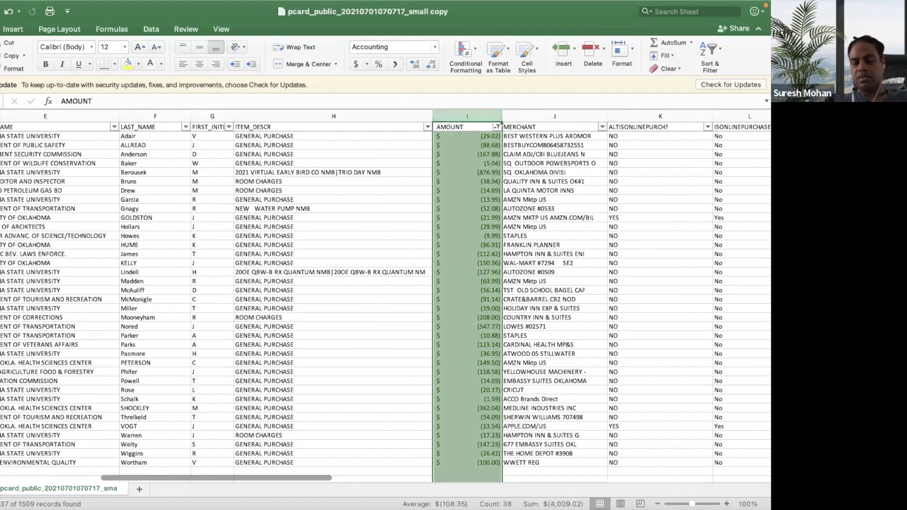
pyautogui.moveTo(558, 491)
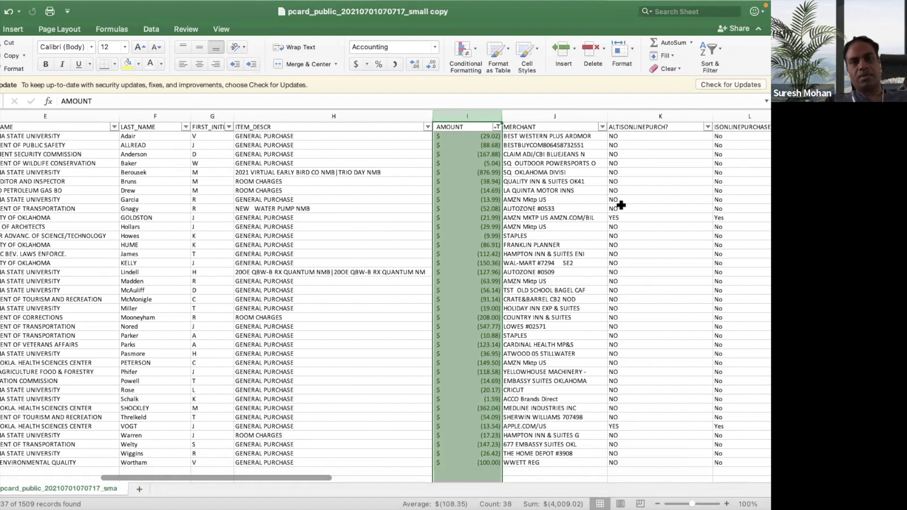
# Clear the AMOUNT colour filter from Sort & Filter to show all 1509 records.
pyautogui.click(720, 50)
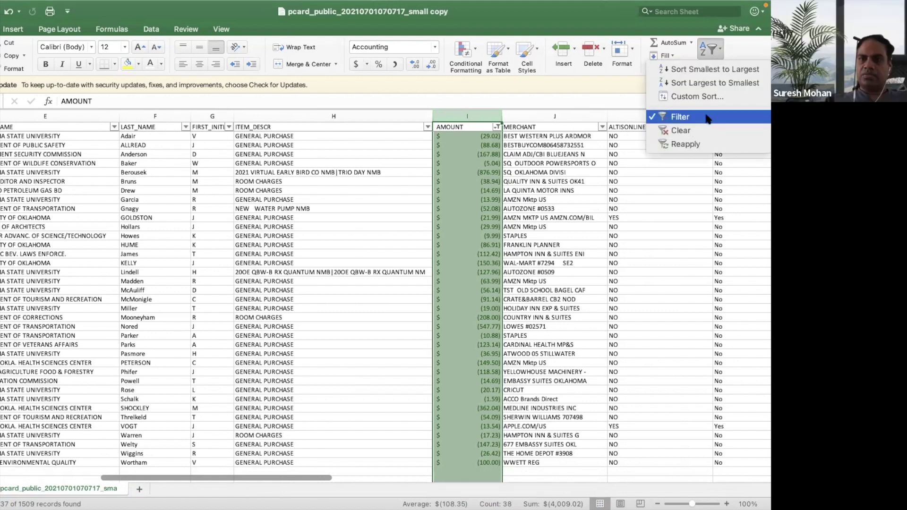
pyautogui.click(690, 131)
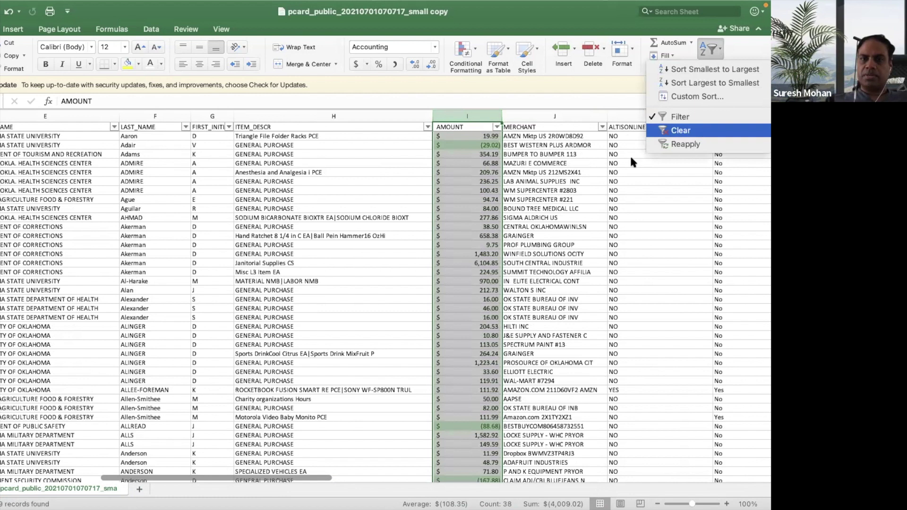
pyautogui.hscroll(-5, 437, 244)
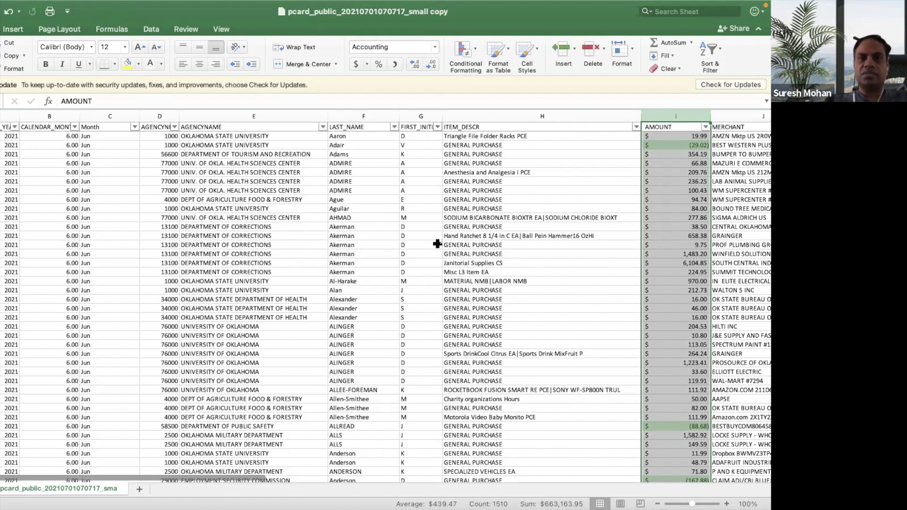
# Jump to cell A1 and start a new PivotTable from the Insert tab.
pyautogui.hotkey('ctrl', 'Home')
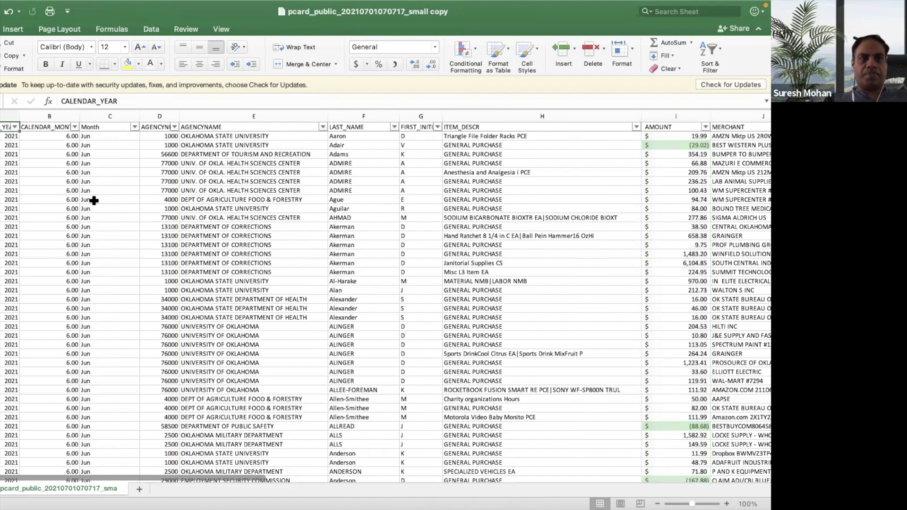
pyautogui.click(15, 30)
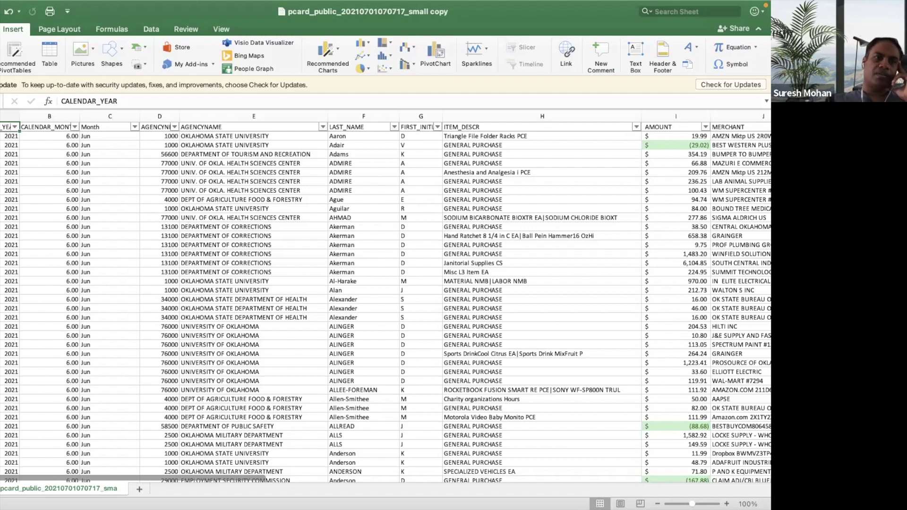
pyautogui.click(1, 52)
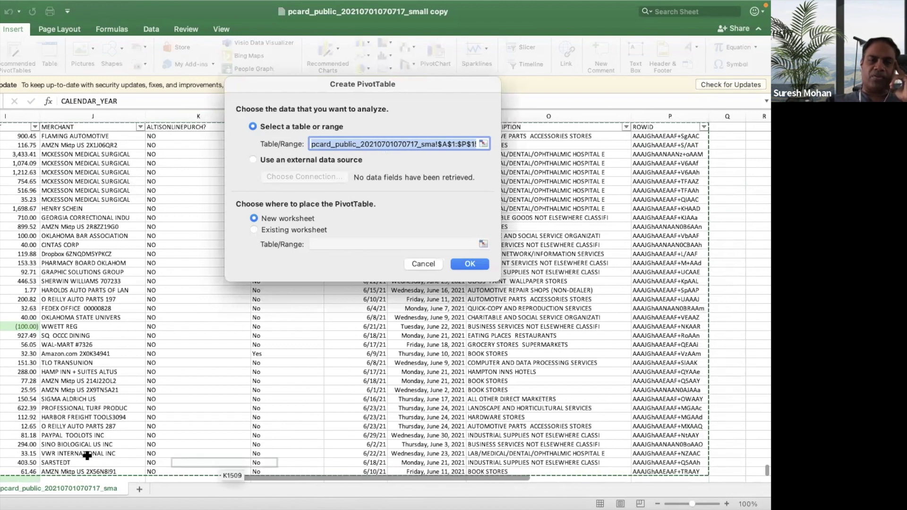
# Try changing the PivotTable's Table/Range reference, then cancel the dialog.
pyautogui.scroll(-6, 87, 434)
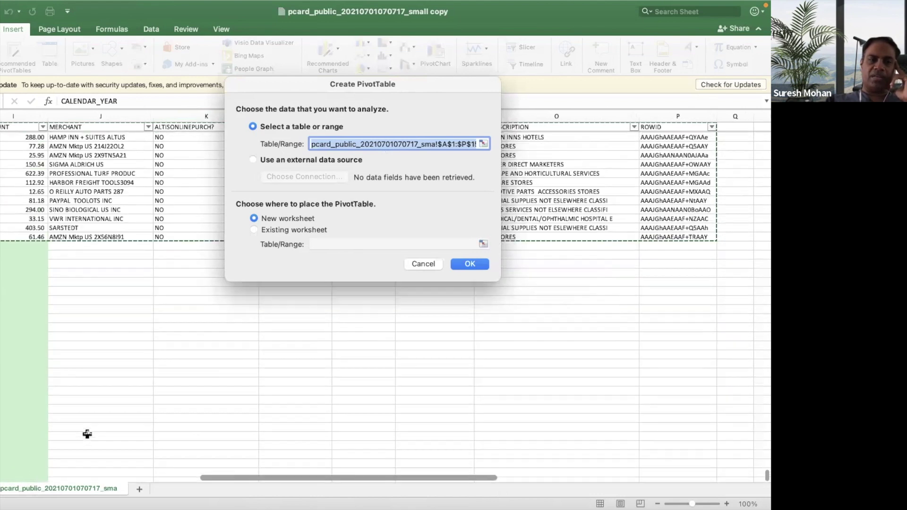
pyautogui.scroll(10, 87, 434)
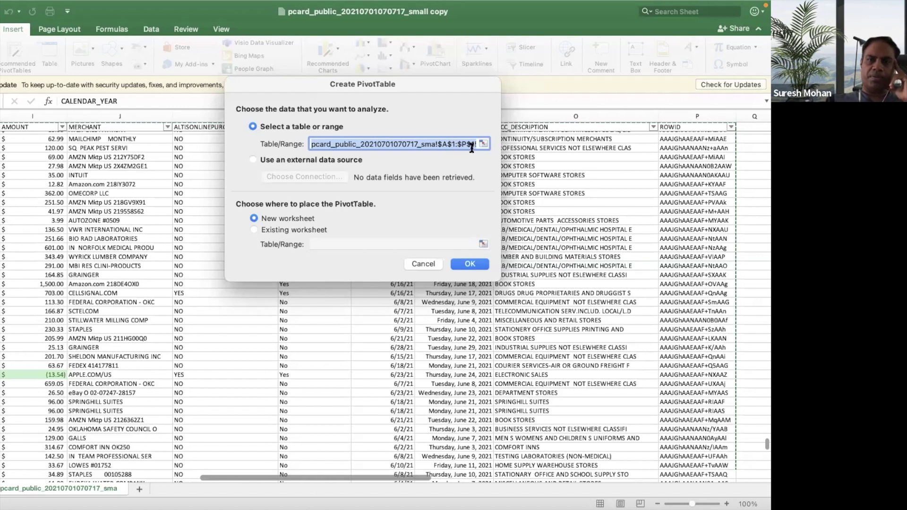
pyautogui.click(452, 145)
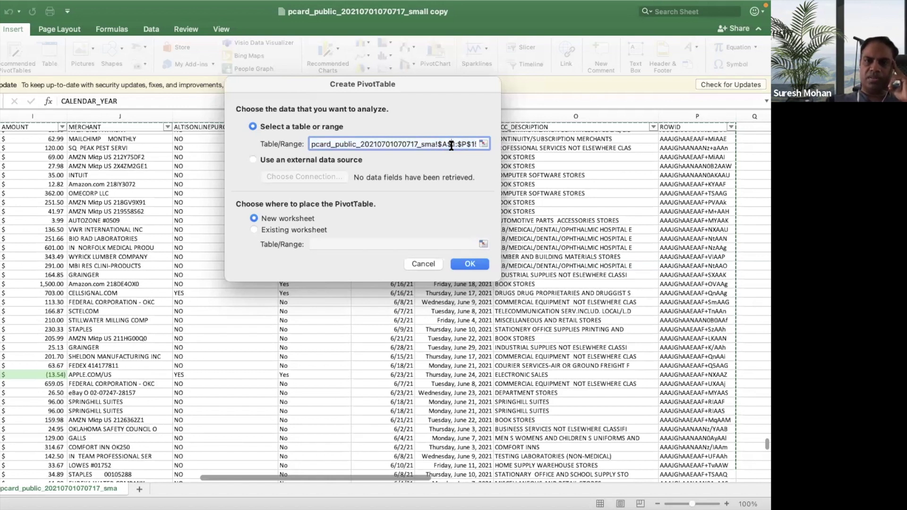
pyautogui.press('BackSpace')
pyautogui.write('L')
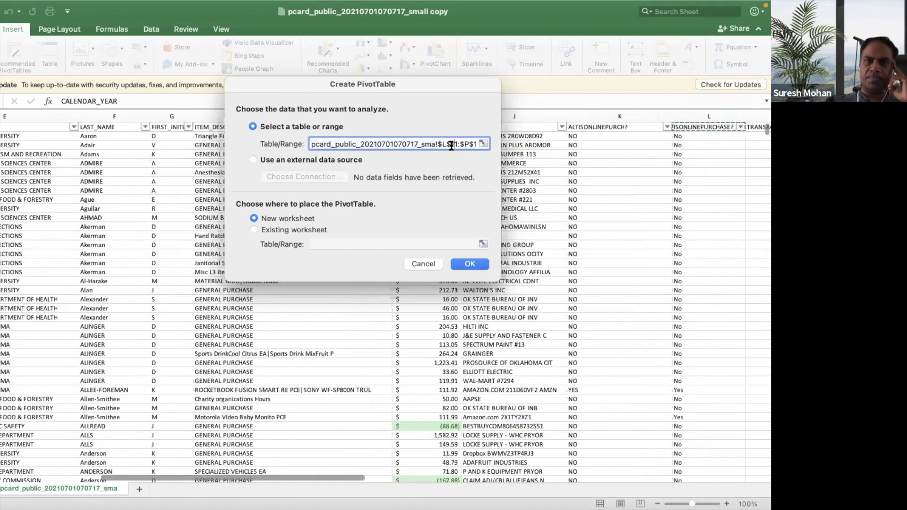
pyautogui.press('BackSpace')
pyautogui.write('M')
pyautogui.press('Right')
pyautogui.press('Right')
pyautogui.write('1')
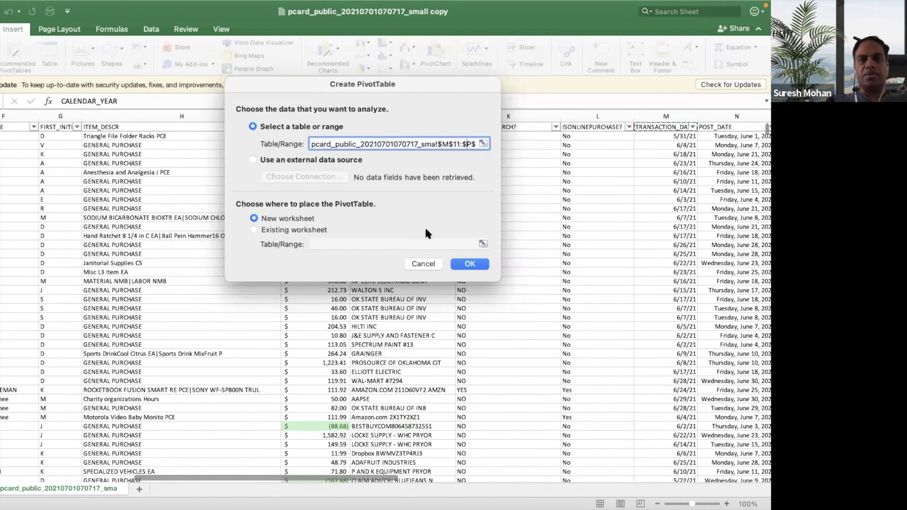
pyautogui.click(431, 264)
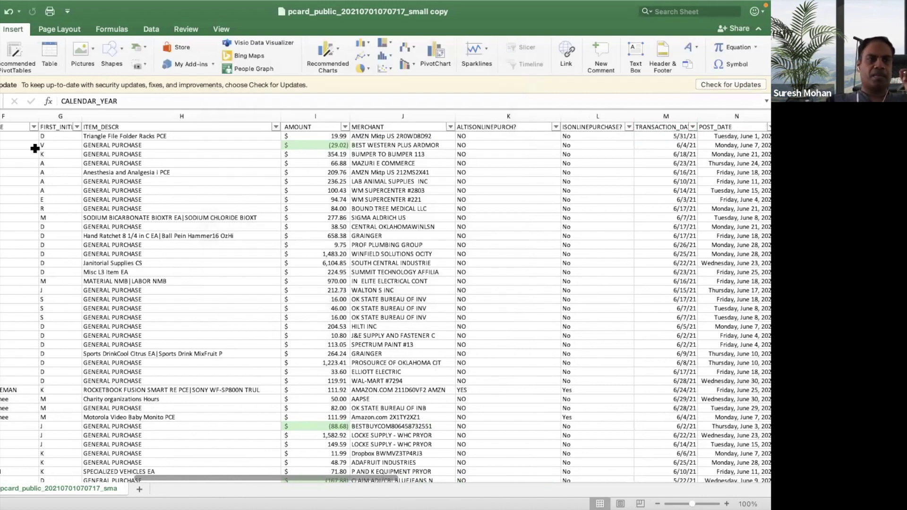
# Recreate the PivotTable from the full A1-to-P data range on a new worksheet.
pyautogui.hscroll(-10, 35, 148)
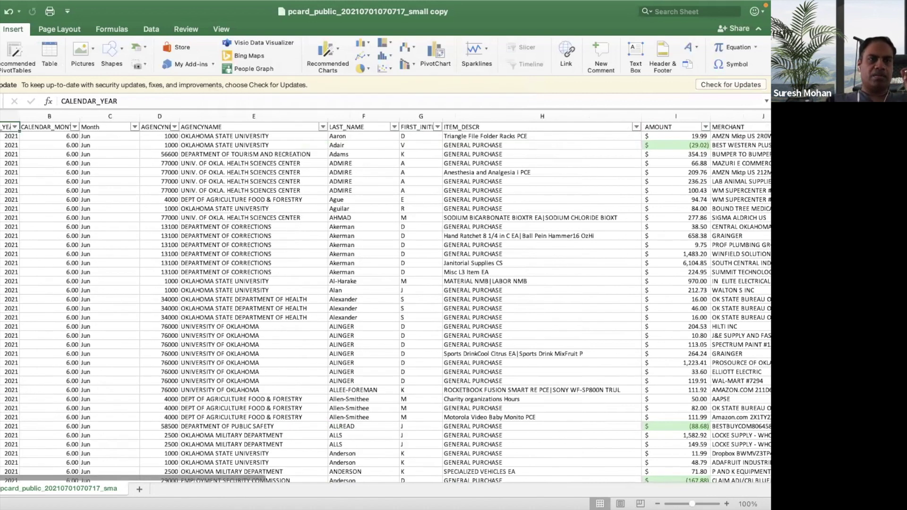
pyautogui.click(3, 56)
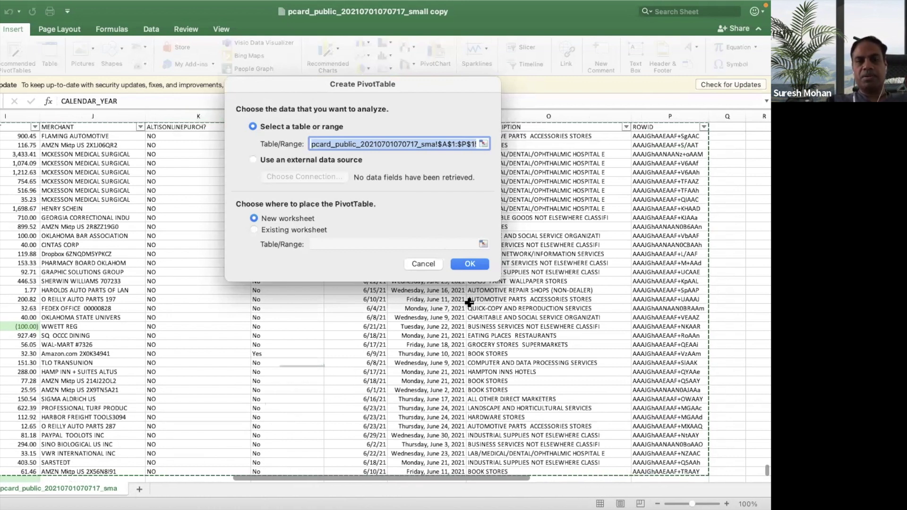
pyautogui.click(484, 268)
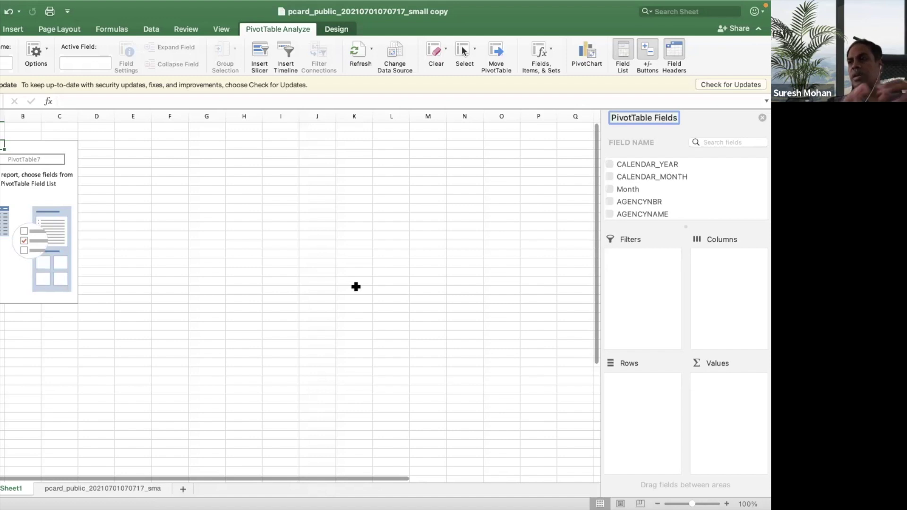
# Put ALTISONLINEPURCH? in Rows and AMOUNT in Values, giving sums 645161.99 and 18001.96.
pyautogui.scroll(-5, 663, 188)
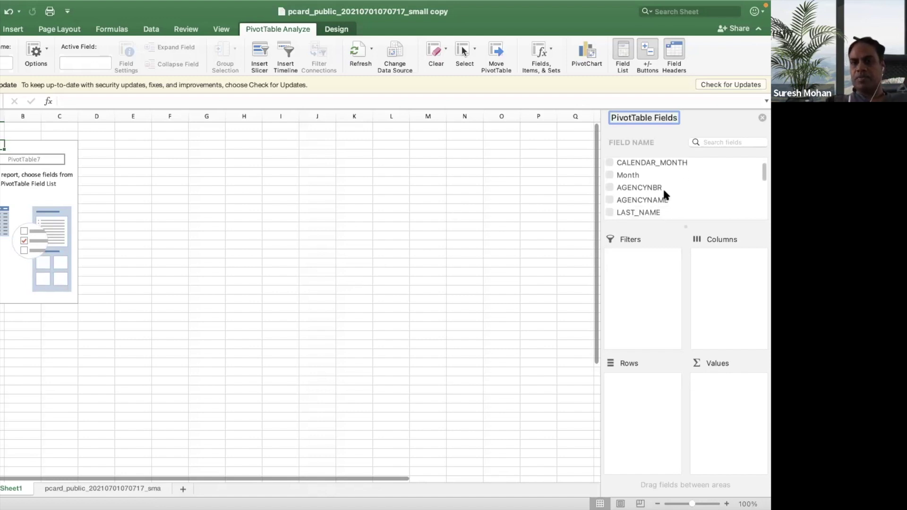
pyautogui.scroll(-4, 664, 193)
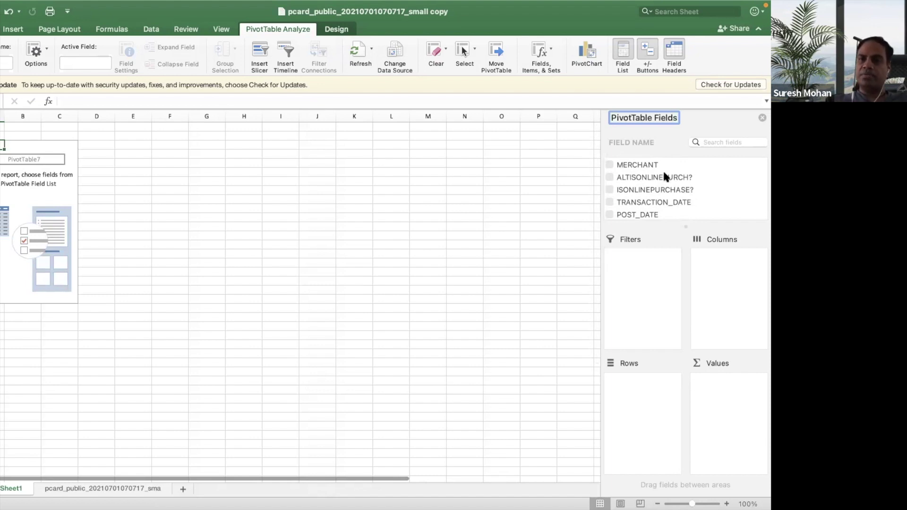
pyautogui.moveTo(664, 176); pyautogui.dragTo(649, 404)
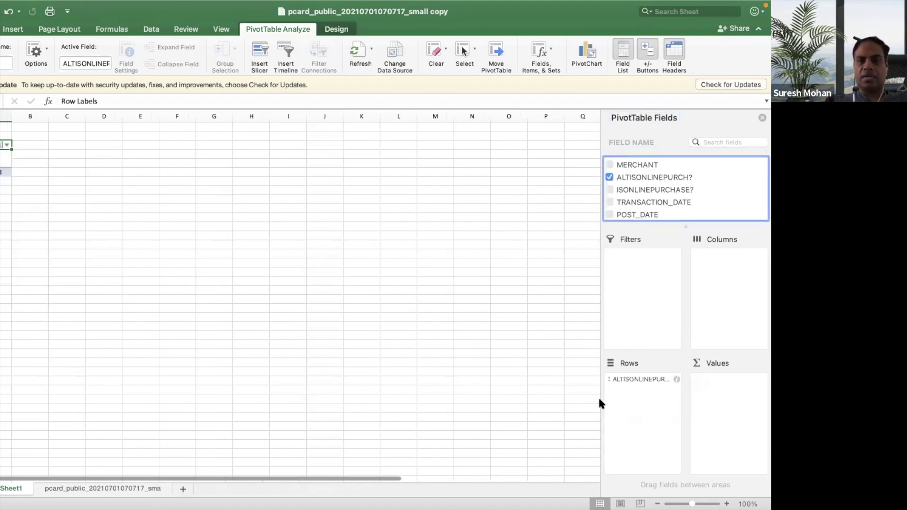
pyautogui.scroll(-3, 702, 190)
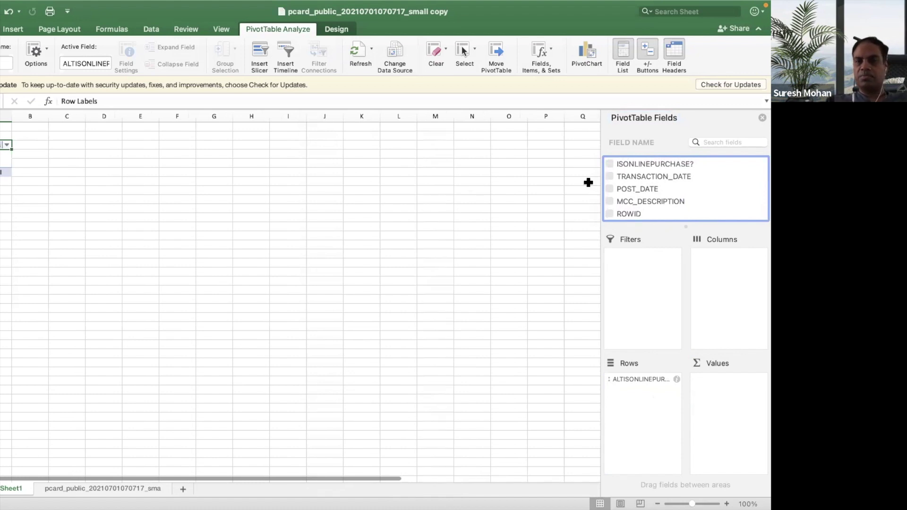
pyautogui.scroll(2, 708, 182)
pyautogui.scroll(3, 708, 183)
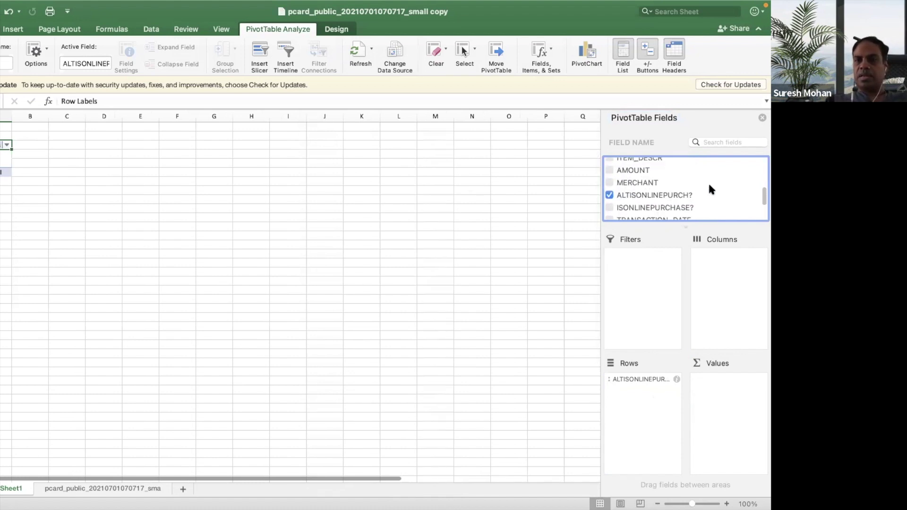
pyautogui.scroll(-2, 707, 182)
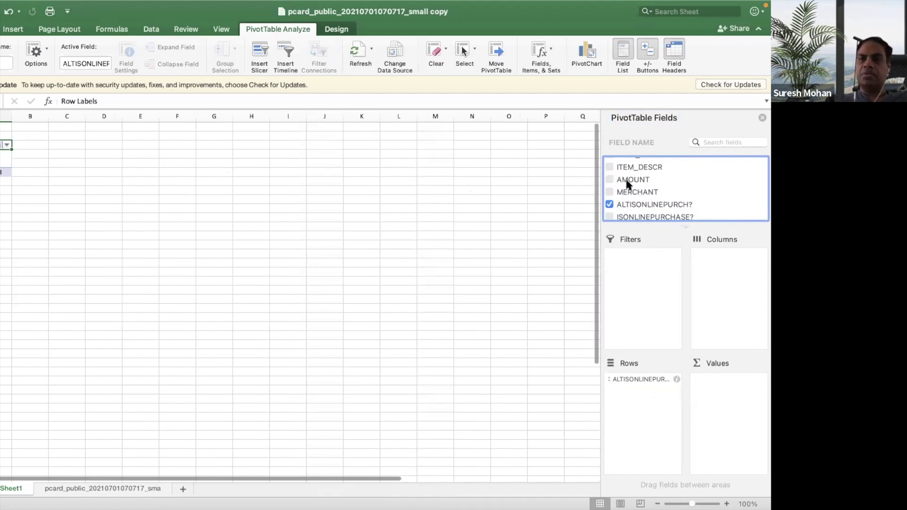
pyautogui.moveTo(626, 179); pyautogui.dragTo(731, 387)
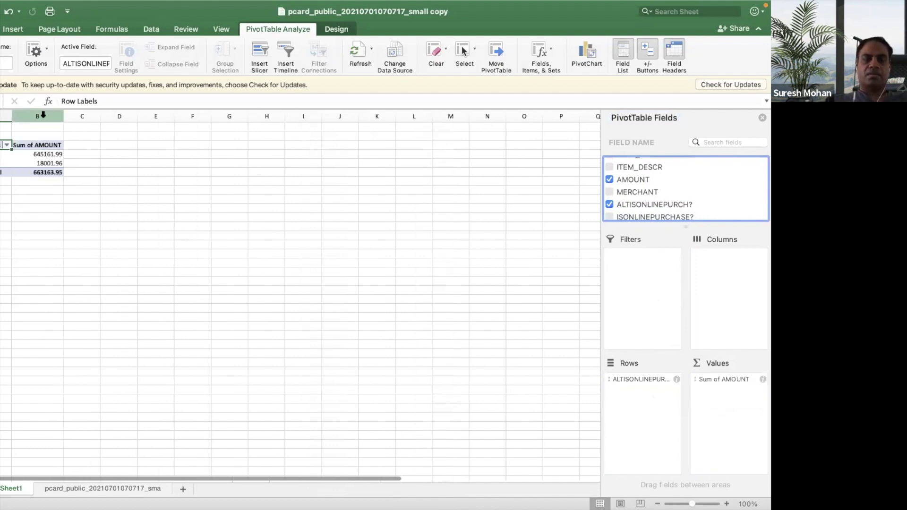
pyautogui.click(44, 245)
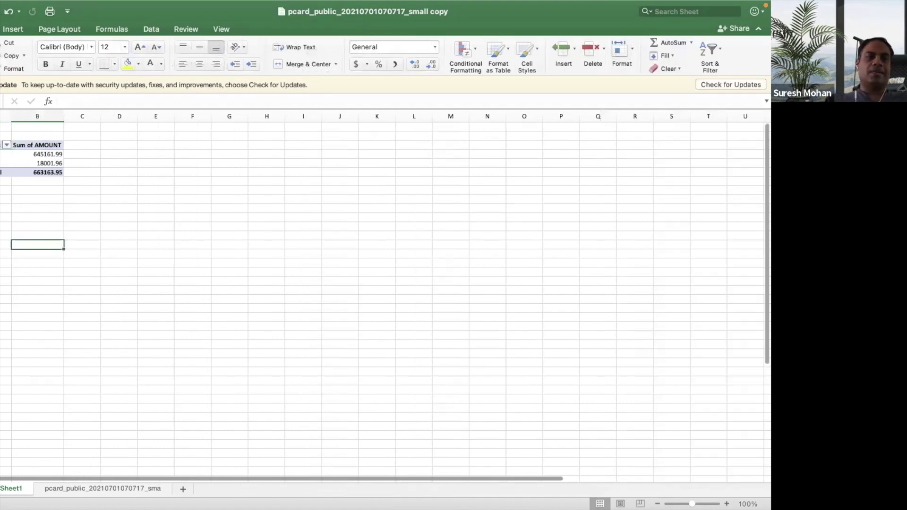
# Format column B's Sum of AMOUNT values as Accounting, e.g. $645,161.99 and $663,163.95 total.
pyautogui.click(10, 164)
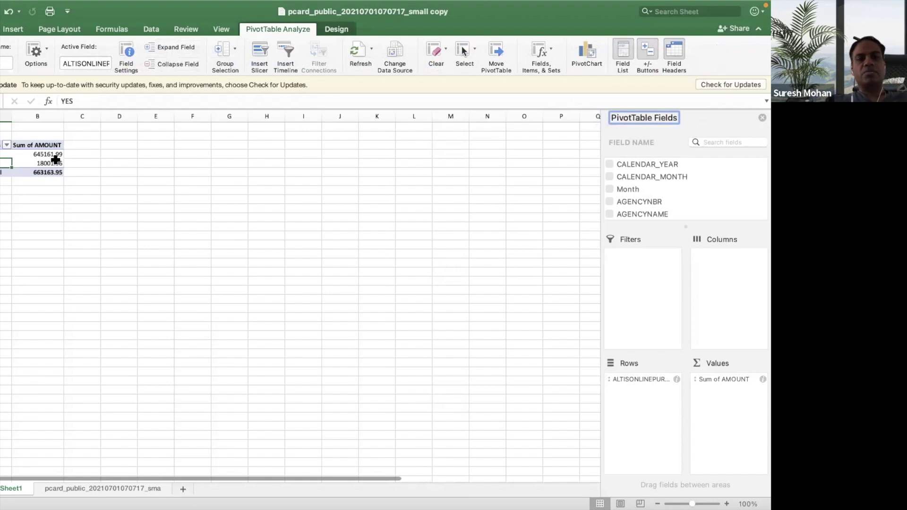
pyautogui.click(38, 116)
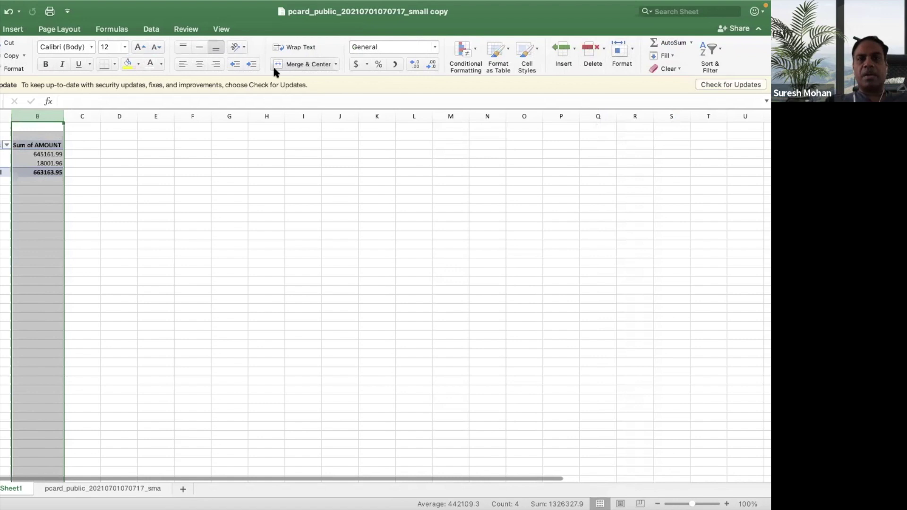
pyautogui.click(355, 66)
pyautogui.click(49, 199)
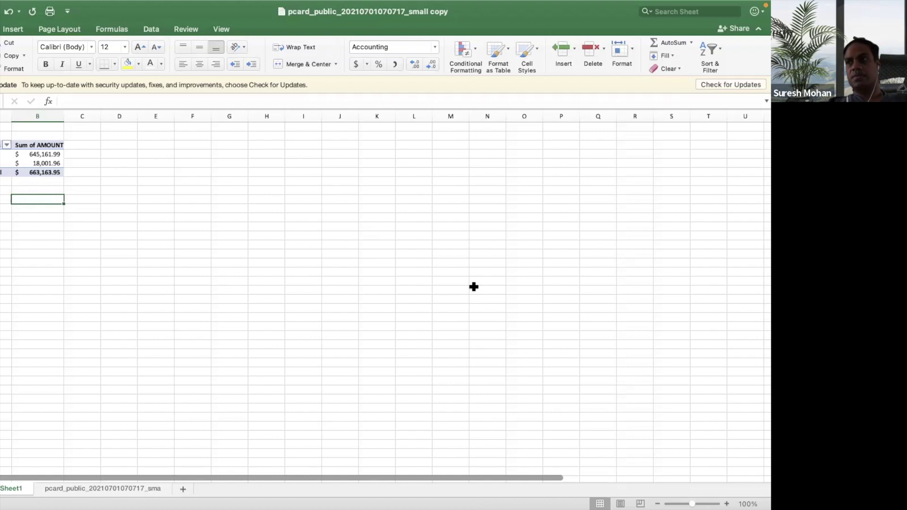
# Remove ALTISONLINEPURCH? from Rows and Sum of AMOUNT from Values.
pyautogui.click(4, 154)
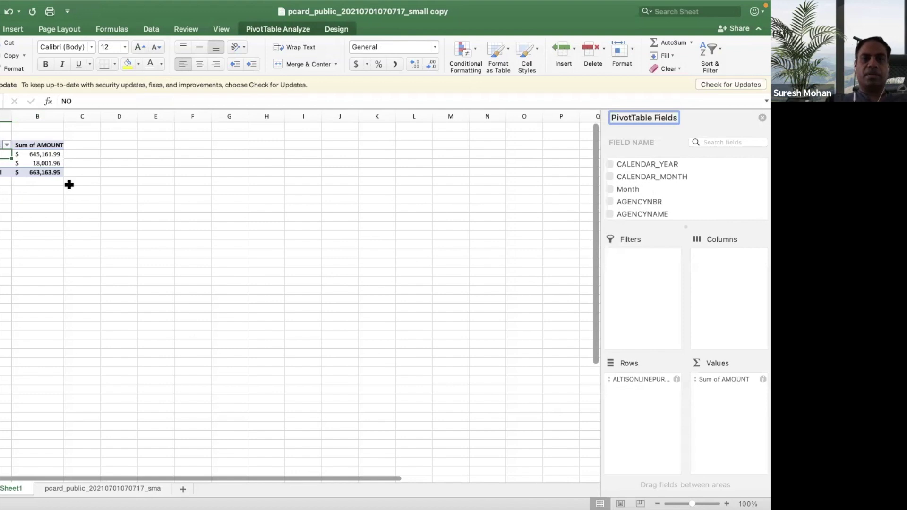
pyautogui.moveTo(649, 378); pyautogui.dragTo(710, 220)
pyautogui.moveTo(721, 374); pyautogui.dragTo(703, 205)
# Rebuild the pivot with agency rows and Sum of AMOUNT values, such as 409.37 and 30370.53.
pyautogui.scroll(-3, 689, 196)
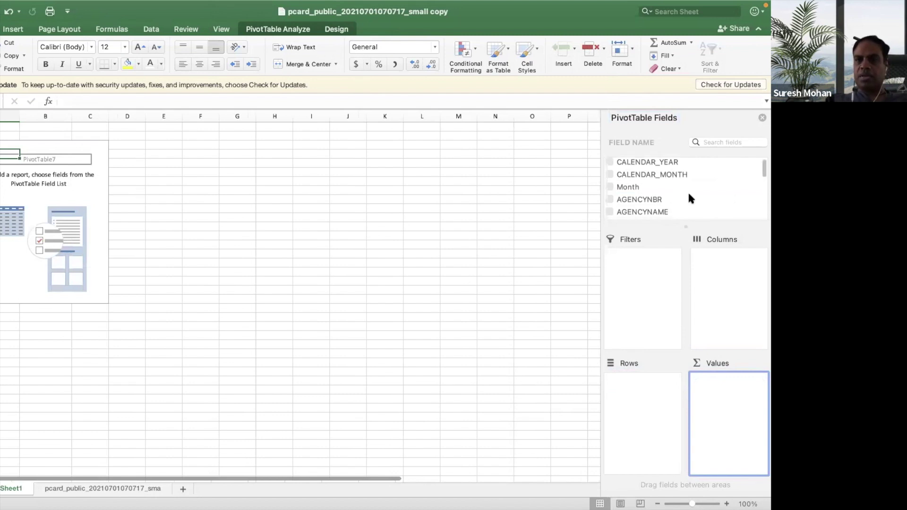
pyautogui.moveTo(654, 175); pyautogui.dragTo(648, 406)
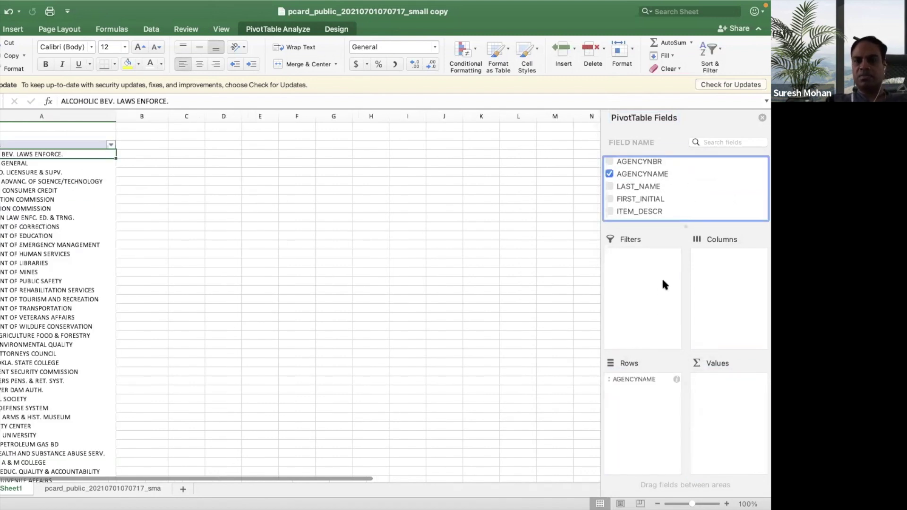
pyautogui.scroll(3, 687, 180)
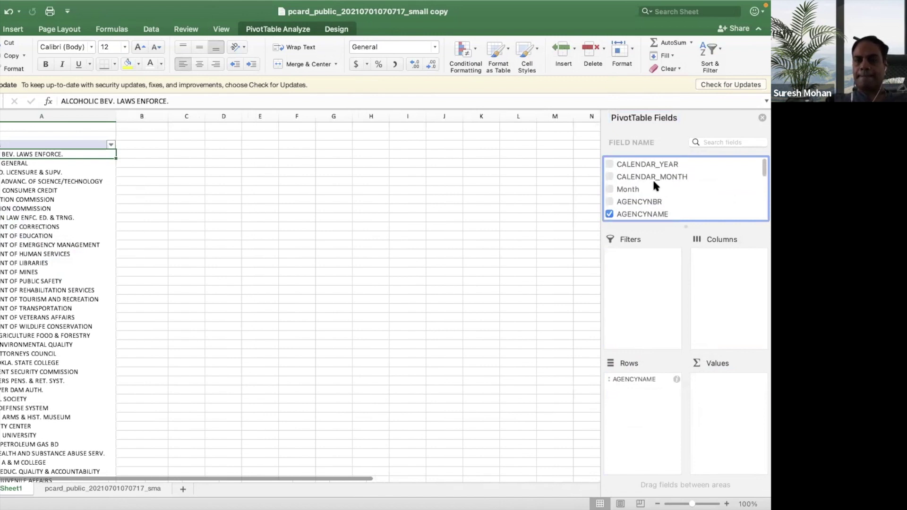
pyautogui.scroll(-7, 646, 189)
pyautogui.moveTo(641, 179); pyautogui.dragTo(733, 402)
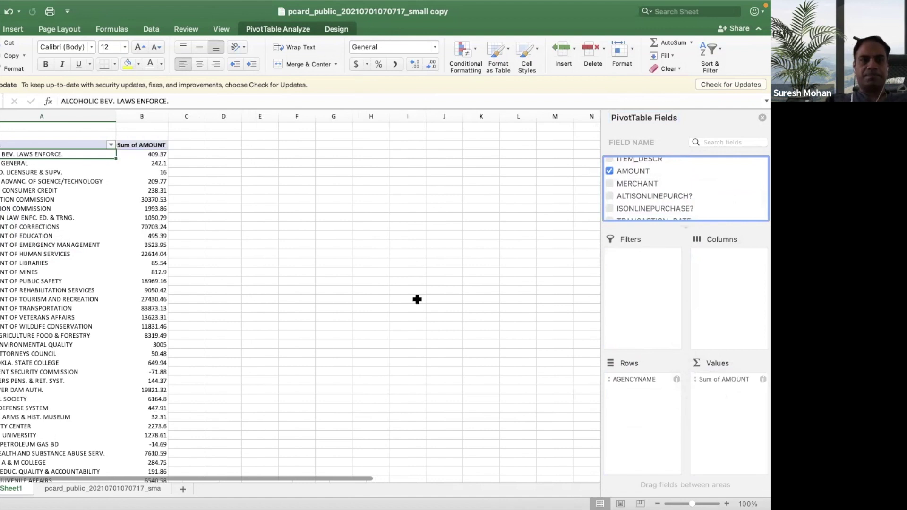
pyautogui.click(142, 117)
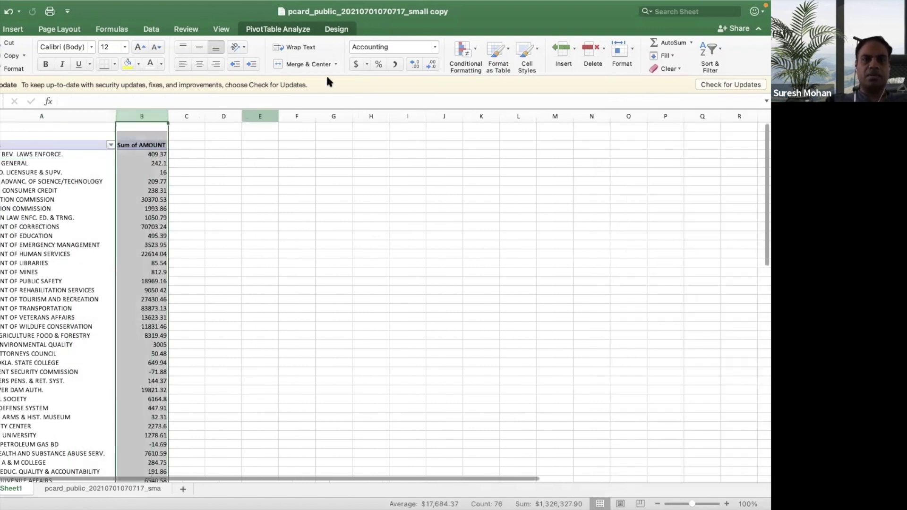
pyautogui.click(15, 282)
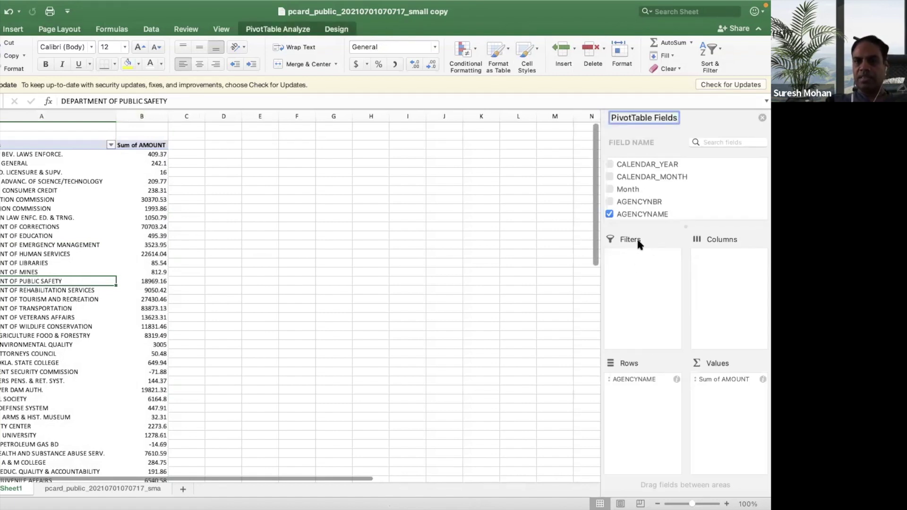
pyautogui.scroll(-1, 657, 201)
pyautogui.moveTo(654, 197); pyautogui.dragTo(650, 259)
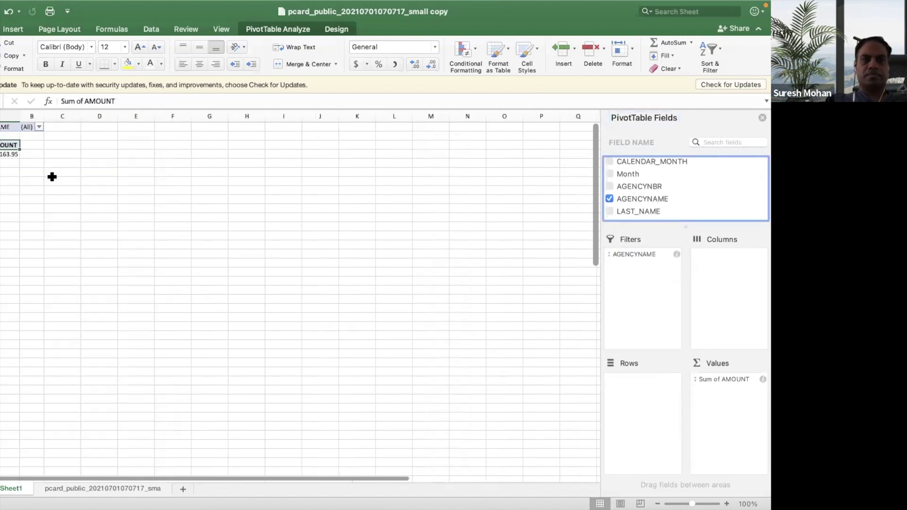
pyautogui.click(37, 124)
pyautogui.click(39, 126)
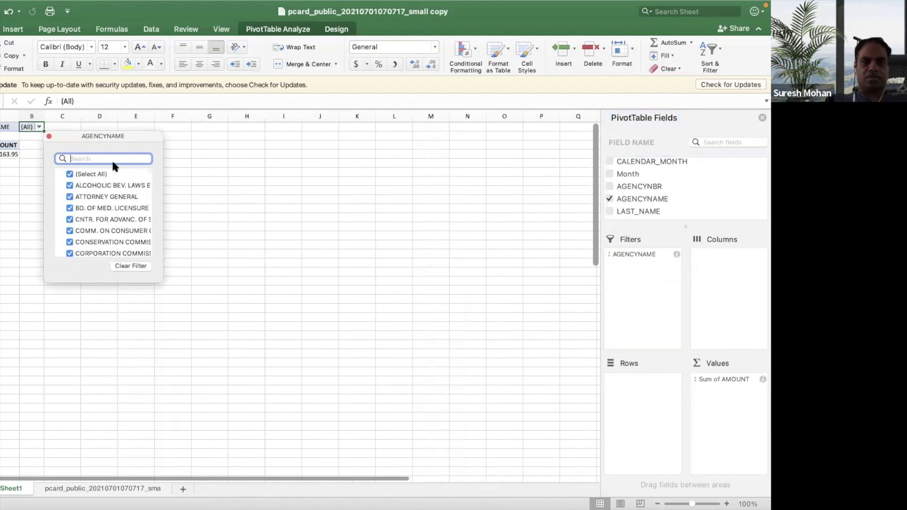
pyautogui.write('univ')
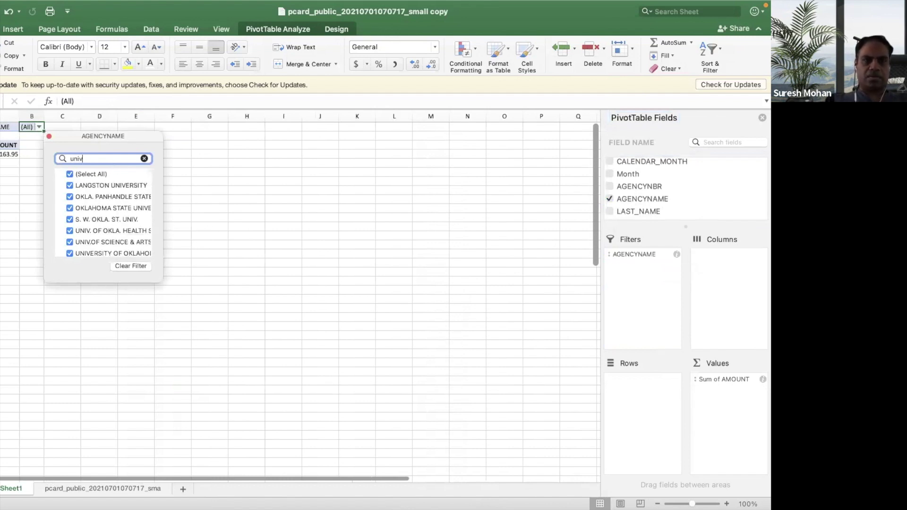
pyautogui.click(48, 136)
pyautogui.press('super+z')
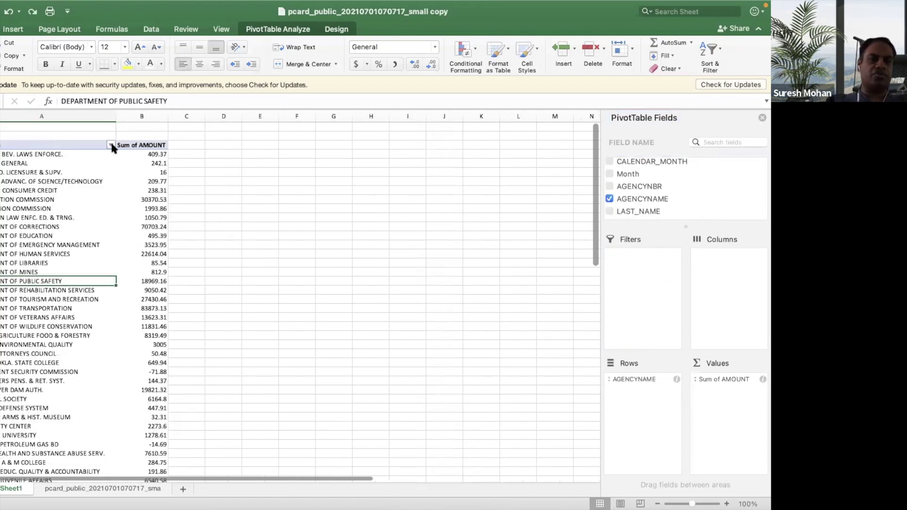
pyautogui.click(112, 146)
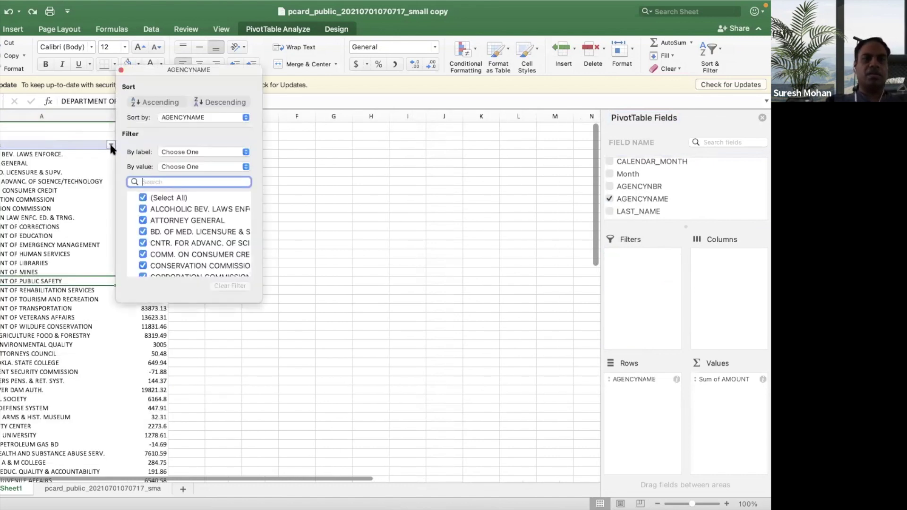
pyautogui.write('unimv')
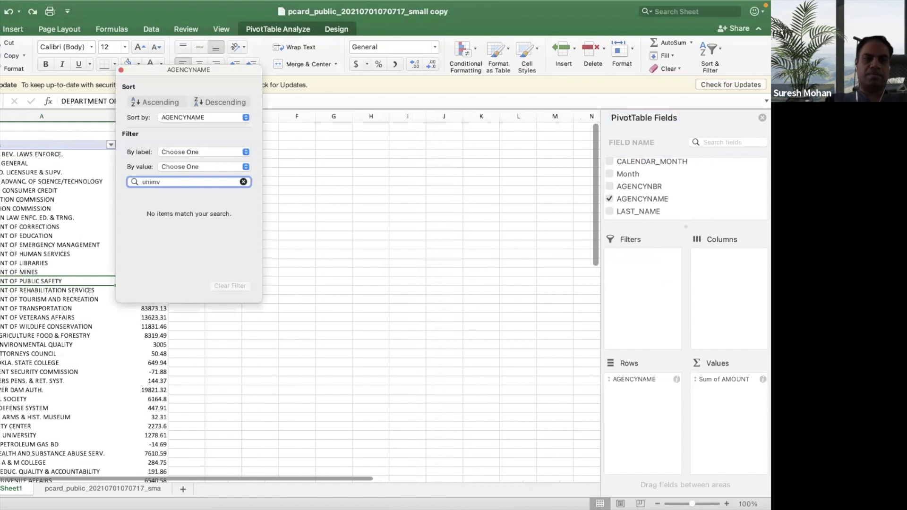
pyautogui.write('n')
pyautogui.write('ver')
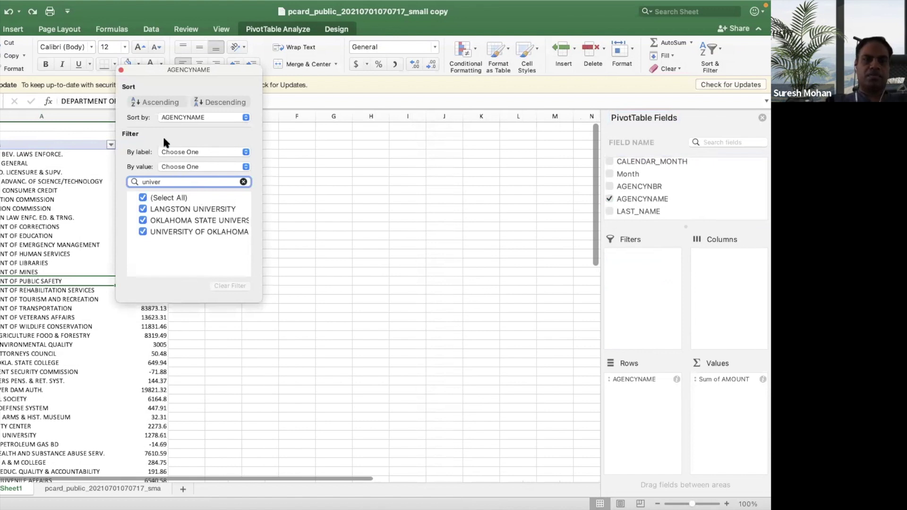
pyautogui.click(229, 262)
pyautogui.click(117, 67)
pyautogui.scroll(-5, 78, 301)
pyautogui.scroll(5, 78, 301)
pyautogui.click(112, 145)
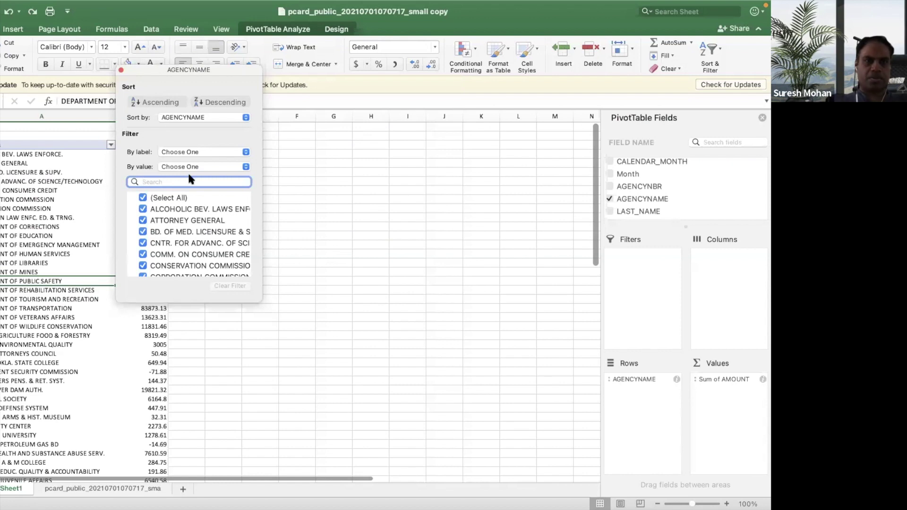
pyautogui.write('Univ')
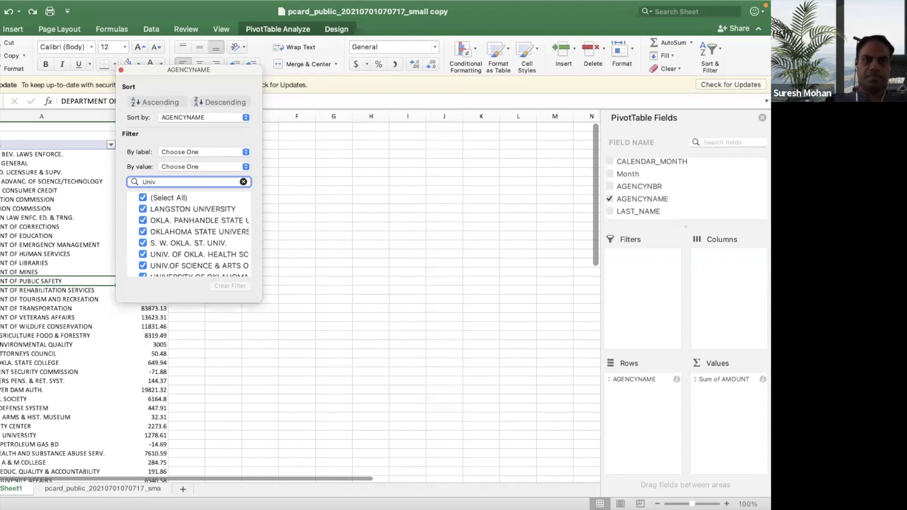
pyautogui.click(245, 168)
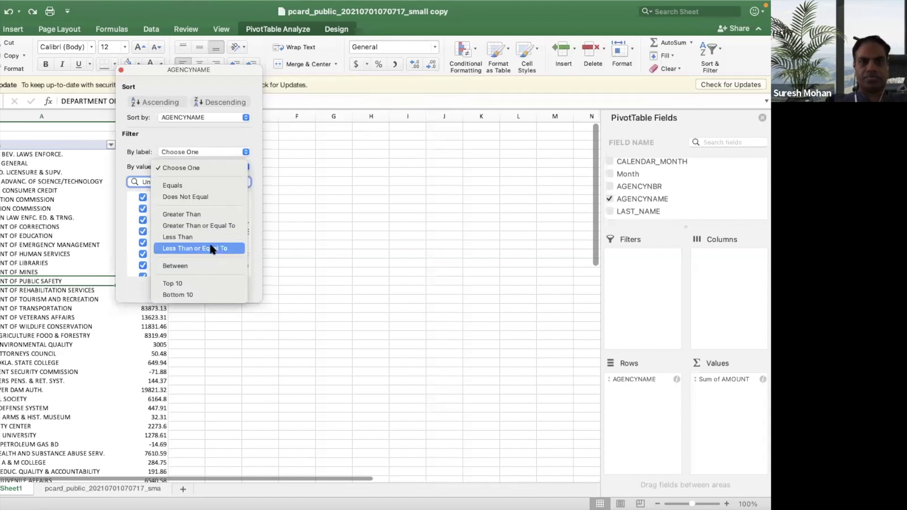
pyautogui.click(229, 169)
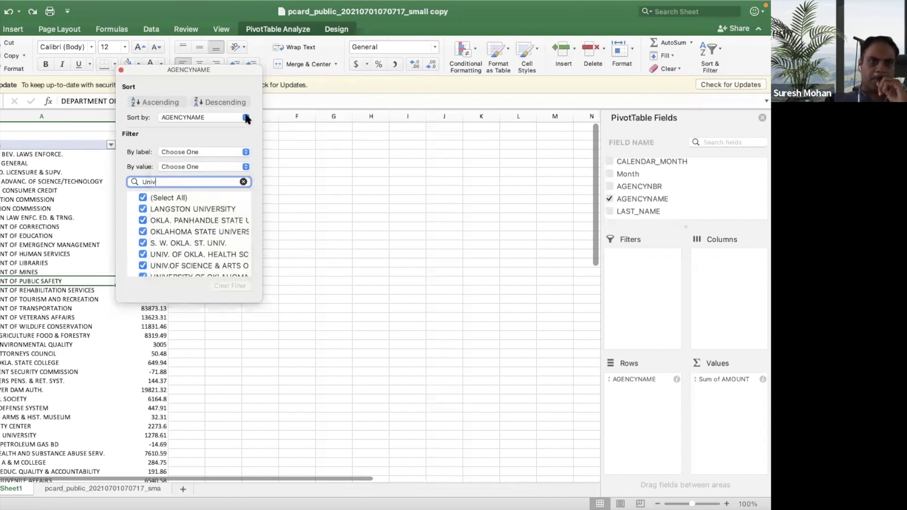
pyautogui.click(245, 151)
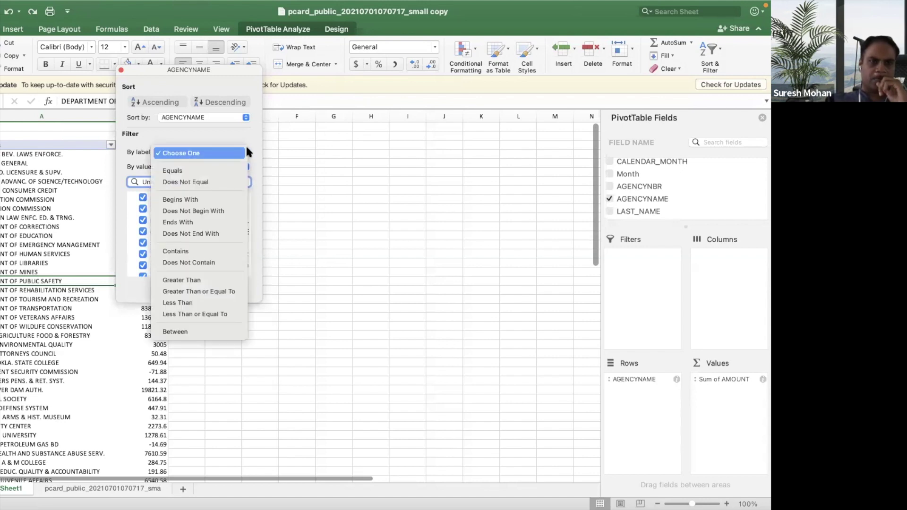
pyautogui.click(188, 252)
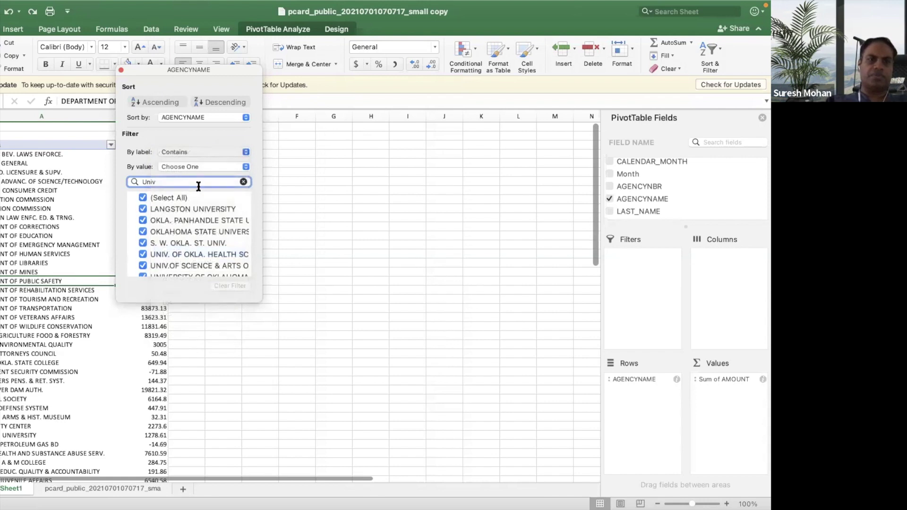
pyautogui.write('sity')
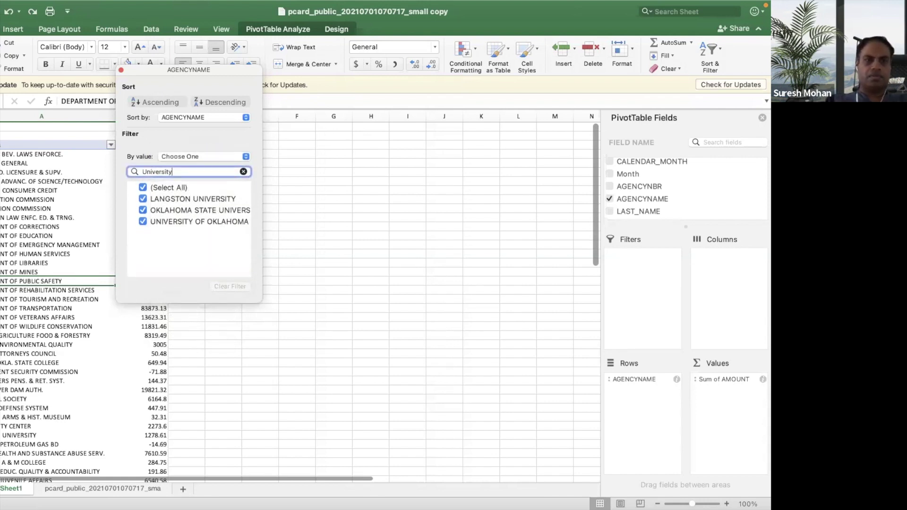
pyautogui.press('super+a')
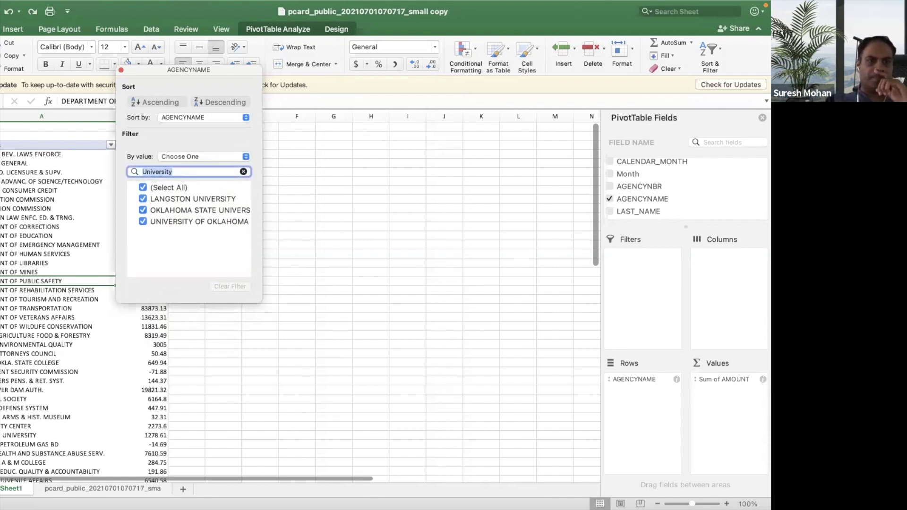
pyautogui.click(144, 188)
pyautogui.click(145, 188)
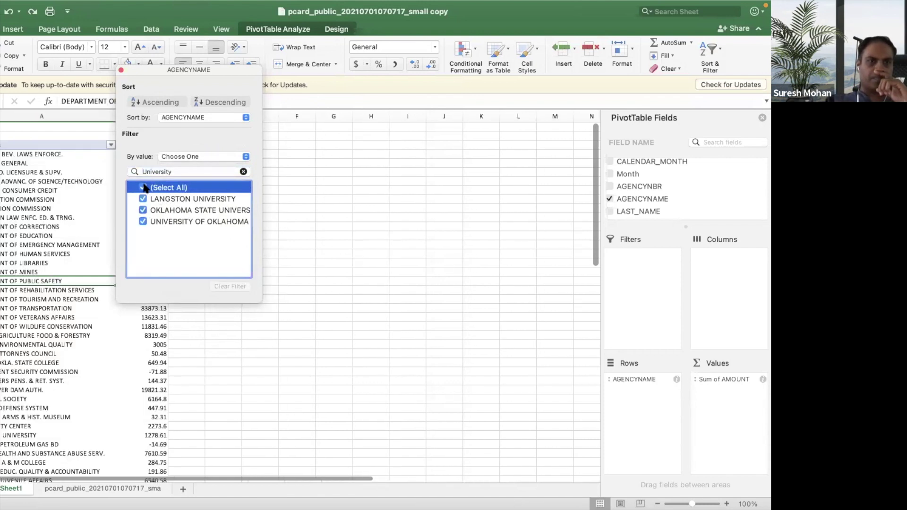
pyautogui.click(121, 70)
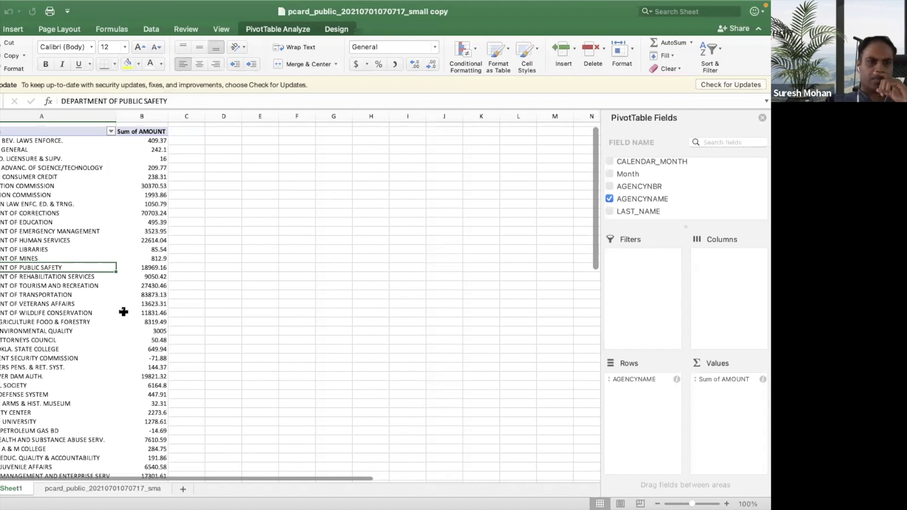
pyautogui.scroll(1, 123, 312)
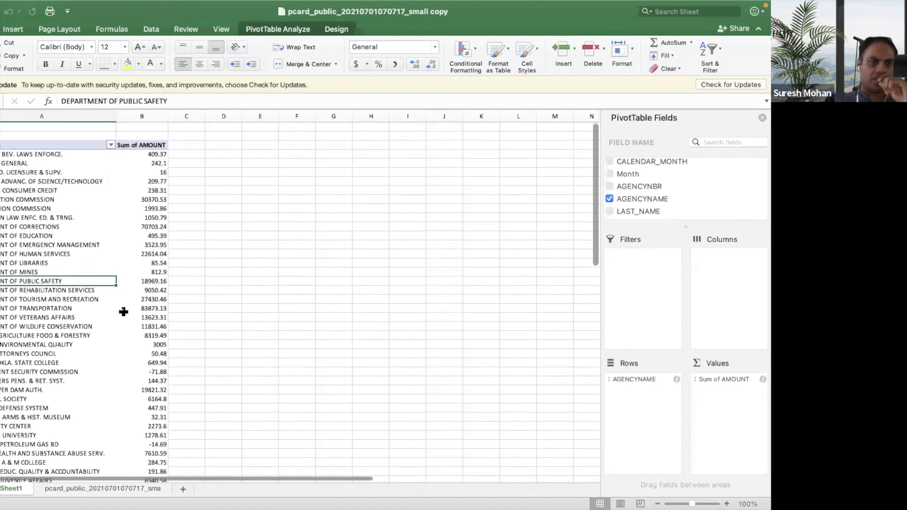
pyautogui.click(111, 146)
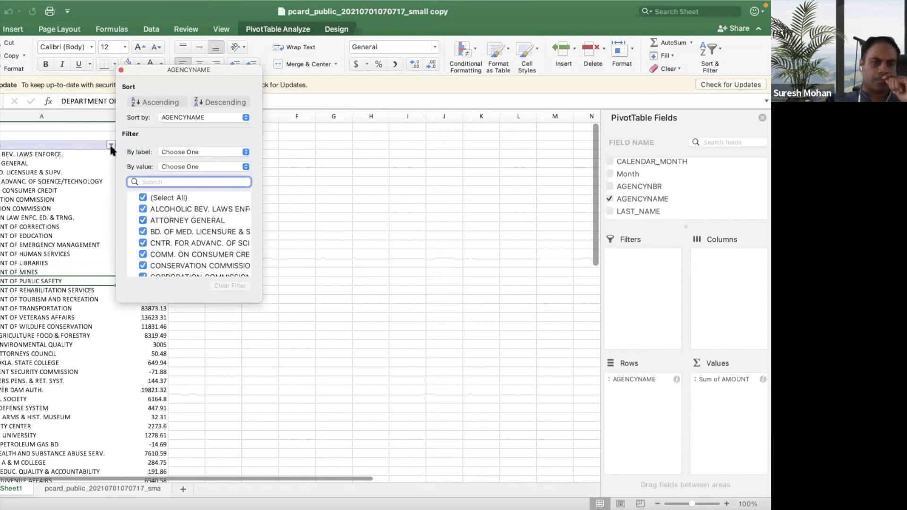
pyautogui.scroll(-3, 173, 228)
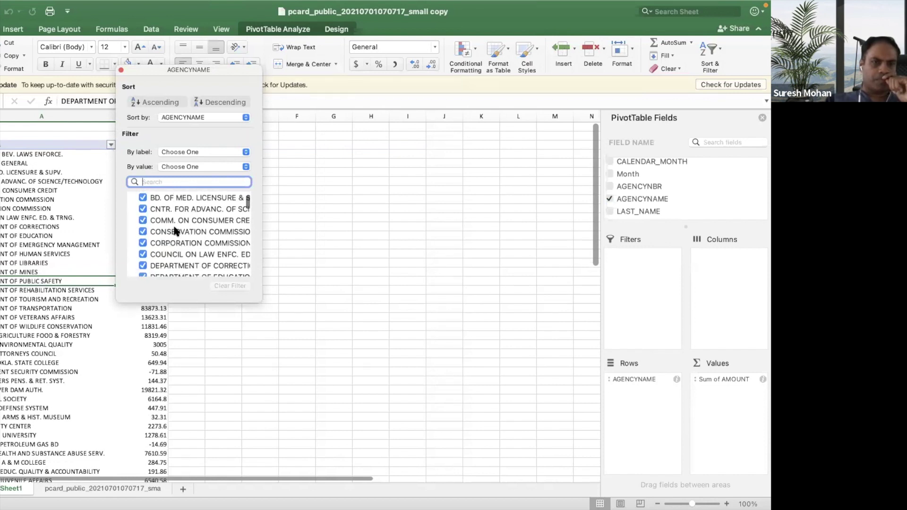
pyautogui.click(246, 167)
pyautogui.click(247, 153)
pyautogui.click(247, 151)
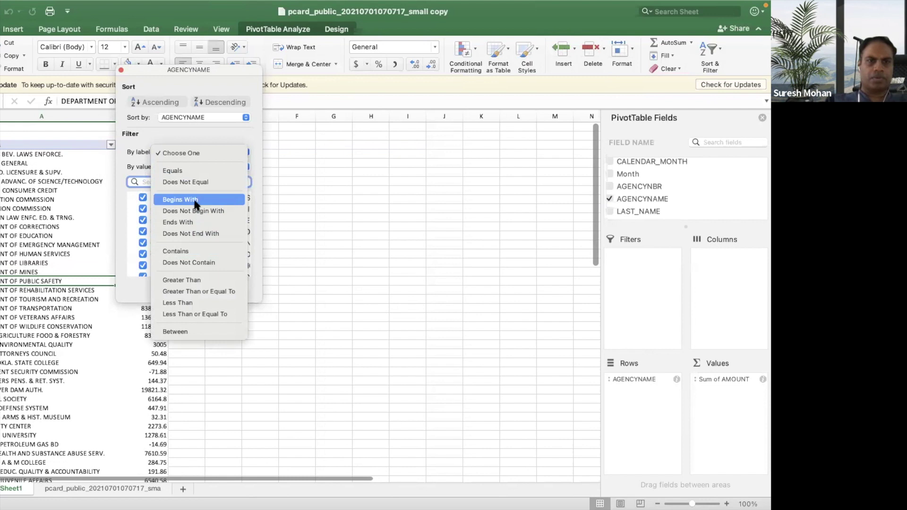
pyautogui.click(195, 221)
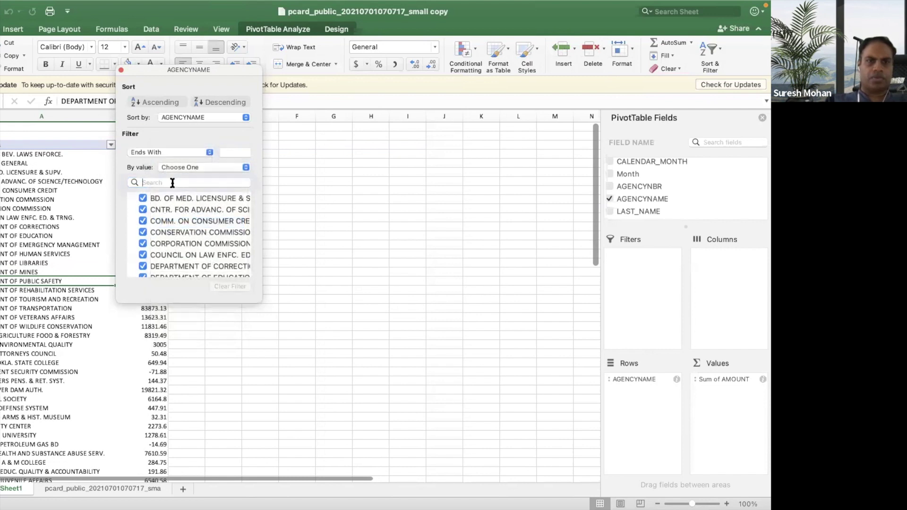
pyautogui.write('Univ')
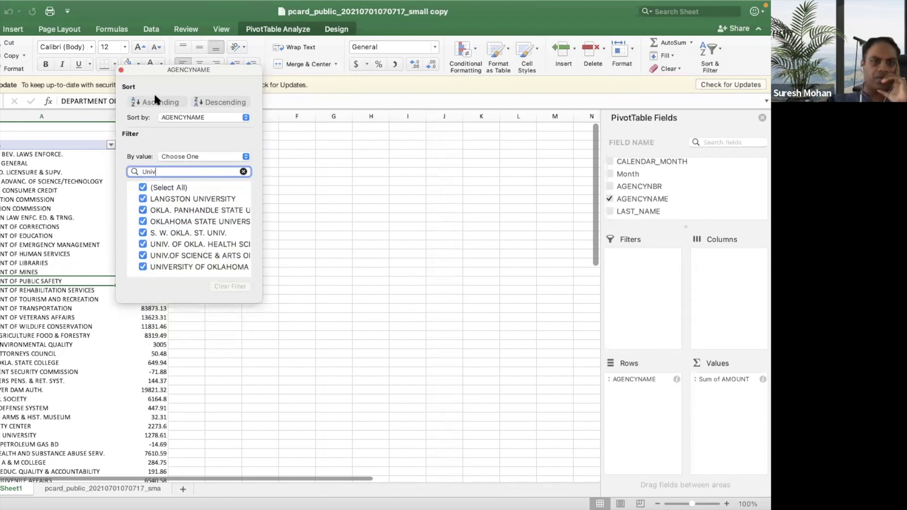
pyautogui.click(120, 70)
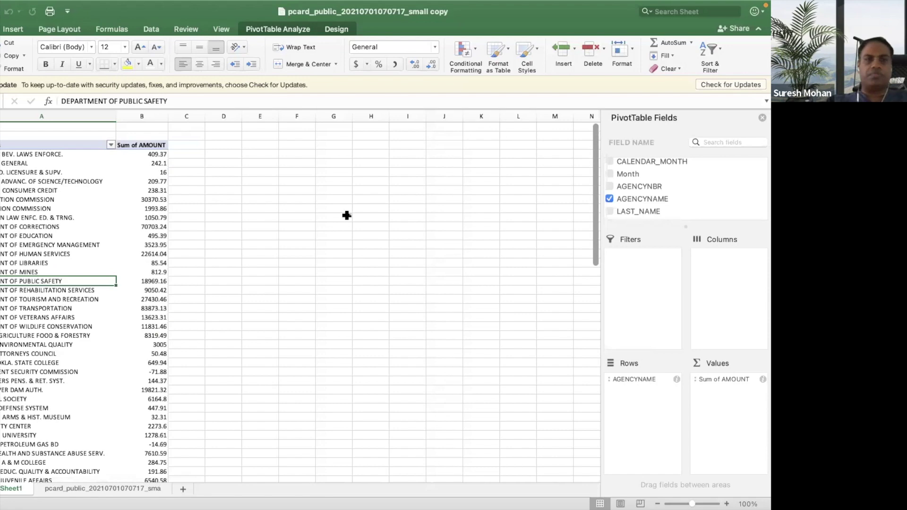
# On the pcard data sheet, insert a blank column at K before ALTISONLINEPURCH?
pyautogui.click(86, 487)
pyautogui.scroll(15, 258, 262)
pyautogui.hscroll(-10, 258, 262)
pyautogui.scroll(20, 258, 262)
pyautogui.hscroll(8, 526, 132)
pyautogui.scroll(7, 526, 131)
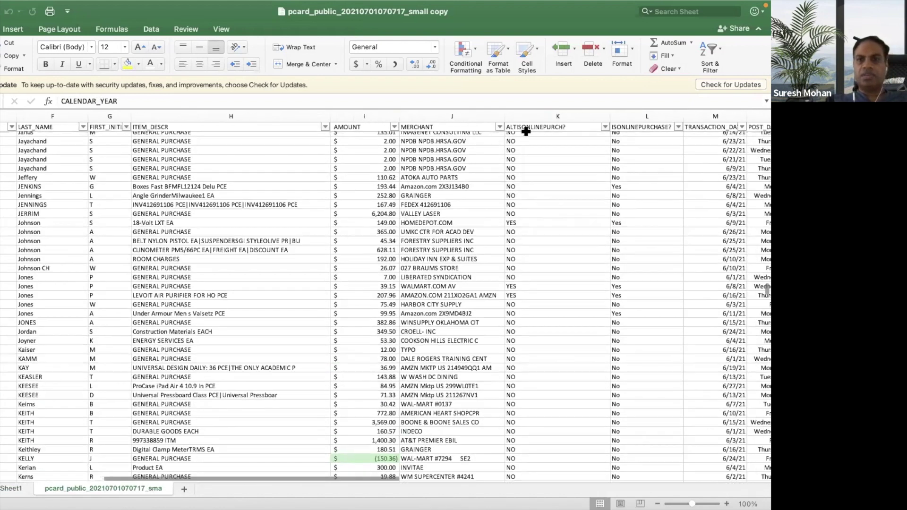
pyautogui.scroll(2, 526, 132)
pyautogui.hscroll(2, 526, 131)
pyautogui.rightClick(490, 116)
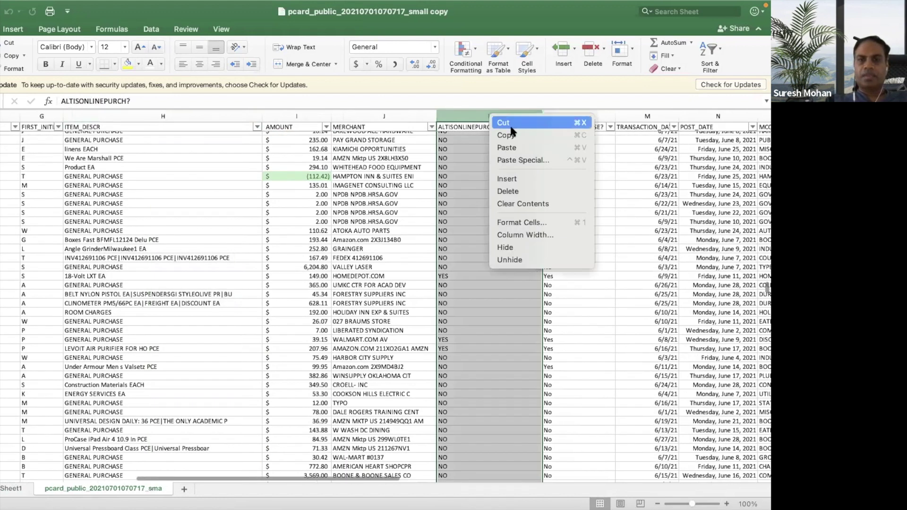
pyautogui.click(517, 178)
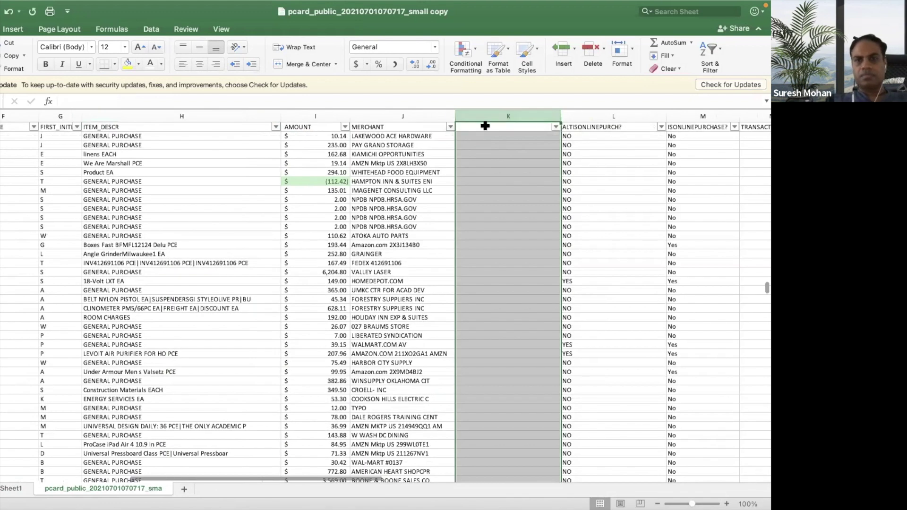
# Enter the heading IsEducation in cell K1.
pyautogui.click(485, 126)
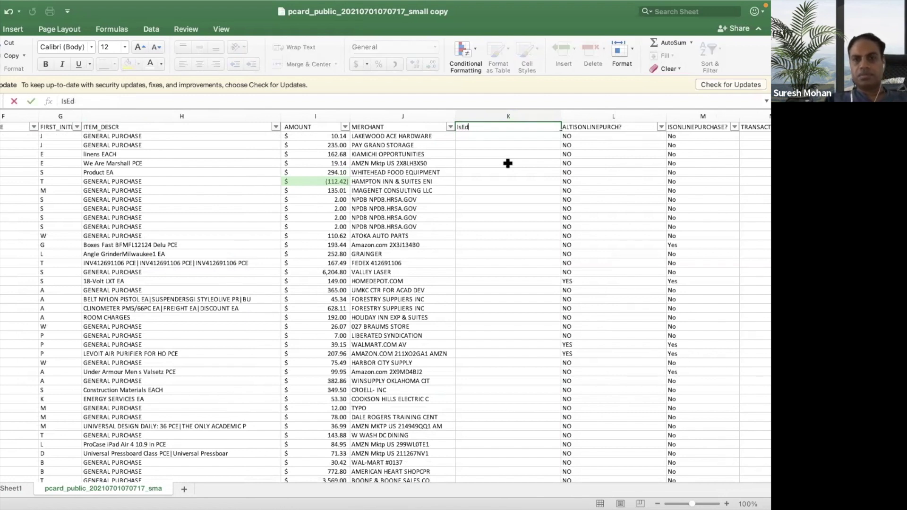
pyautogui.write('Education')
pyautogui.press('Return')
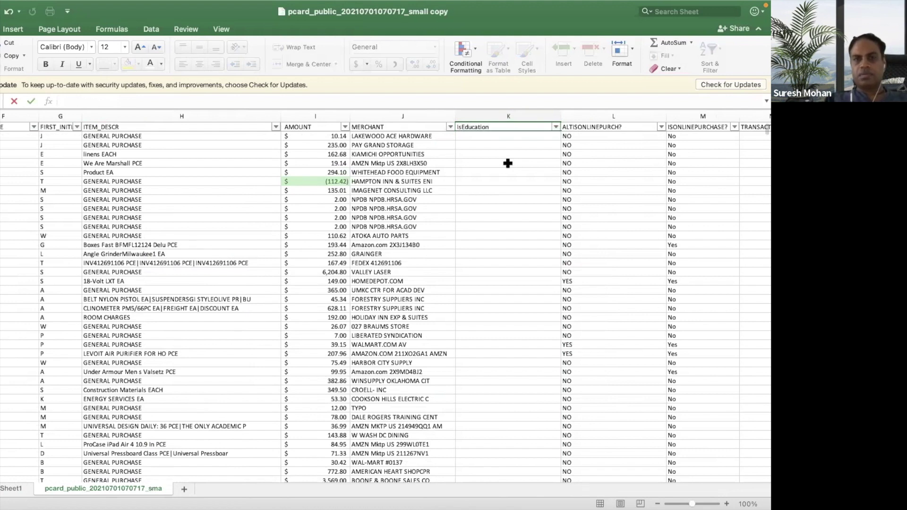
pyautogui.scroll(10, 508, 163)
pyautogui.hscroll(-10, 471, 168)
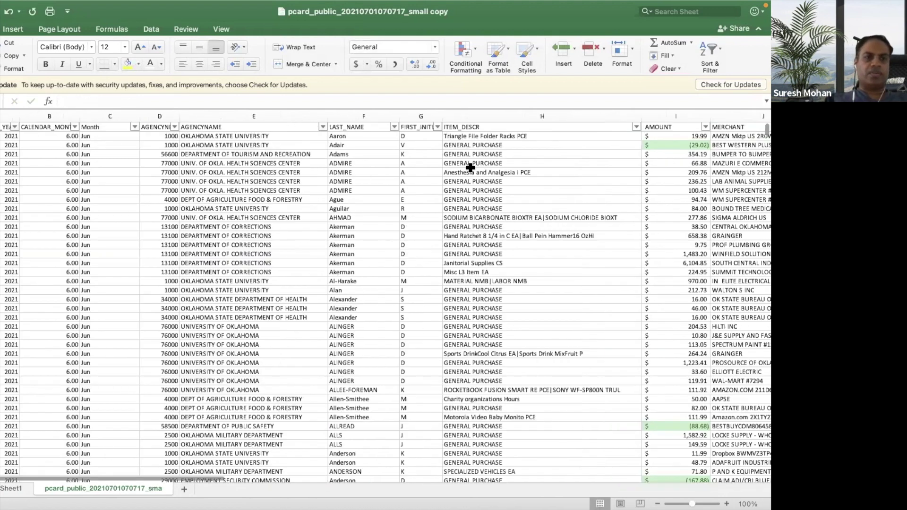
# Filter AGENCYNAME to show only the university agencies.
pyautogui.click(306, 126)
pyautogui.click(366, 176)
pyautogui.write('U')
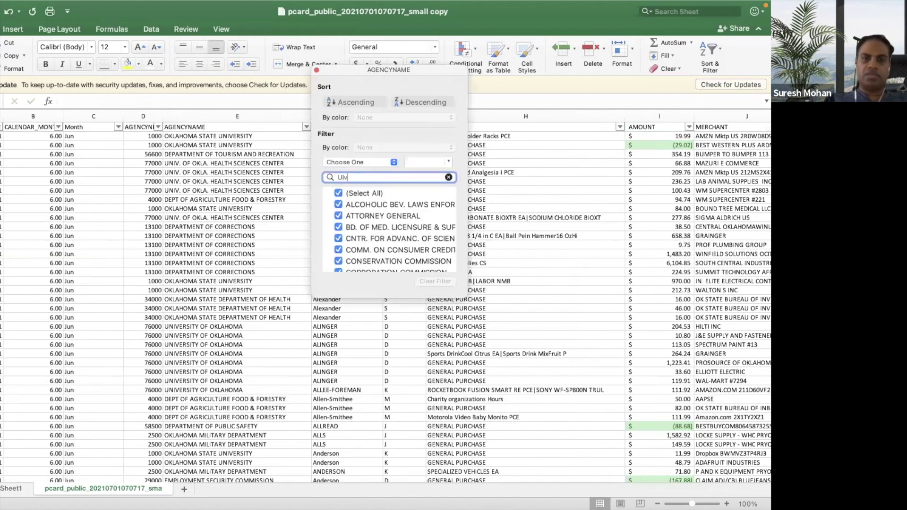
pyautogui.write('iv')
pyautogui.press('BackSpace')
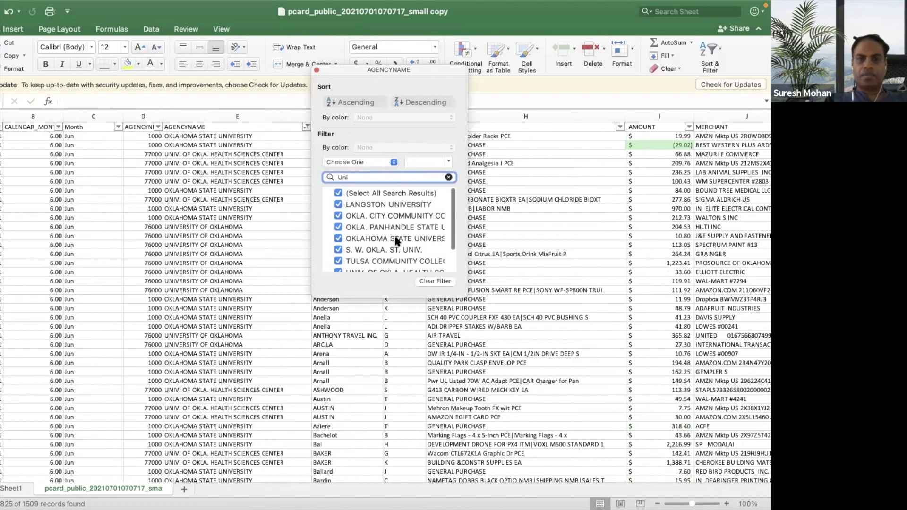
pyautogui.write('vesity')
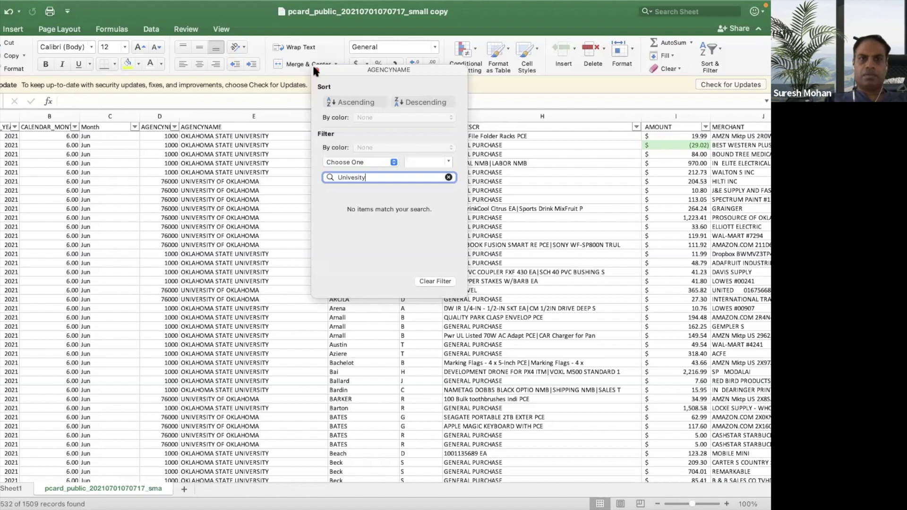
pyautogui.press('Escape')
# Enter Educational in K2 and fill it down the filtered university rows.
pyautogui.hscroll(10, 401, 229)
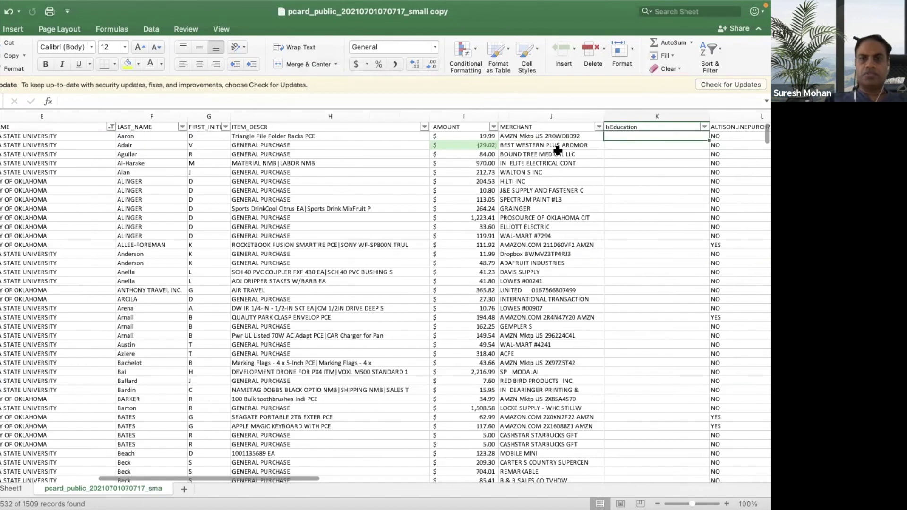
pyautogui.write('E')
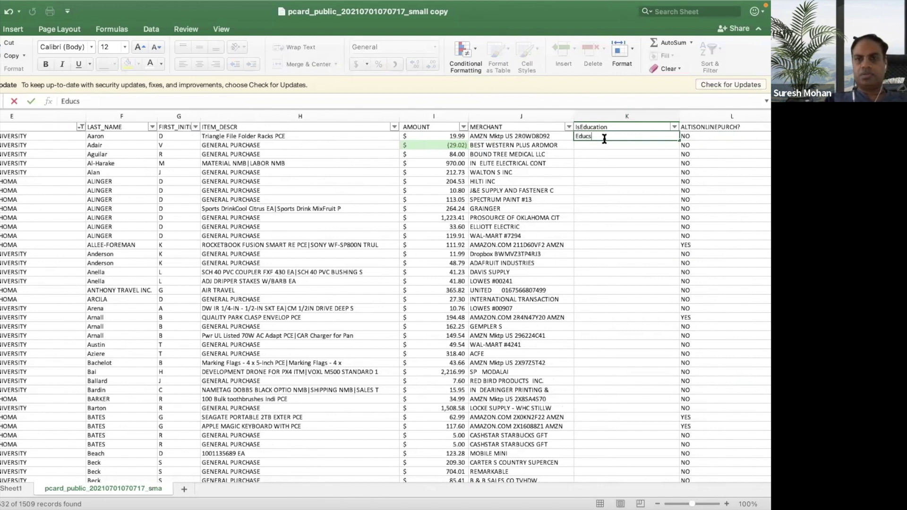
pyautogui.write('ducational')
pyautogui.press('Return')
pyautogui.click(630, 137)
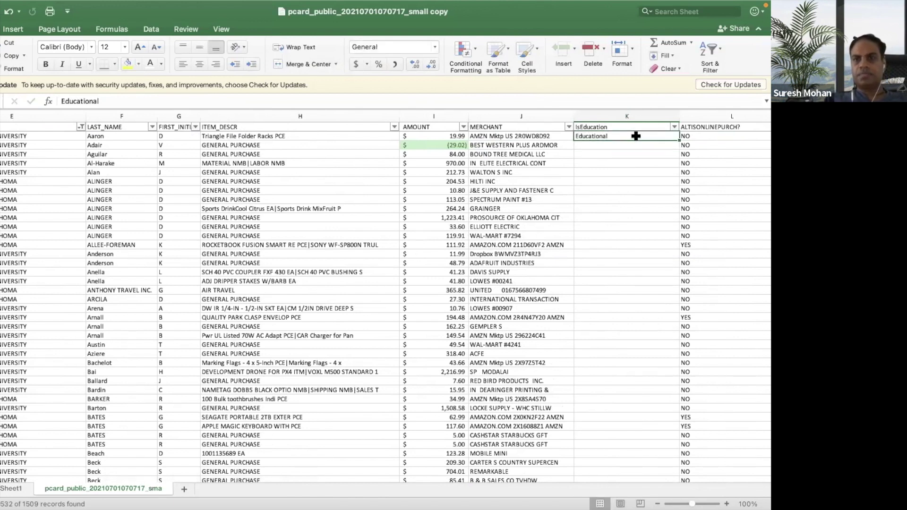
pyautogui.doubleClick(679, 138)
pyautogui.press('super+Right')
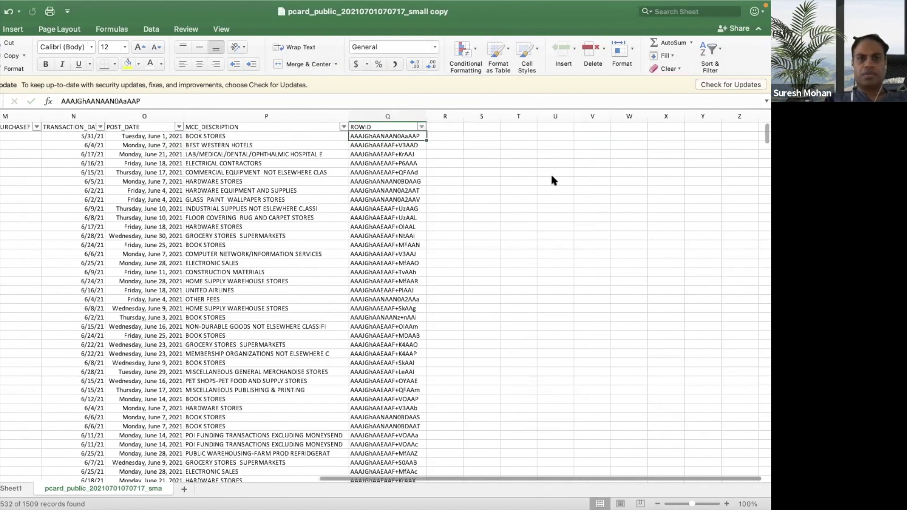
pyautogui.hscroll(-10, 553, 180)
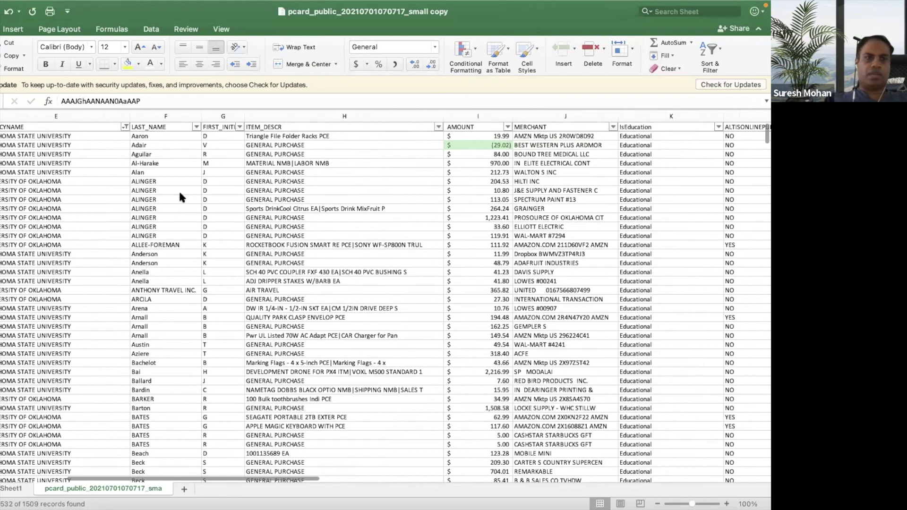
# Filter AGENCYNAME to show only the college agencies.
pyautogui.click(197, 127)
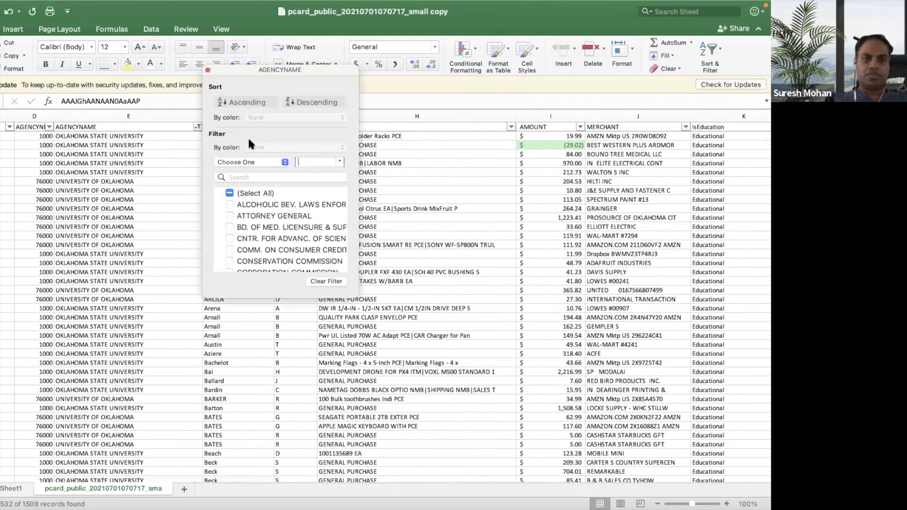
pyautogui.click(263, 177)
pyautogui.write('college')
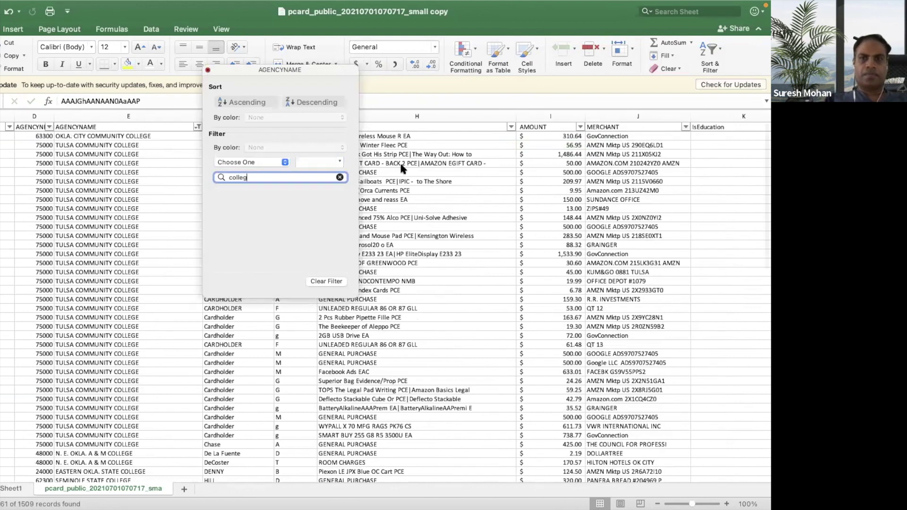
pyautogui.click(207, 70)
pyautogui.hscroll(-1, 478, 218)
# Enter Educational in K2 for the first college row, correcting its spelling.
pyautogui.click(663, 137)
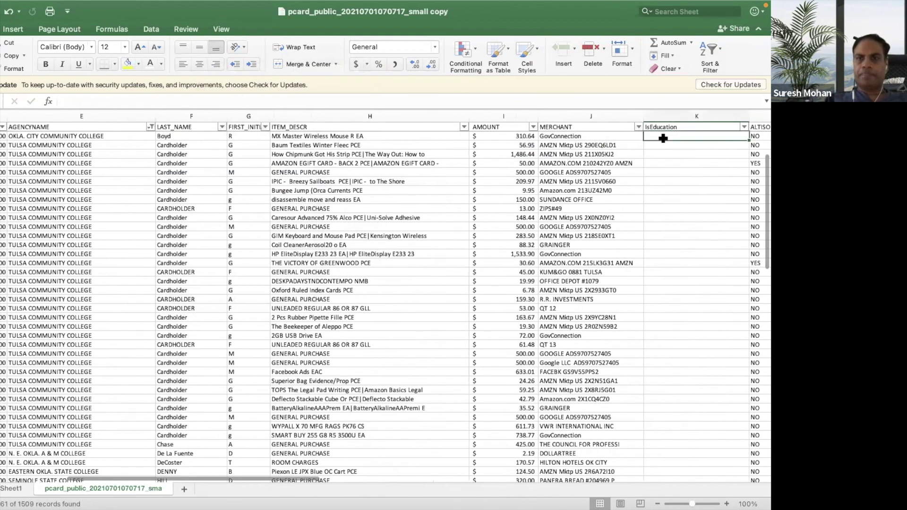
pyautogui.write('Eduatioal')
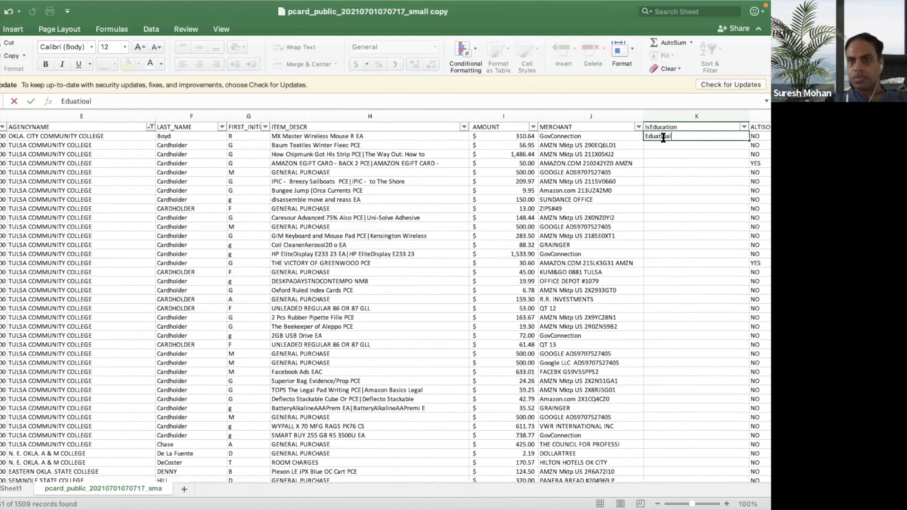
pyautogui.press('Return')
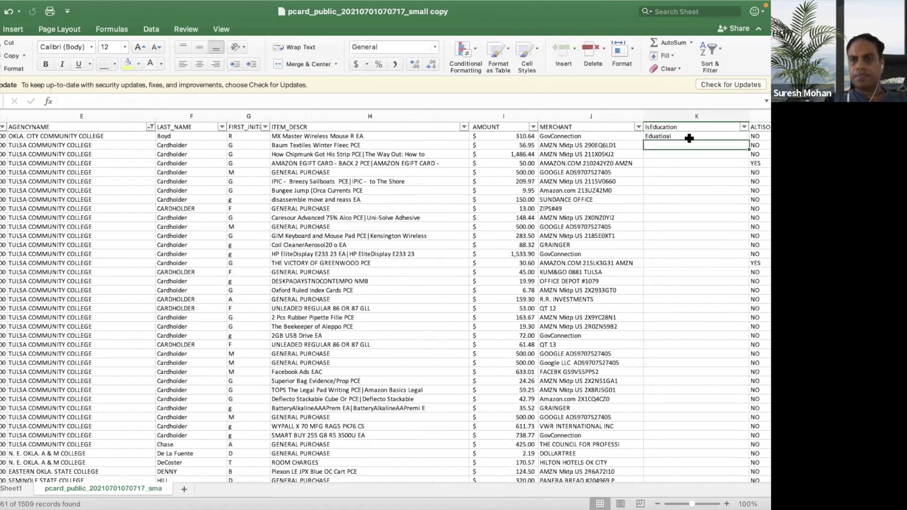
pyautogui.click(71, 101)
pyautogui.write('c')
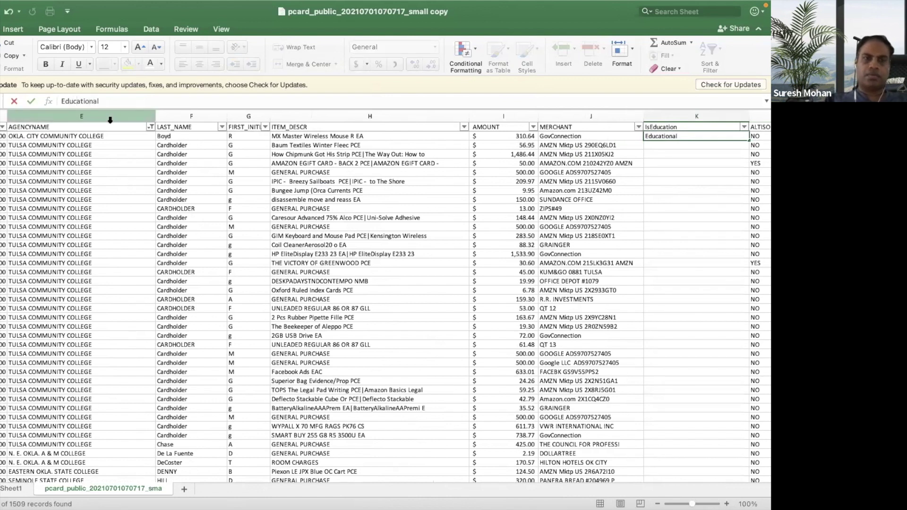
pyautogui.press('Return')
pyautogui.click(708, 135)
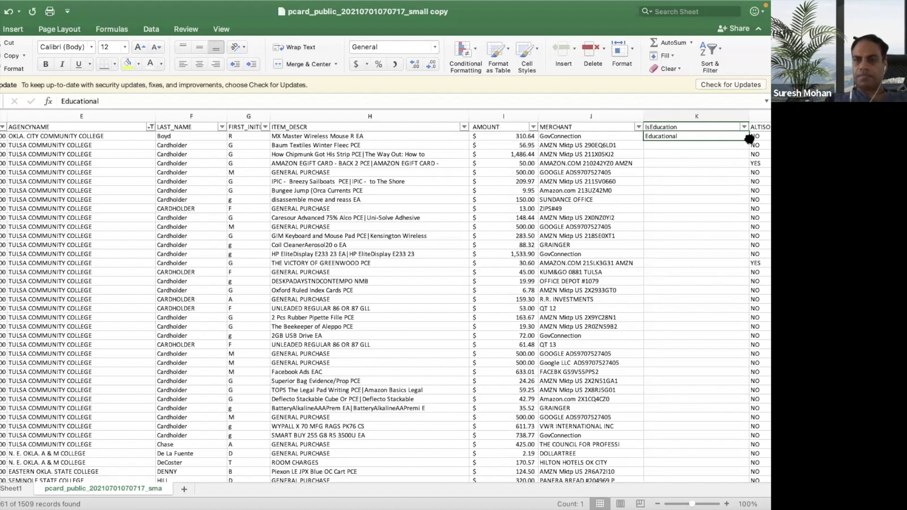
pyautogui.click(751, 138)
pyautogui.click(747, 142)
pyautogui.click(743, 137)
# Copy Educational from K2 and paste it down column K to the last college row.
pyautogui.hscroll(3, 707, 180)
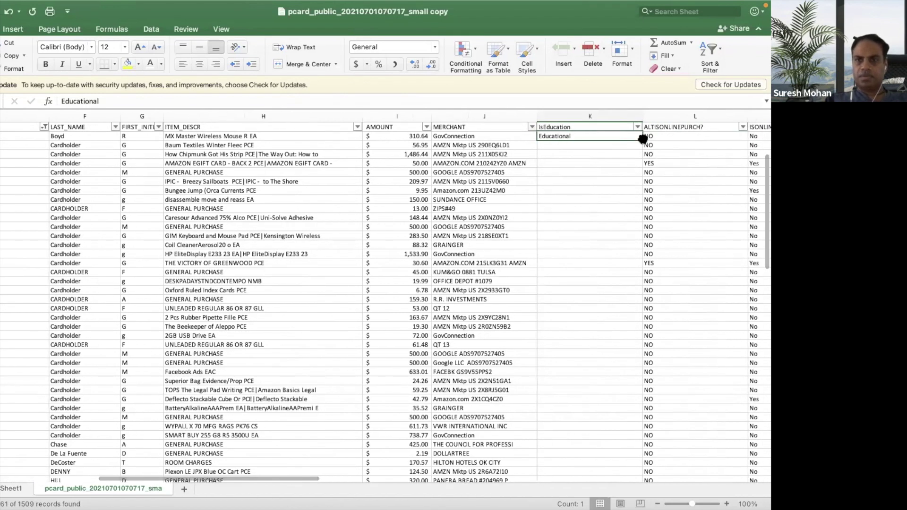
pyautogui.press('Down')
pyautogui.hotkey('ctrl', 'Right')
pyautogui.hotkey('ctrl', 'Right')
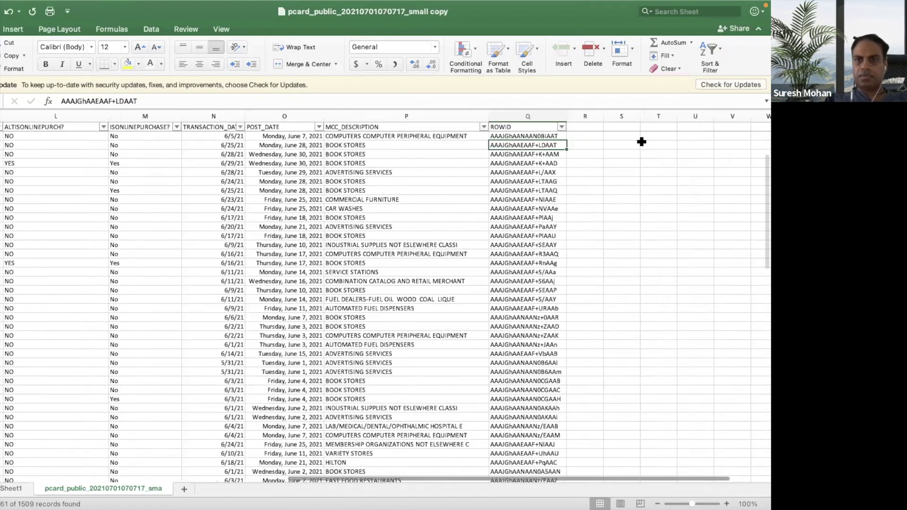
pyautogui.hscroll(3, 449, 241)
pyautogui.hscroll(-3, 449, 241)
pyautogui.hscroll(-8, 449, 241)
pyautogui.click(350, 136)
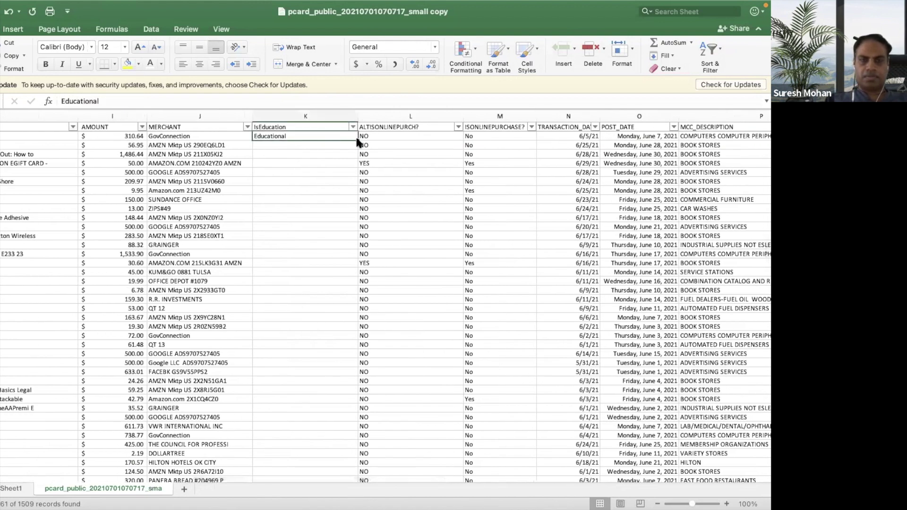
pyautogui.press('Up')
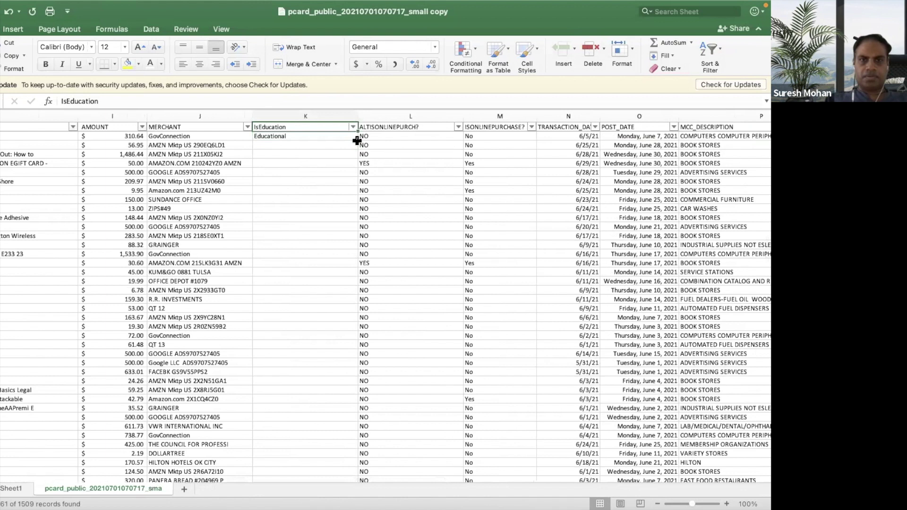
pyautogui.click(358, 138)
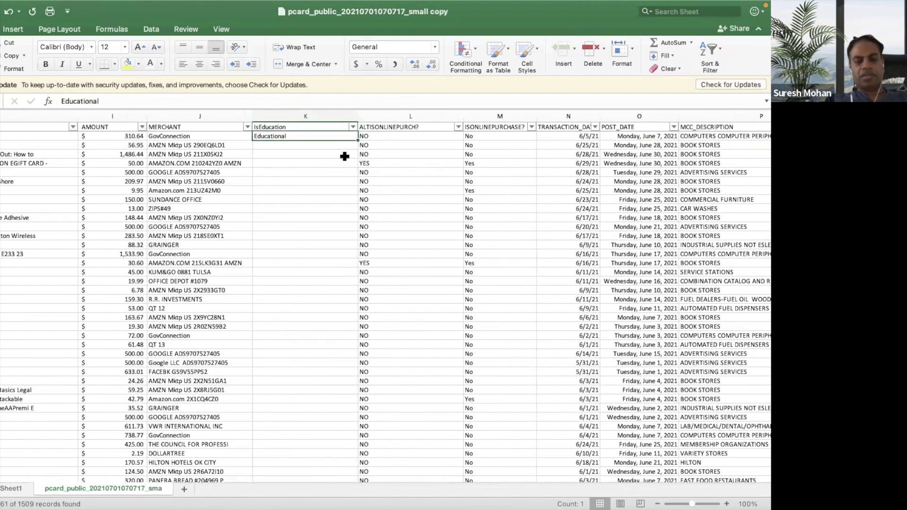
pyautogui.press('super+c')
pyautogui.click(321, 147)
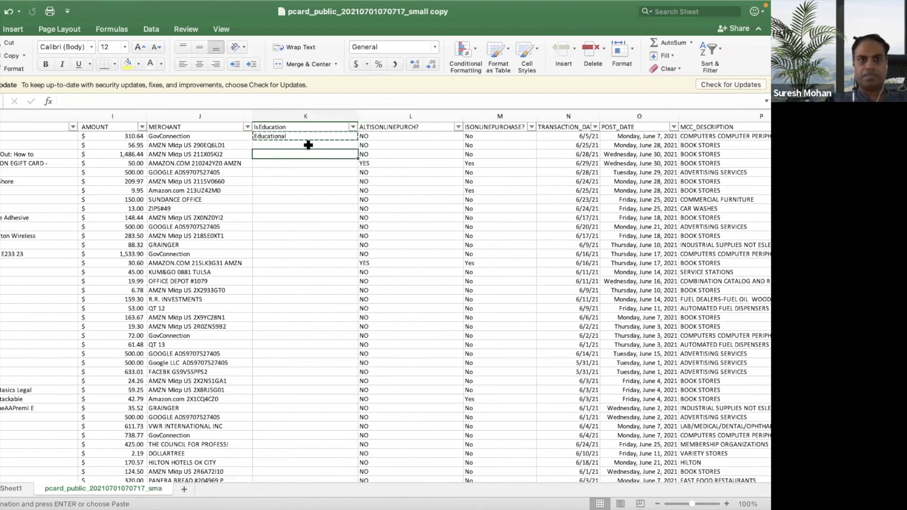
pyautogui.scroll(-15, 340, 193)
pyautogui.hscroll(-3, 340, 193)
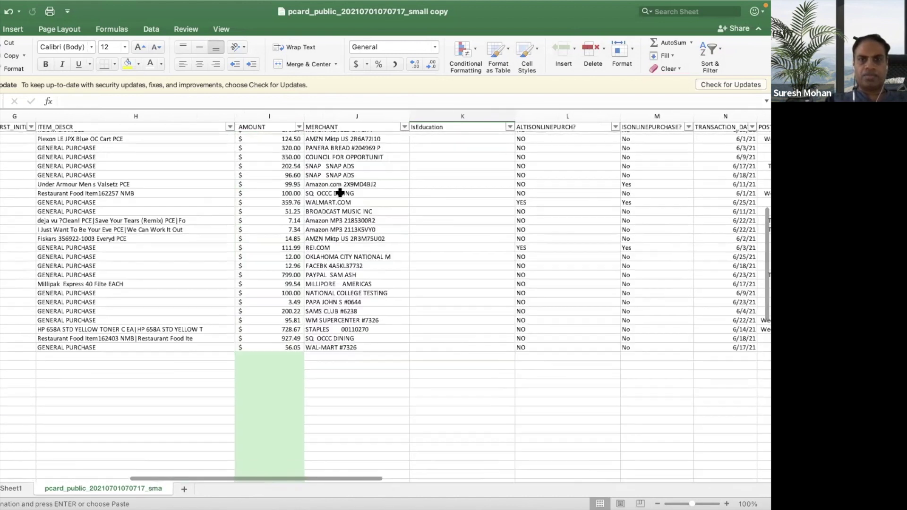
pyautogui.hscroll(-2, 463, 331)
pyautogui.keyDown('shift'); pyautogui.click(475, 362); pyautogui.keyUp('shift')
pyautogui.press('super+v')
pyautogui.scroll(12, 502, 288)
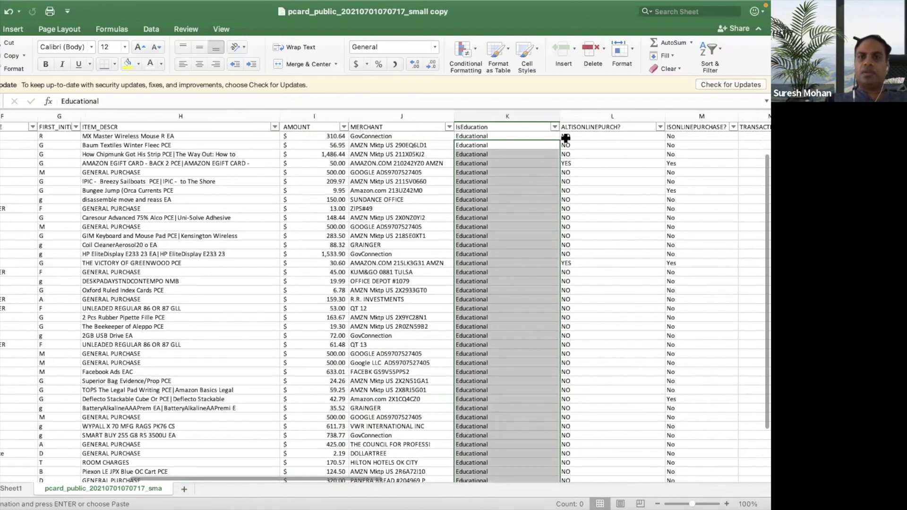
pyautogui.hscroll(-3, 175, 163)
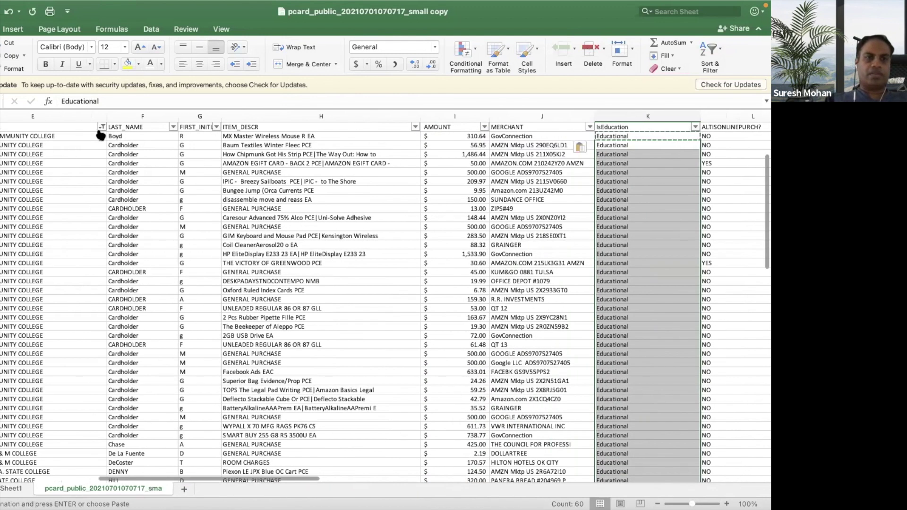
# Clear the AGENCYNAME filter so all purchase rows show.
pyautogui.click(101, 127)
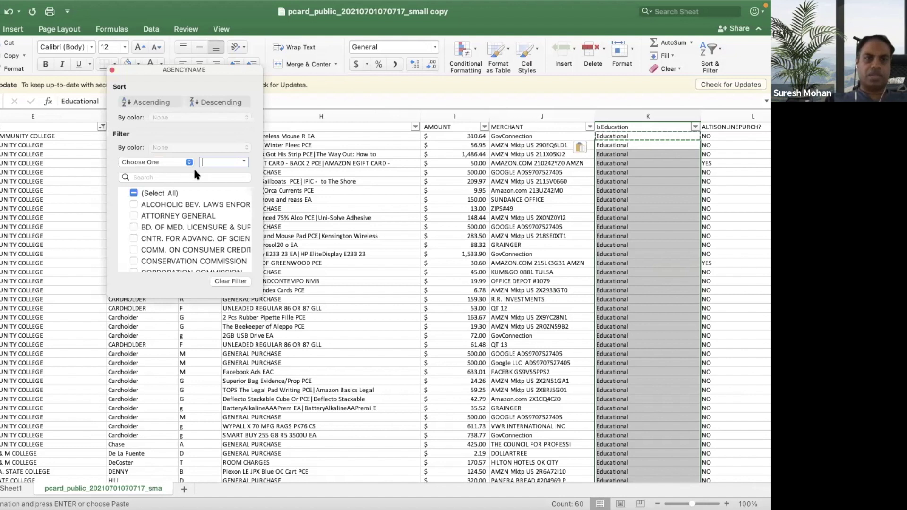
pyautogui.click(134, 194)
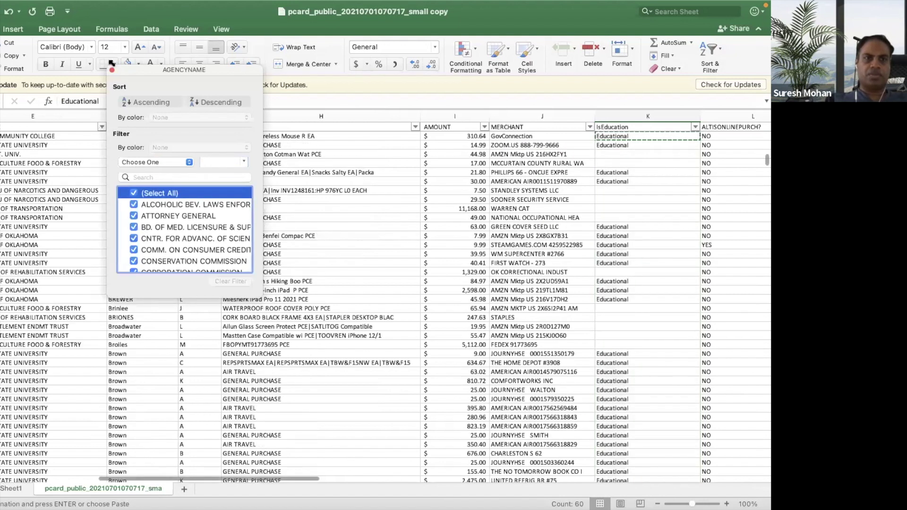
pyautogui.click(112, 70)
pyautogui.scroll(2, 451, 218)
pyautogui.hscroll(3, 451, 218)
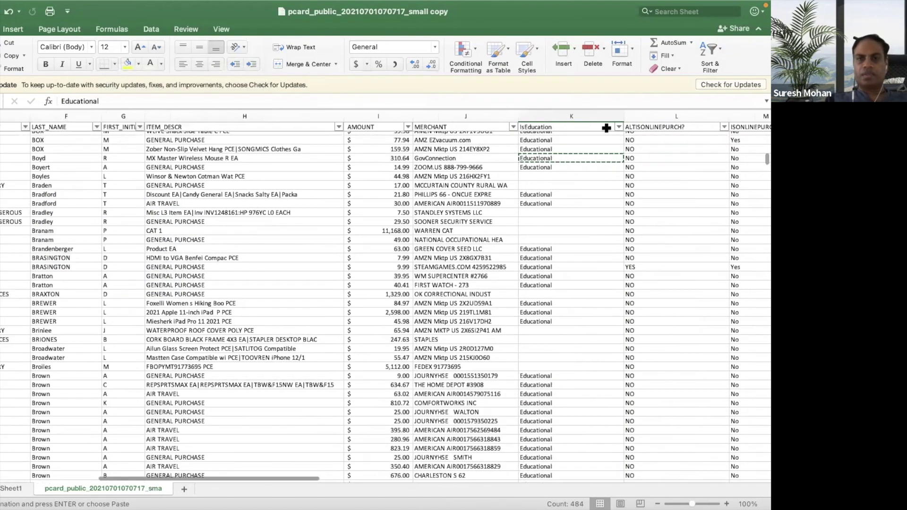
# Filter IsEducation to show only rows with blank values.
pyautogui.click(573, 128)
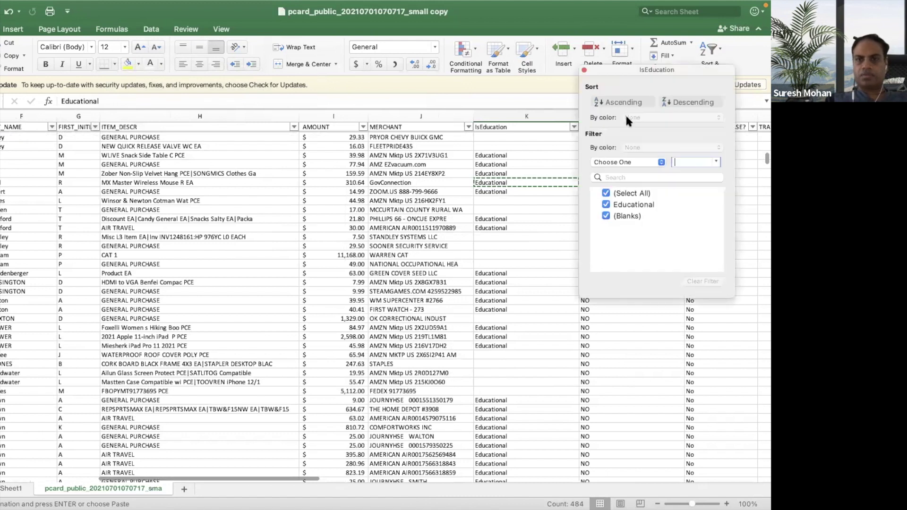
pyautogui.click(606, 205)
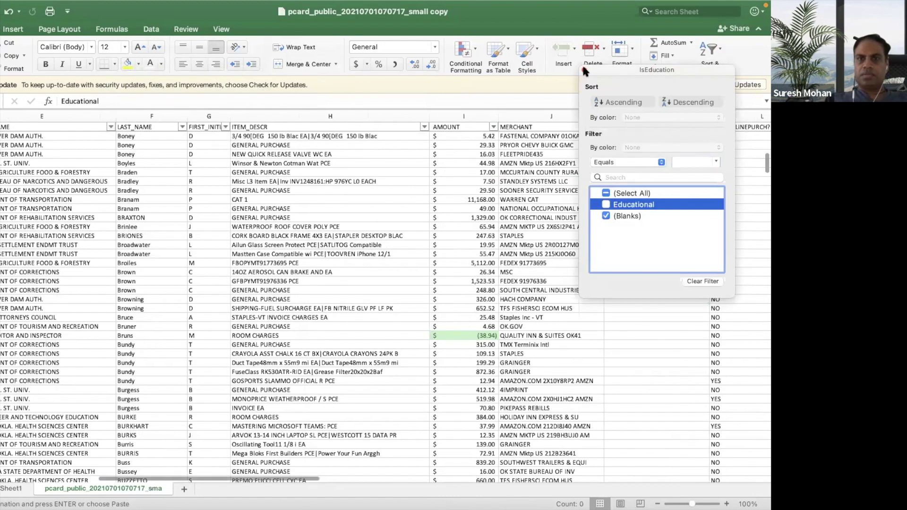
pyautogui.click(584, 69)
pyautogui.hscroll(-2, 588, 155)
pyautogui.scroll(2, 589, 155)
pyautogui.hscroll(-2, 588, 155)
pyautogui.scroll(2, 589, 155)
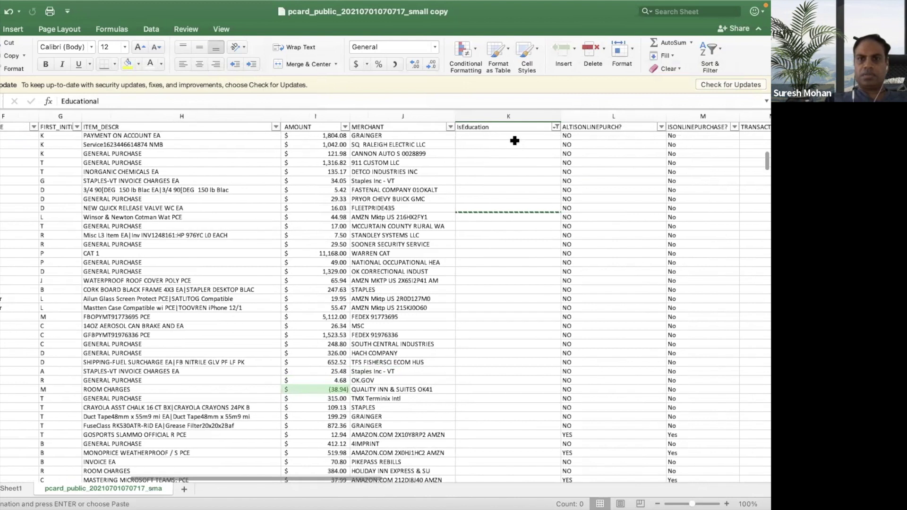
# Type Not Educational in the first blank IsEducation cell and fill it down a few rows.
pyautogui.click(513, 139)
pyautogui.write('Not Educational')
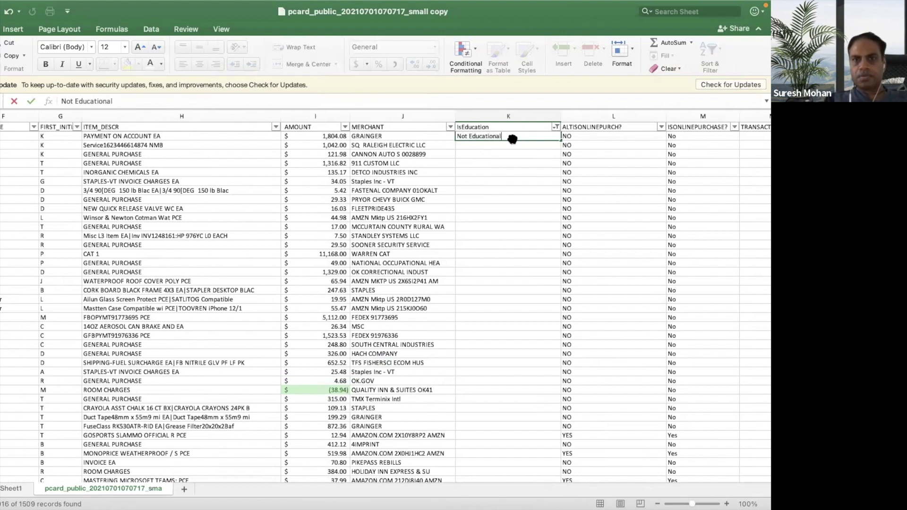
pyautogui.press('Return')
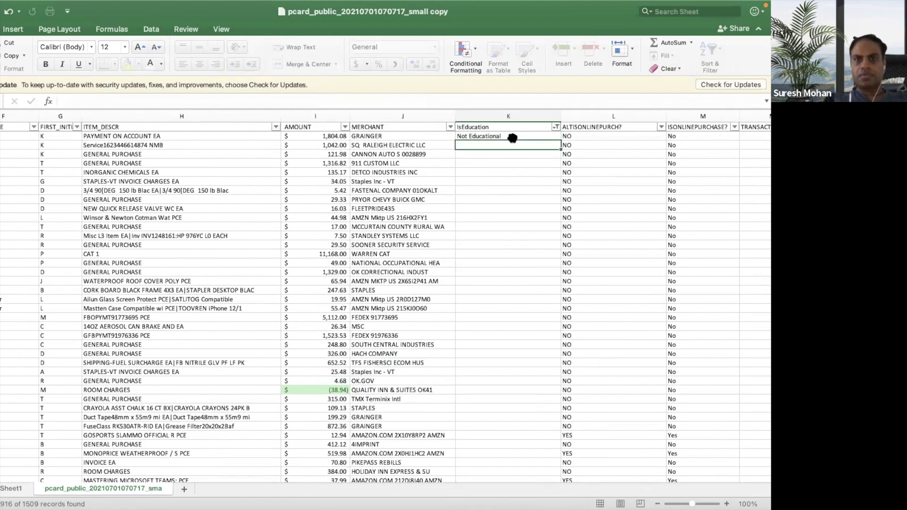
pyautogui.click(514, 136)
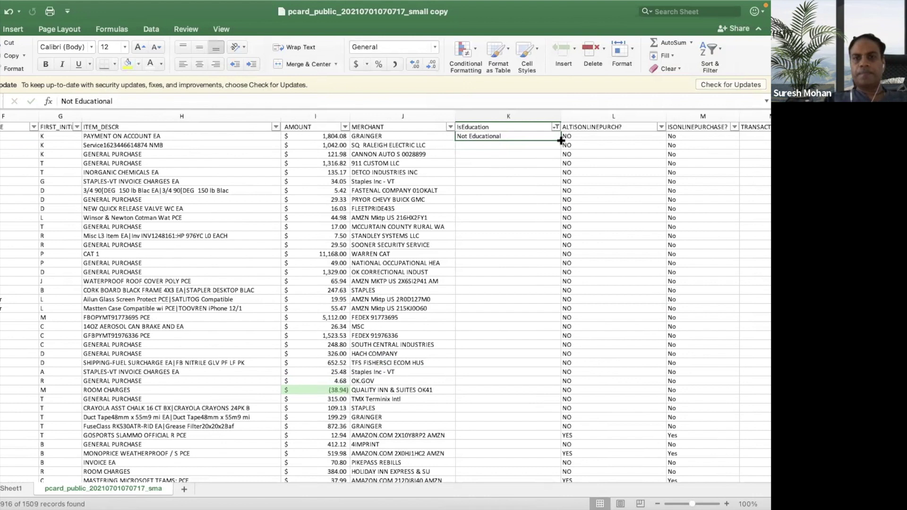
pyautogui.moveTo(560, 140); pyautogui.dragTo(560, 182)
# Copy Not Educational and paste it into the remaining blank IsEducation cells.
pyautogui.click(548, 182)
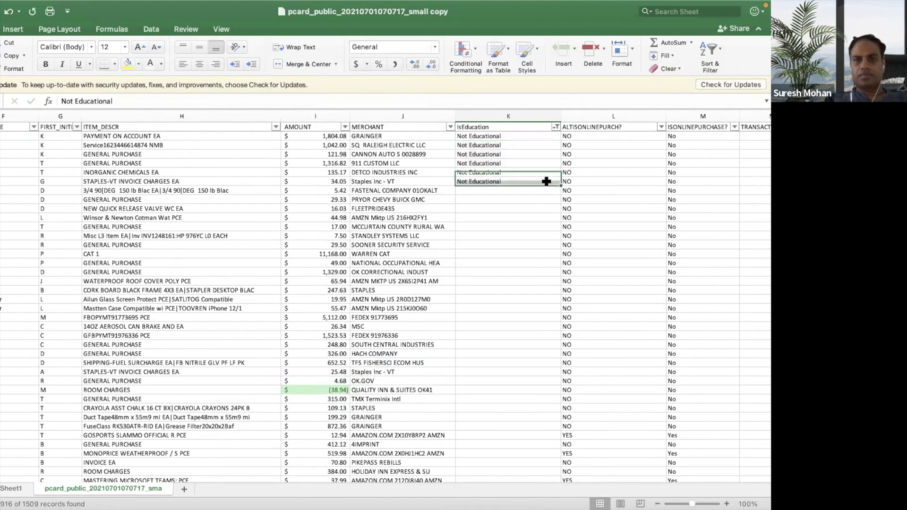
pyautogui.press('super+c')
pyautogui.click(539, 191)
pyautogui.scroll(-15, 538, 245)
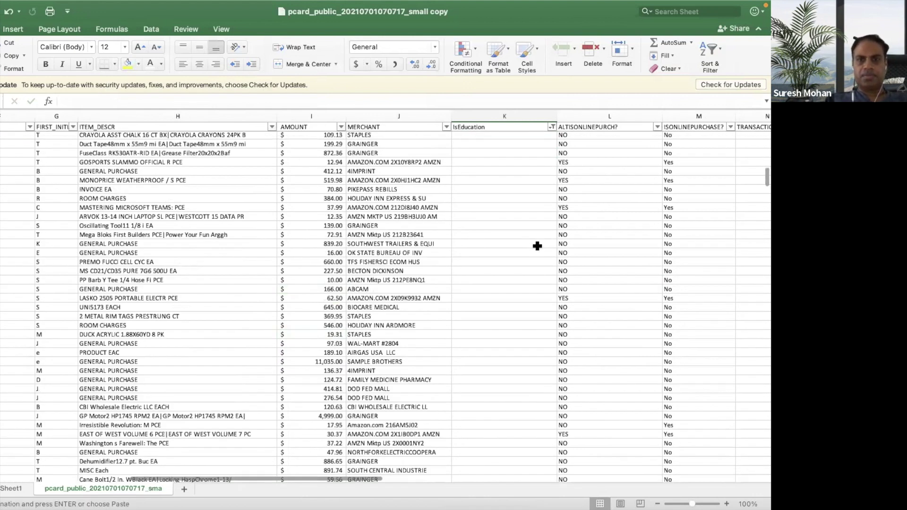
pyautogui.scroll(-20, 538, 245)
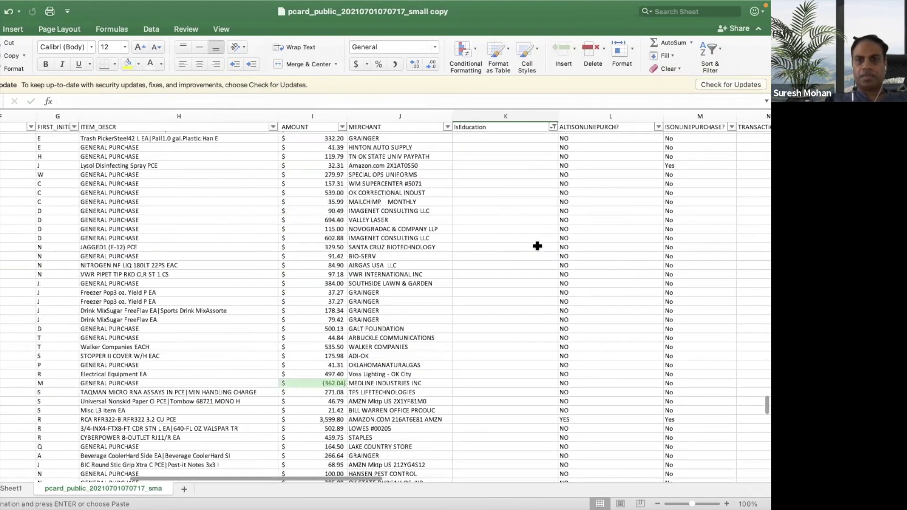
pyautogui.scroll(-20, 537, 245)
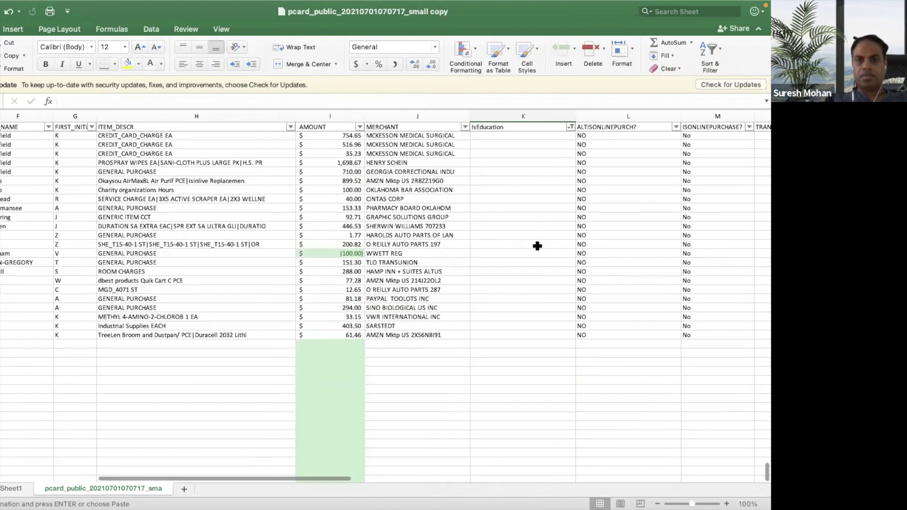
pyautogui.keyDown('shift'); pyautogui.click(525, 267); pyautogui.keyUp('shift')
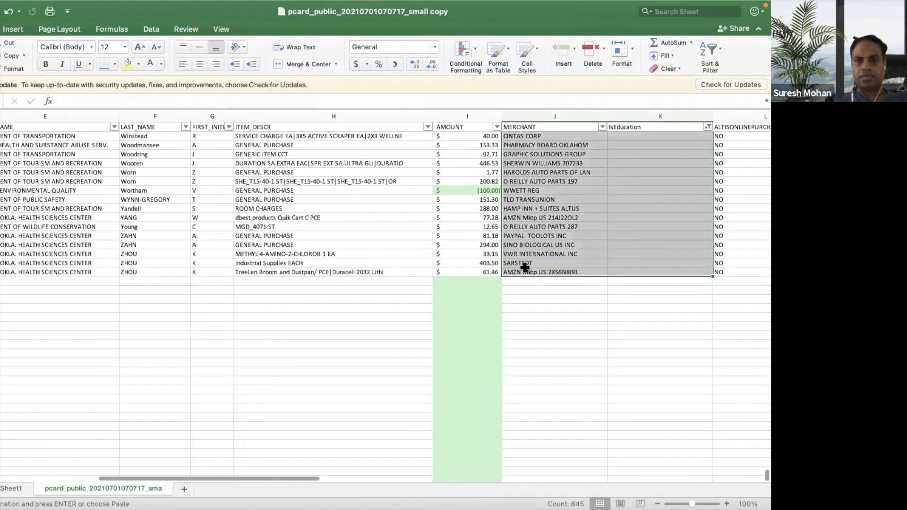
pyautogui.keyDown('shift'); pyautogui.click(650, 274); pyautogui.keyUp('shift')
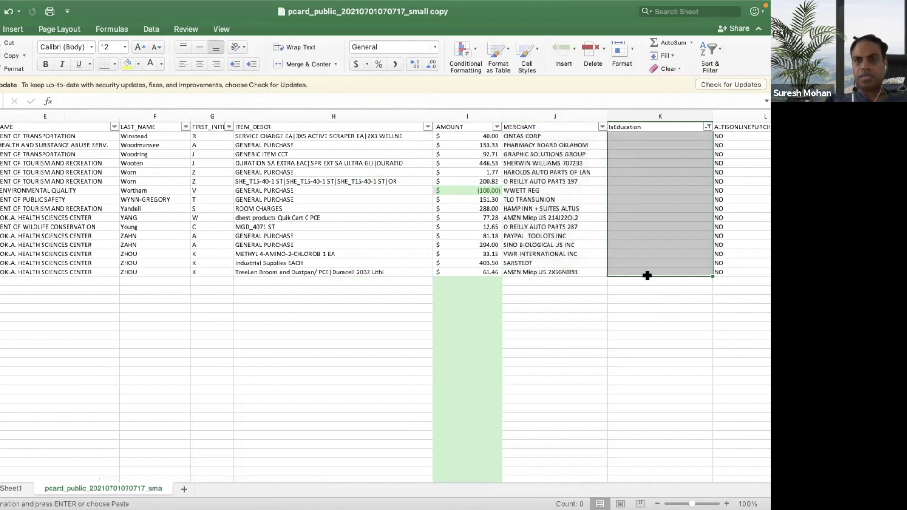
pyautogui.press('super+v')
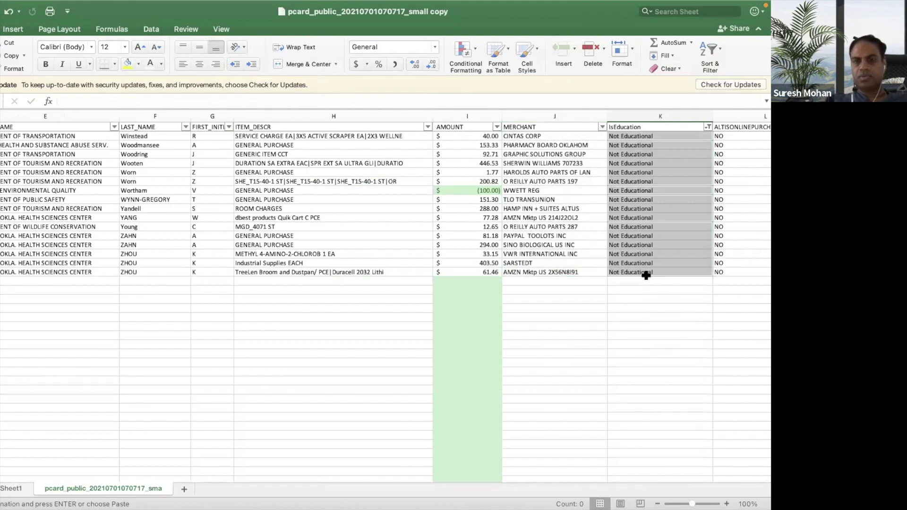
pyautogui.scroll(10, 646, 275)
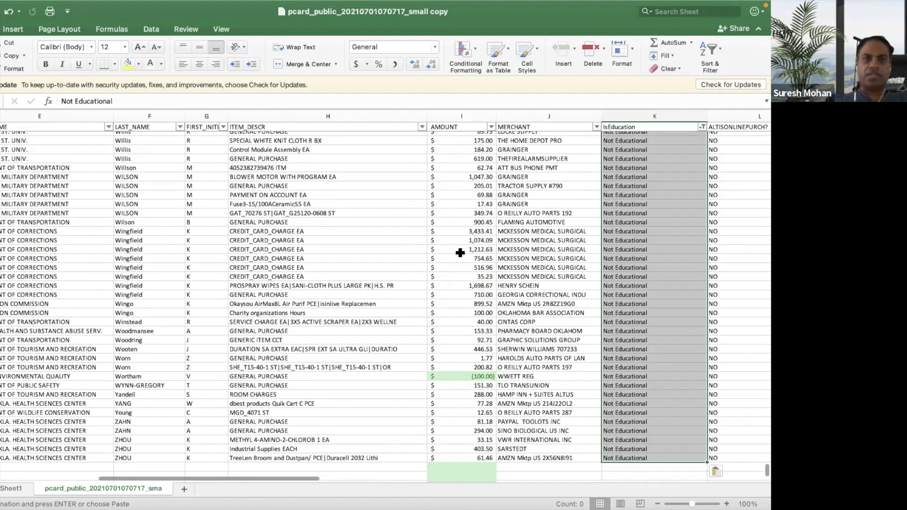
# Save the workbook keeping its CSV format.
pyautogui.press('super+s')
pyautogui.click(401, 219)
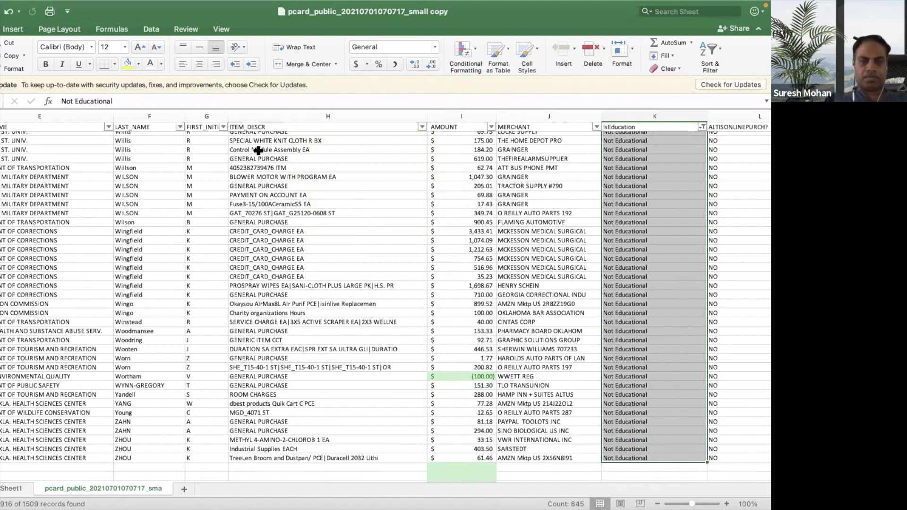
pyautogui.scroll(12, 313, 190)
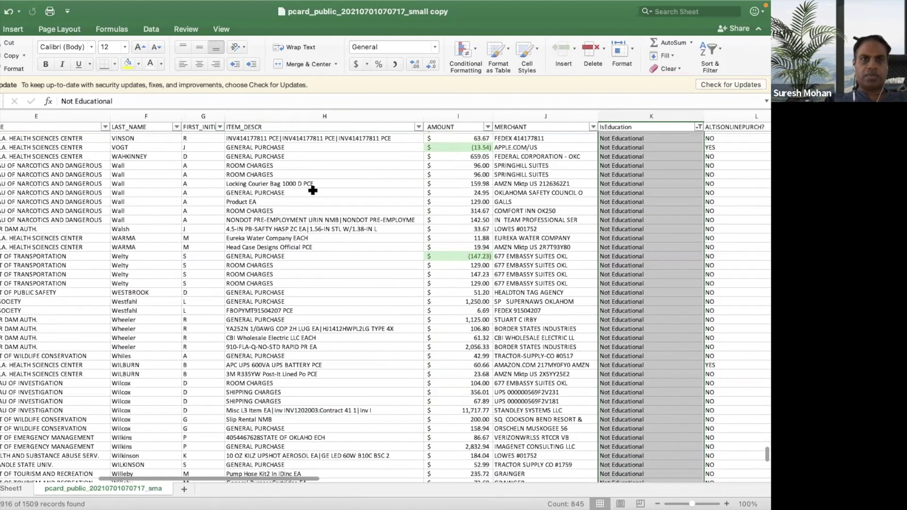
pyautogui.scroll(2, 313, 190)
pyautogui.click(313, 217)
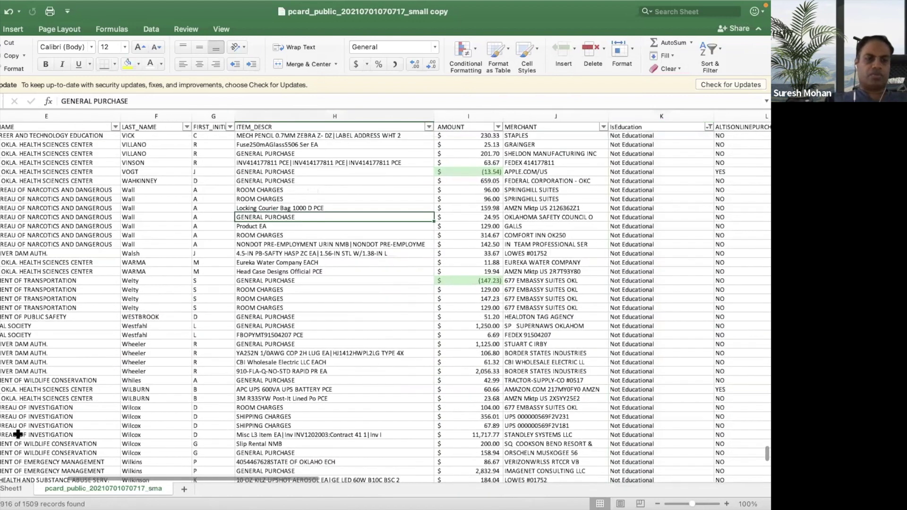
pyautogui.click(12, 488)
# Refresh the Sheet1 PivotTable to pick up the new IsEducation labels.
pyautogui.click(56, 208)
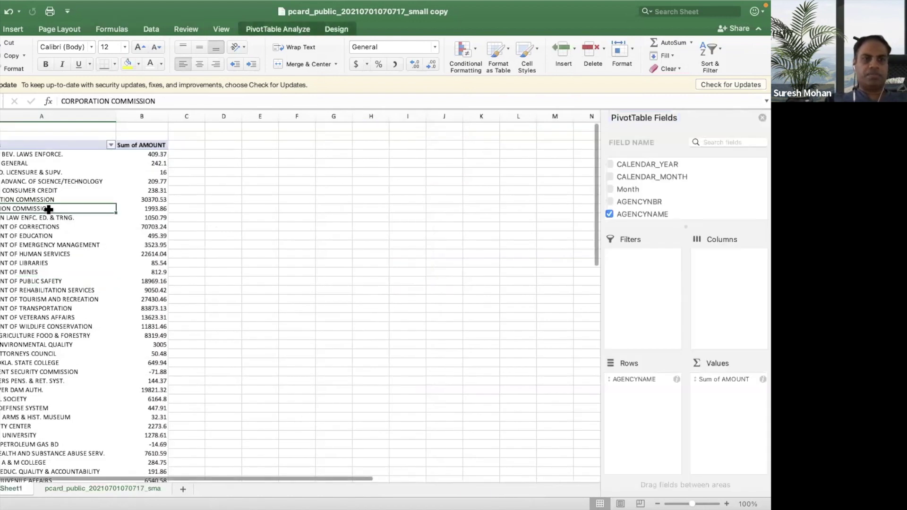
pyautogui.rightClick(78, 308)
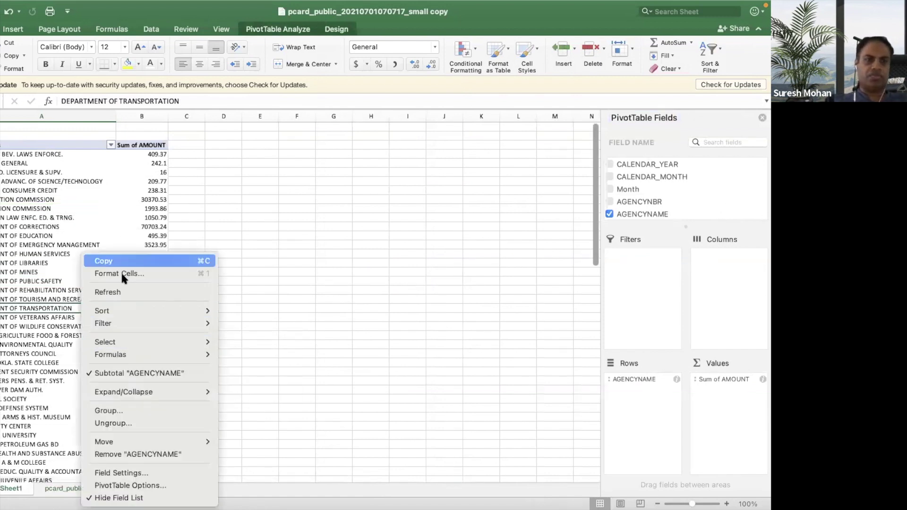
pyautogui.click(121, 291)
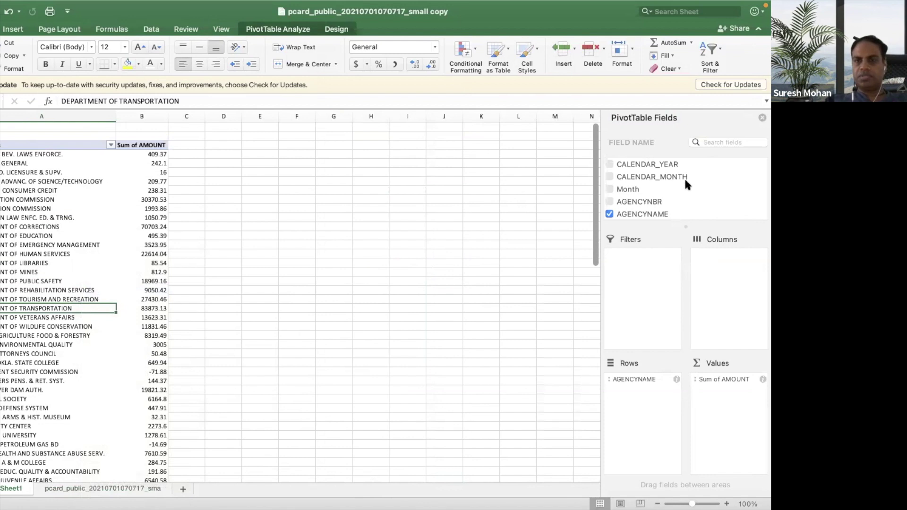
# Add IsEducation as a PivotTable filter that excludes Not Educational purchases.
pyautogui.scroll(-10, 686, 184)
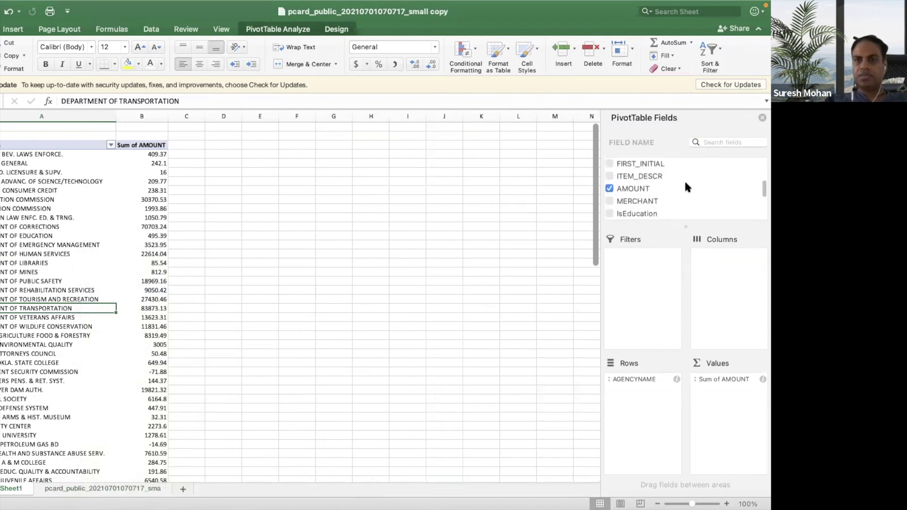
pyautogui.scroll(-3, 686, 187)
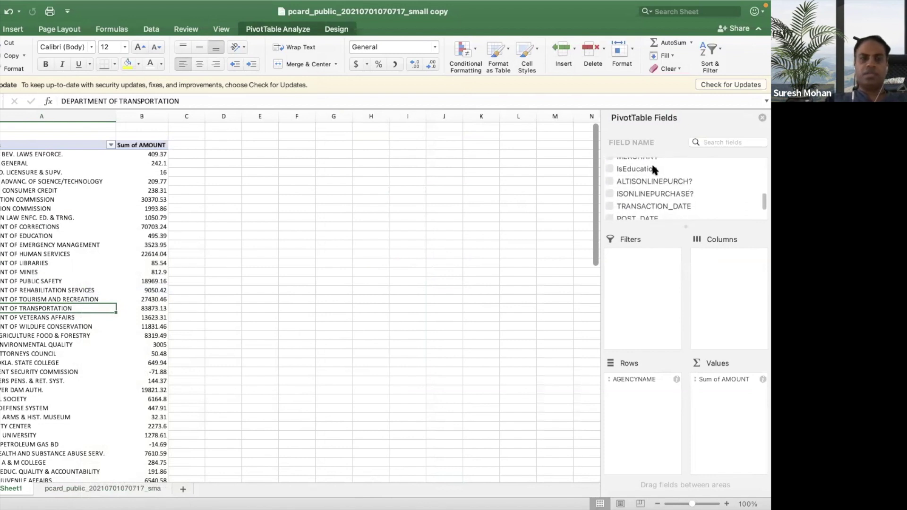
pyautogui.moveTo(654, 172); pyautogui.dragTo(665, 307)
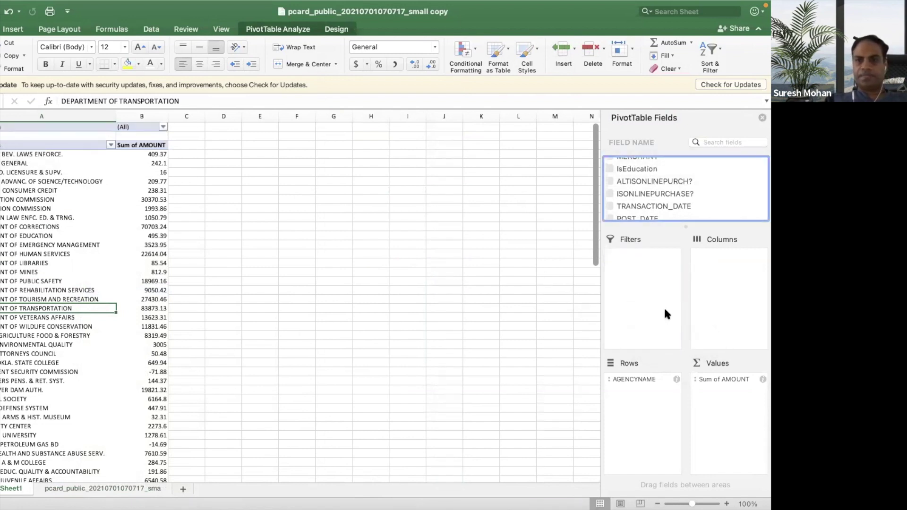
pyautogui.click(163, 127)
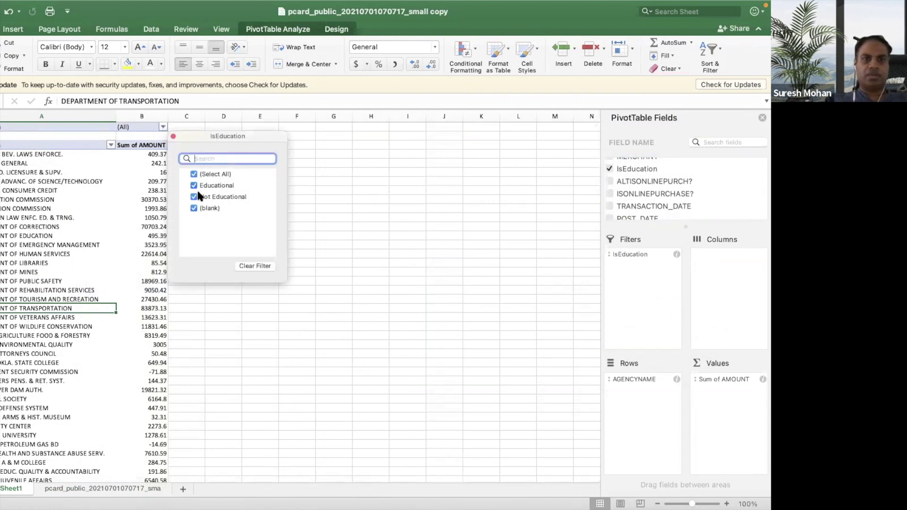
pyautogui.click(194, 196)
pyautogui.click(174, 136)
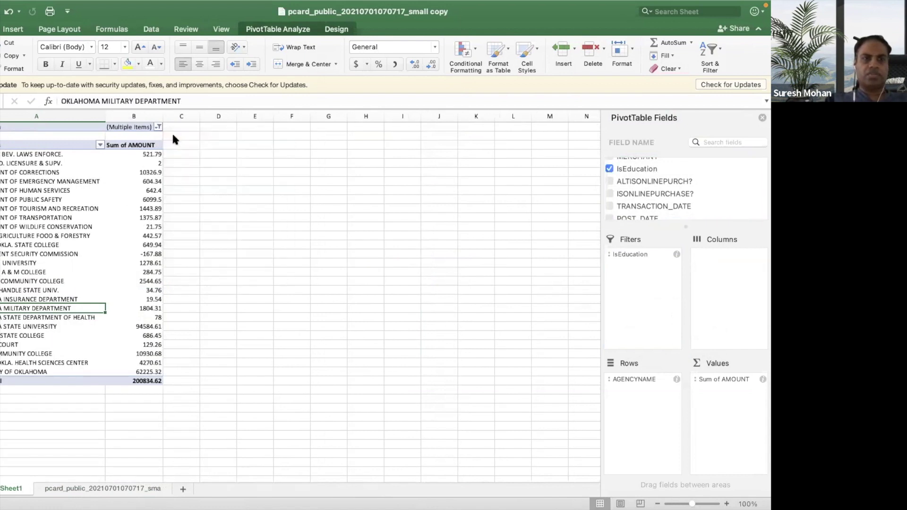
# Select the agency labels and Sum of AMOUNT column, then return to the purchase data sheet.
pyautogui.click(48, 150)
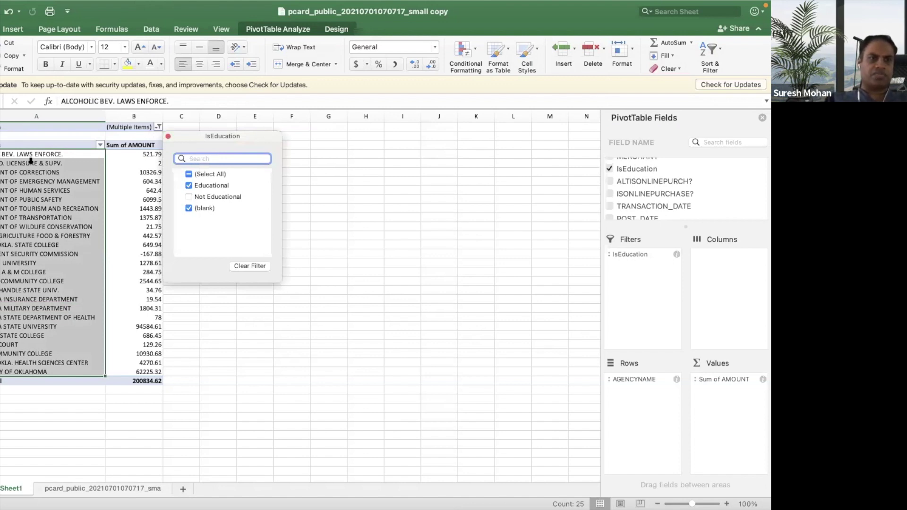
pyautogui.click(168, 137)
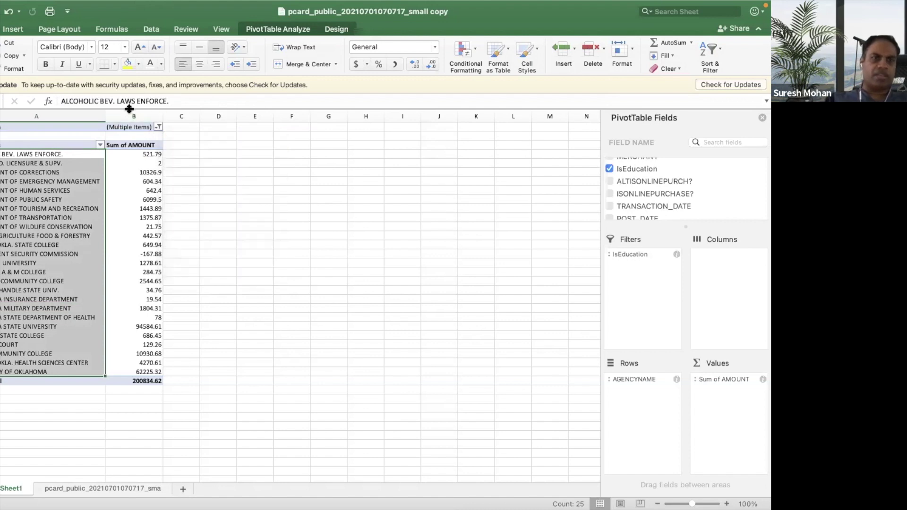
pyautogui.click(133, 116)
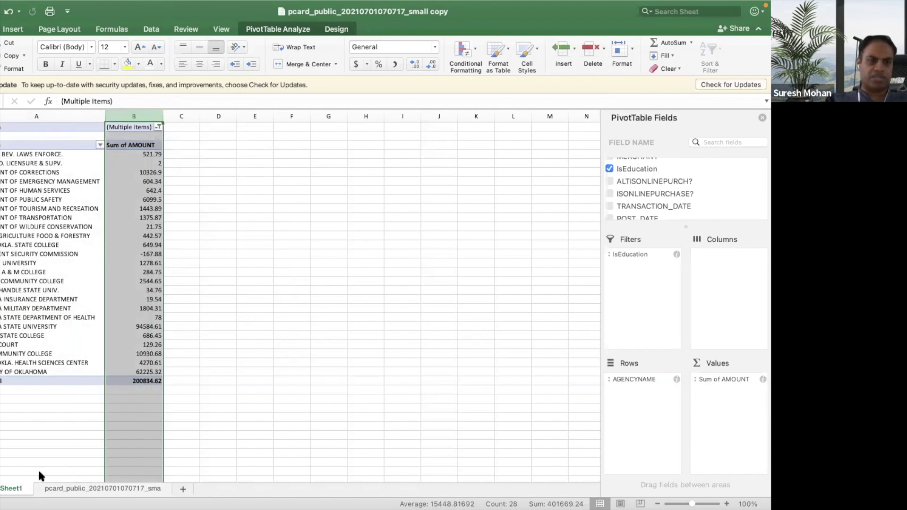
pyautogui.click(71, 489)
pyautogui.hscroll(5, 379, 303)
pyautogui.scroll(7, 378, 303)
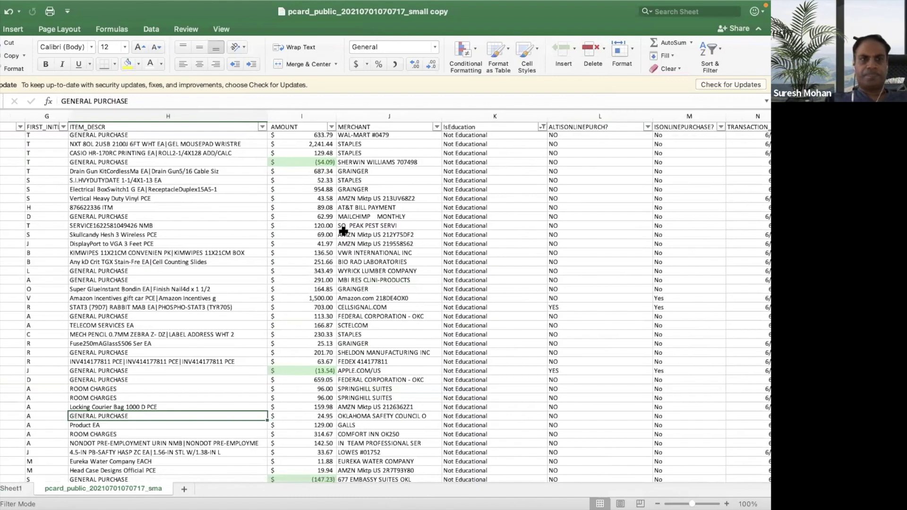
# Reset the IsEducation filter to (Select All) so Educational and Not Educational rows both show.
pyautogui.hscroll(-5, 344, 231)
pyautogui.scroll(1, 343, 231)
pyautogui.hscroll(5, 344, 231)
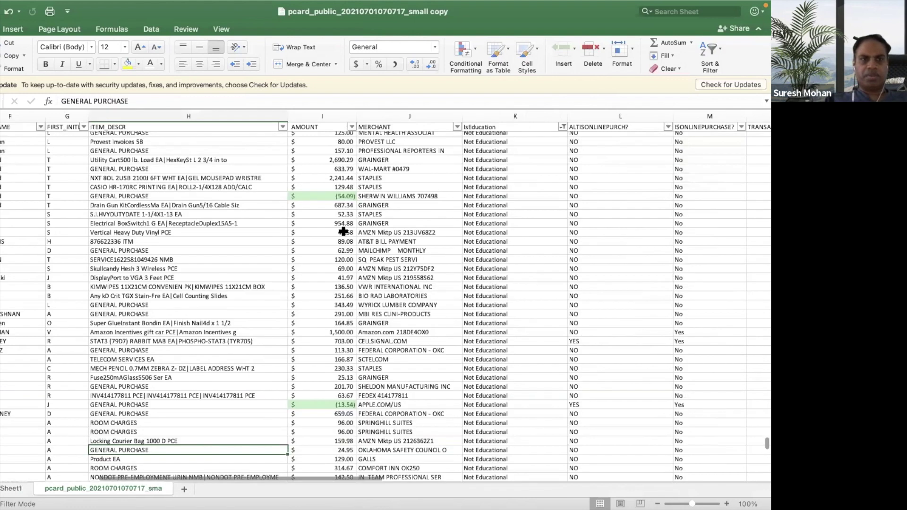
pyautogui.hscroll(-6, 343, 231)
pyautogui.scroll(1, 343, 231)
pyautogui.hscroll(5, 343, 231)
pyautogui.scroll(1, 343, 231)
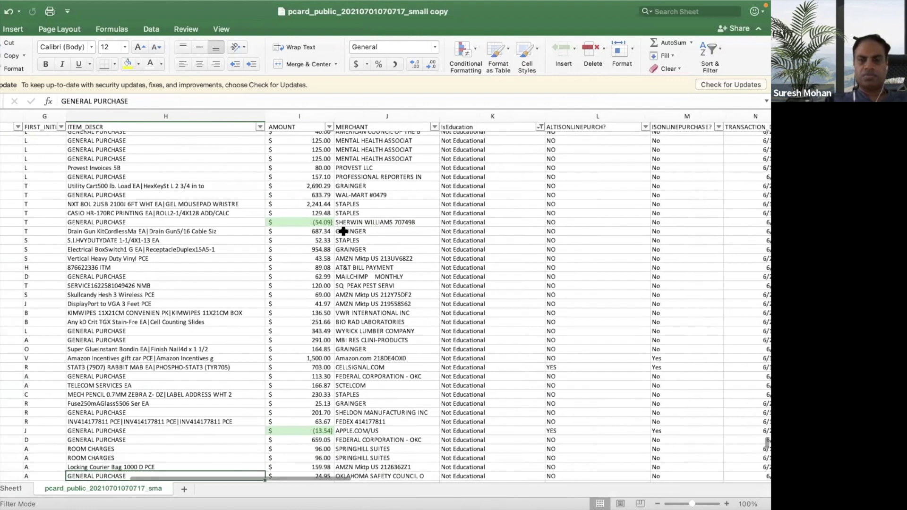
pyautogui.hscroll(1, 344, 231)
pyautogui.scroll(1, 344, 231)
pyautogui.rightClick(457, 192)
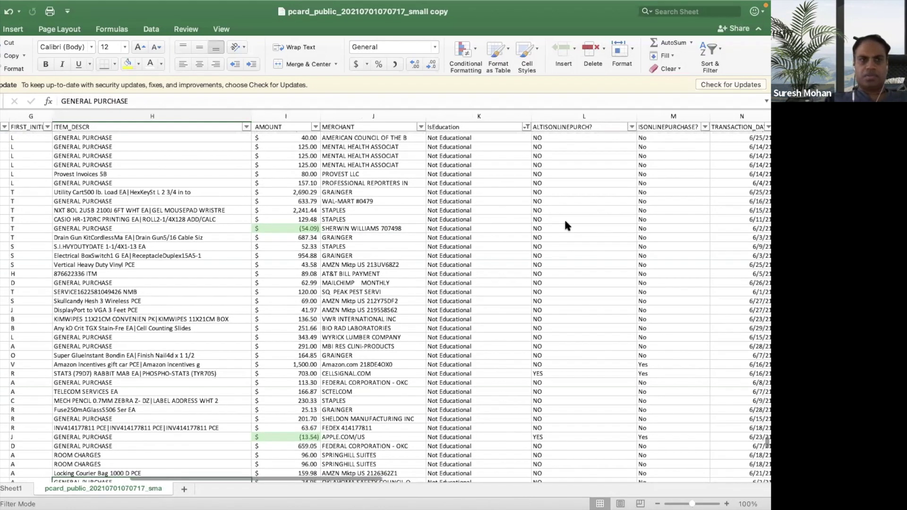
pyautogui.click(593, 144)
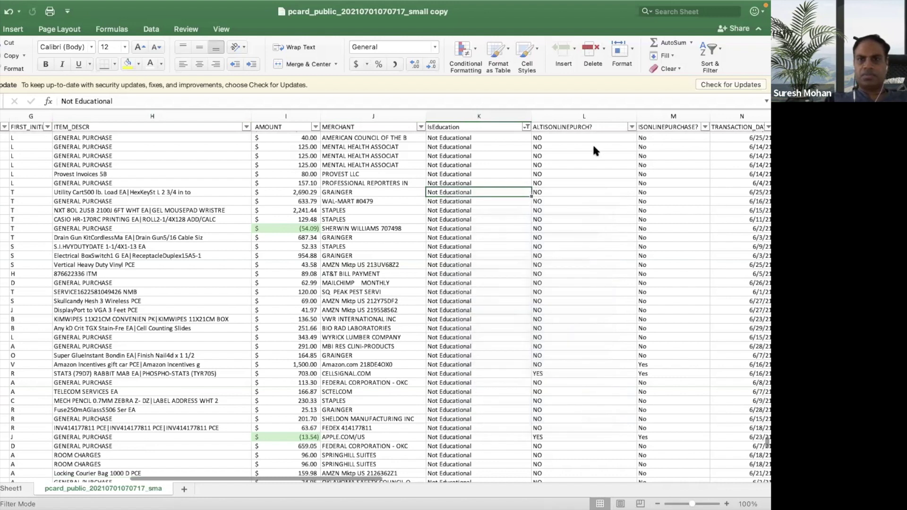
pyautogui.click(526, 127)
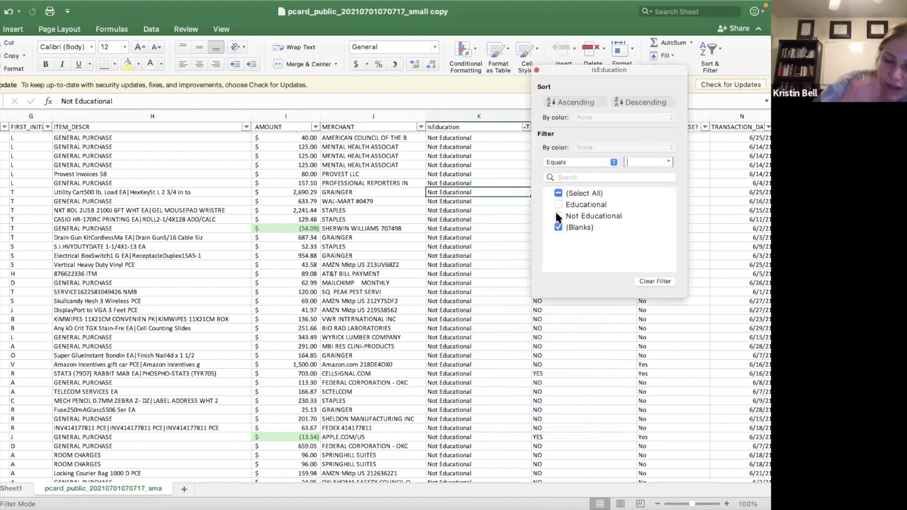
pyautogui.click(559, 194)
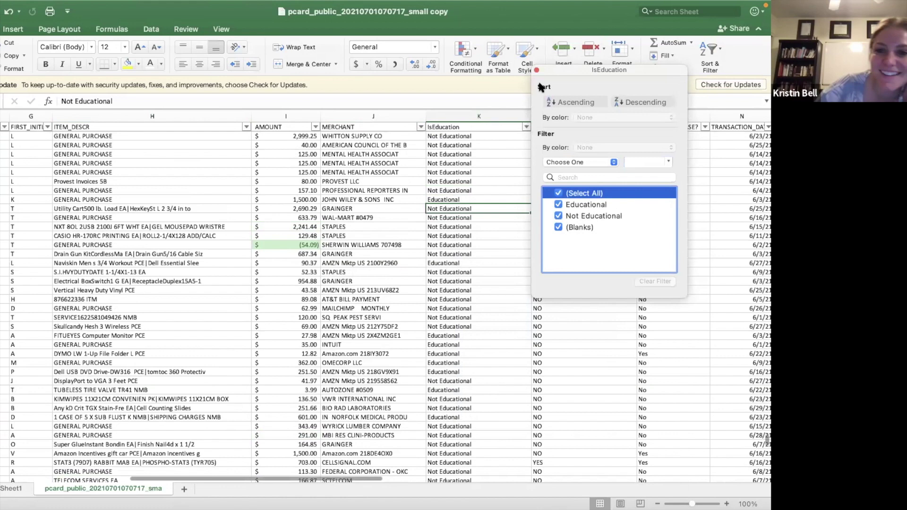
pyautogui.click(385, 237)
pyautogui.hscroll(-3, 378, 238)
pyautogui.hscroll(-5, 377, 240)
pyautogui.scroll(15, 376, 239)
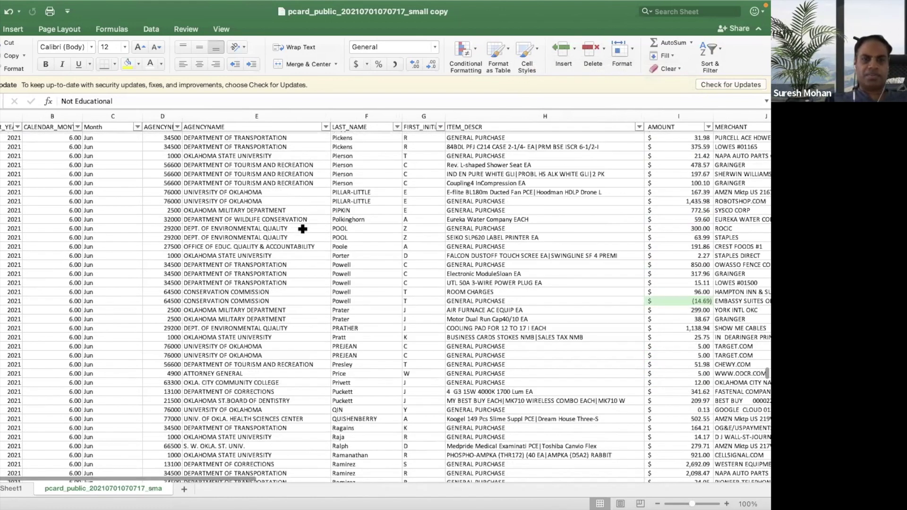
pyautogui.scroll(20, 302, 229)
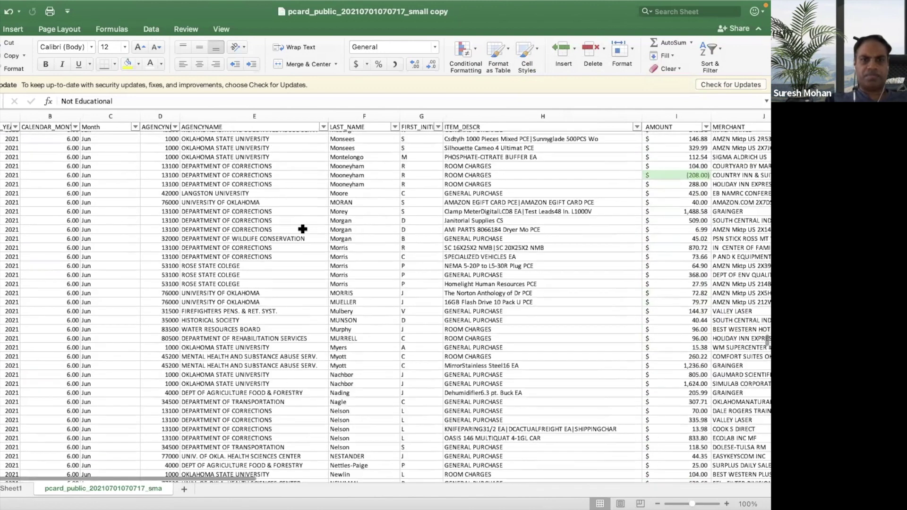
pyautogui.hscroll(5, 303, 228)
pyautogui.scroll(3, 302, 229)
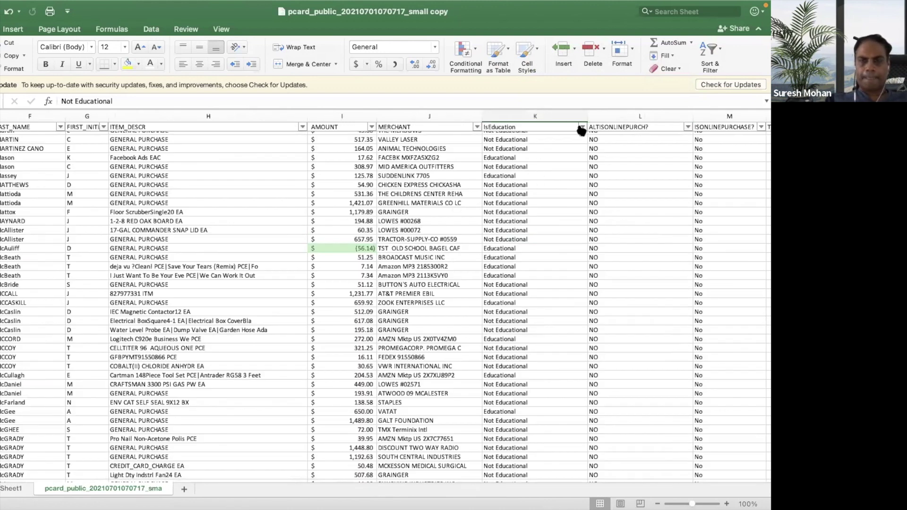
pyautogui.hscroll(-5, 201, 248)
pyautogui.scroll(4, 201, 247)
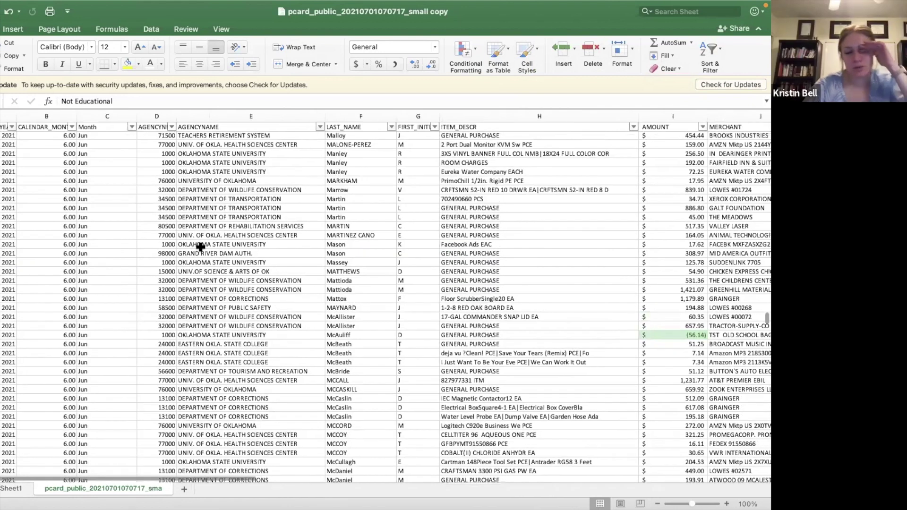
pyautogui.hscroll(5, 528, 134)
pyautogui.scroll(1, 528, 134)
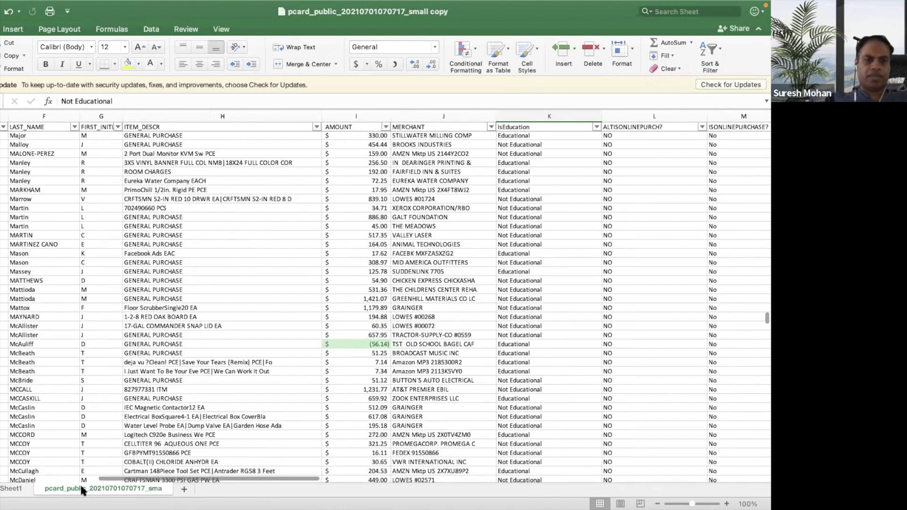
# Delete the old Sheet1 pivot table sheet.
pyautogui.click(10, 489)
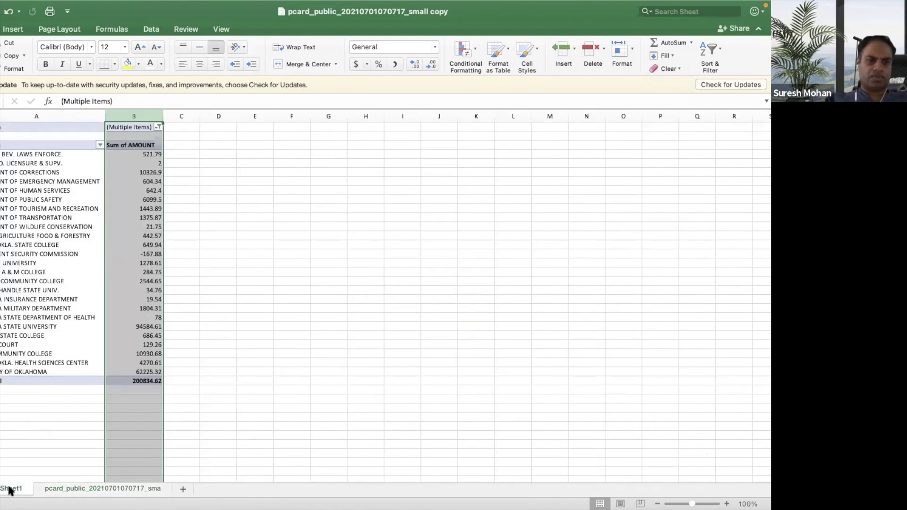
pyautogui.rightClick(10, 489)
pyautogui.click(33, 386)
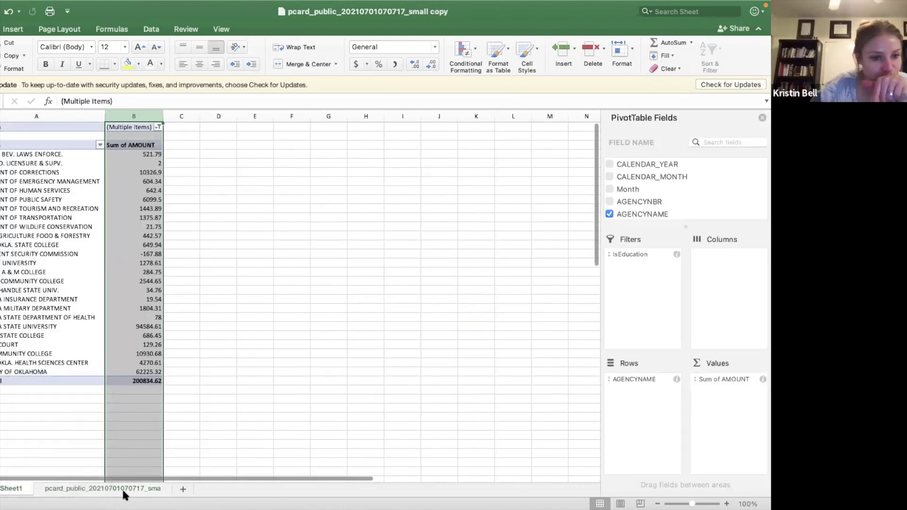
pyautogui.click(392, 207)
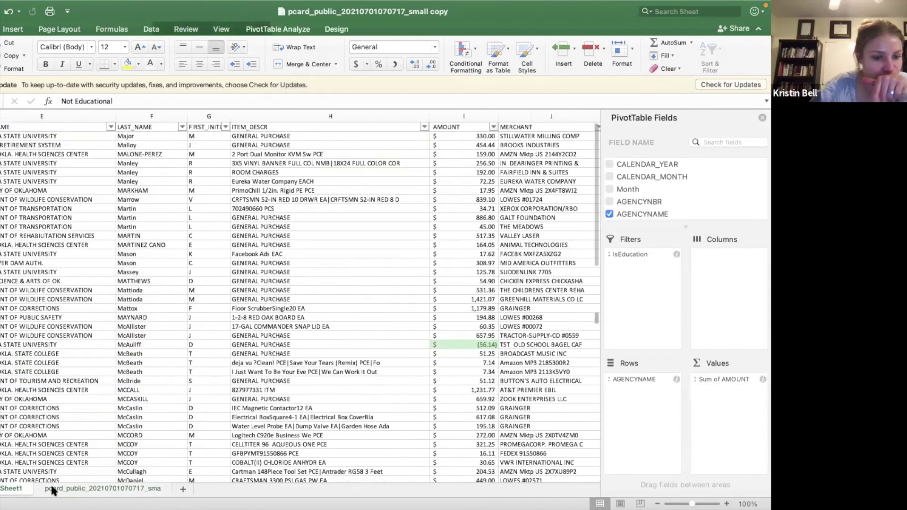
# Insert a new-worksheet PivotTable with AGENCYNAME rows, Sum of AMOUNT values and an IsEducation filter.
pyautogui.click(18, 29)
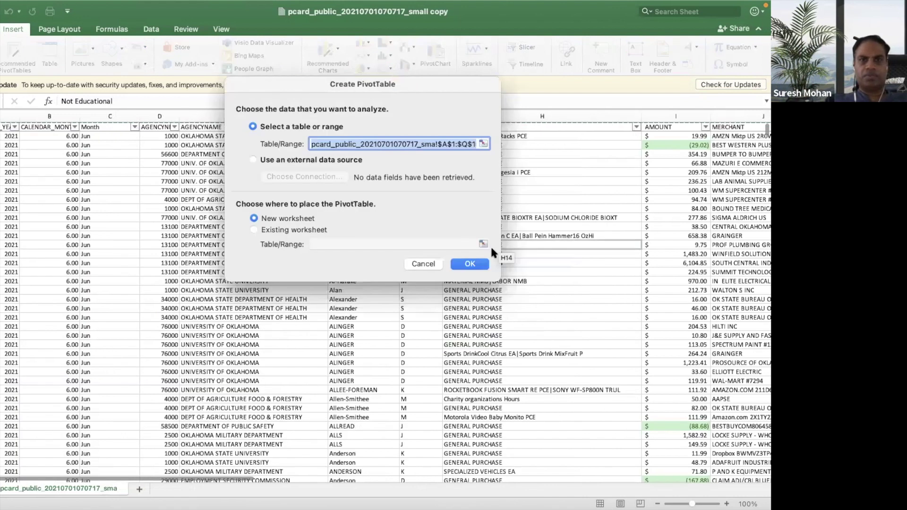
pyautogui.click(471, 264)
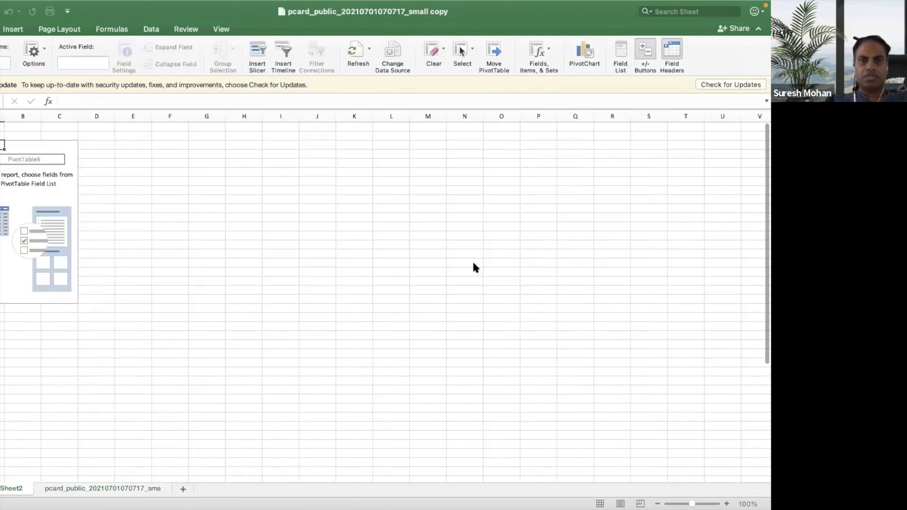
pyautogui.moveTo(657, 213); pyautogui.dragTo(643, 403)
pyautogui.scroll(-5, 679, 198)
pyautogui.scroll(-2, 670, 204)
pyautogui.moveTo(634, 171); pyautogui.dragTo(742, 406)
pyautogui.scroll(2, 668, 189)
pyautogui.scroll(-3, 668, 189)
pyautogui.moveTo(643, 191); pyautogui.dragTo(647, 274)
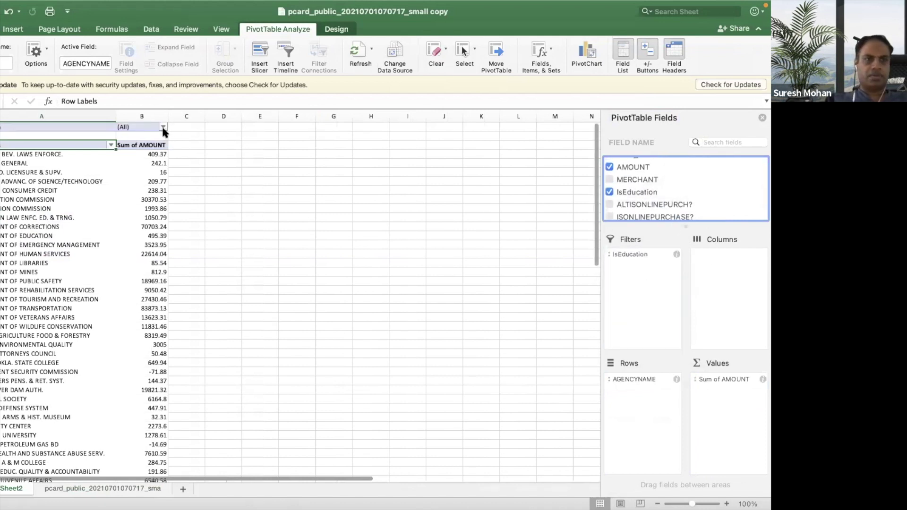
# Filter the pivot's IsEducation field to Educational only, excluding Not Educational and blanks.
pyautogui.click(105, 127)
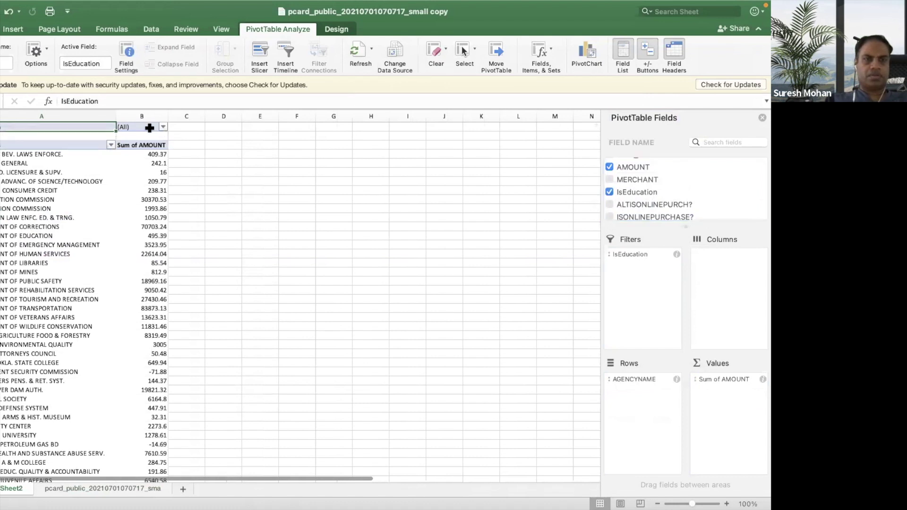
pyautogui.click(162, 127)
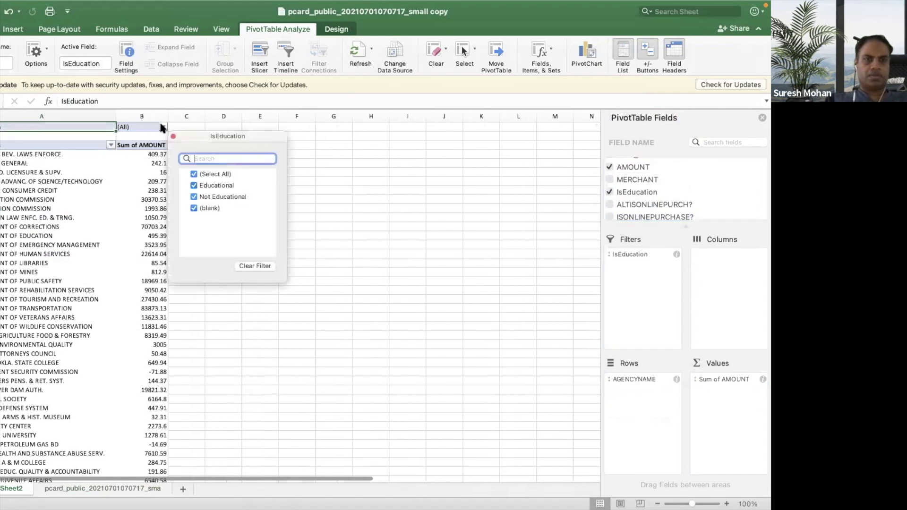
pyautogui.click(194, 197)
pyautogui.click(194, 208)
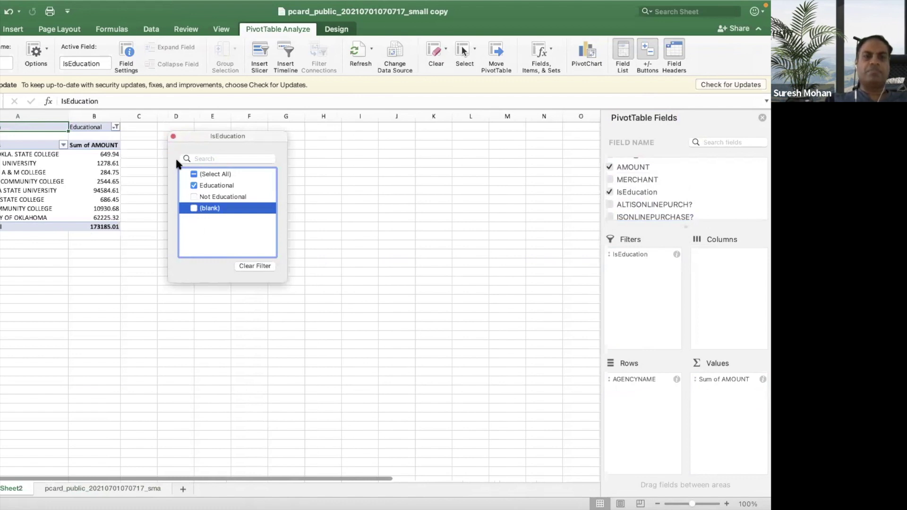
pyautogui.click(172, 137)
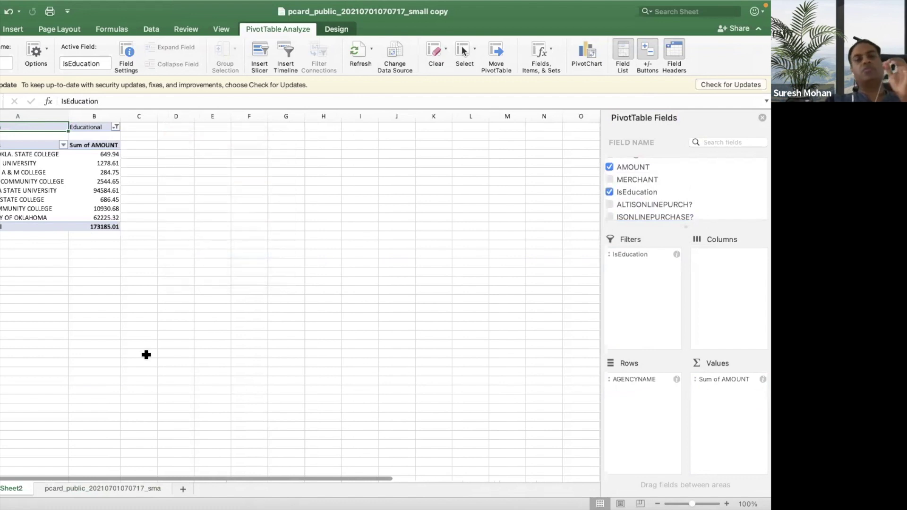
# Format the Sum of AMOUNT column B as Accounting and recheck the IsEducation filter.
pyautogui.click(97, 116)
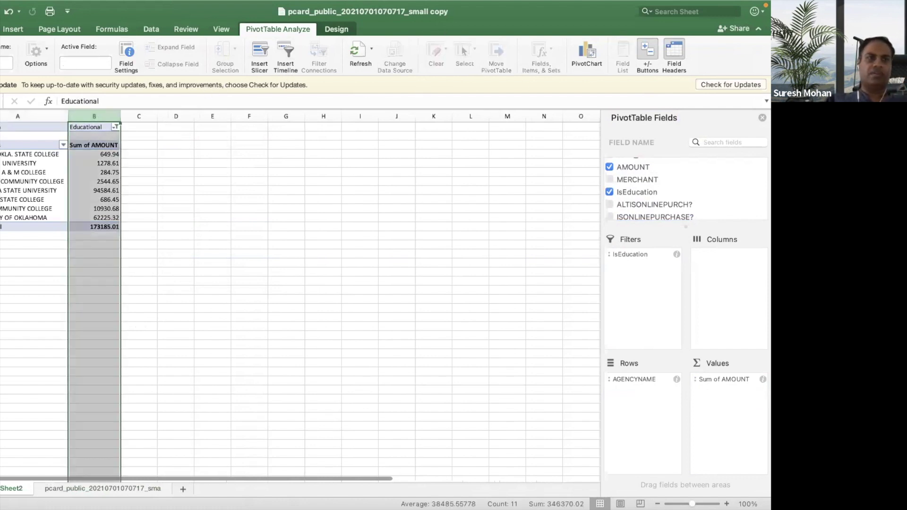
pyautogui.click(356, 64)
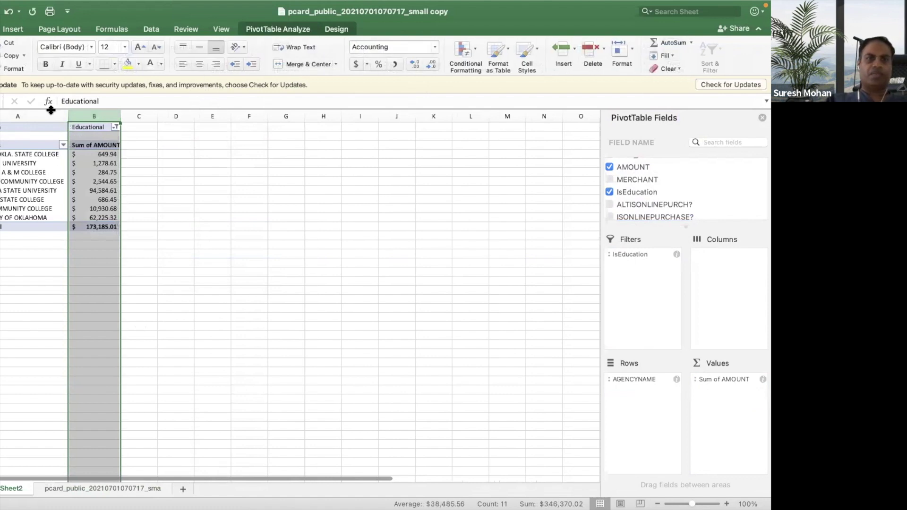
pyautogui.click(115, 127)
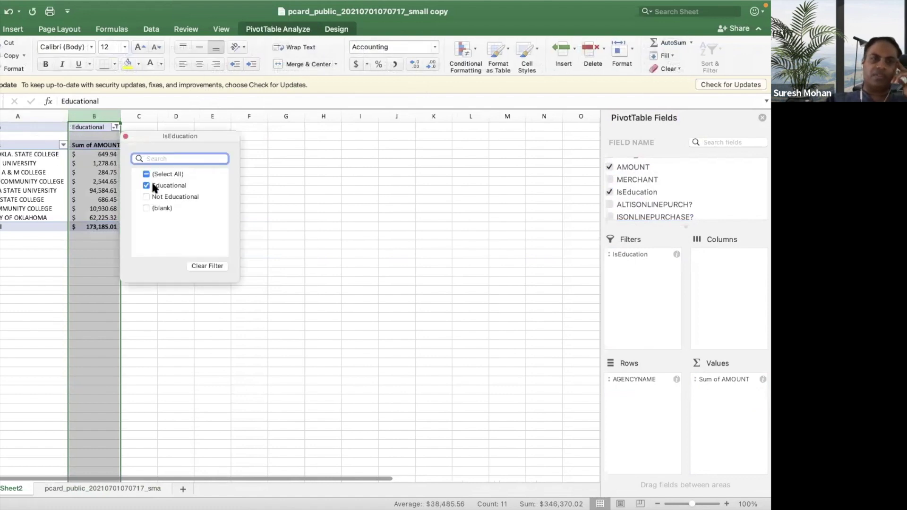
pyautogui.click(125, 137)
pyautogui.click(78, 484)
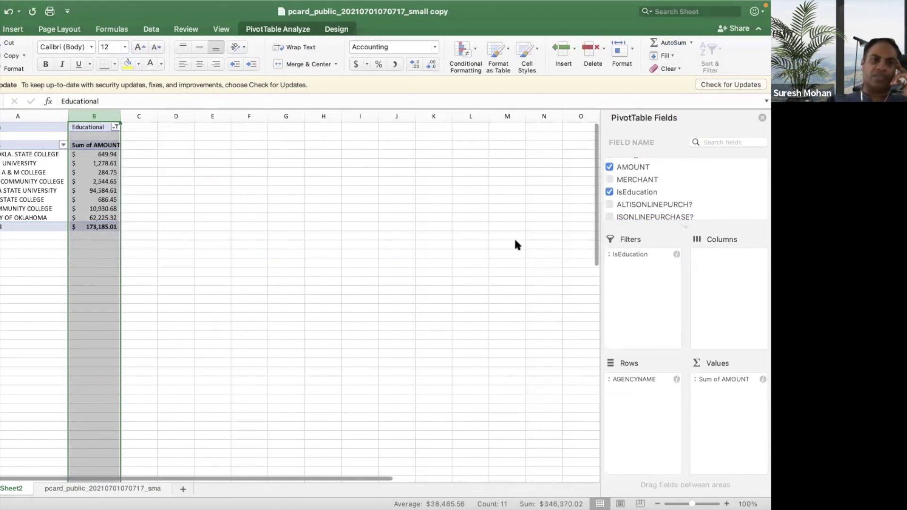
# Filter the data sheet's IsEducation column to show only blank rows.
pyautogui.hscroll(2, 500, 248)
pyautogui.hscroll(6, 500, 248)
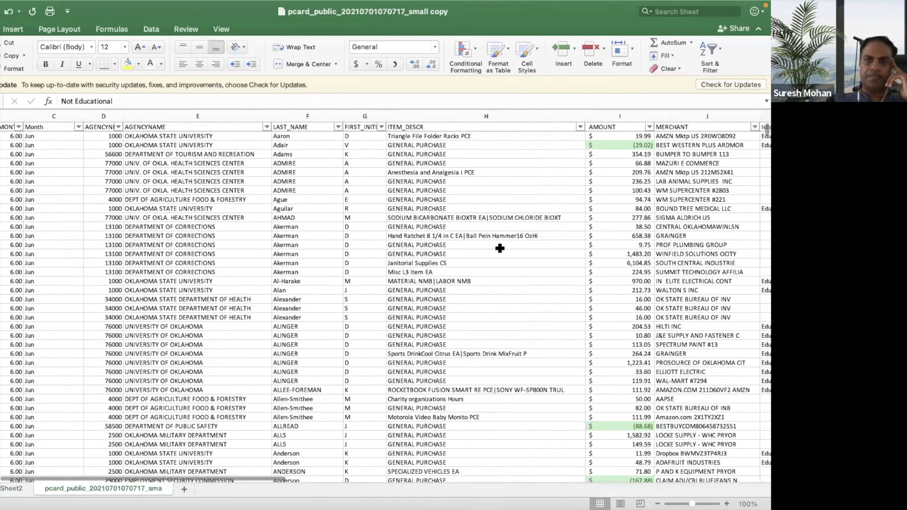
pyautogui.hscroll(7, 500, 248)
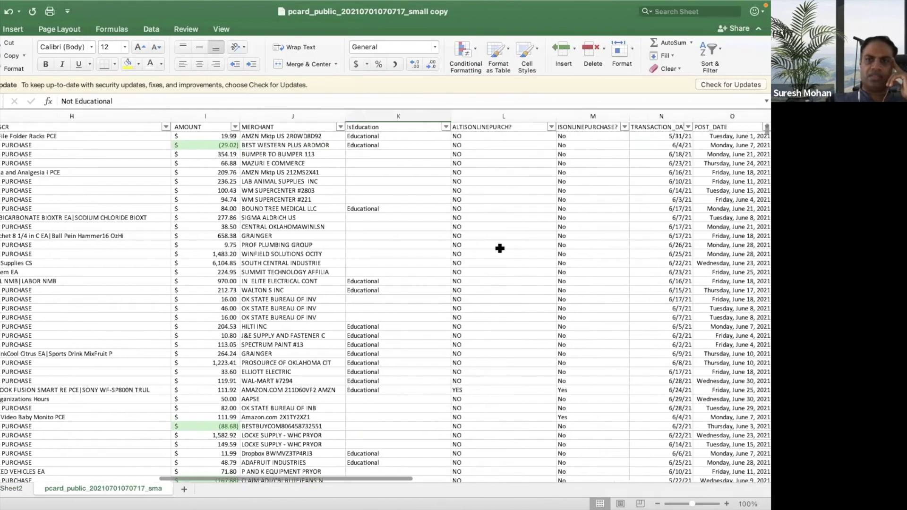
pyautogui.hscroll(-4, 500, 249)
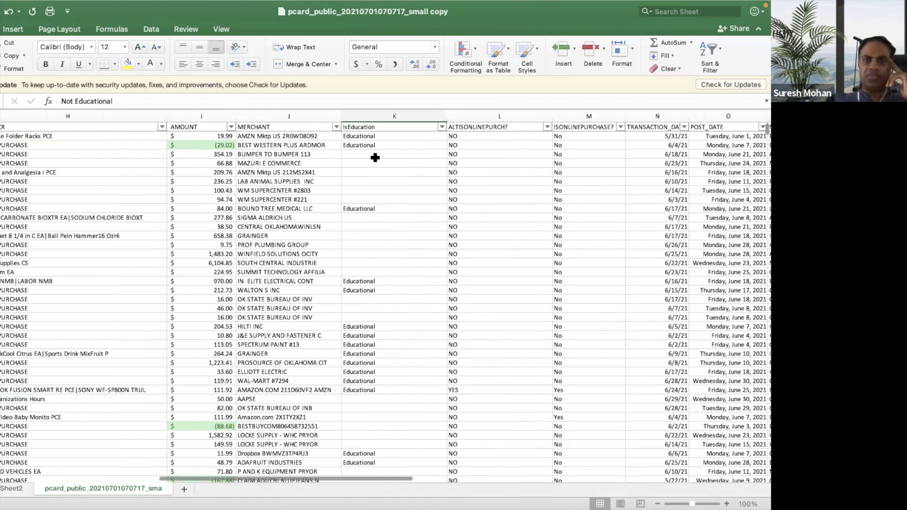
pyautogui.click(442, 128)
pyautogui.click(474, 193)
pyautogui.click(474, 227)
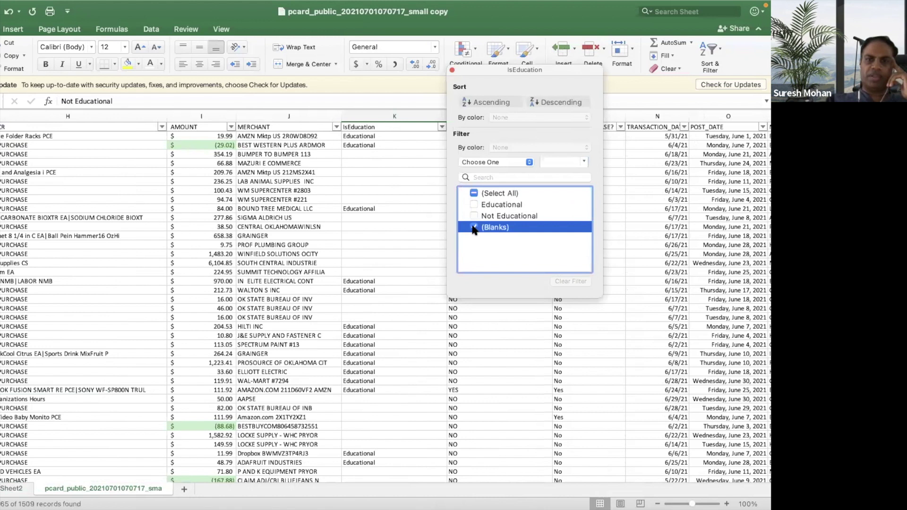
pyautogui.click(453, 71)
# Enter 'Not Educational' in K2 and paste it into every filtered blank row below.
pyautogui.click(392, 135)
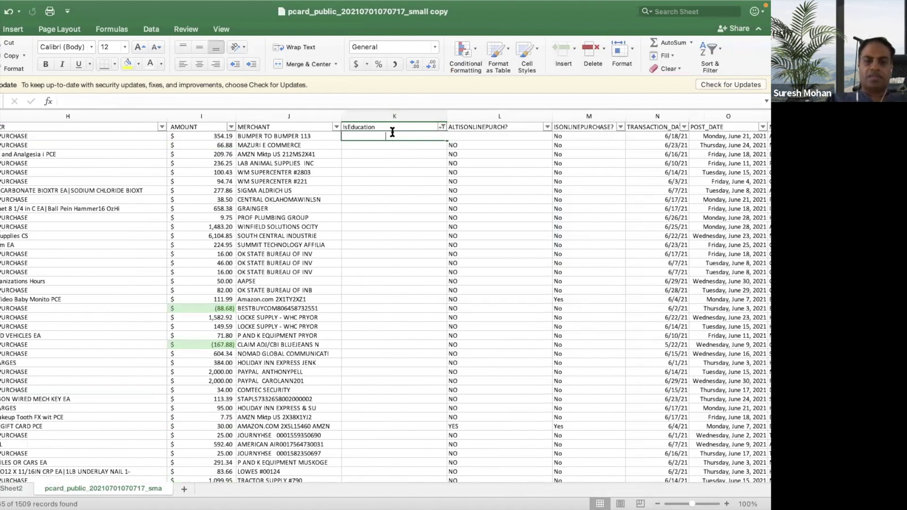
pyautogui.write('Not Educational')
pyautogui.press('Return')
pyautogui.click(406, 137)
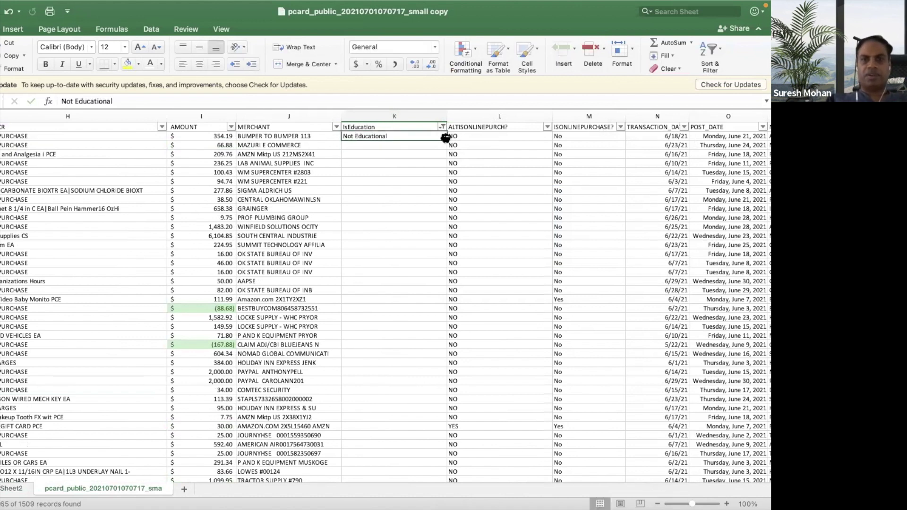
pyautogui.press('super+c')
pyautogui.click(406, 145)
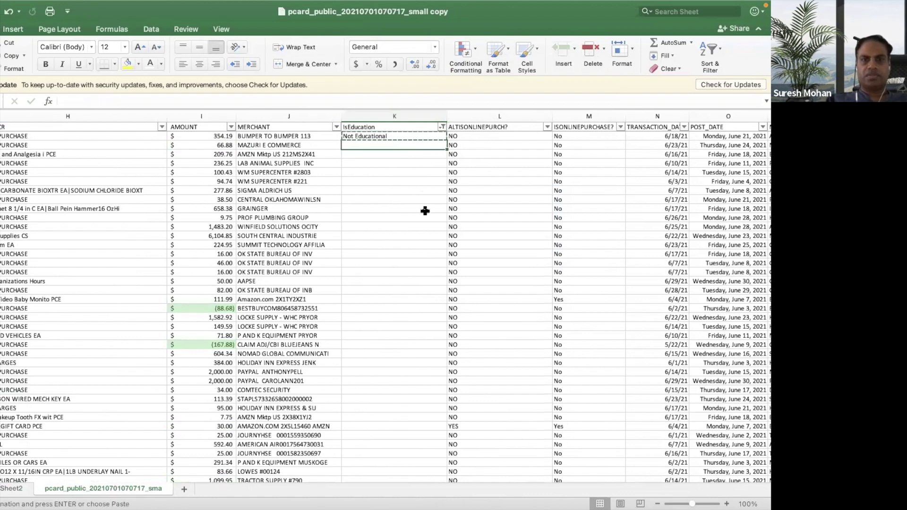
pyautogui.scroll(-15, 425, 211)
pyautogui.hscroll(-5, 425, 222)
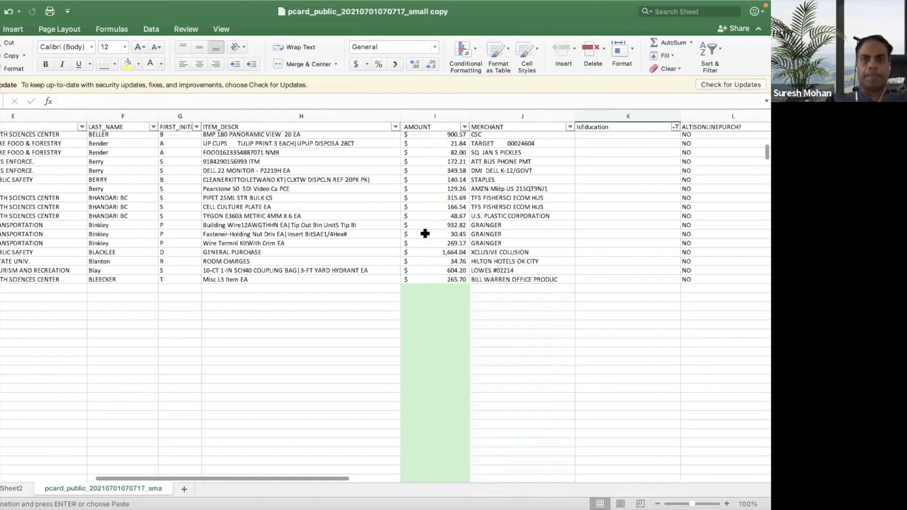
pyautogui.scroll(6, 425, 233)
pyautogui.hscroll(4, 423, 236)
pyautogui.scroll(-2, 471, 413)
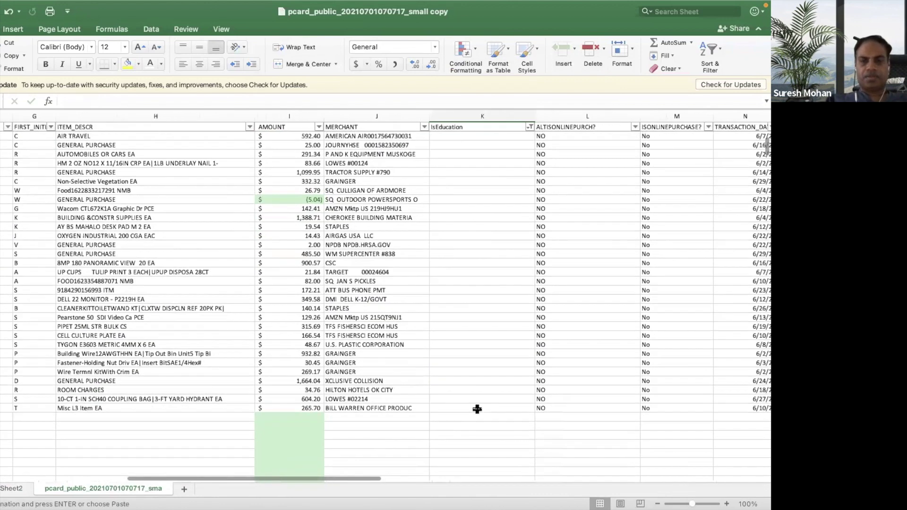
pyautogui.hscroll(-1, 477, 410)
pyautogui.keyDown('shift'); pyautogui.click(486, 409); pyautogui.keyUp('shift')
pyautogui.press('super+v')
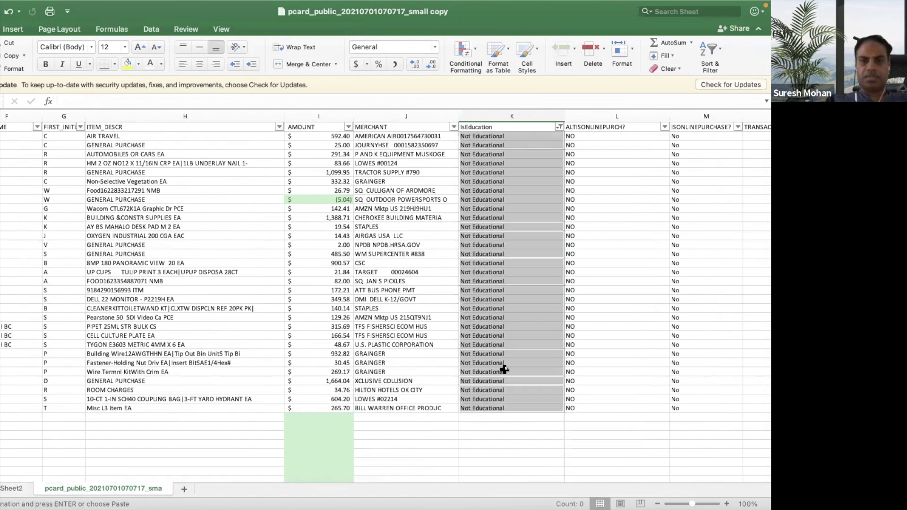
# Save the workbook, keeping the CSV format.
pyautogui.press('super+s')
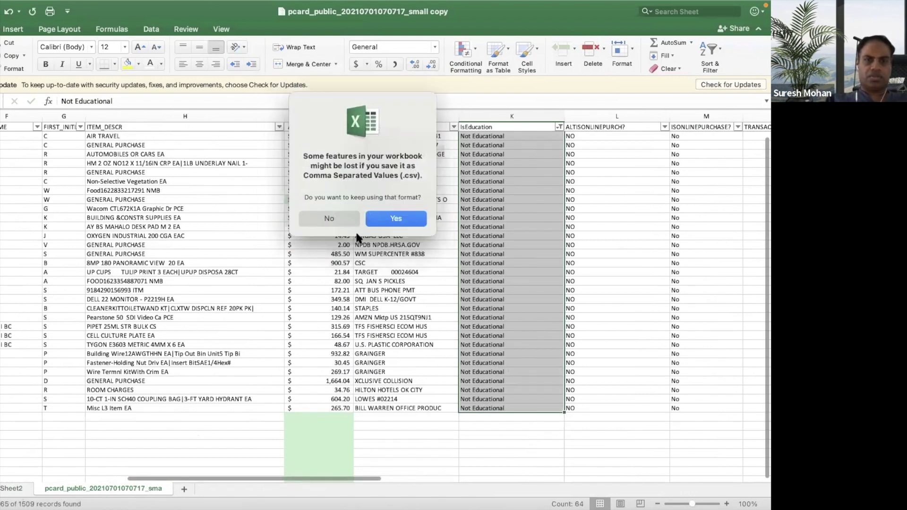
pyautogui.click(392, 216)
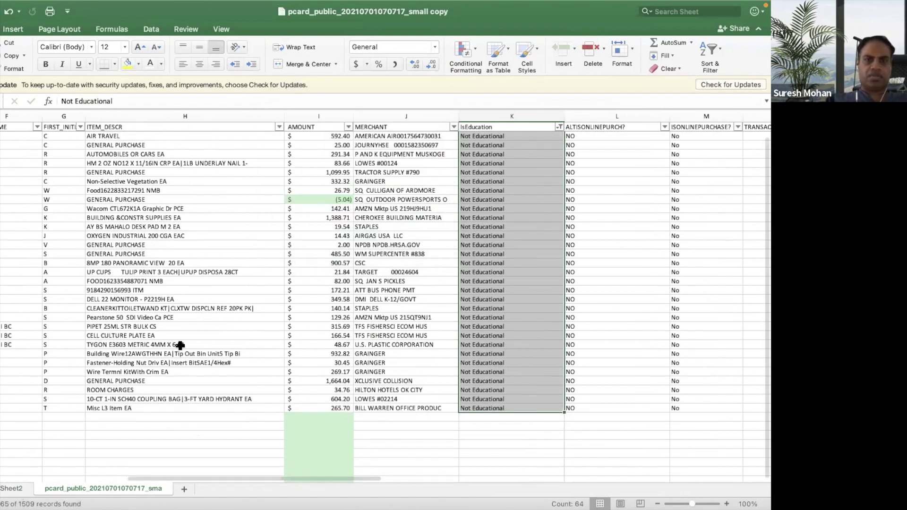
pyautogui.click(19, 490)
# Refresh the Sheet2 pivot table with the updated data.
pyautogui.click(35, 191)
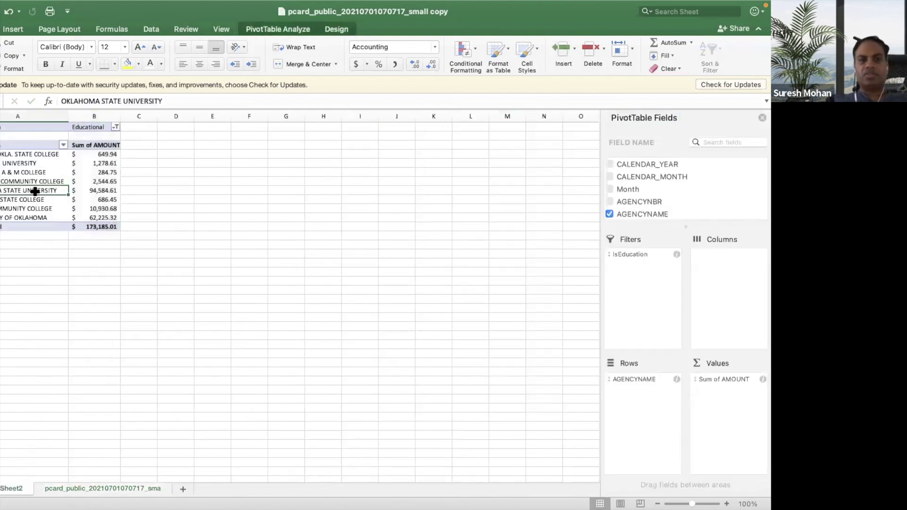
pyautogui.rightClick(35, 191)
pyautogui.click(69, 230)
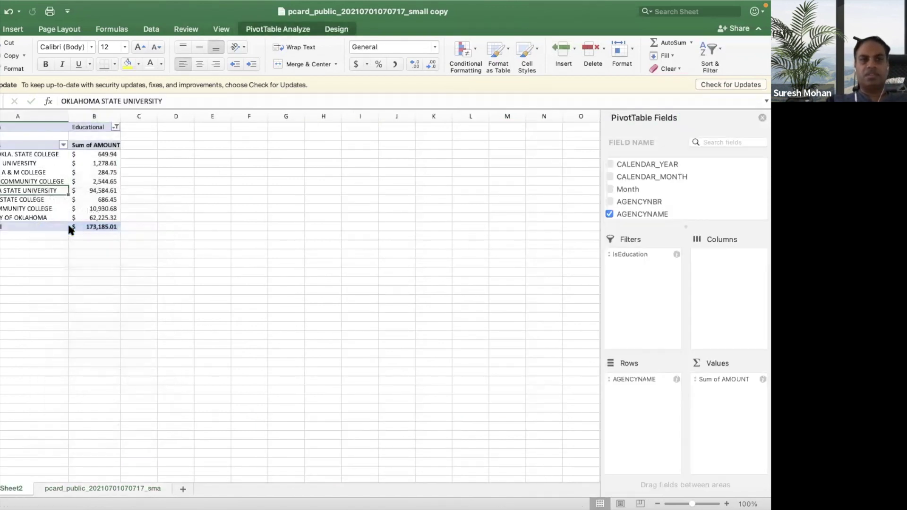
# Keep the IsEducation filter on Educational only and format Sum of AMOUNT as Accounting.
pyautogui.click(115, 127)
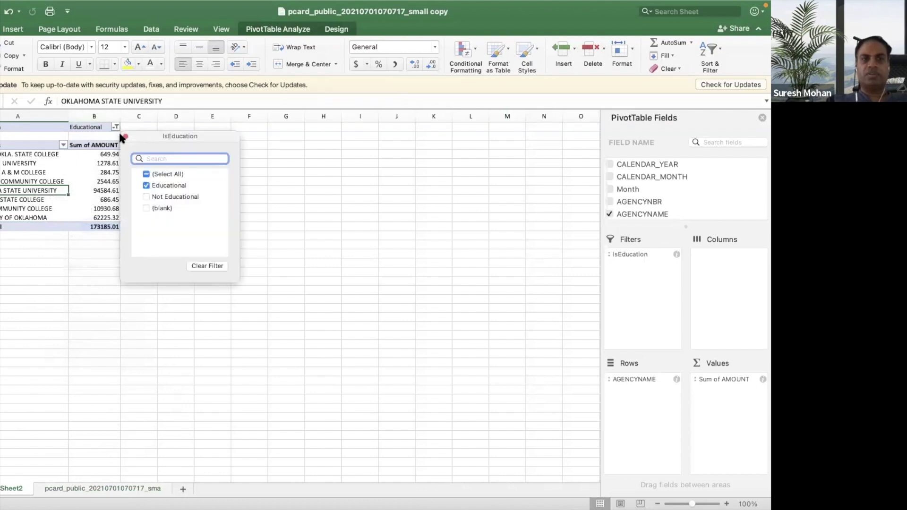
pyautogui.click(146, 209)
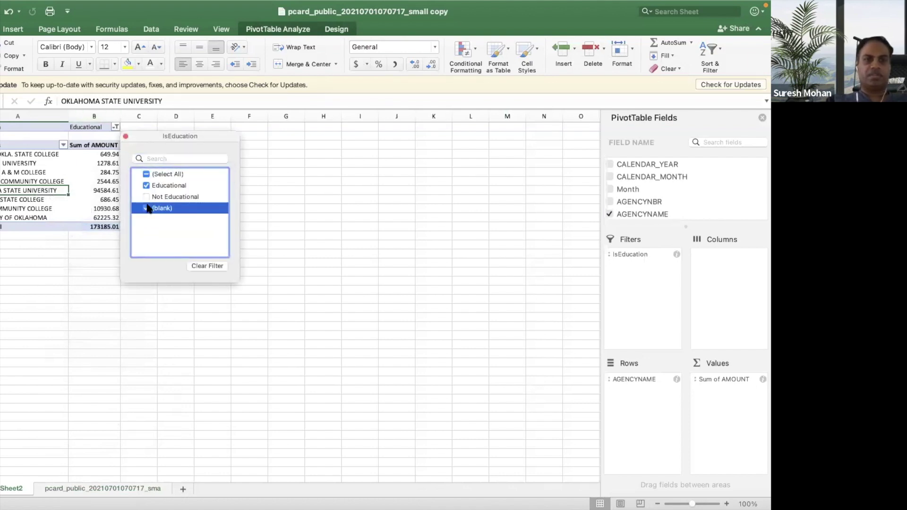
pyautogui.click(147, 197)
pyautogui.click(146, 186)
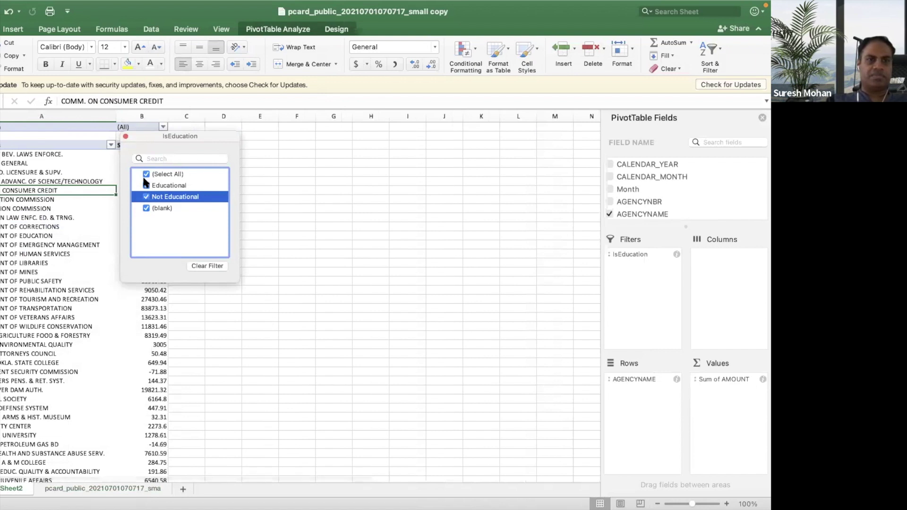
pyautogui.click(146, 197)
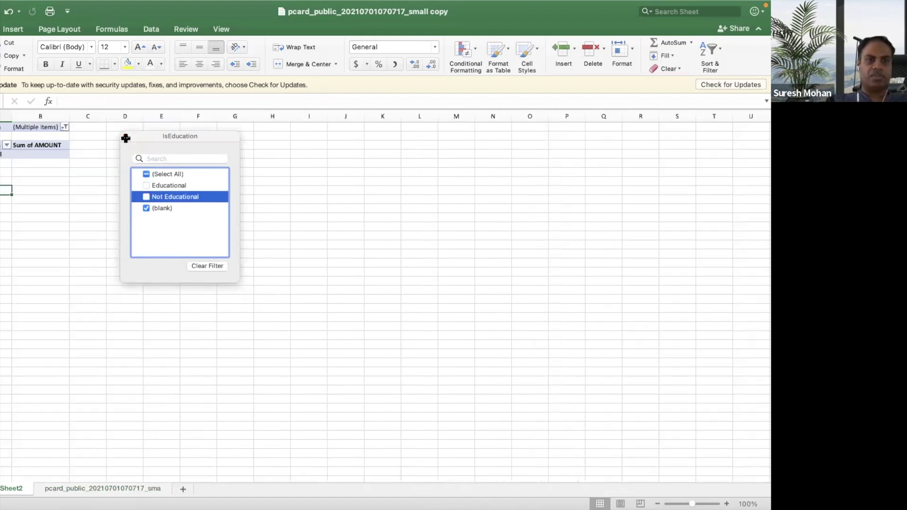
pyautogui.click(146, 185)
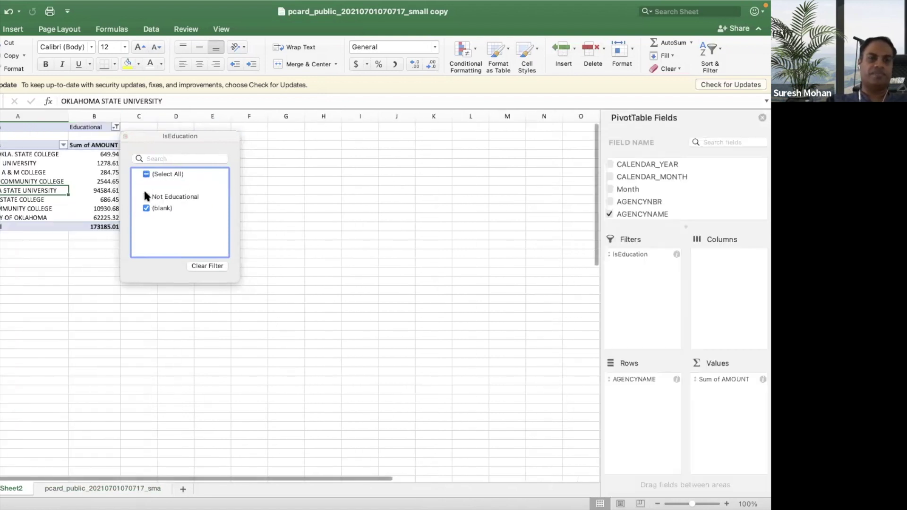
pyautogui.click(116, 128)
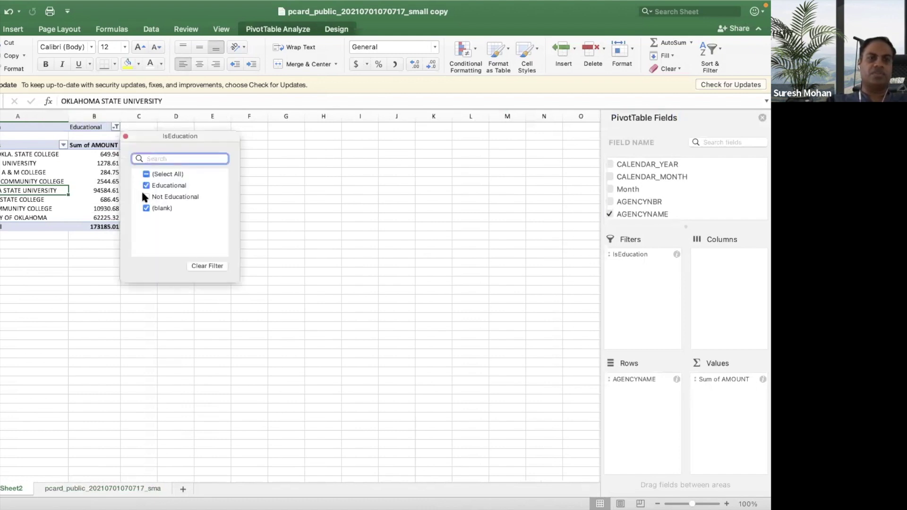
pyautogui.click(126, 137)
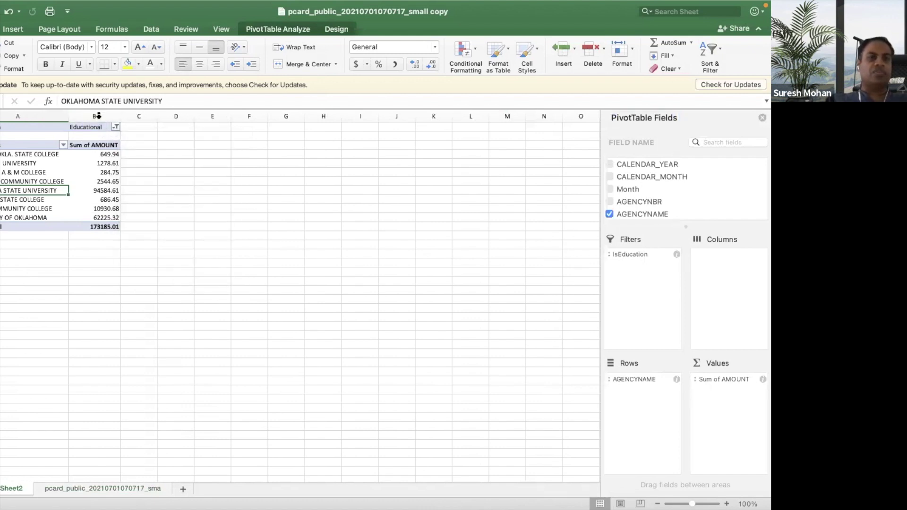
pyautogui.click(94, 116)
pyautogui.click(354, 65)
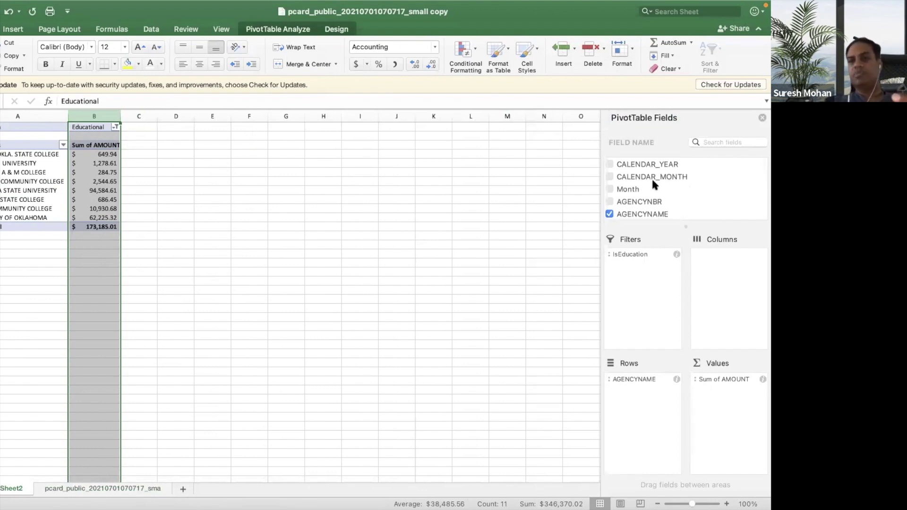
# Replace AGENCYNAME with POST_DATE in the pivot rows and format the daily sums as Accounting.
pyautogui.scroll(-10, 651, 191)
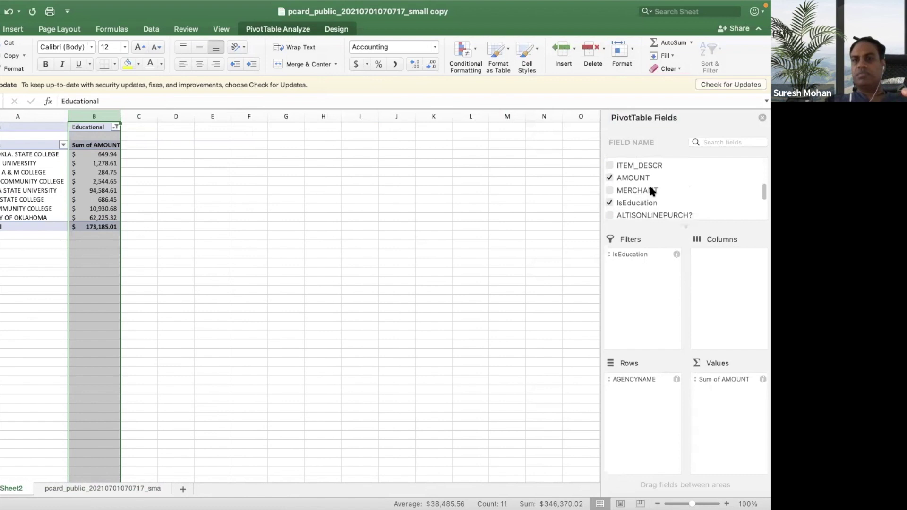
pyautogui.moveTo(645, 378); pyautogui.dragTo(713, 192)
pyautogui.moveTo(651, 204); pyautogui.dragTo(650, 404)
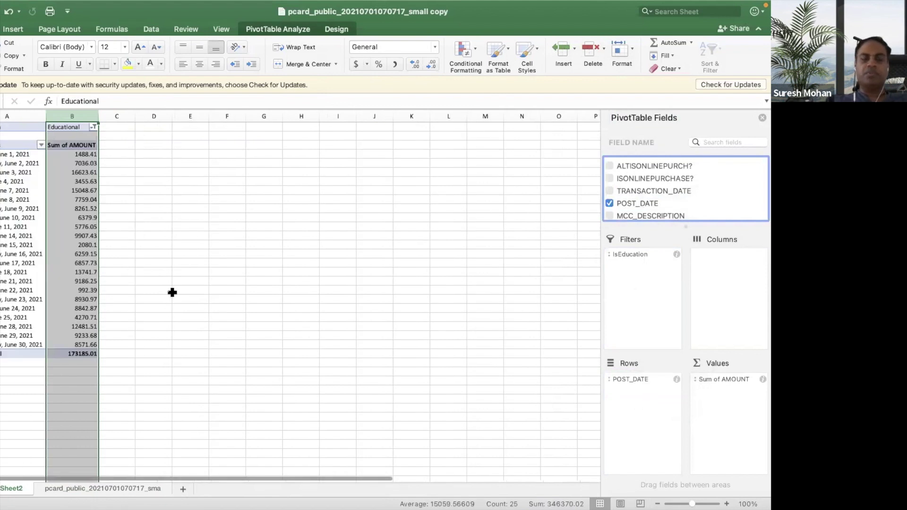
pyautogui.click(75, 299)
pyautogui.click(73, 117)
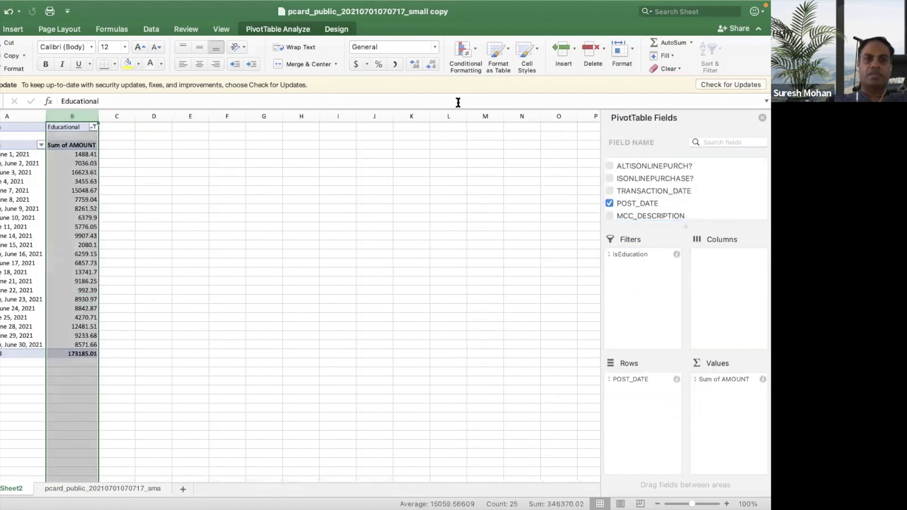
pyautogui.click(353, 63)
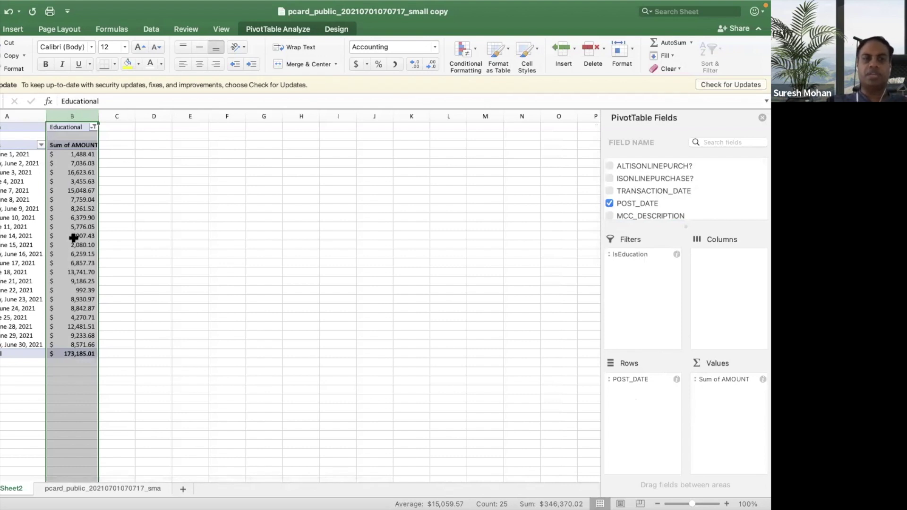
pyautogui.click(84, 152)
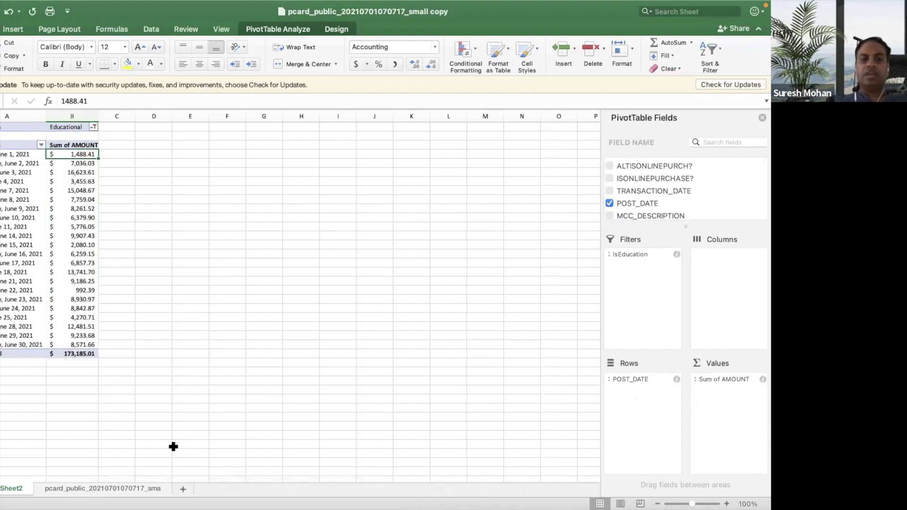
pyautogui.click(132, 488)
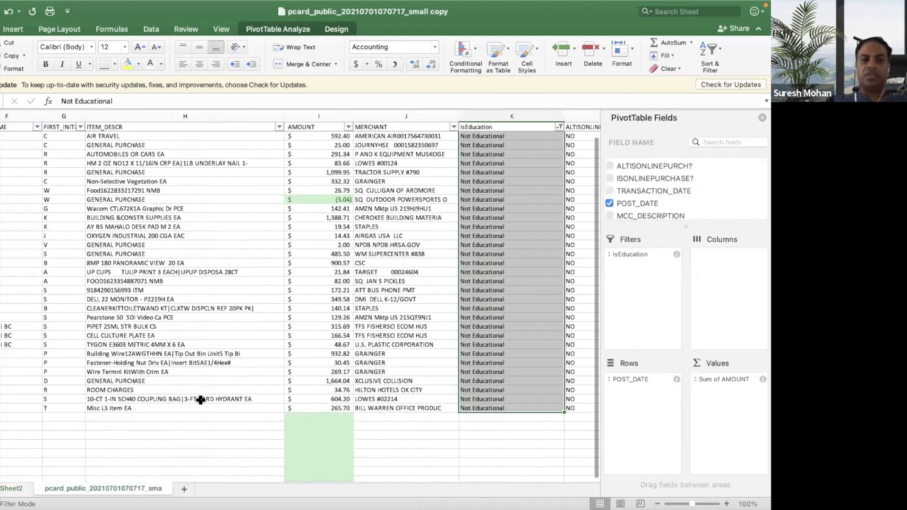
pyautogui.scroll(5, 400, 211)
pyautogui.hscroll(-5, 400, 211)
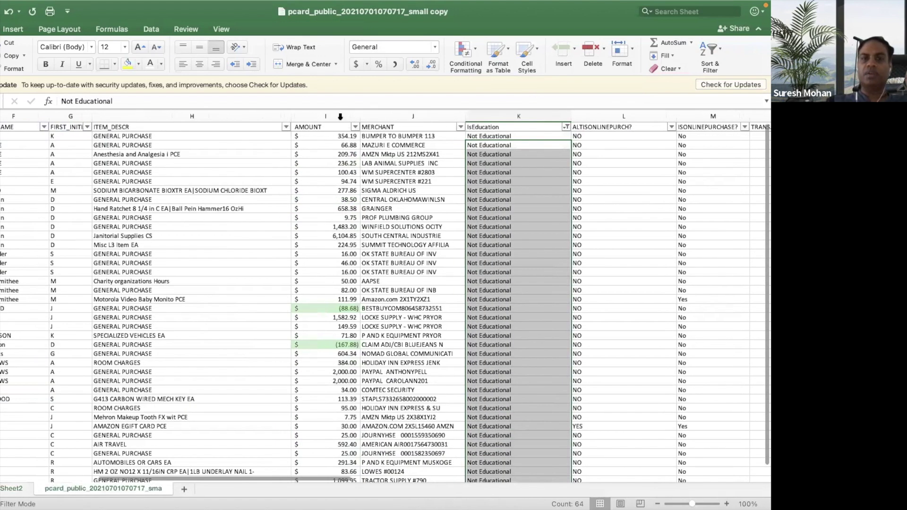
pyautogui.click(464, 114)
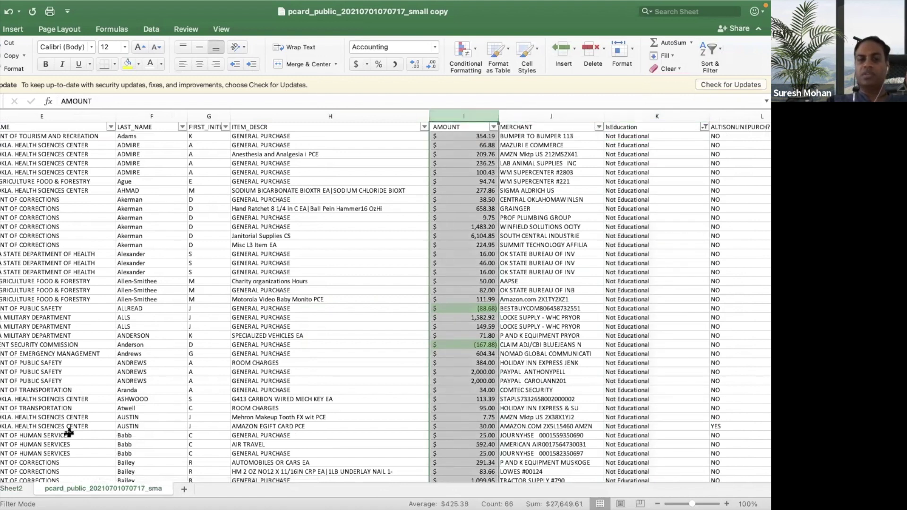
pyautogui.click(7, 490)
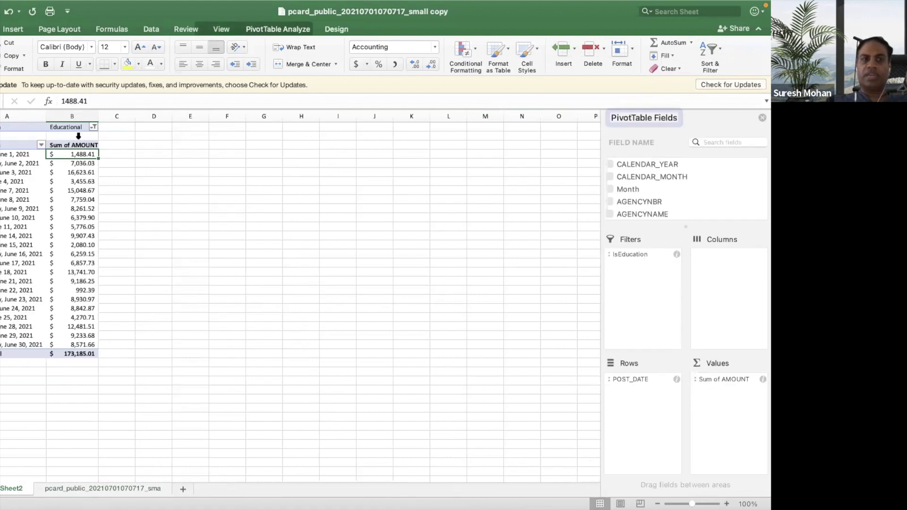
pyautogui.click(72, 117)
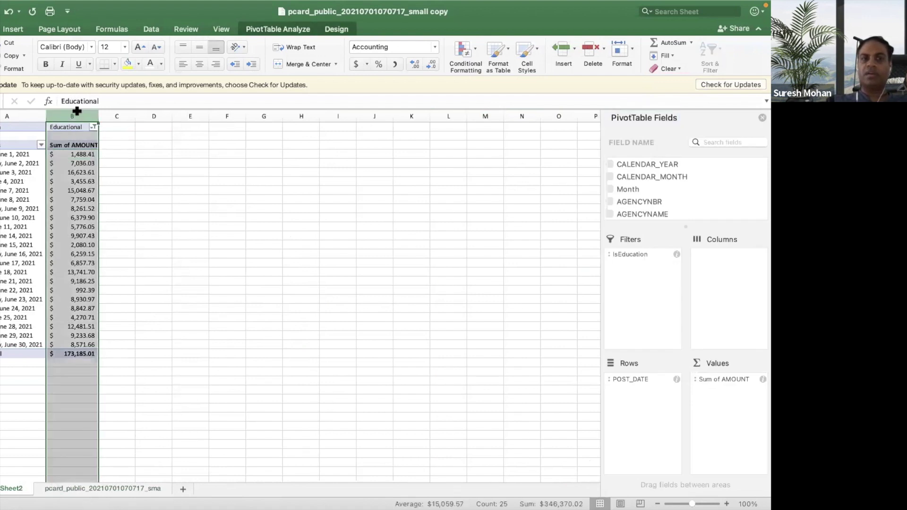
pyautogui.click(84, 154)
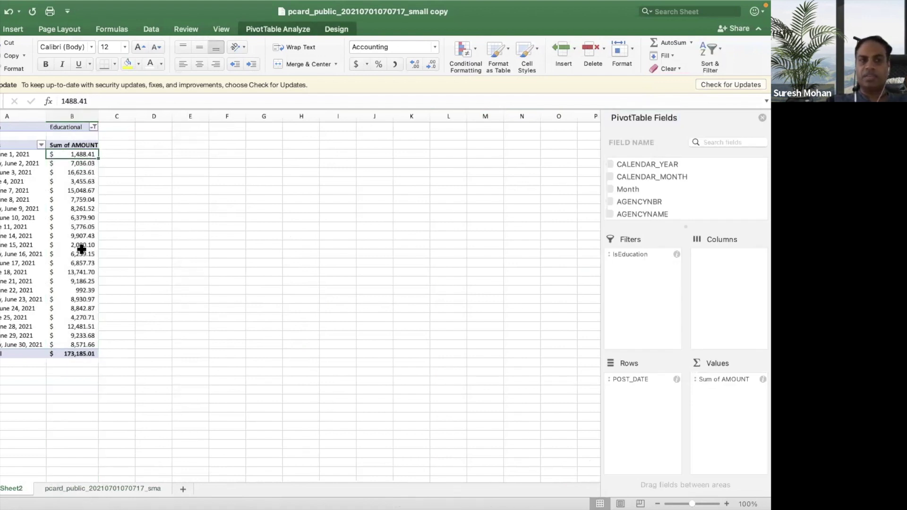
pyautogui.keyDown('shift'); pyautogui.click(75, 344); pyautogui.keyUp('shift')
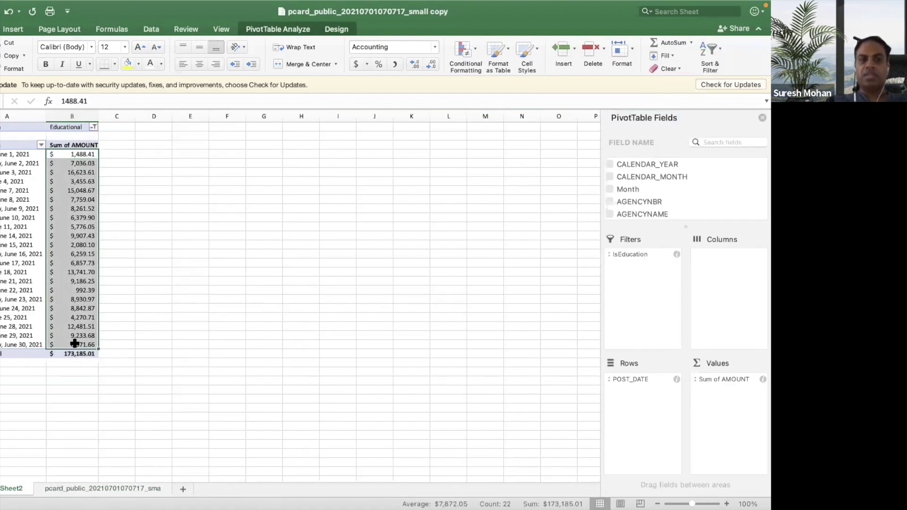
pyautogui.click(79, 152)
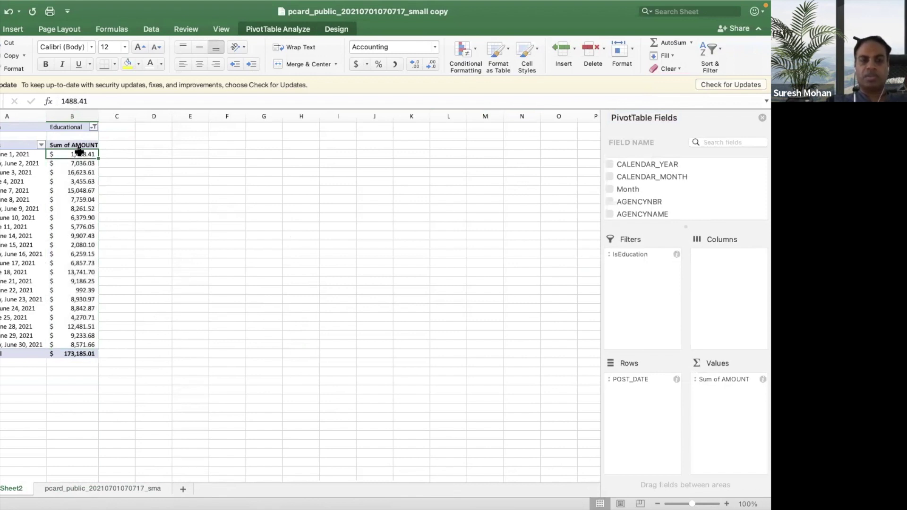
pyautogui.keyDown('shift'); pyautogui.click(81, 342); pyautogui.keyUp('shift')
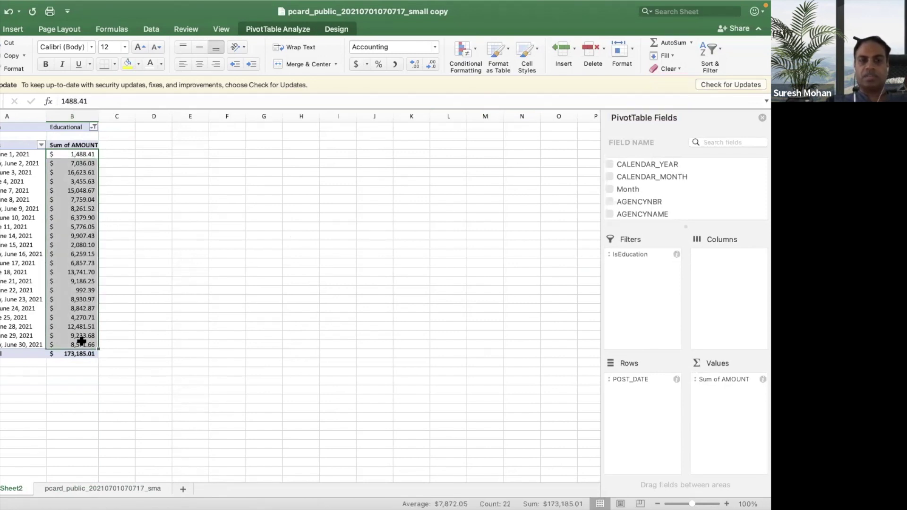
# Sort the pivot sums largest to smallest and reapply Accounting format to column B.
pyautogui.click(710, 52)
pyautogui.click(725, 81)
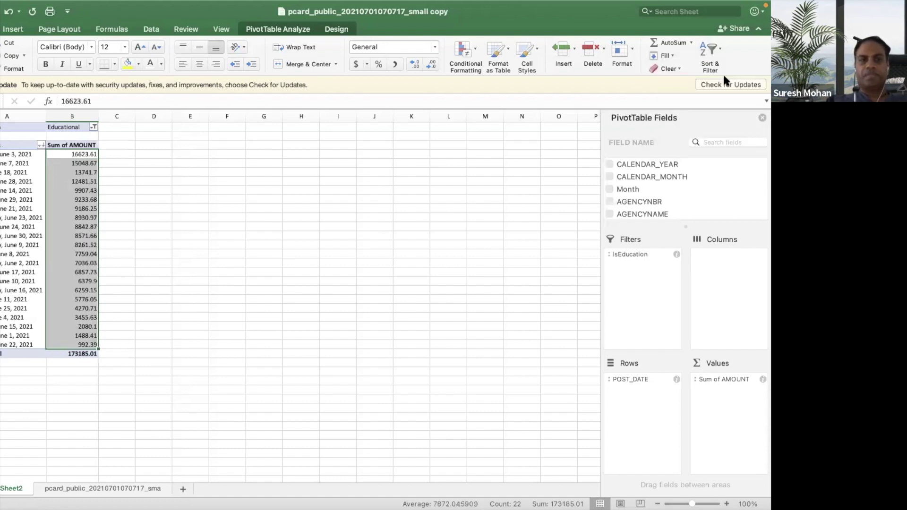
pyautogui.click(84, 116)
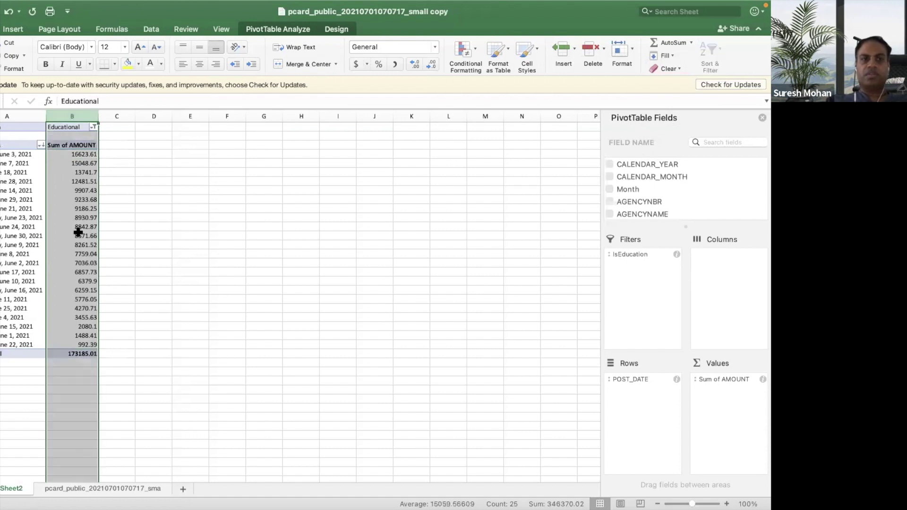
pyautogui.click(357, 64)
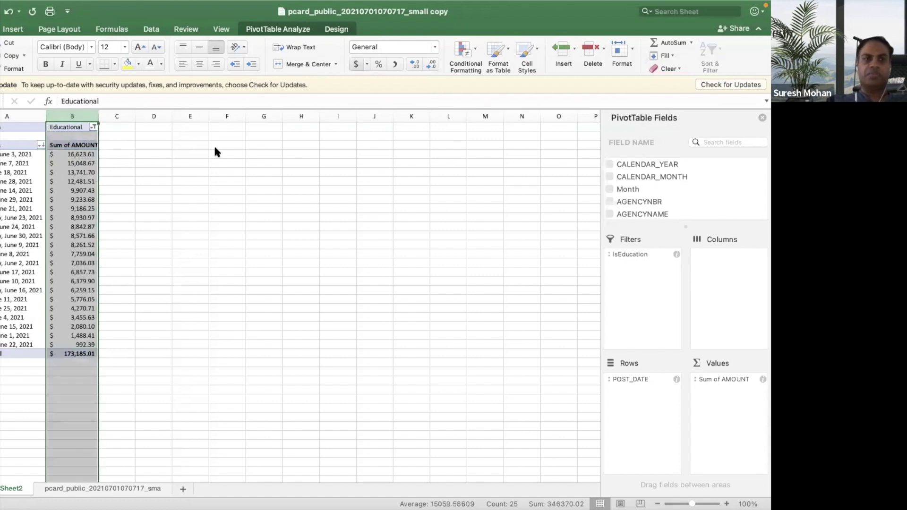
# Select cells inside and outside the pivot, which hides the PivotTable Fields list.
pyautogui.click(70, 192)
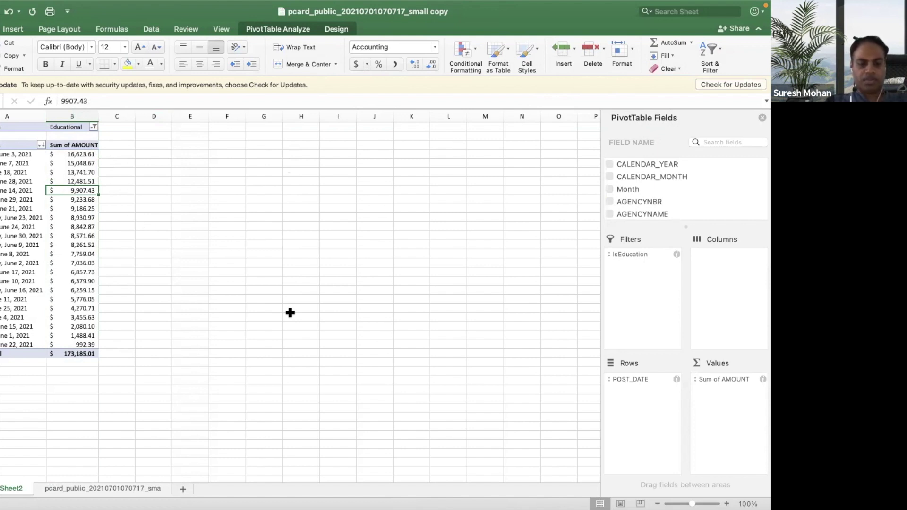
pyautogui.click(301, 371)
pyautogui.click(24, 253)
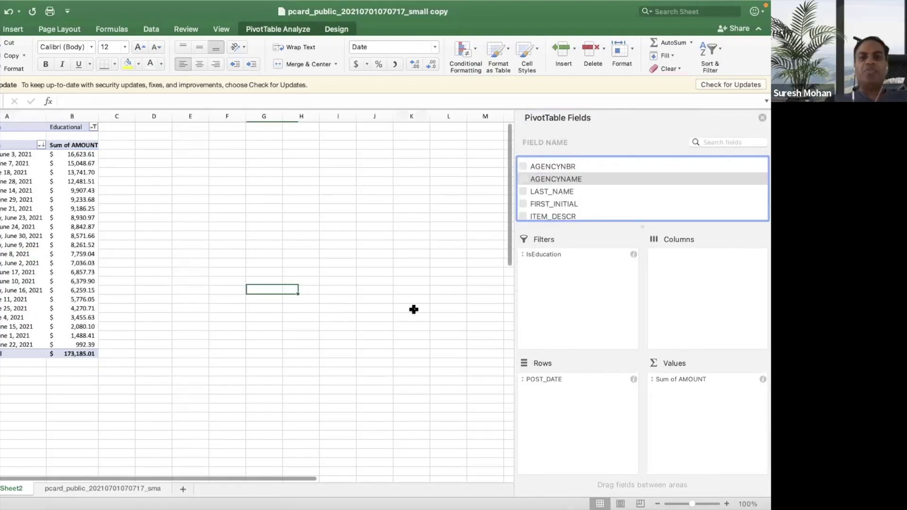
# Select the pivot's date cells so the PivotTable Fields list reappears.
pyautogui.click(412, 307)
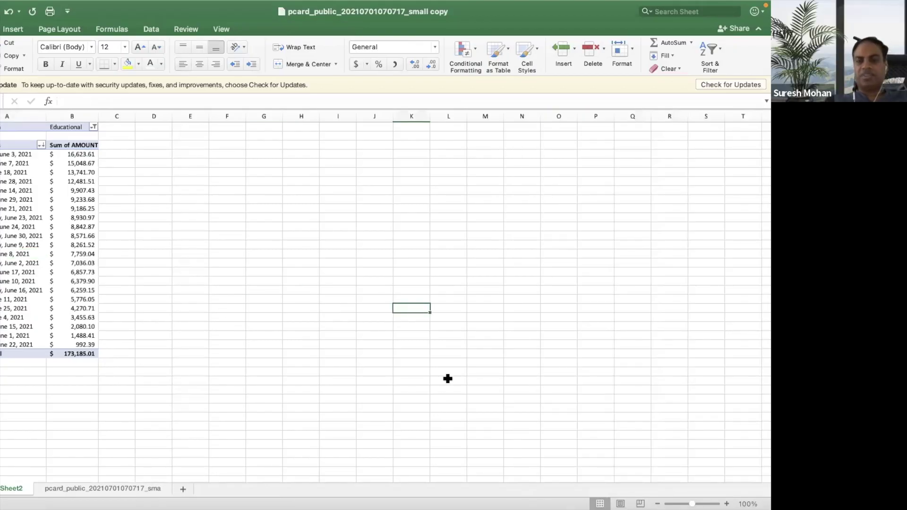
pyautogui.click(229, 282)
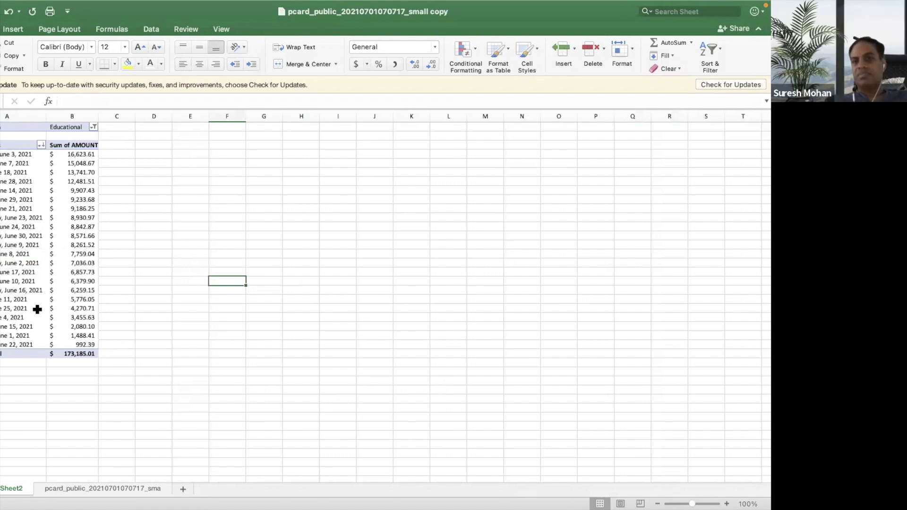
pyautogui.click(16, 217)
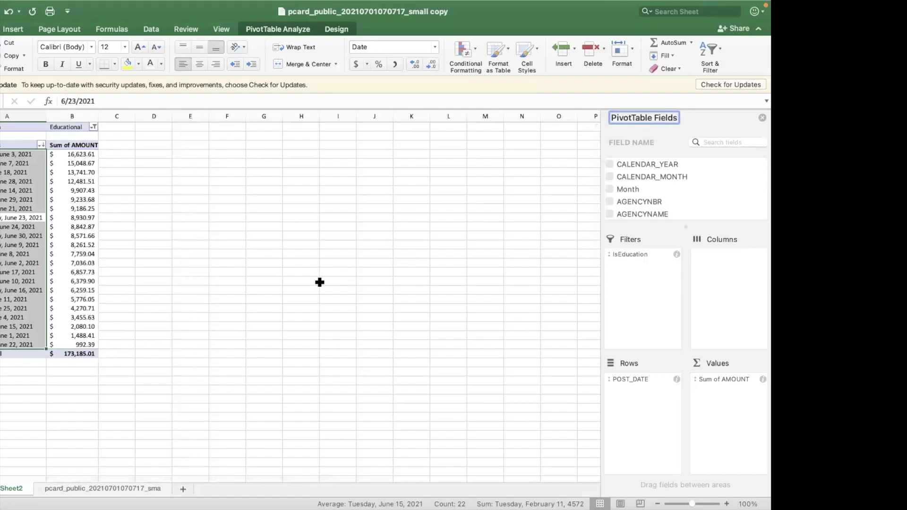
# Clear the pcard data sheet's filter so all rows reappear.
pyautogui.click(130, 493)
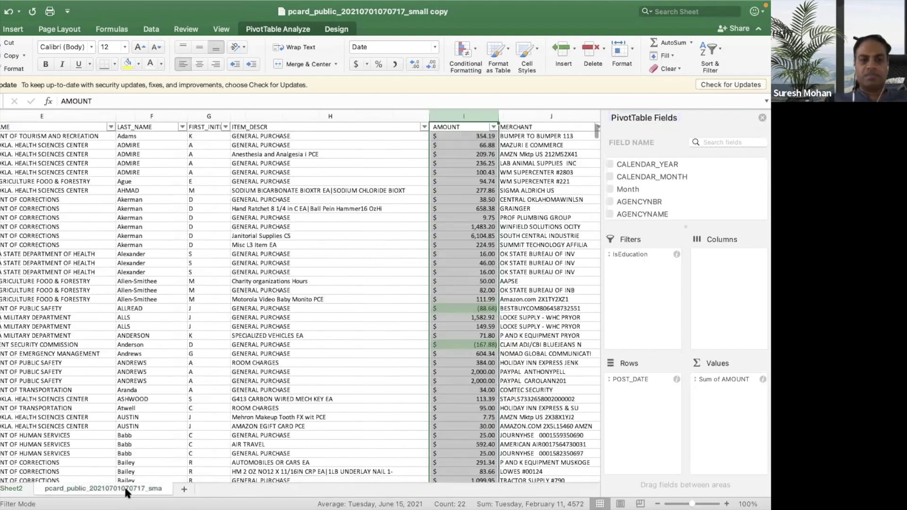
pyautogui.click(308, 388)
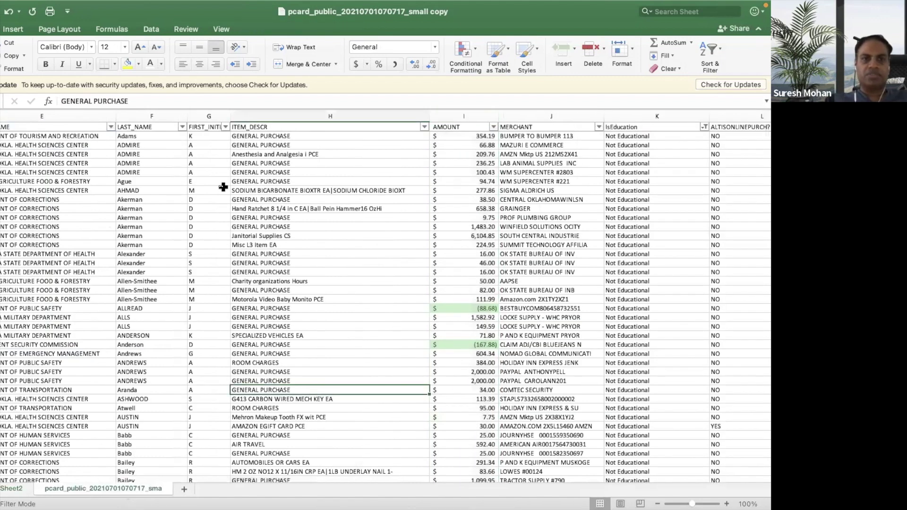
pyautogui.click(712, 47)
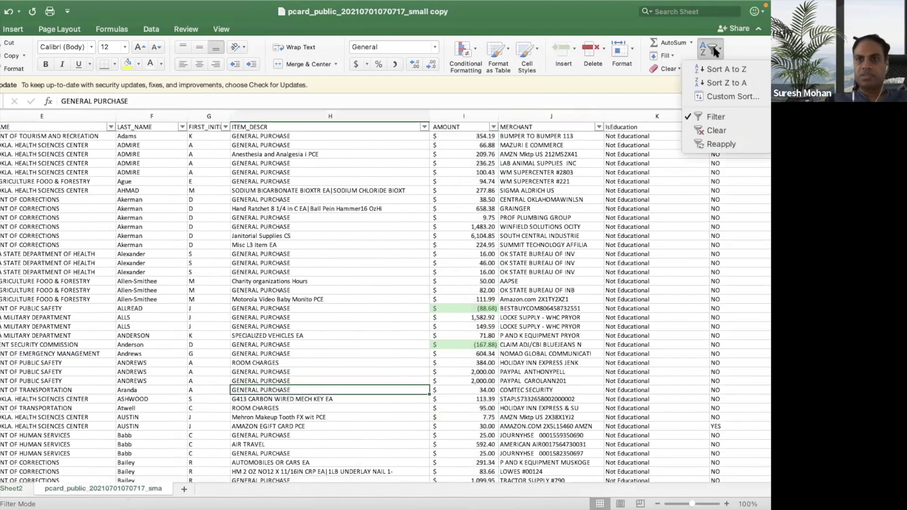
pyautogui.click(715, 130)
# Insert an empty PivotTable from the full data range on a new worksheet.
pyautogui.click(334, 245)
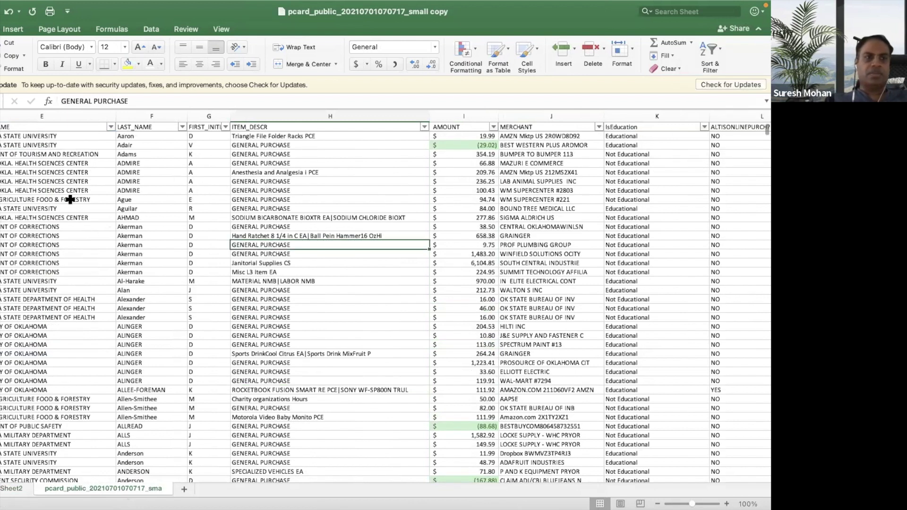
pyautogui.hscroll(-2, 71, 198)
pyautogui.click(10, 30)
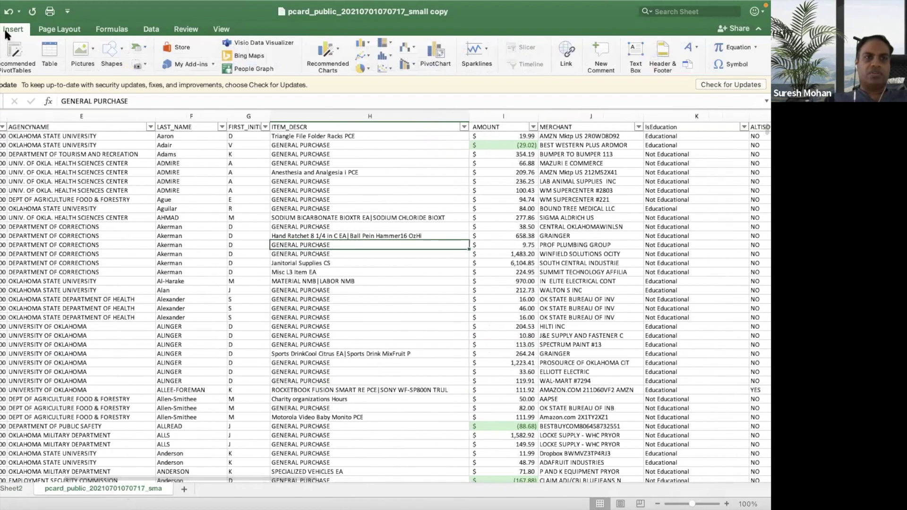
pyautogui.click(3, 54)
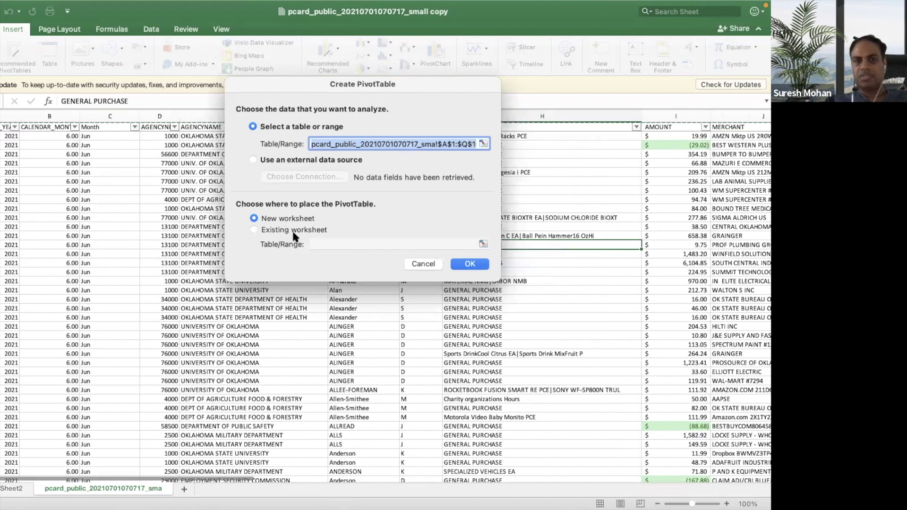
pyautogui.click(479, 267)
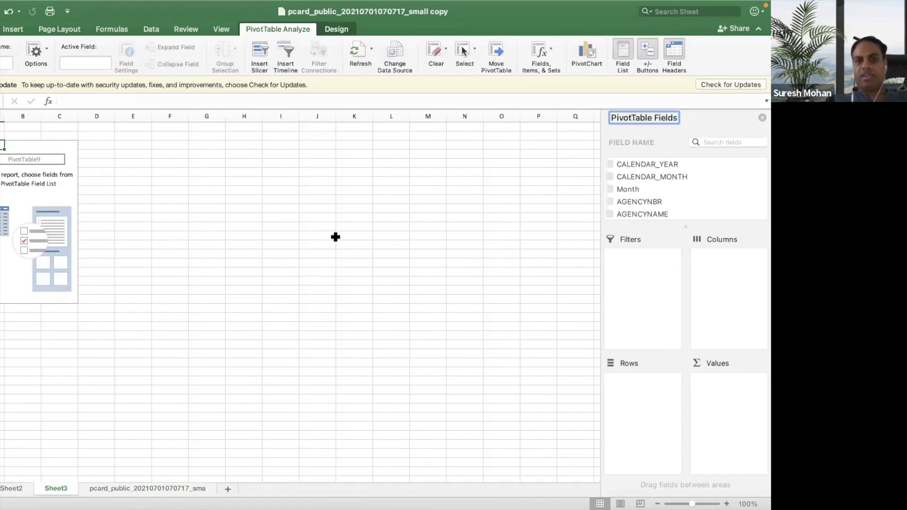
# Keep the empty PivotTable9 on Sheet3 undeleted and switch to the pcard data sheet.
pyautogui.click(289, 215)
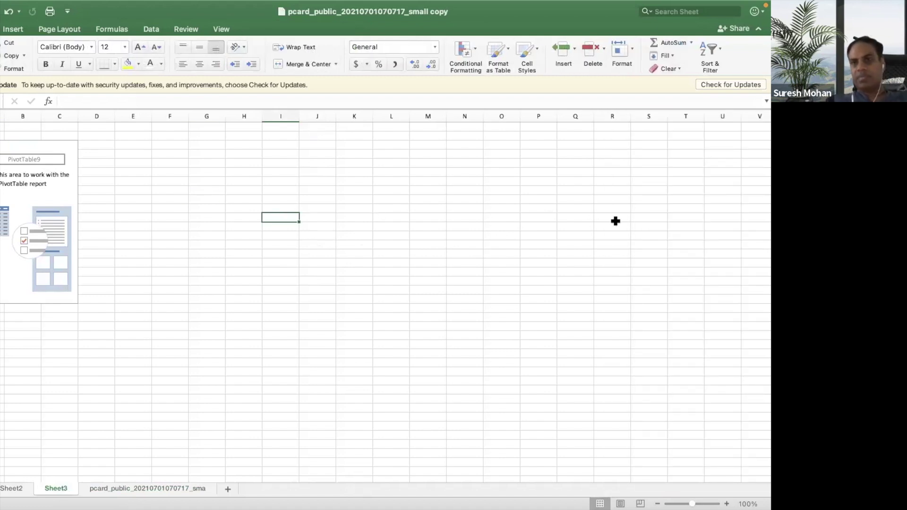
pyautogui.click(27, 194)
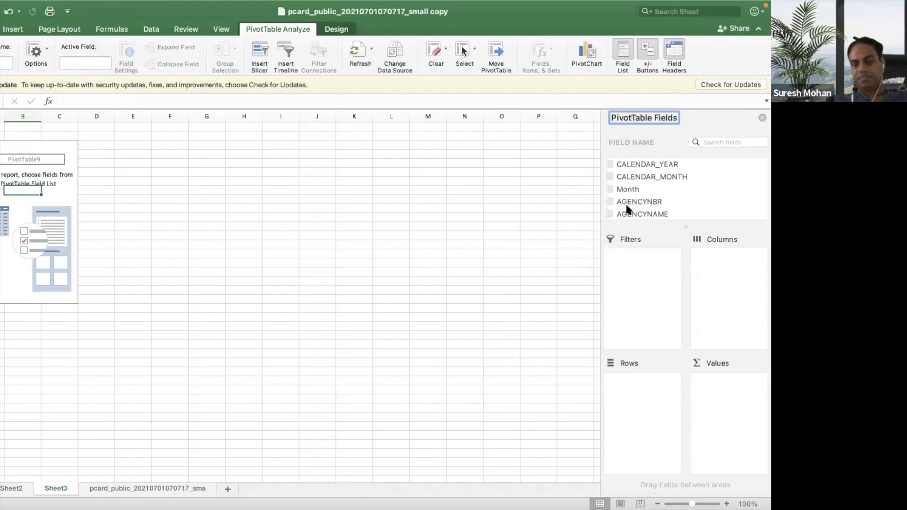
pyautogui.scroll(-2, 689, 199)
pyautogui.rightClick(66, 489)
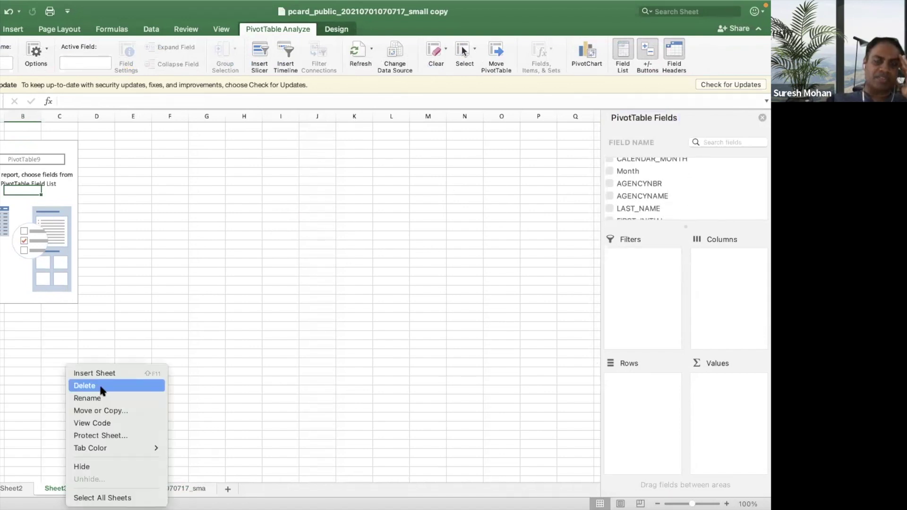
pyautogui.click(343, 221)
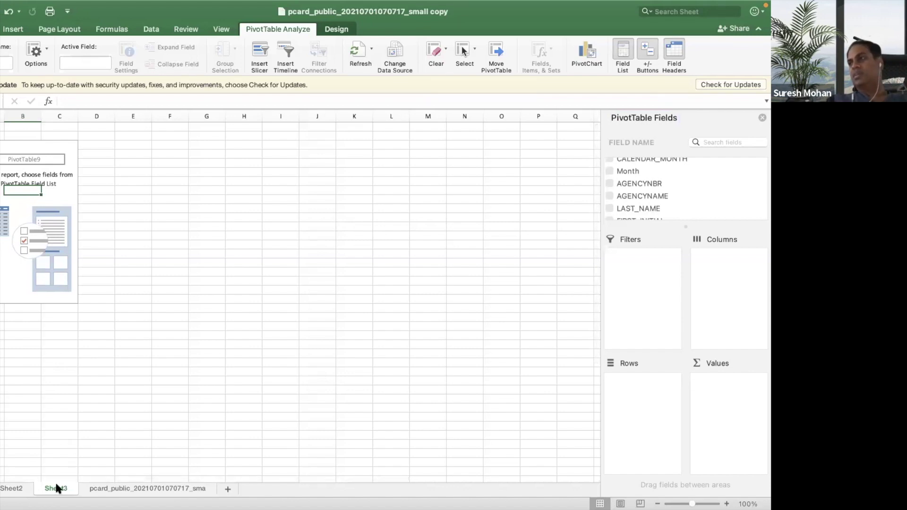
pyautogui.click(3, 263)
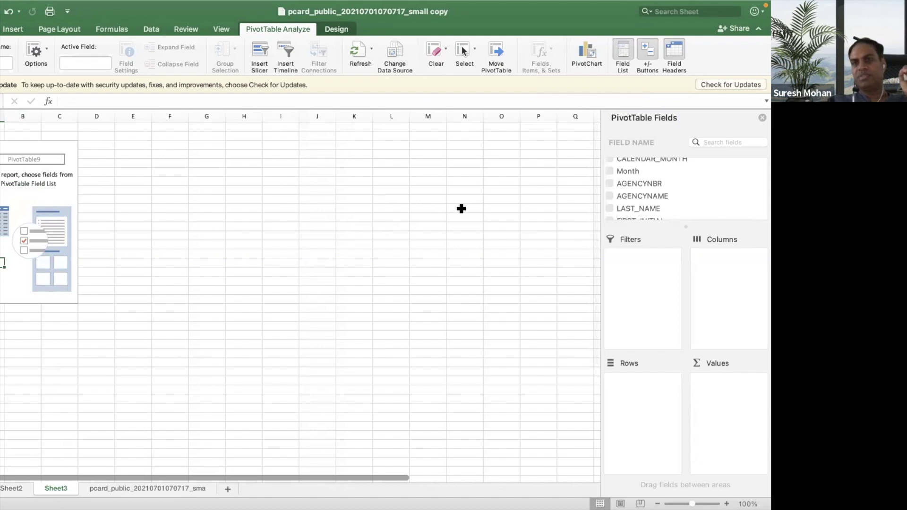
pyautogui.hotkey('ctrl', 'pagedown')
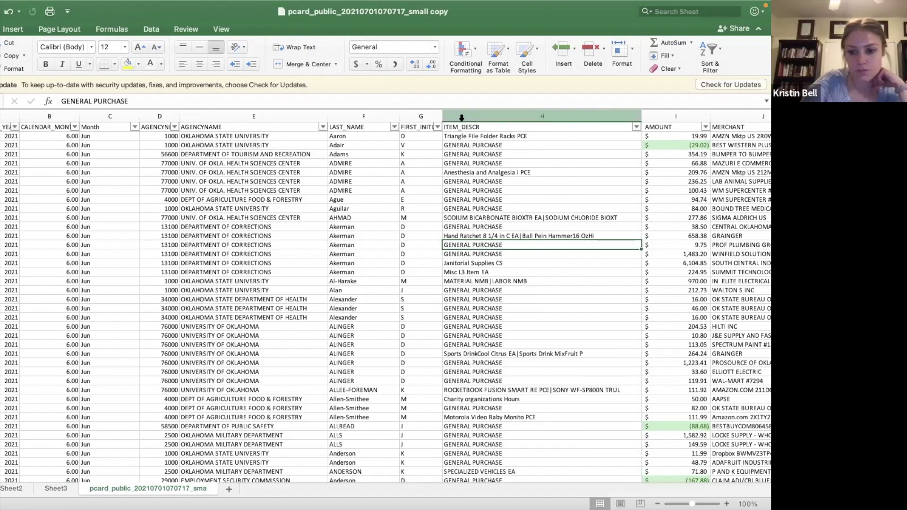
# Insert a blank column H to the left of ITEM_DESCR.
pyautogui.click(417, 127)
pyautogui.click(381, 128)
pyautogui.click(485, 120)
pyautogui.rightClick(485, 120)
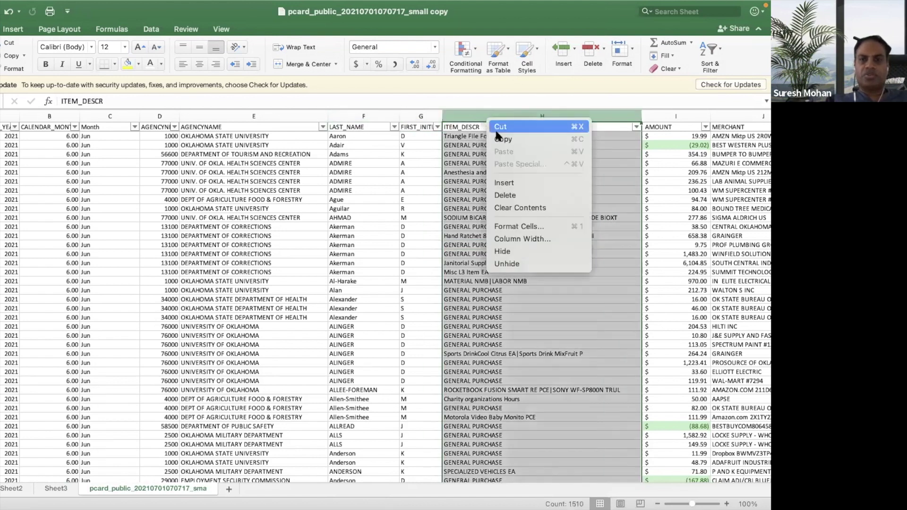
pyautogui.click(493, 175)
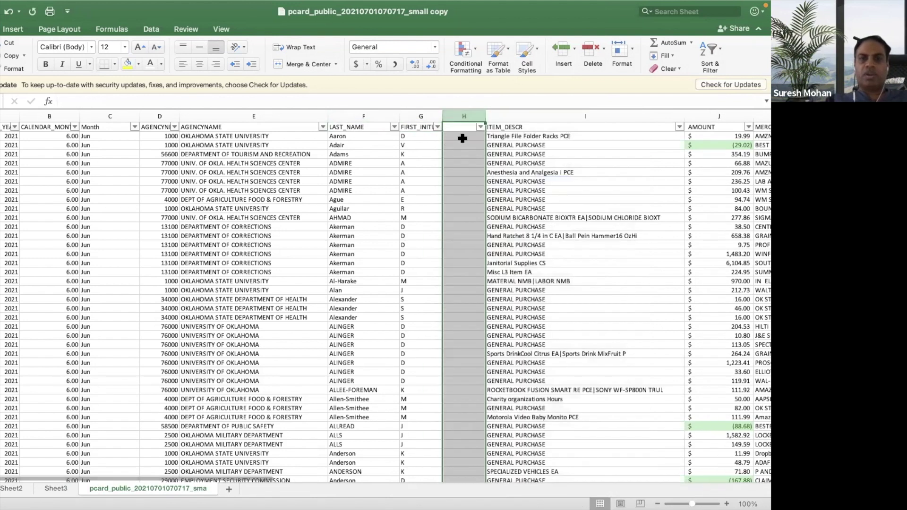
# Enter the heading 'Full Name' in cell H1 of the new column.
pyautogui.click(465, 137)
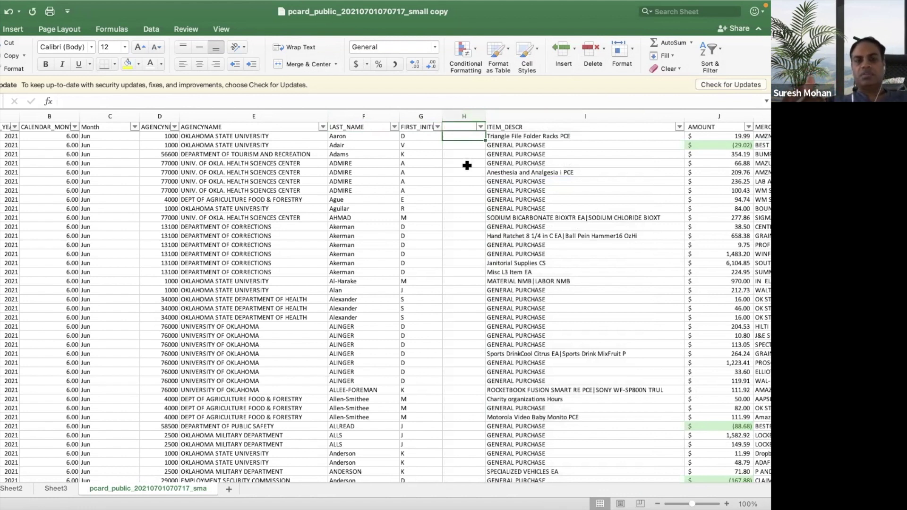
pyautogui.click(461, 127)
pyautogui.write('Full Name')
pyautogui.press('Return')
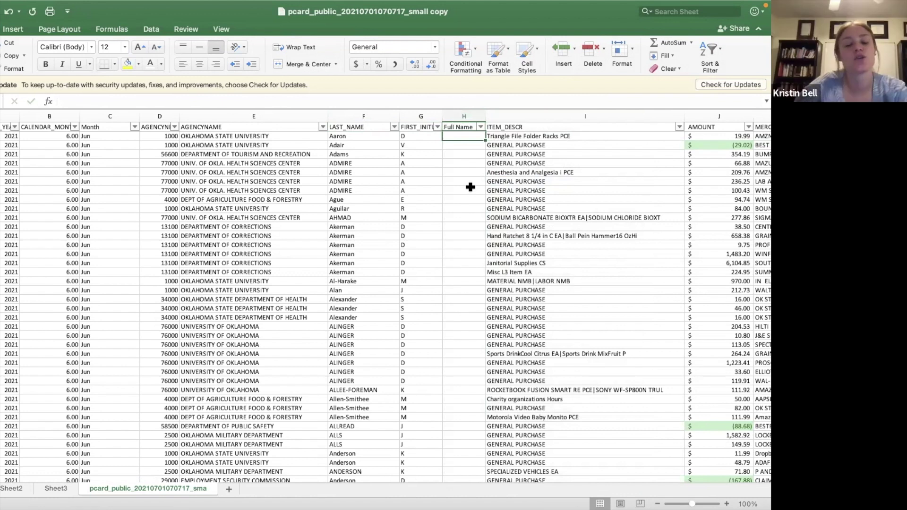
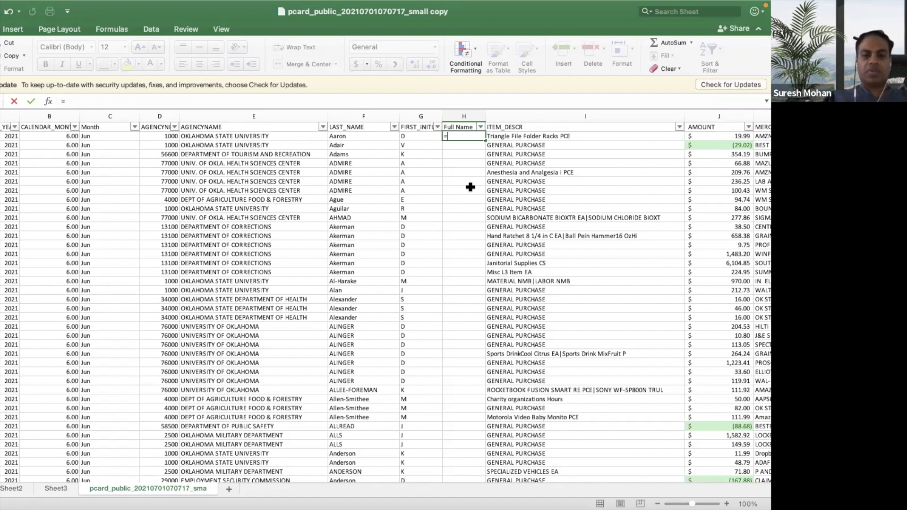
# Enter =F2 & G3 in H2, widen column H, and fill the formula down.
pyautogui.write('f2')
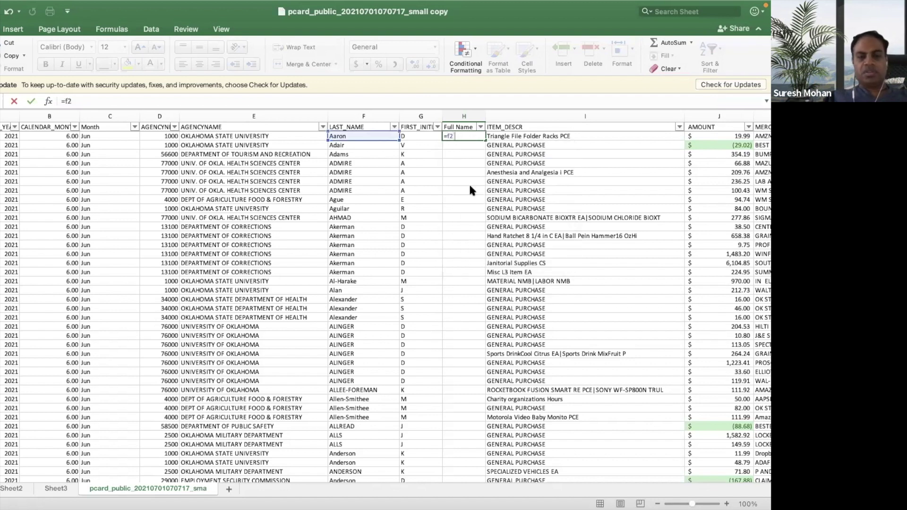
pyautogui.write(' &')
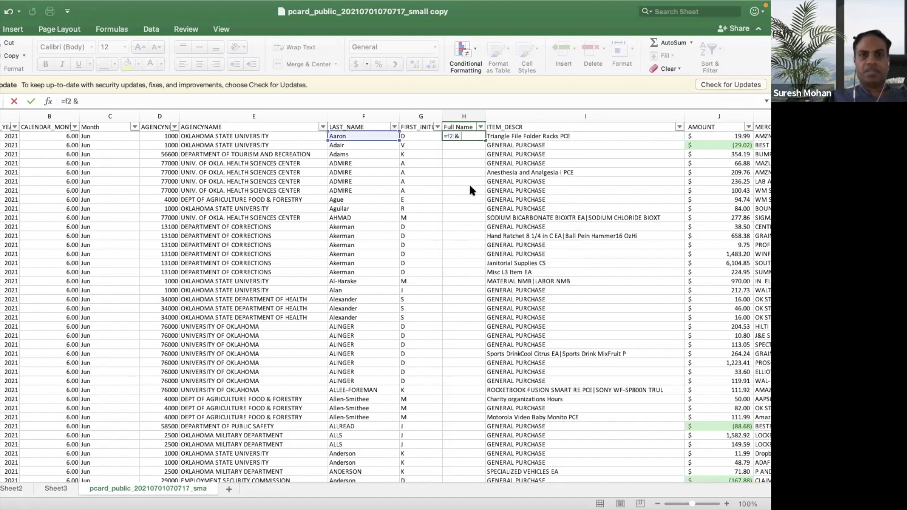
pyautogui.write(' g3')
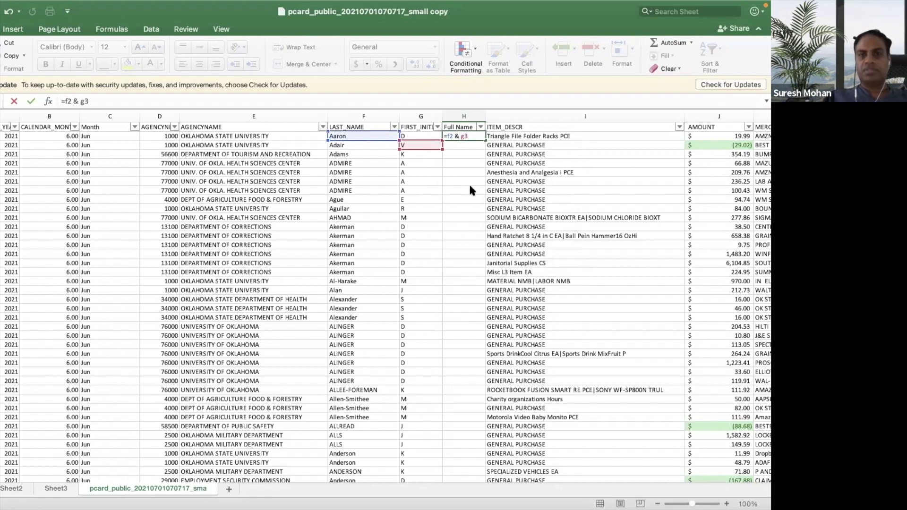
pyautogui.press('Return')
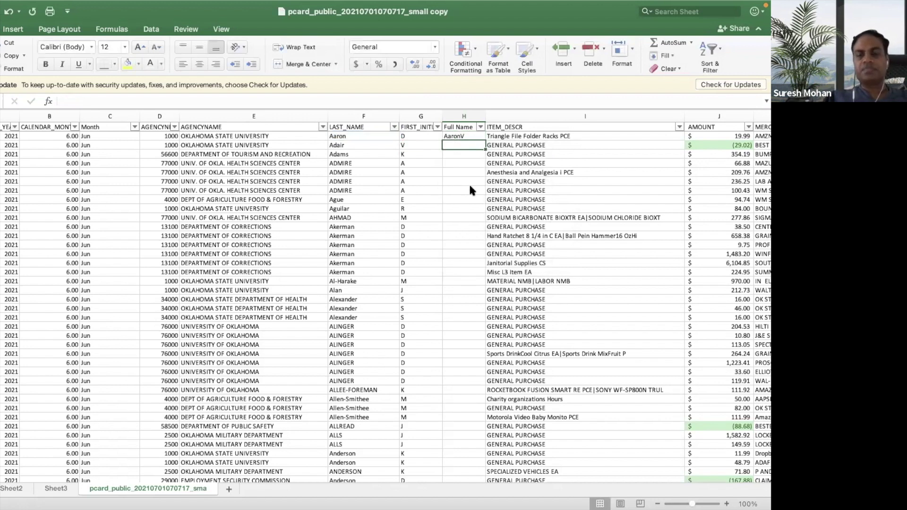
pyautogui.moveTo(487, 115); pyautogui.dragTo(510, 115)
pyautogui.click(508, 139)
pyautogui.doubleClick(510, 140)
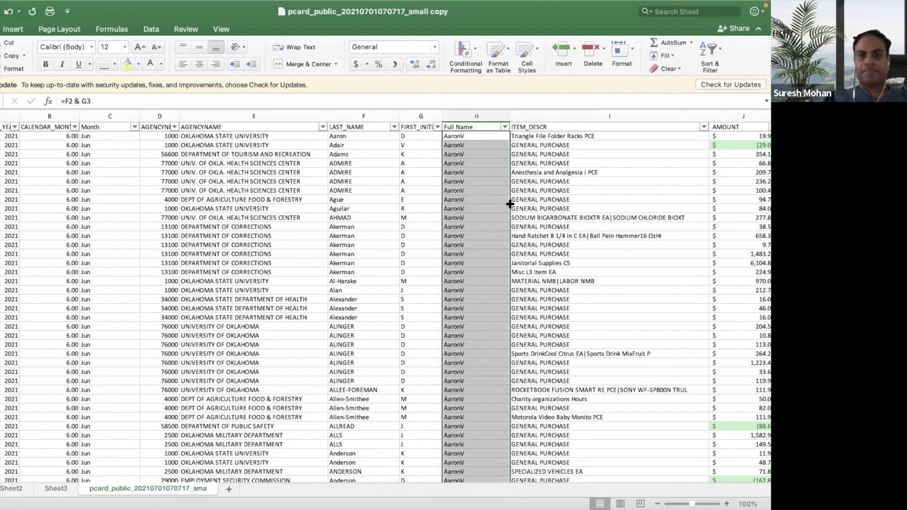
# Correct H2's formula to =F2 & G2 and refill it down the Full Name column.
pyautogui.click(490, 189)
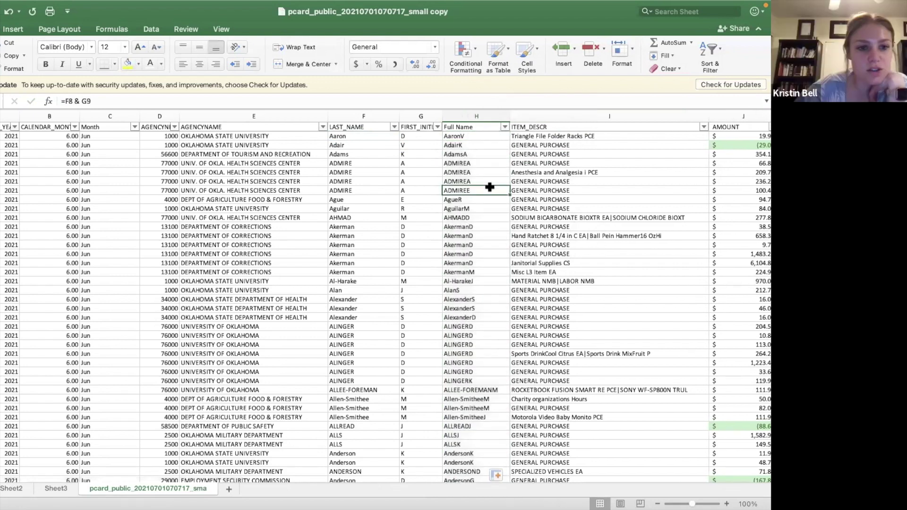
pyautogui.click(469, 136)
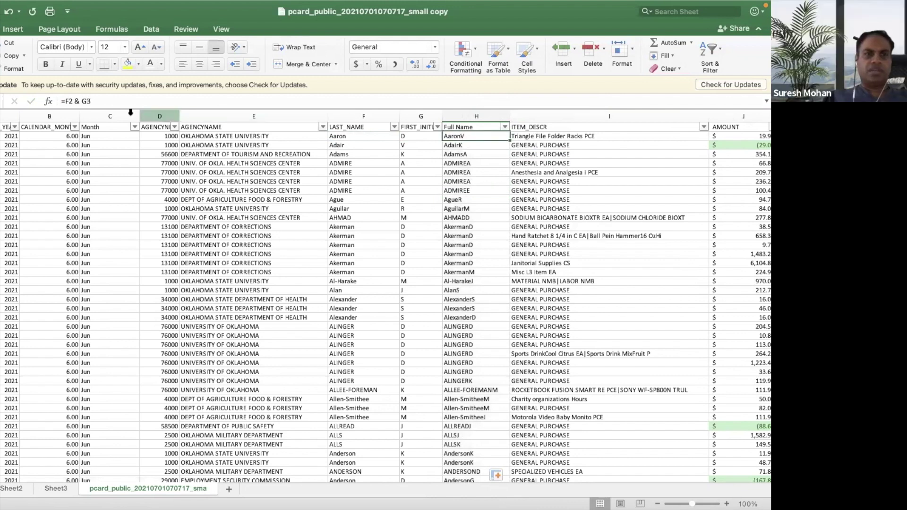
pyautogui.click(115, 101)
pyautogui.press('BackSpace')
pyautogui.write('2')
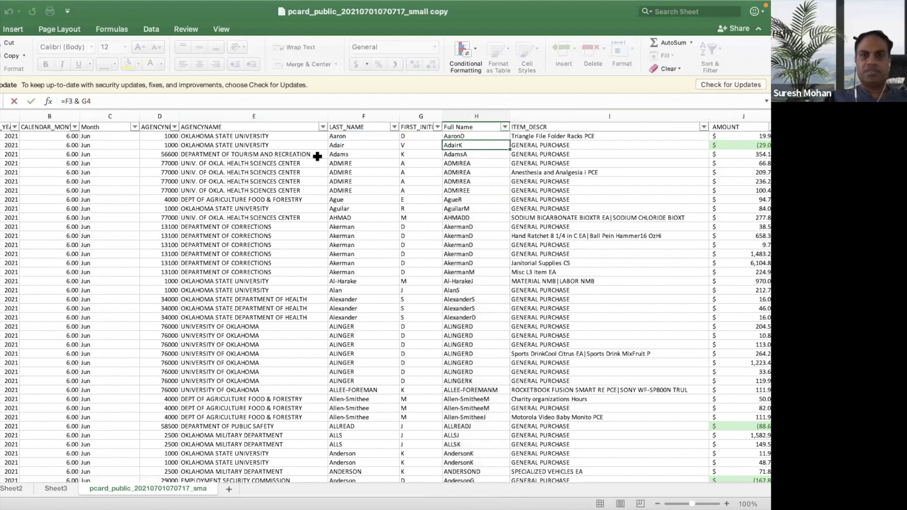
pyautogui.click(505, 137)
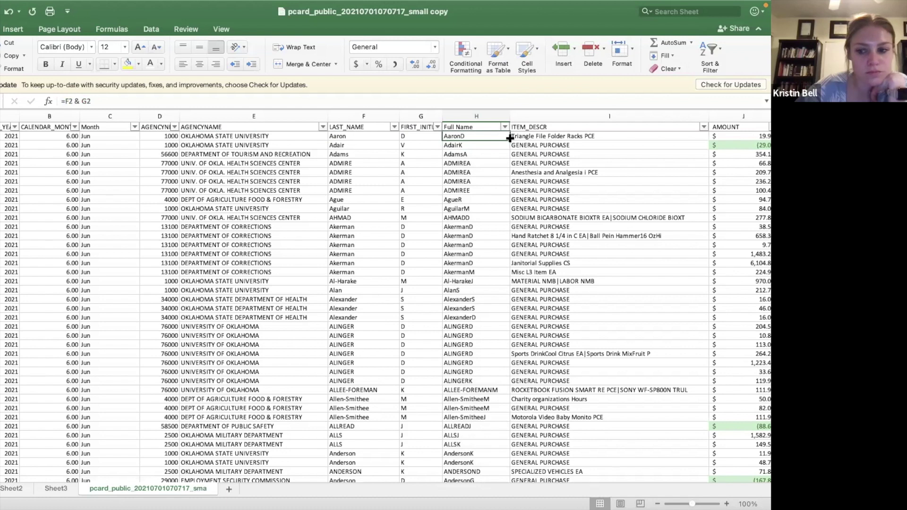
pyautogui.doubleClick(510, 138)
pyautogui.click(460, 199)
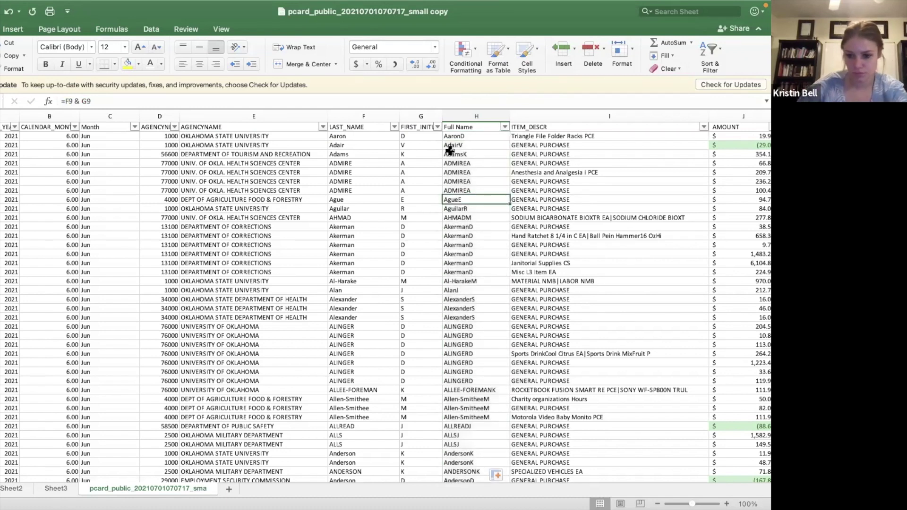
pyautogui.click(467, 138)
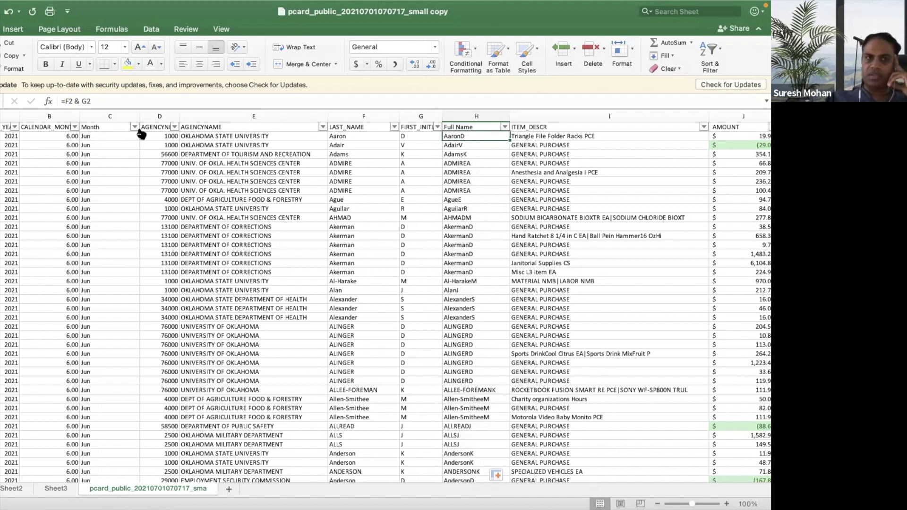
# Change H2 to =F2 & " " & G2 so names read like Aaron D, and fill it down.
pyautogui.click(71, 101)
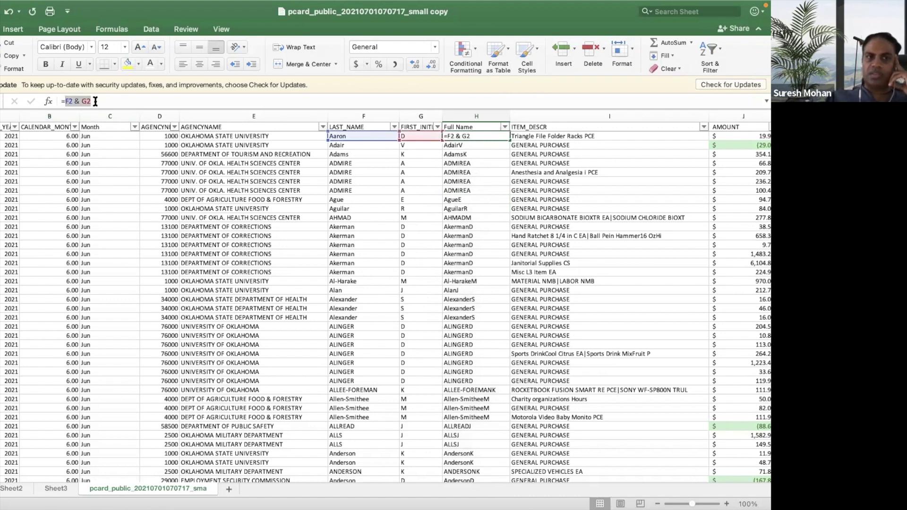
pyautogui.click(80, 100)
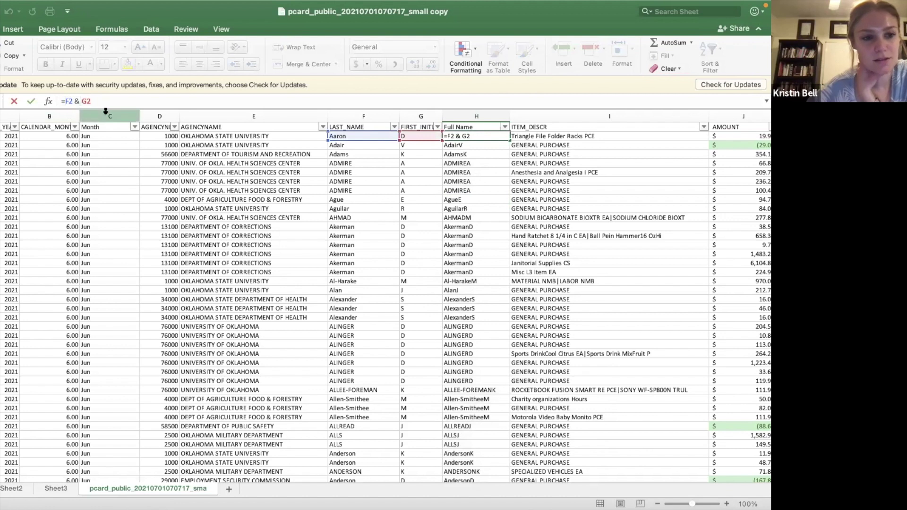
pyautogui.write('"')
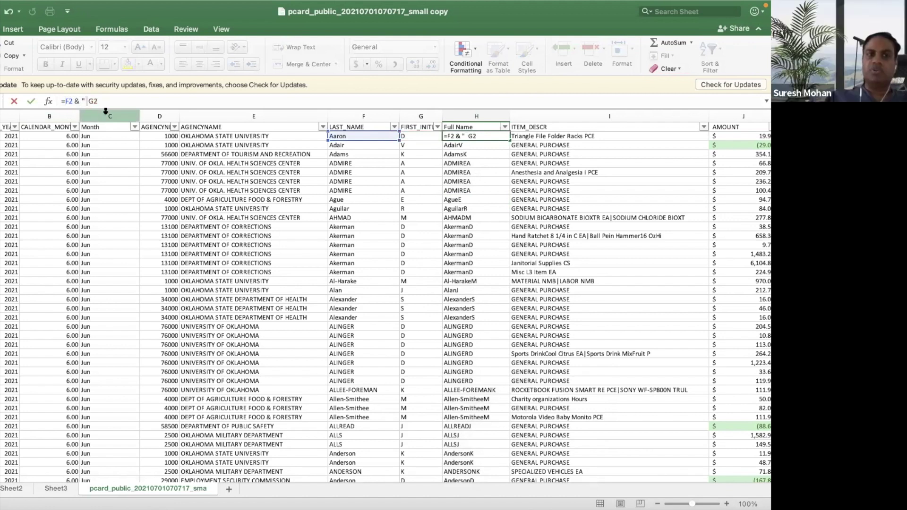
pyautogui.write(' " &')
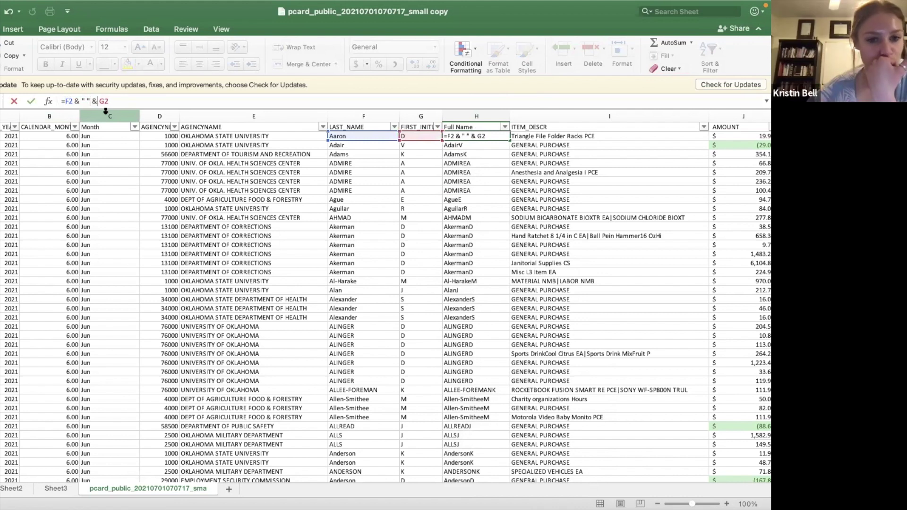
pyautogui.press('Return')
pyautogui.click(463, 136)
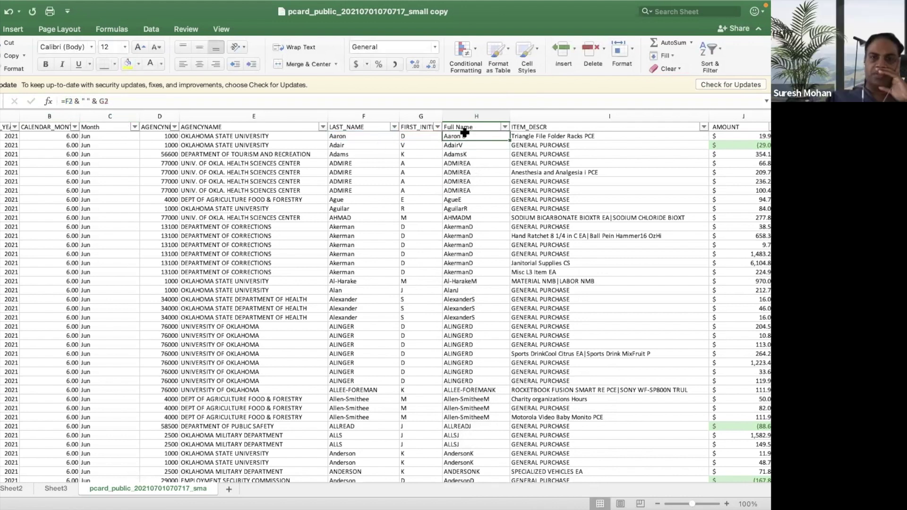
pyautogui.doubleClick(510, 139)
pyautogui.click(505, 254)
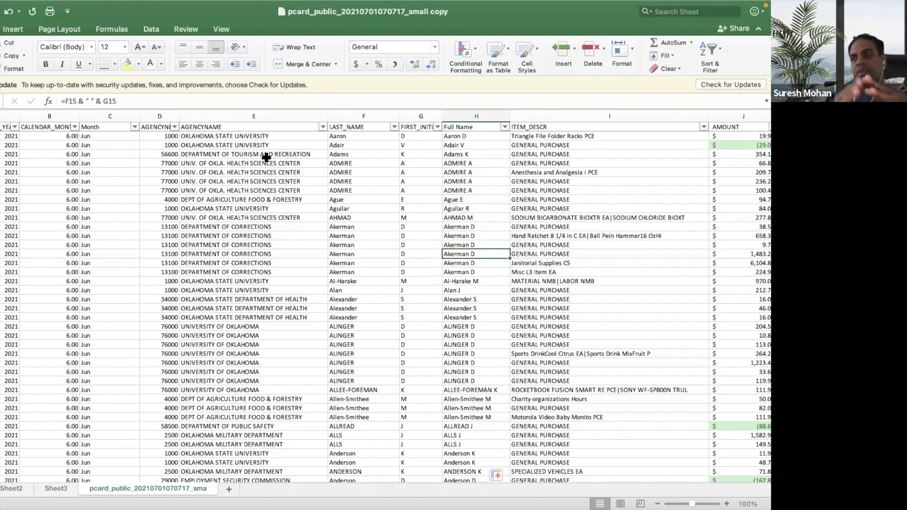
# Copy column E (AGENCYNAME) into column A of a new Sheet4 and start Text to Columns.
pyautogui.click(255, 116)
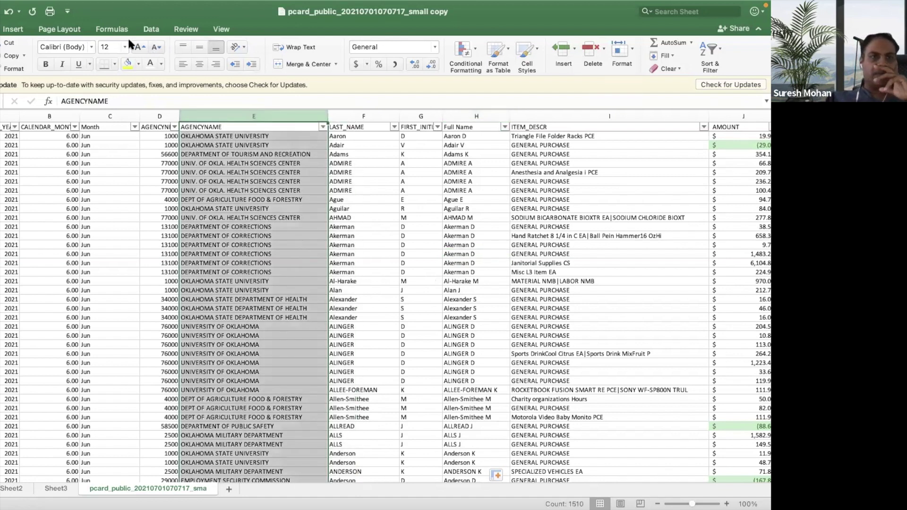
pyautogui.click(151, 29)
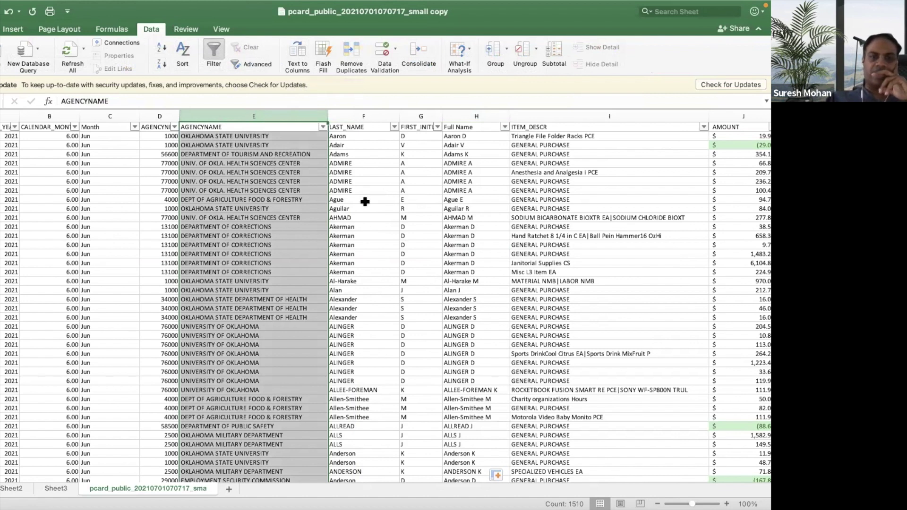
pyautogui.press('super+c')
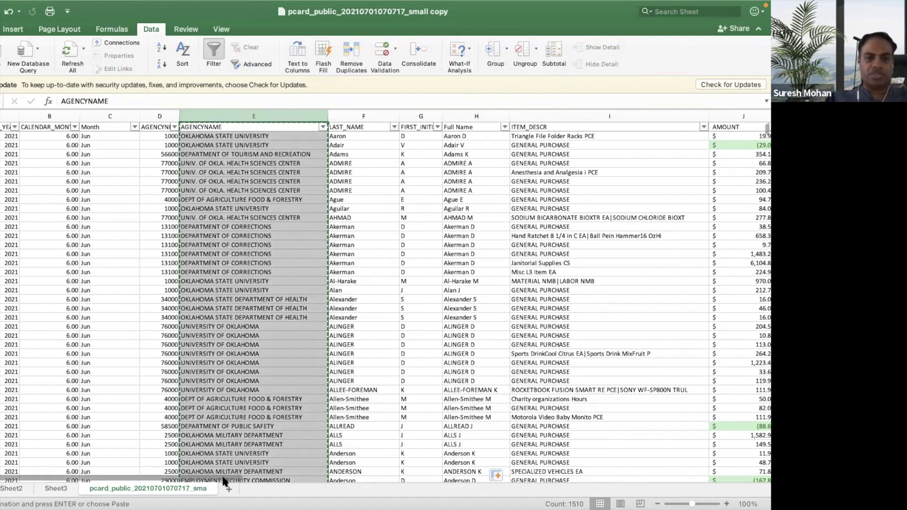
pyautogui.click(229, 489)
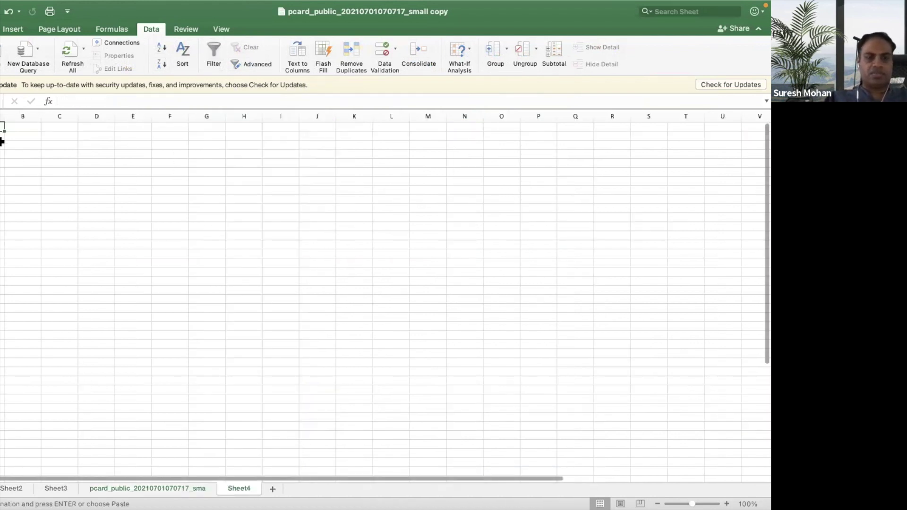
pyautogui.press('super+v')
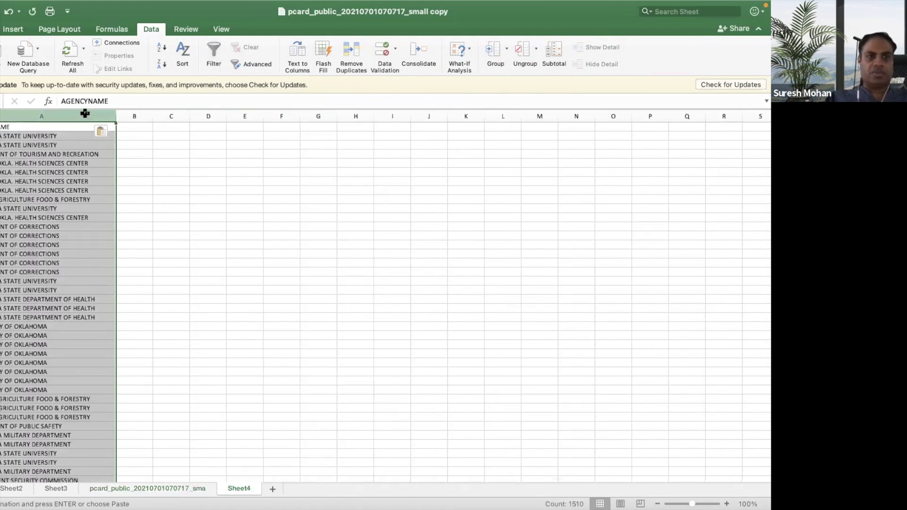
pyautogui.click(292, 48)
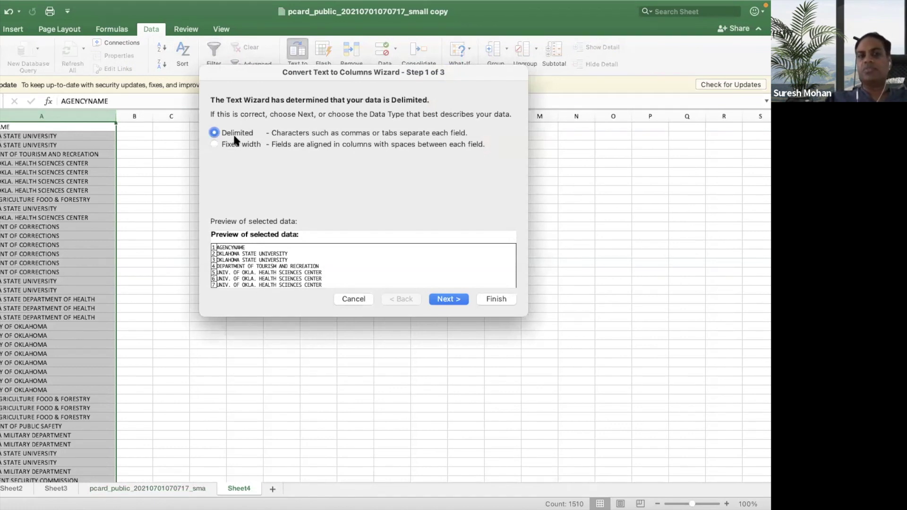
# Split Sheet4's agency names across columns B–F using a space delimiter instead of commas.
pyautogui.click(459, 304)
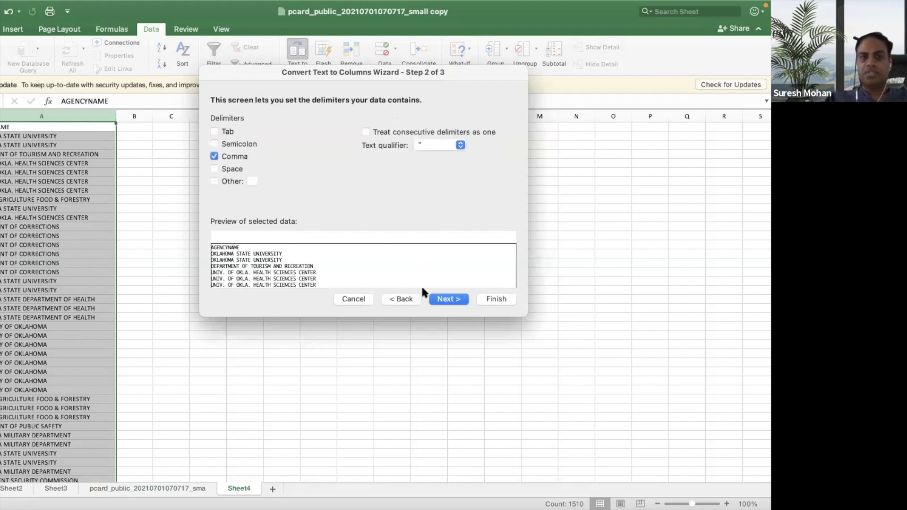
pyautogui.click(217, 168)
pyautogui.click(215, 157)
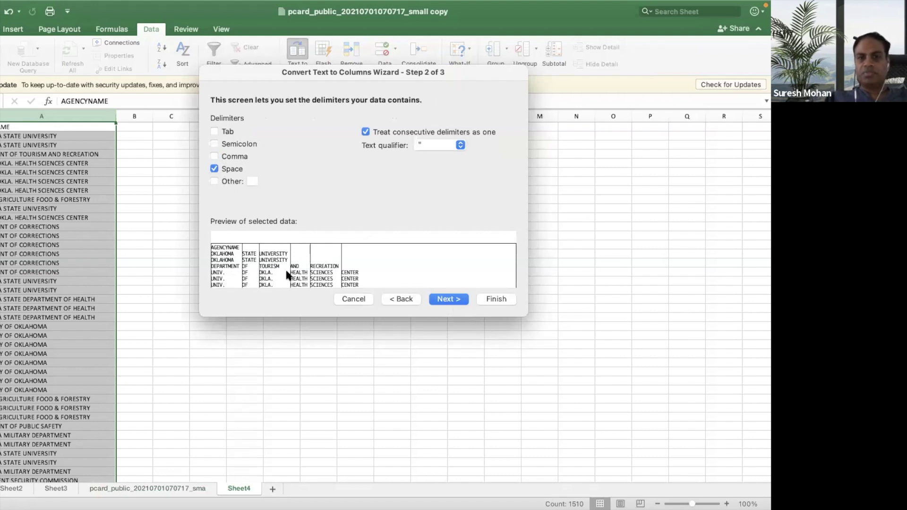
pyautogui.click(492, 299)
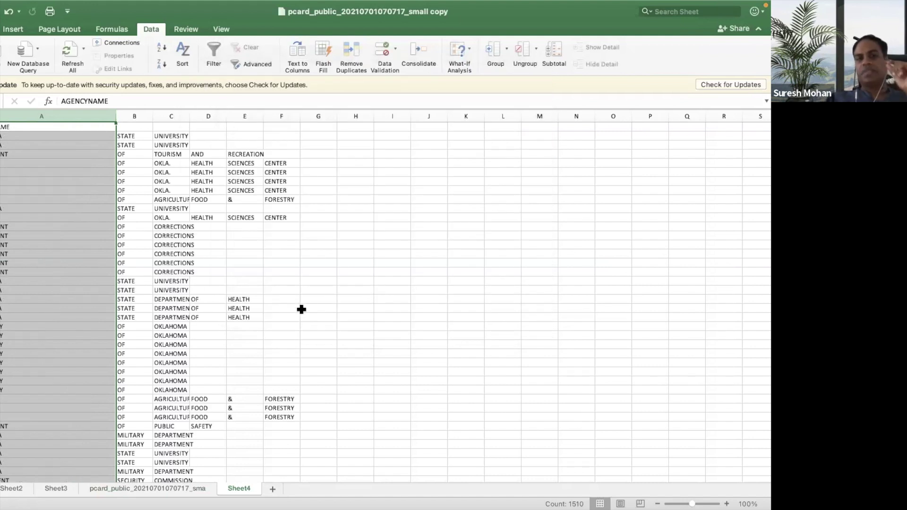
pyautogui.click(301, 309)
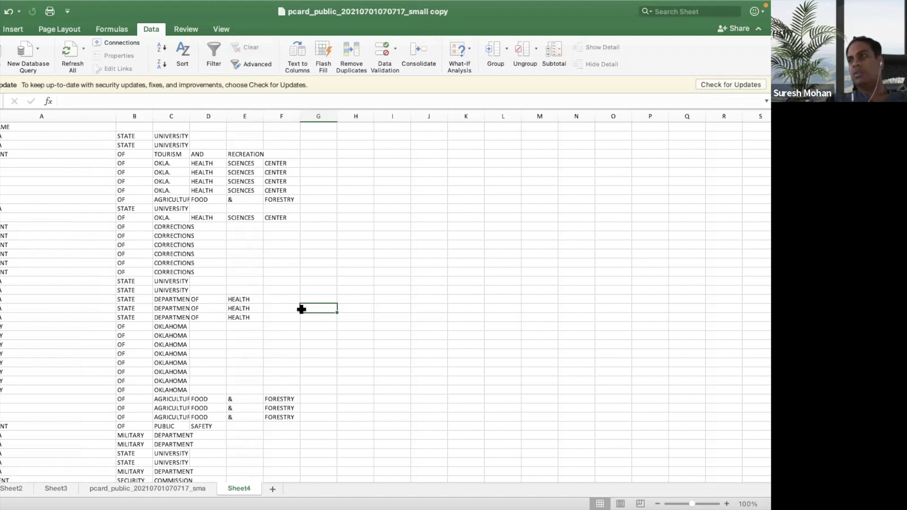
pyautogui.click(95, 116)
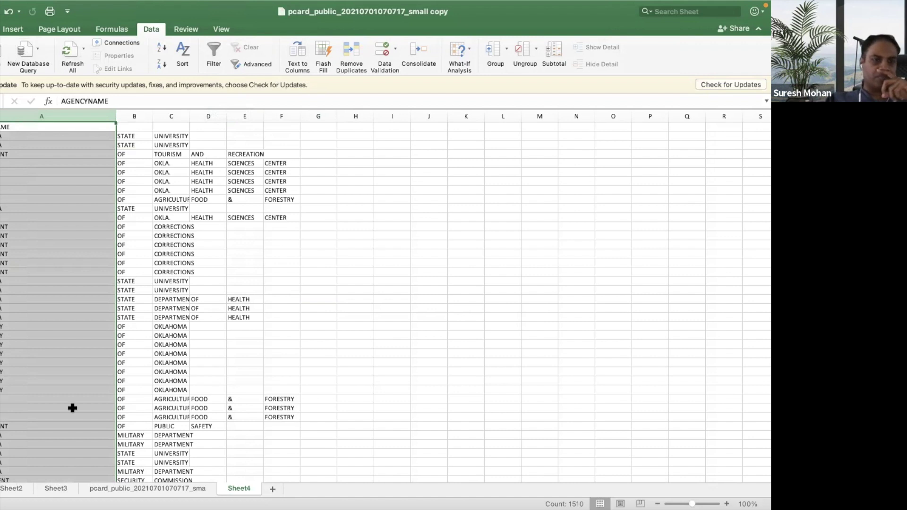
# Return to the pcard_public sheet and insert a blank column K left of MERCHANT.
pyautogui.click(178, 490)
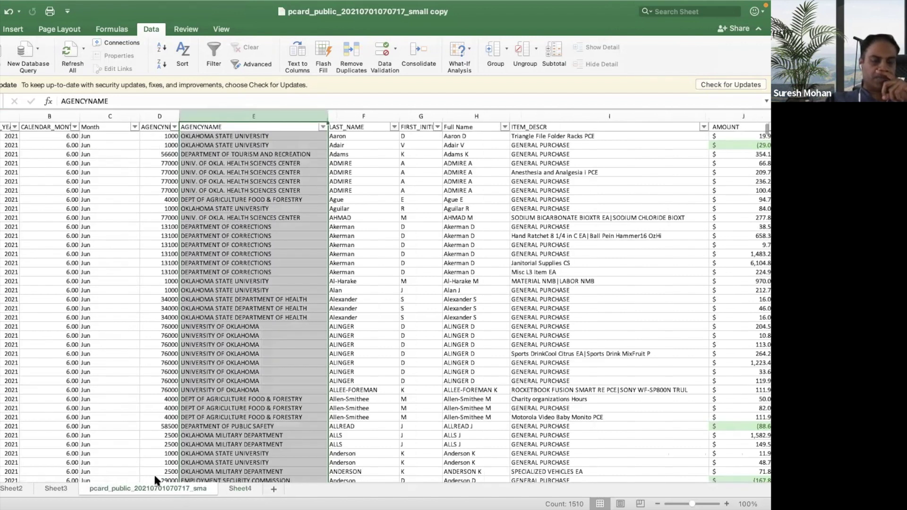
pyautogui.hscroll(2, 279, 348)
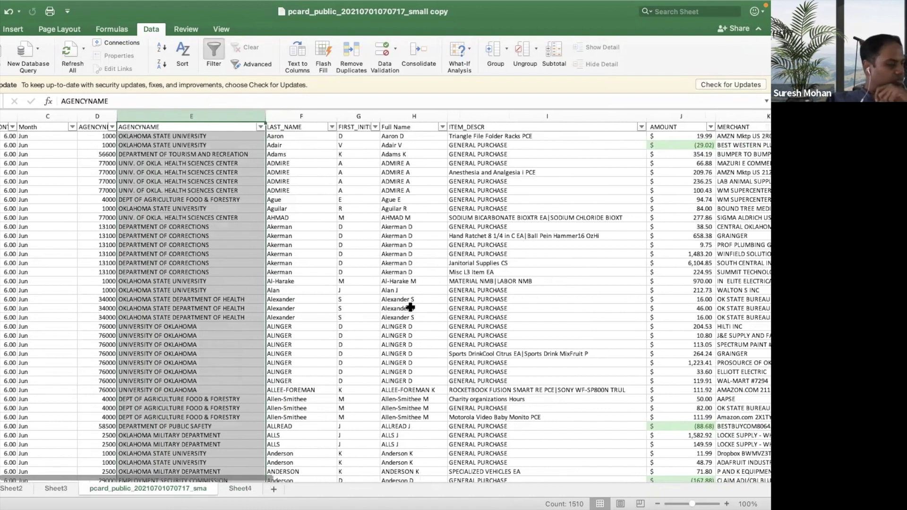
pyautogui.hscroll(5, 410, 308)
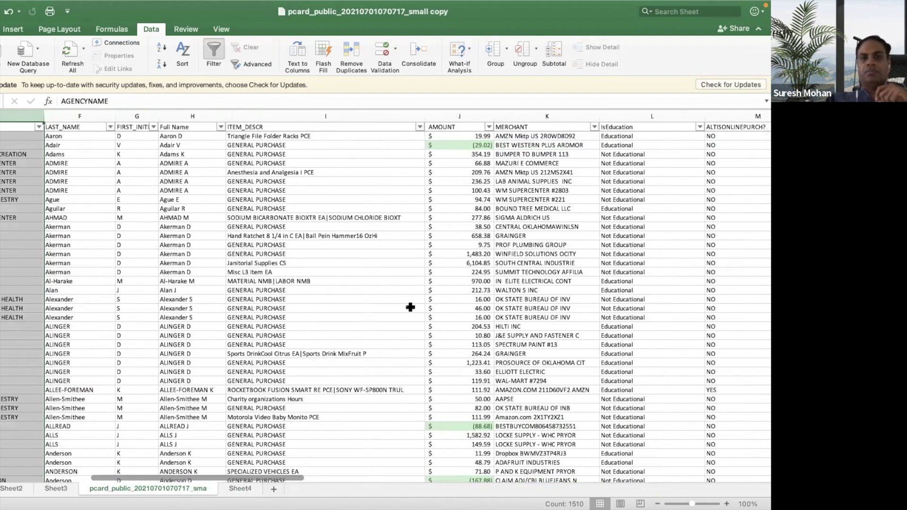
pyautogui.click(533, 116)
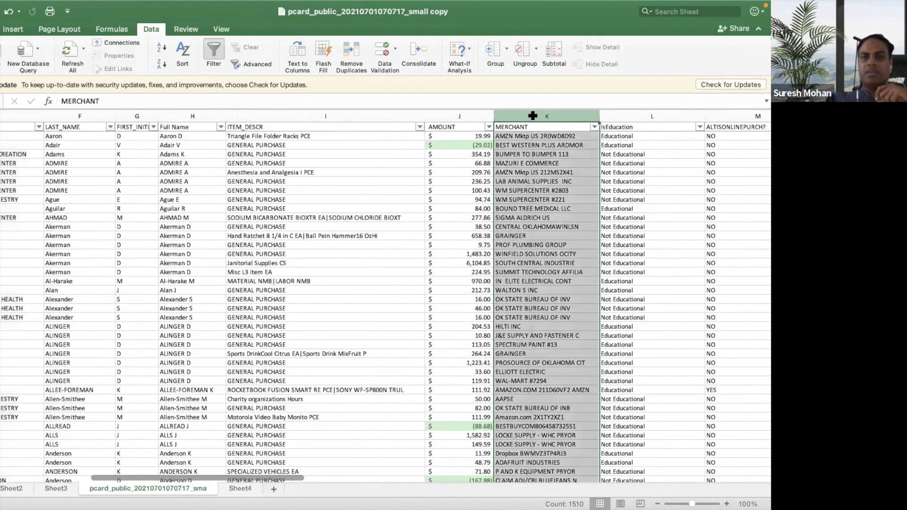
pyautogui.rightClick(533, 115)
pyautogui.click(576, 178)
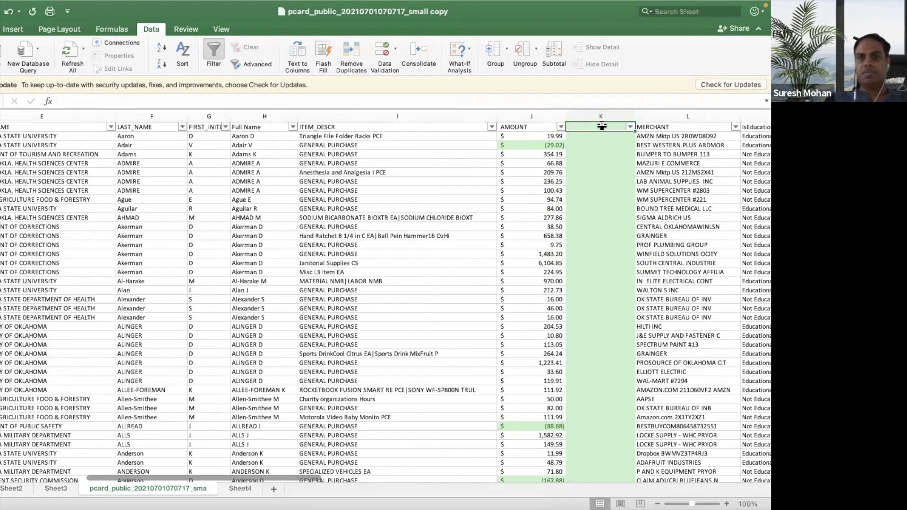
# Select column K and try a white fill to cover its green shading.
pyautogui.click(602, 118)
pyautogui.hscroll(-1, 520, 156)
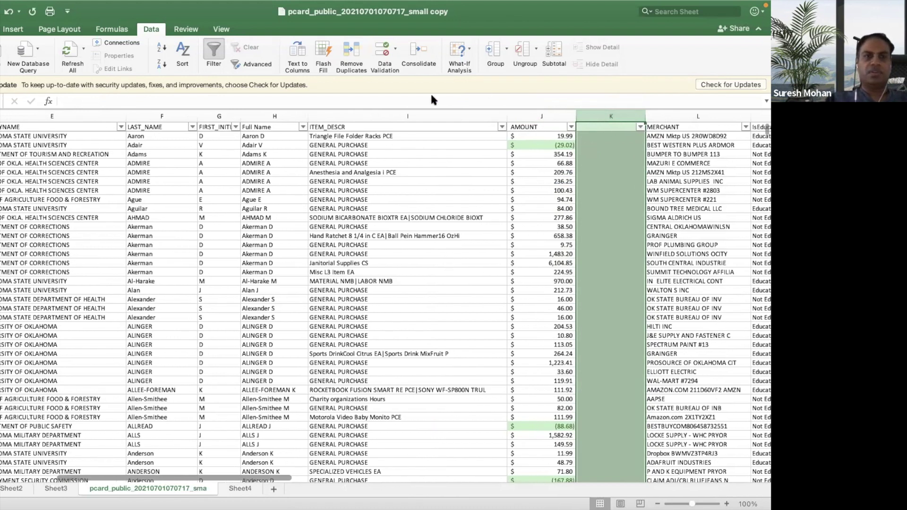
pyautogui.rightClick(621, 166)
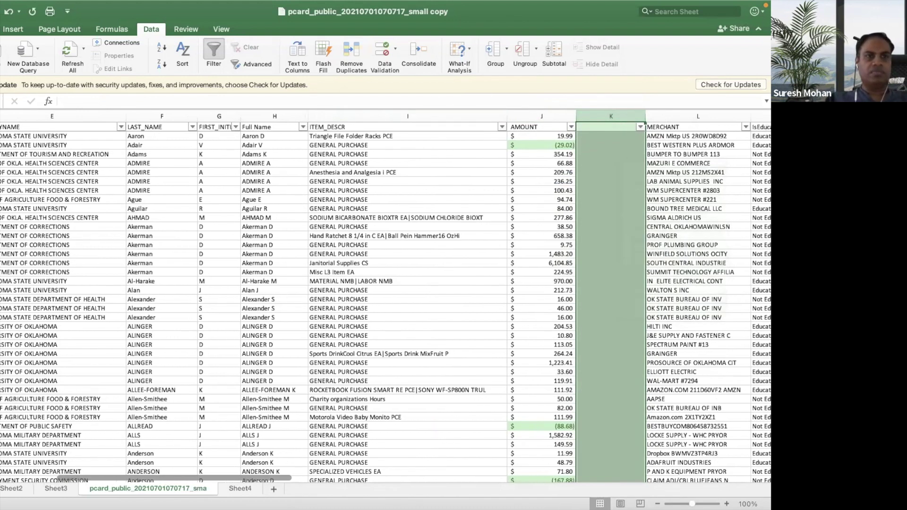
pyautogui.click(2, 29)
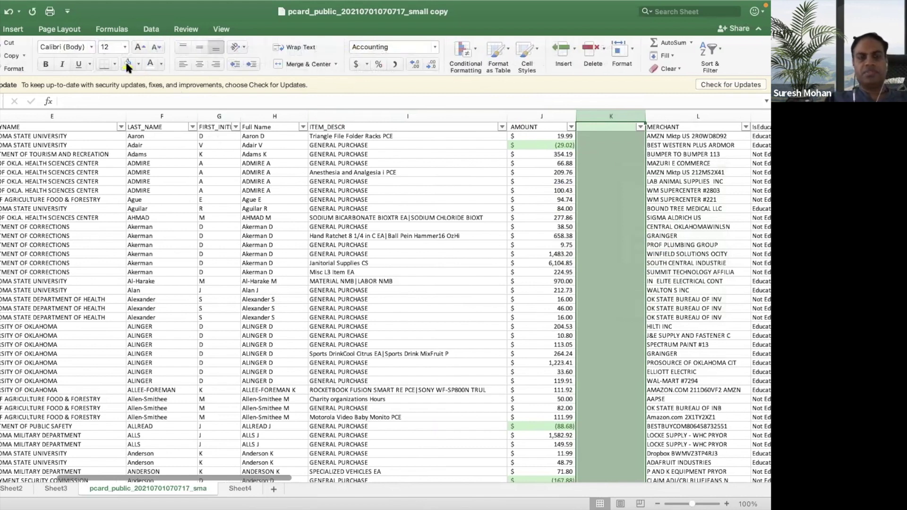
pyautogui.click(137, 63)
pyautogui.click(159, 87)
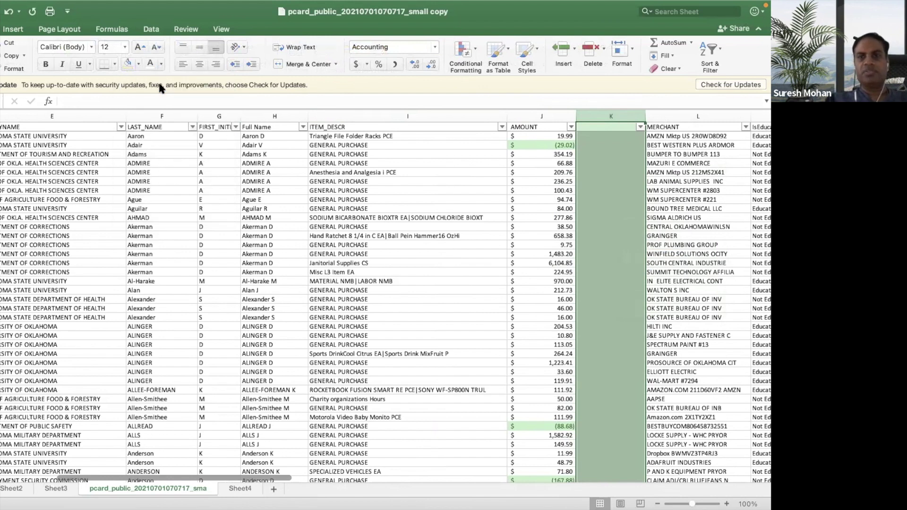
pyautogui.click(616, 173)
pyautogui.click(611, 151)
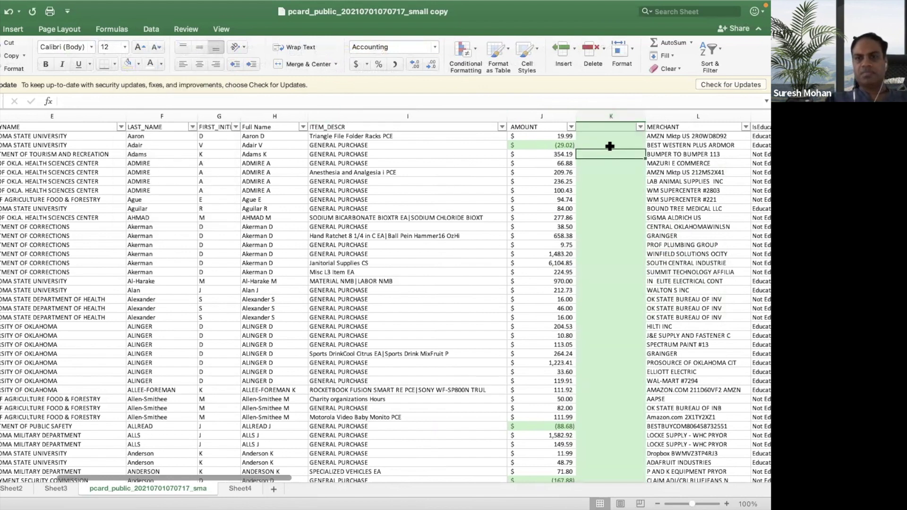
pyautogui.click(610, 113)
pyautogui.hscroll(3, 610, 156)
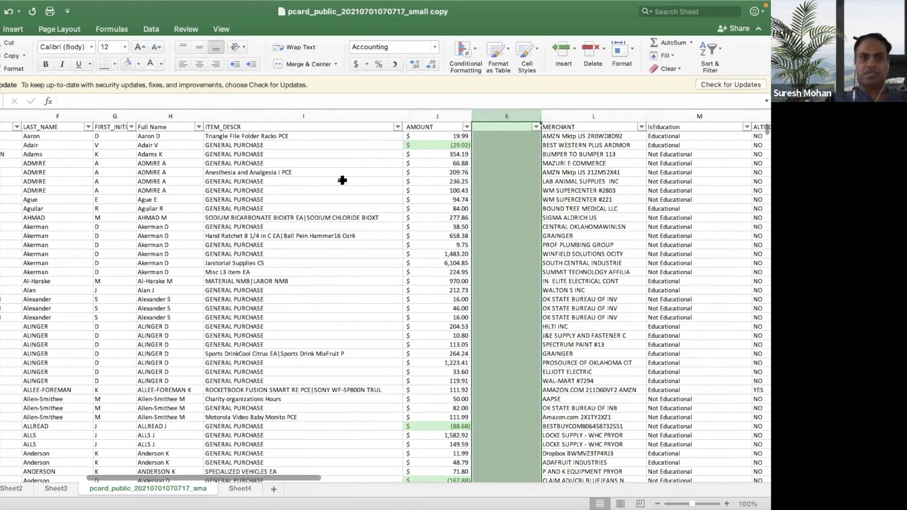
pyautogui.click(137, 64)
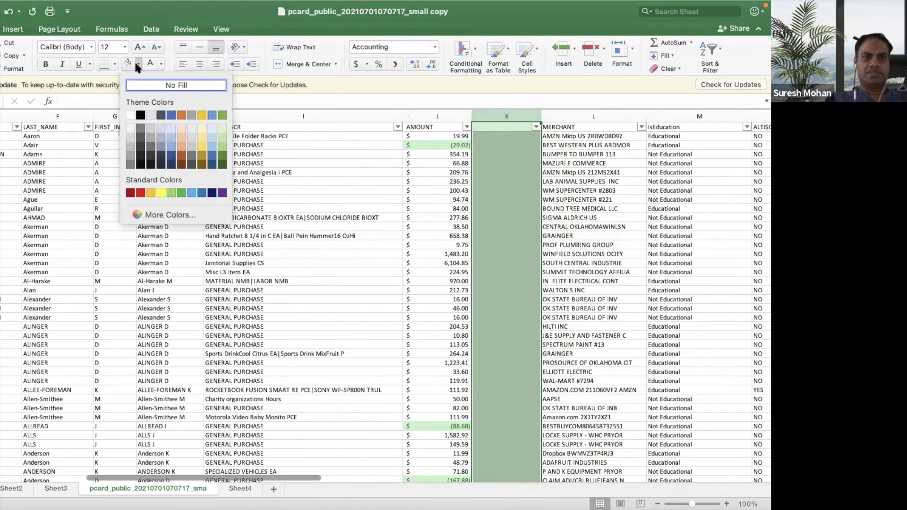
pyautogui.click(129, 114)
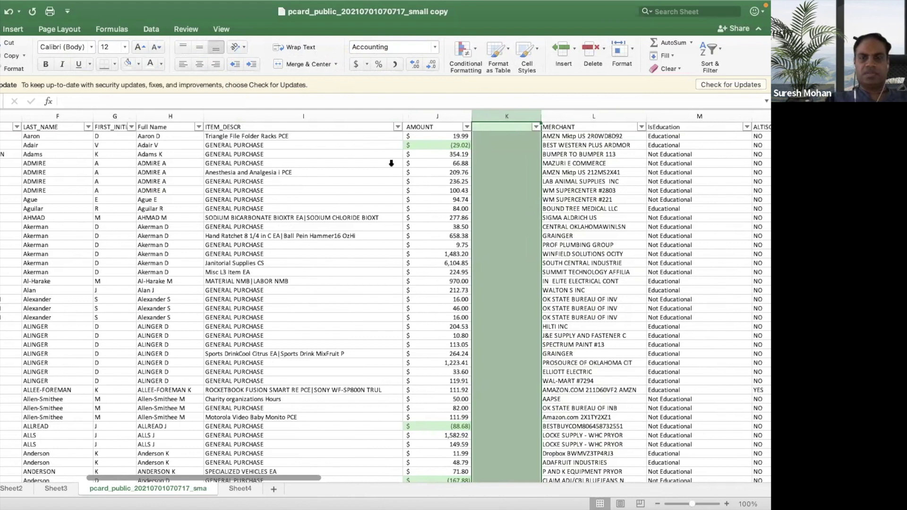
# Clear the conditional formatting rules from column K's selected cells.
pyautogui.click(500, 184)
pyautogui.hscroll(-1, 500, 184)
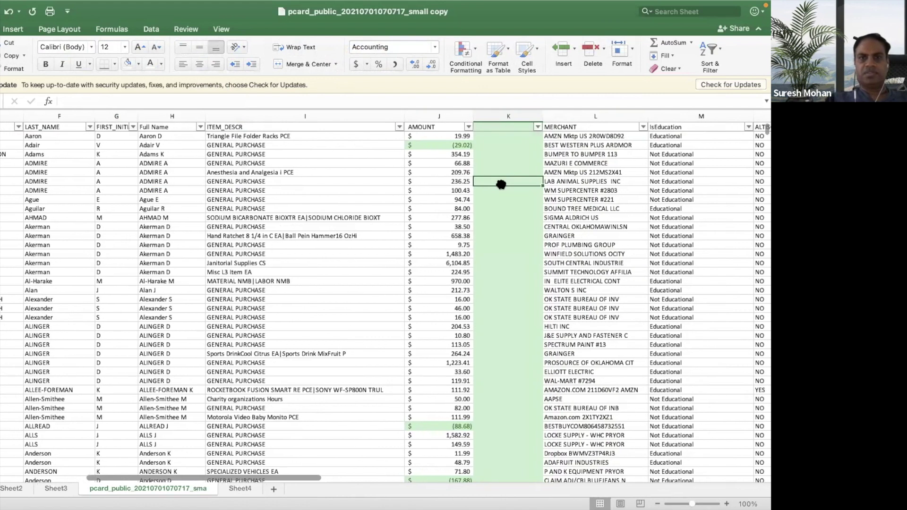
pyautogui.click(507, 115)
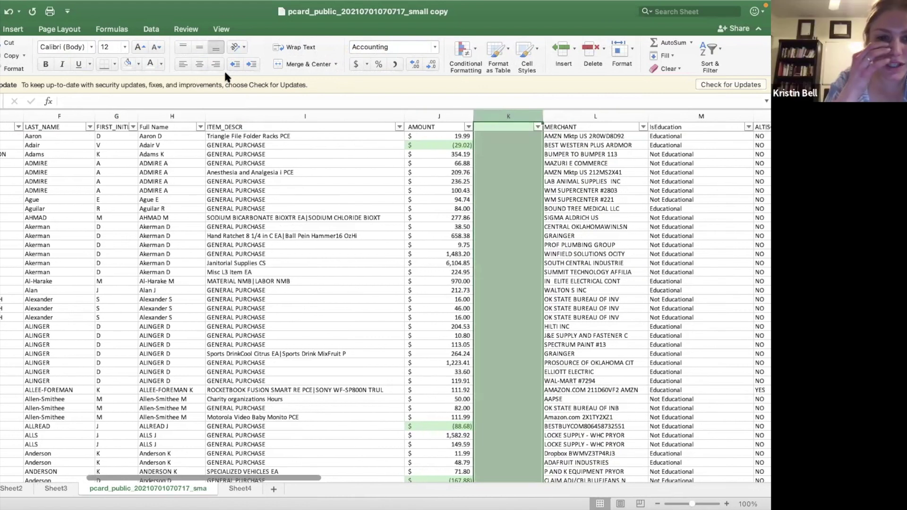
pyautogui.click(139, 63)
pyautogui.click(505, 223)
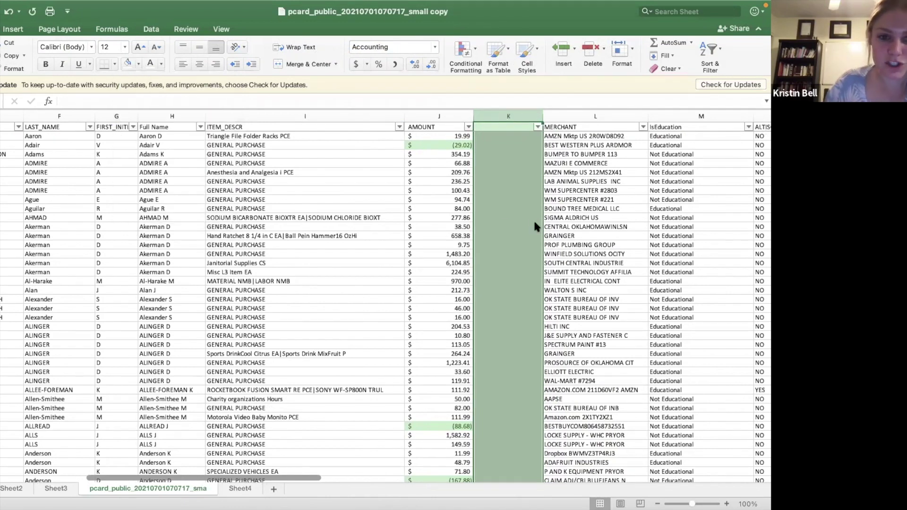
pyautogui.click(475, 48)
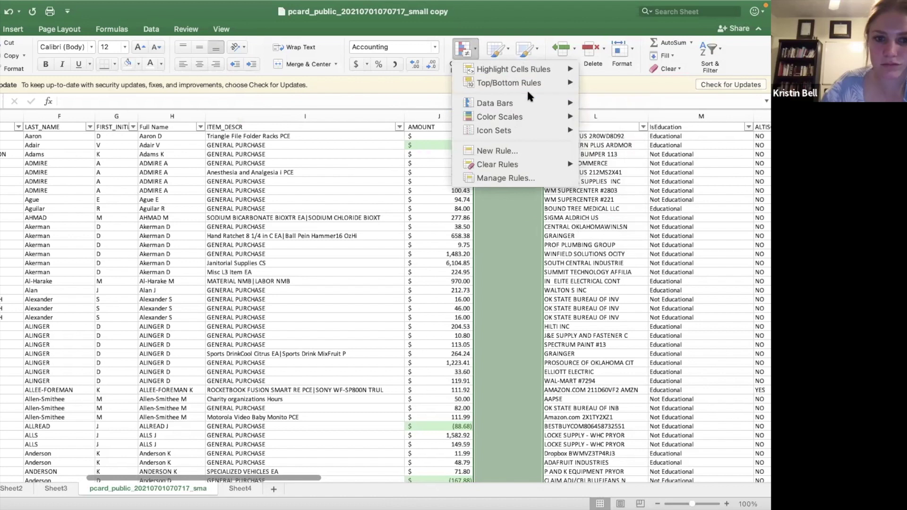
pyautogui.moveTo(518, 165)
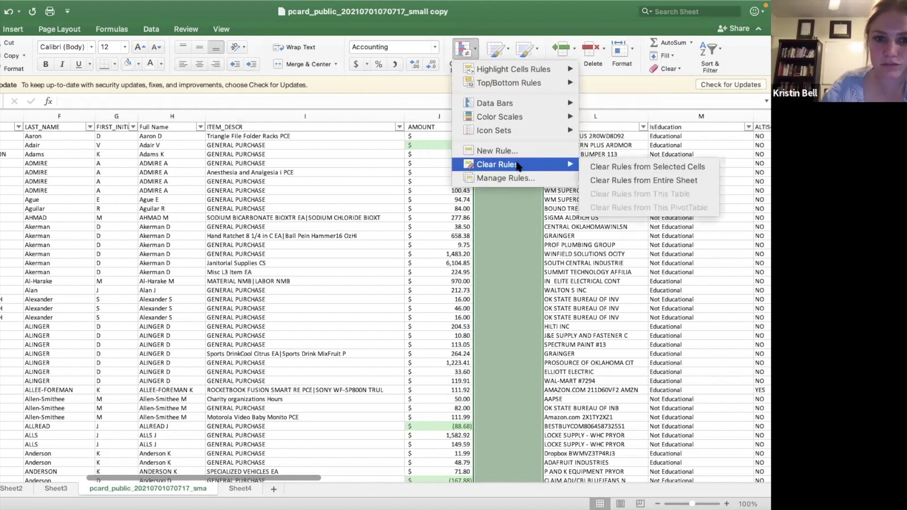
pyautogui.click(621, 169)
# Set column K's fill colour to No Fill.
pyautogui.click(519, 209)
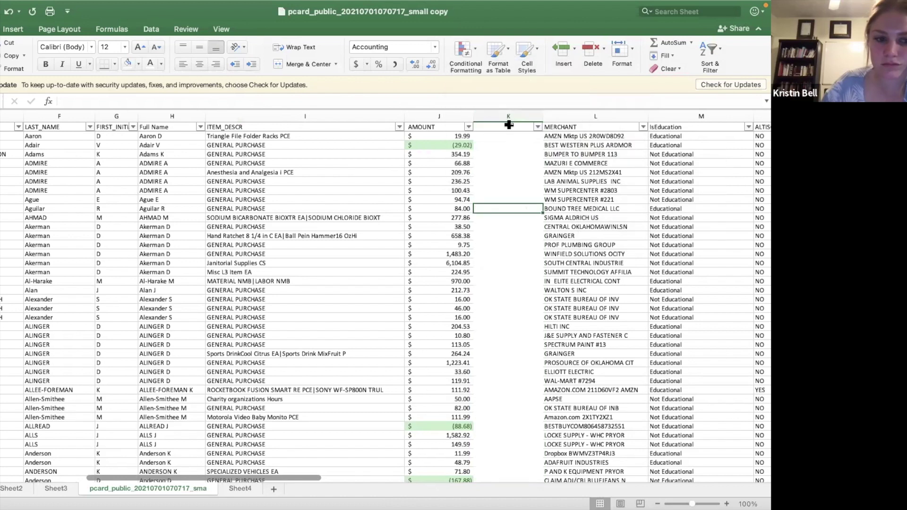
pyautogui.click(505, 115)
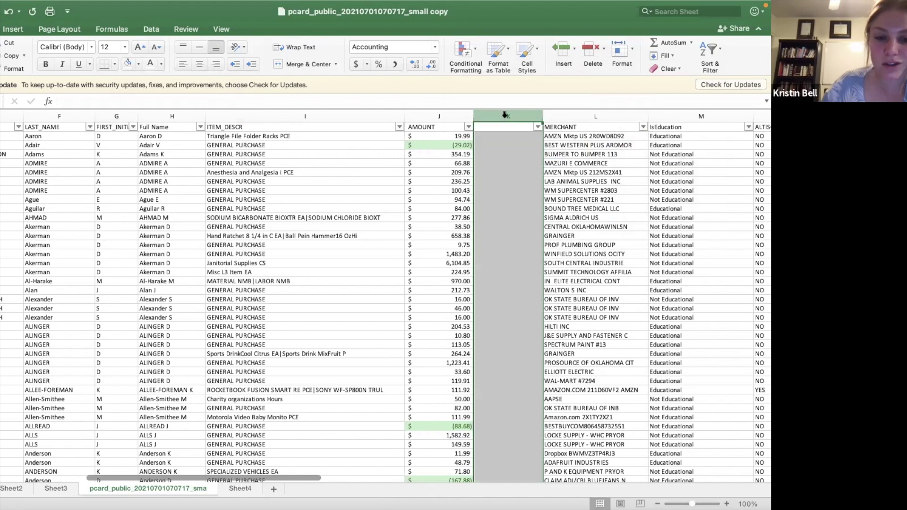
pyautogui.click(138, 64)
pyautogui.click(199, 85)
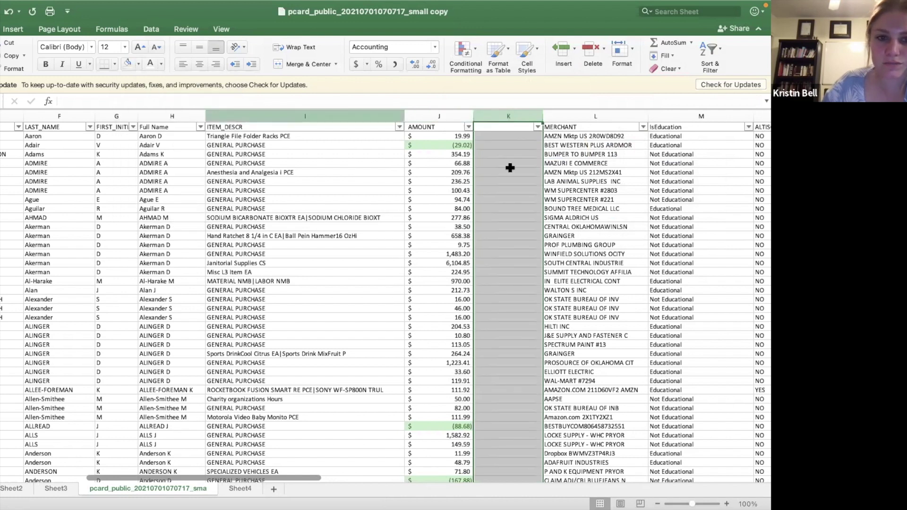
pyautogui.click(510, 168)
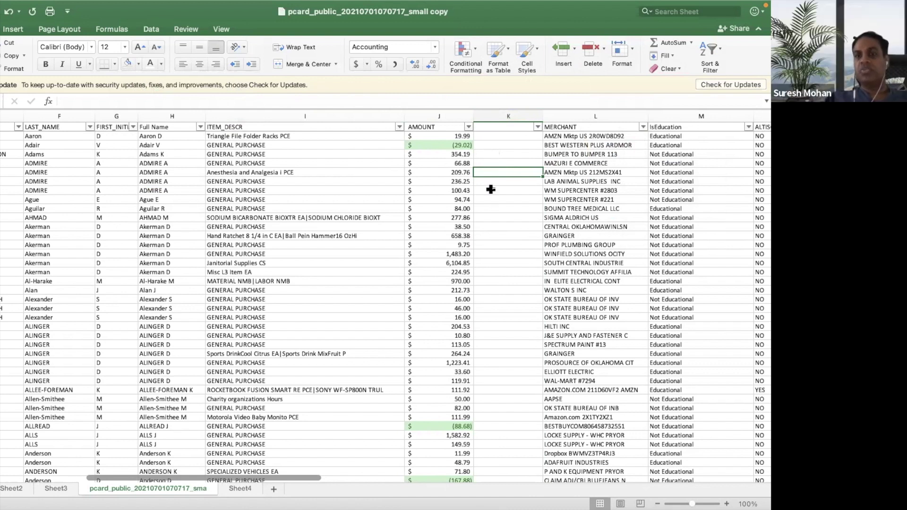
# Type the header 'Tax Paid' into cell K1.
pyautogui.click(493, 131)
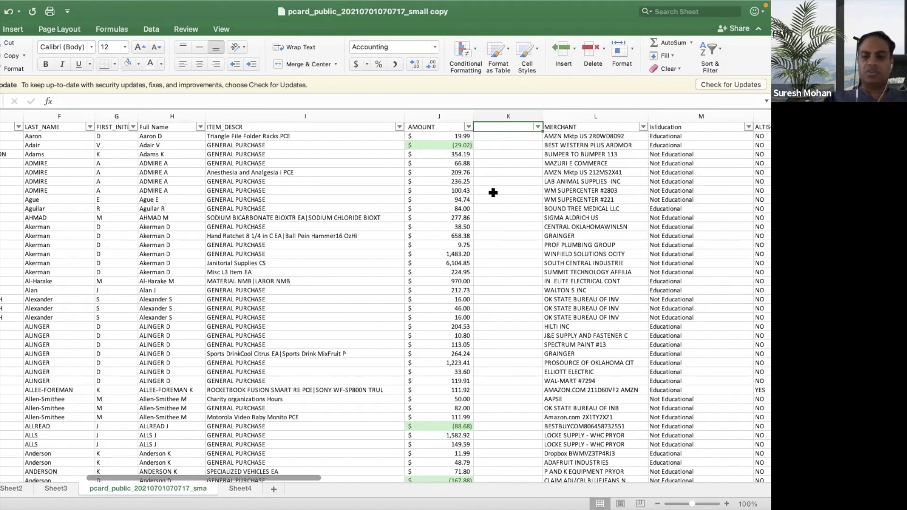
pyautogui.write('Ta')
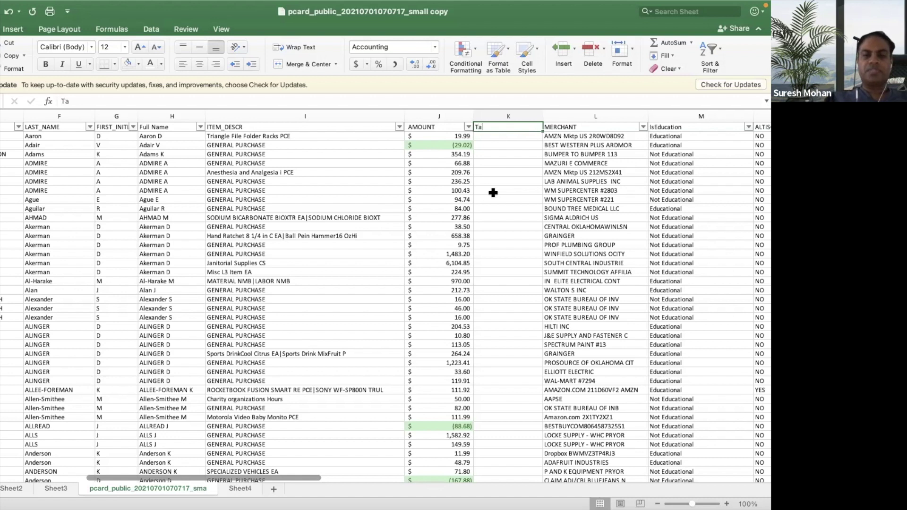
pyautogui.write('x Paid')
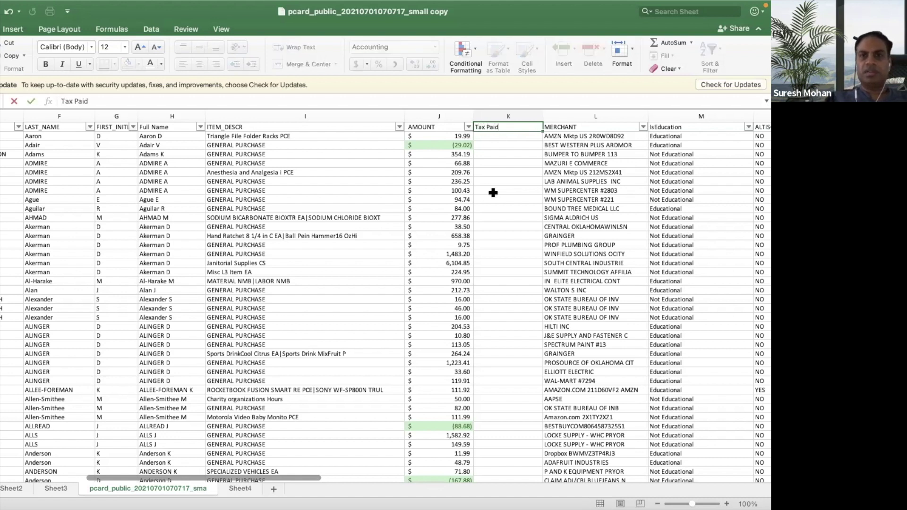
pyautogui.press('Return')
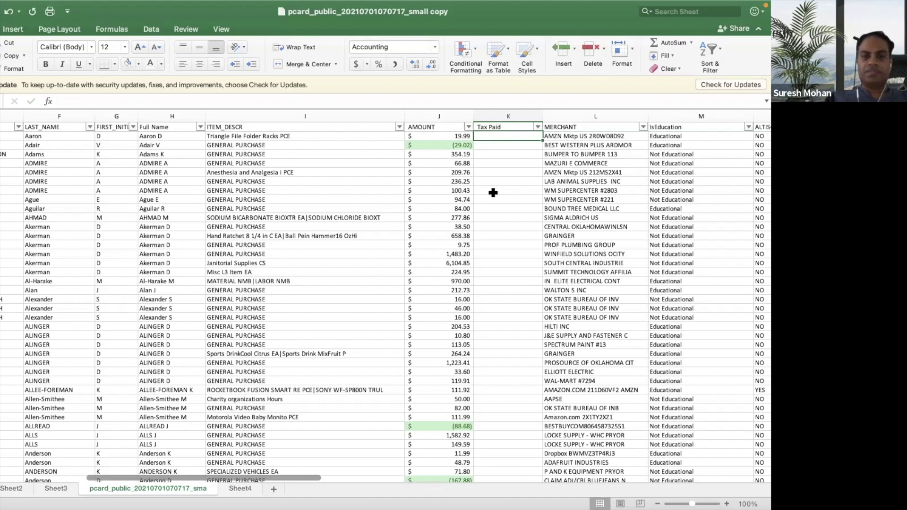
pyautogui.moveTo(440, 503)
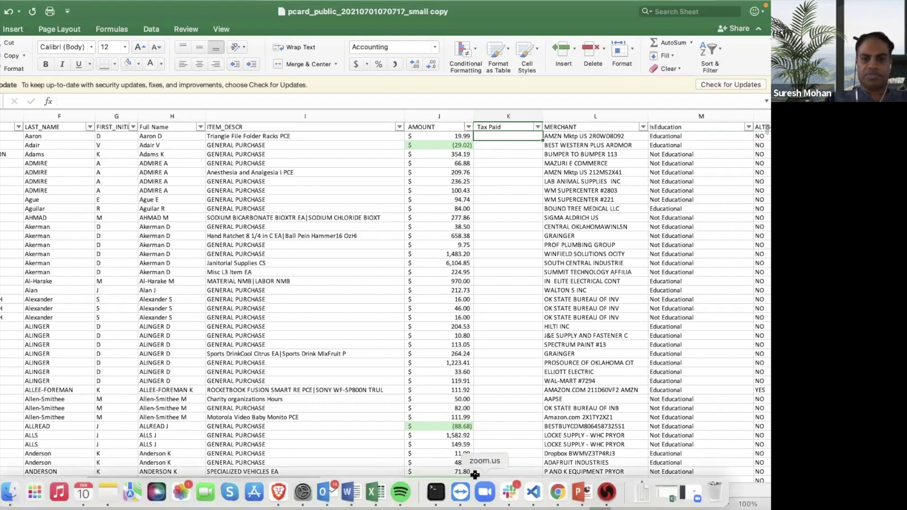
# Scroll through sw_blog_helper.txt in VS Code to review the county tax rates.
pyautogui.click(536, 489)
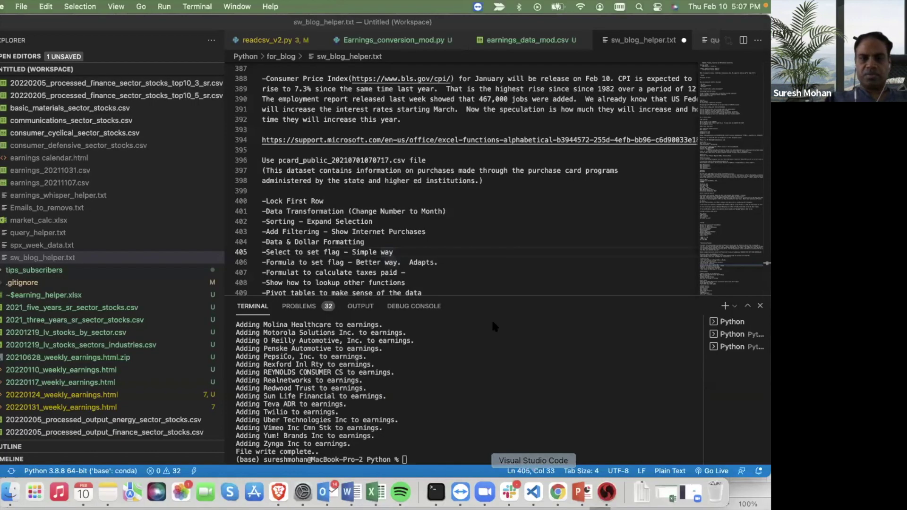
pyautogui.scroll(-10, 495, 244)
pyautogui.scroll(8, 495, 244)
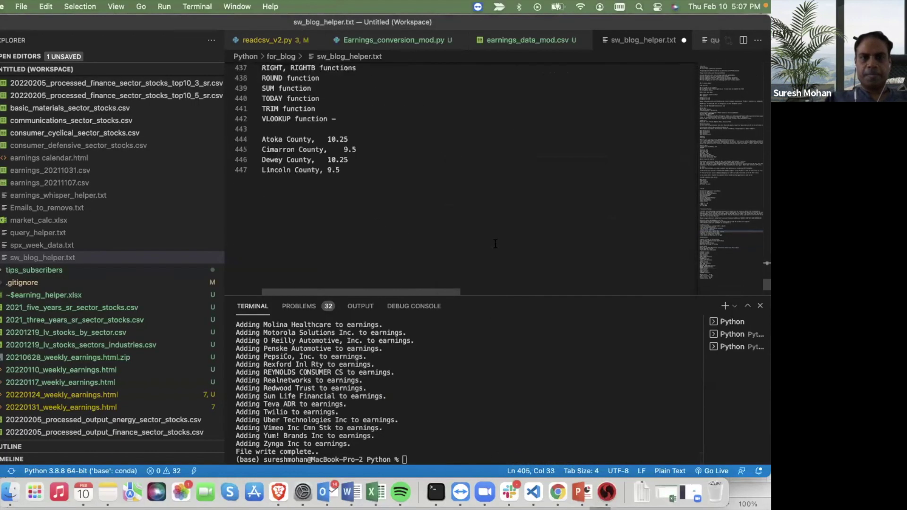
pyautogui.scroll(-5, 495, 244)
pyautogui.scroll(10, 495, 244)
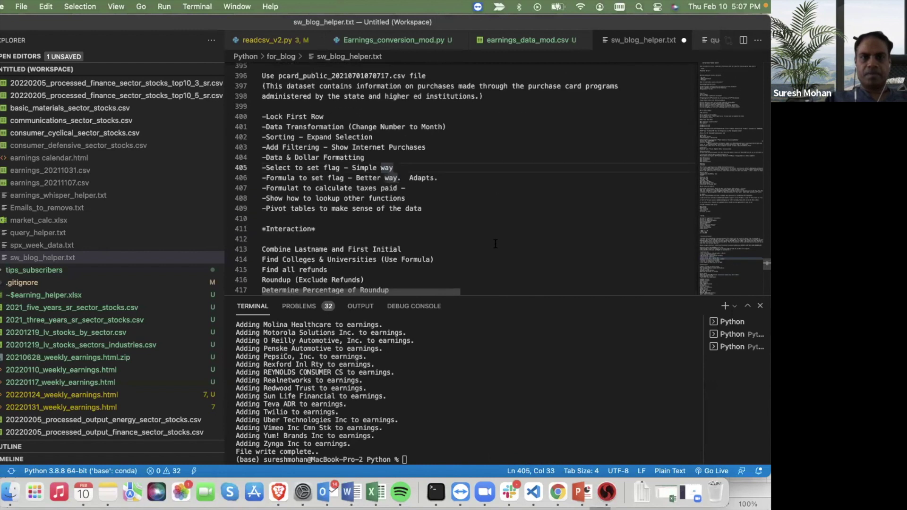
pyautogui.scroll(7, 495, 244)
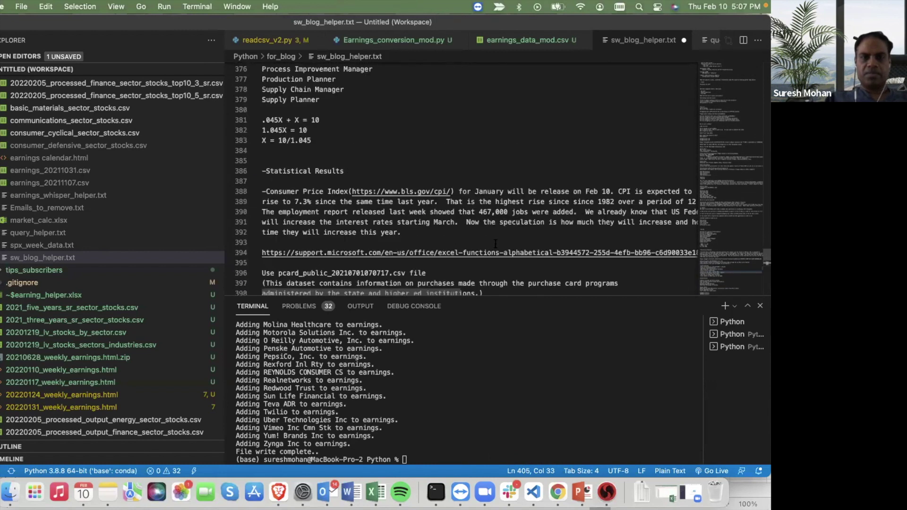
pyautogui.scroll(-2, 370, 215)
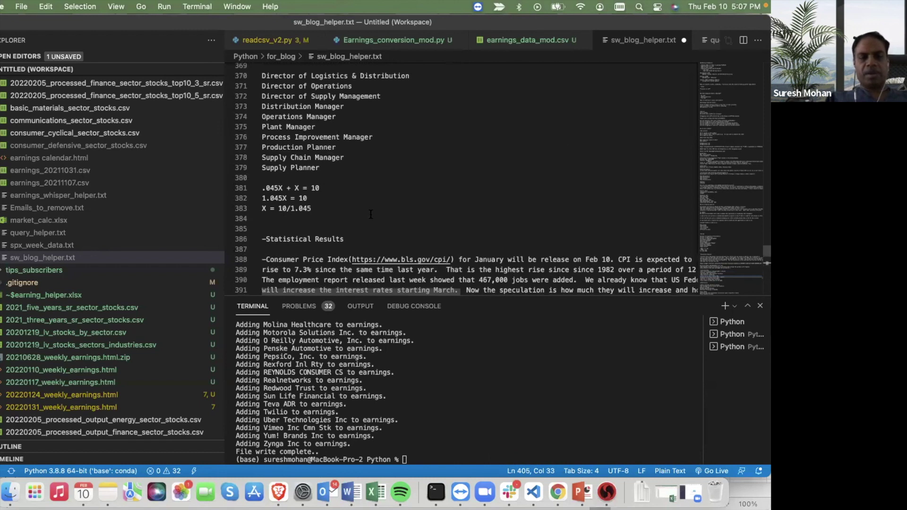
# Switch back to Excel and bring the pcard_public small copy workbook to the front.
pyautogui.press('super+Tab')
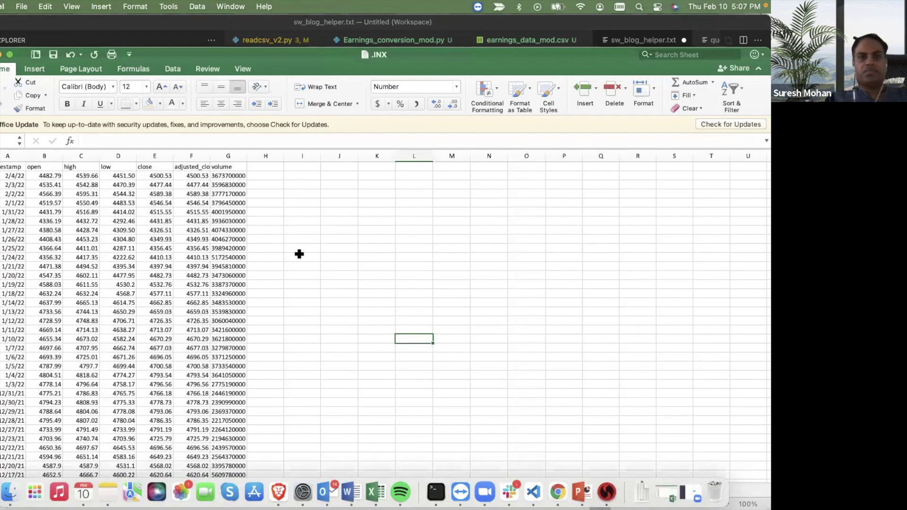
pyautogui.click(231, 6)
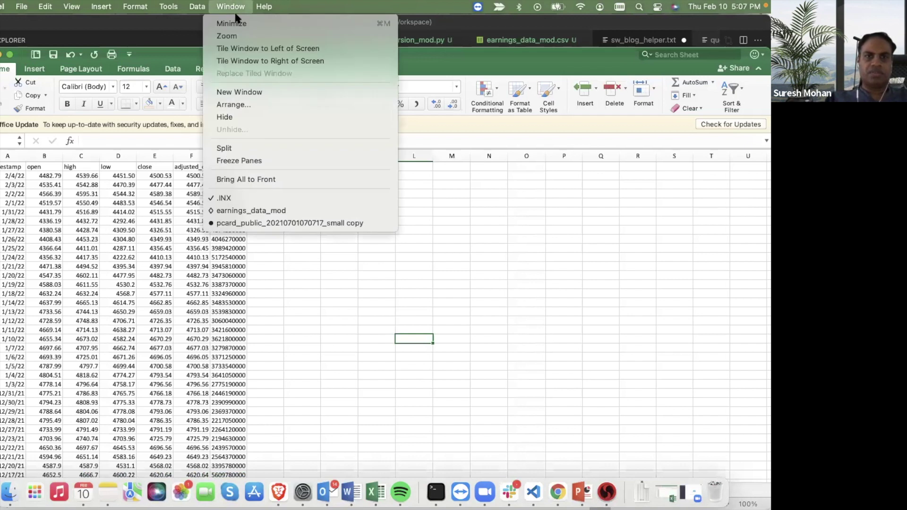
pyautogui.click(285, 222)
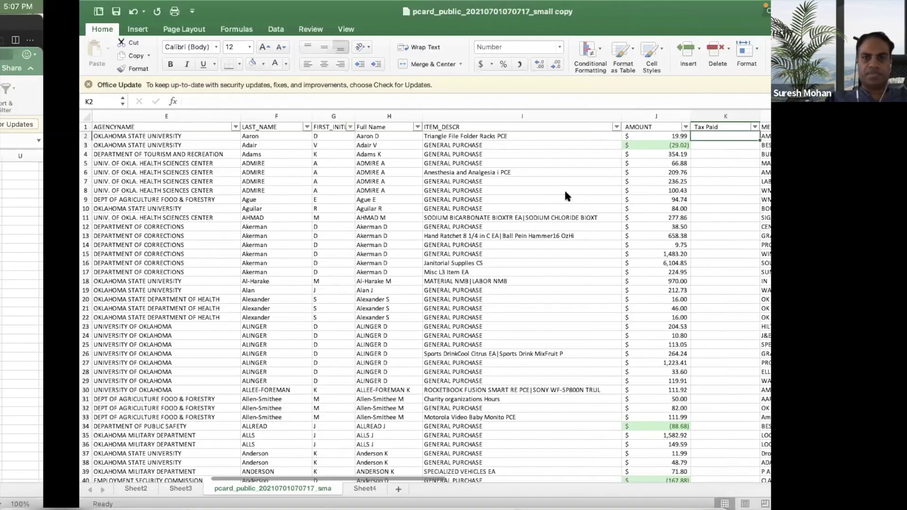
# Enter the tax formula =J2/(1.065) in K2.
pyautogui.write('=')
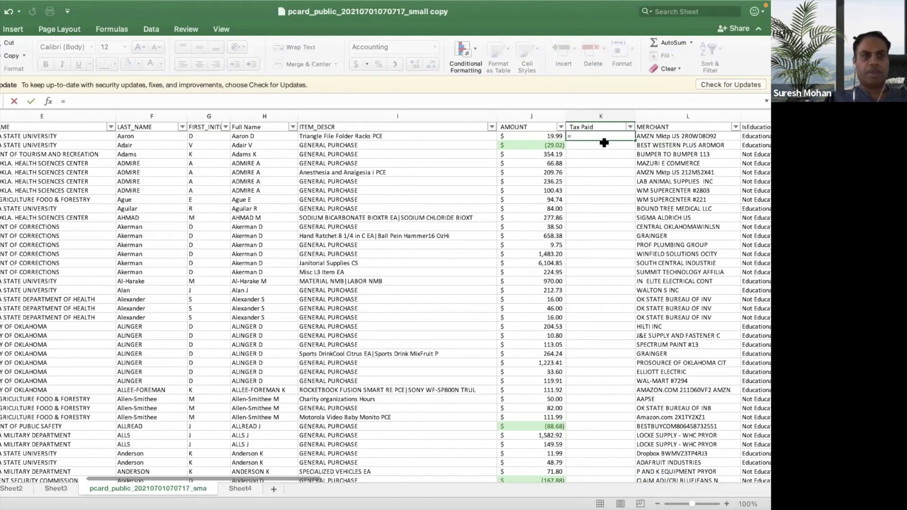
pyautogui.write('j2/')
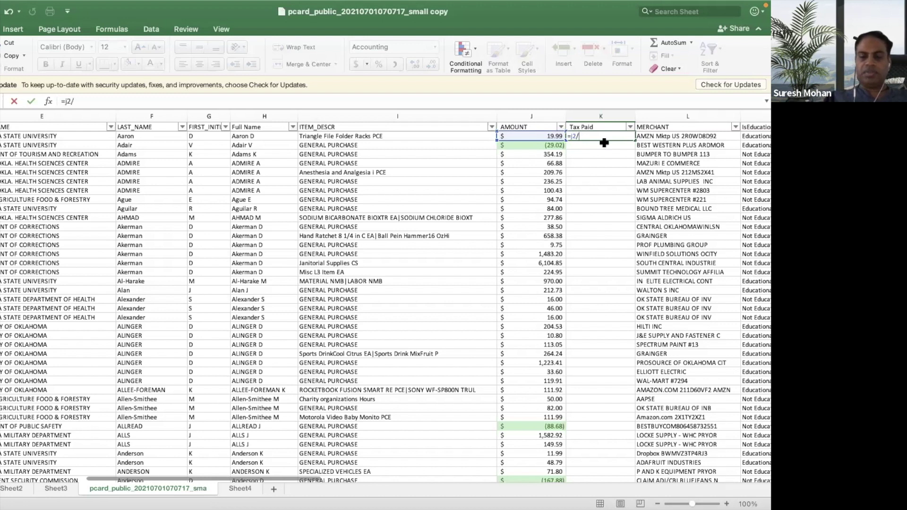
pyautogui.write('(')
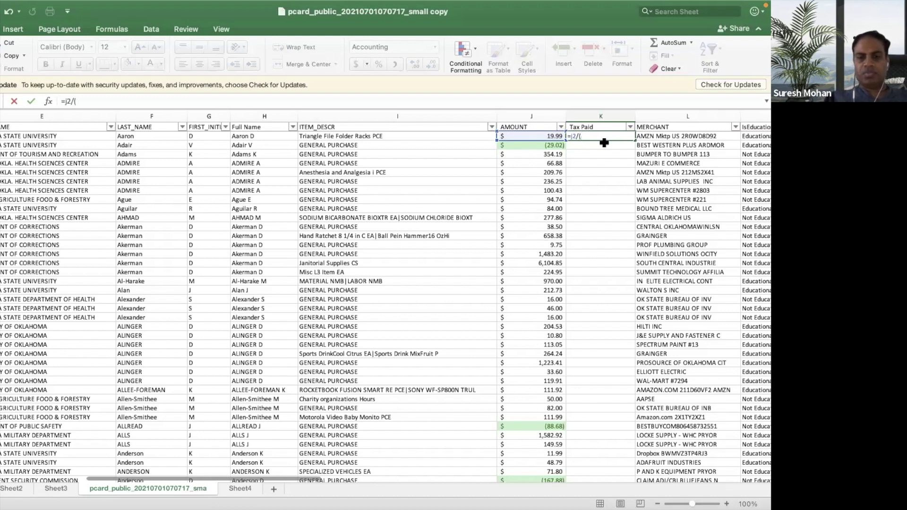
pyautogui.write('1+')
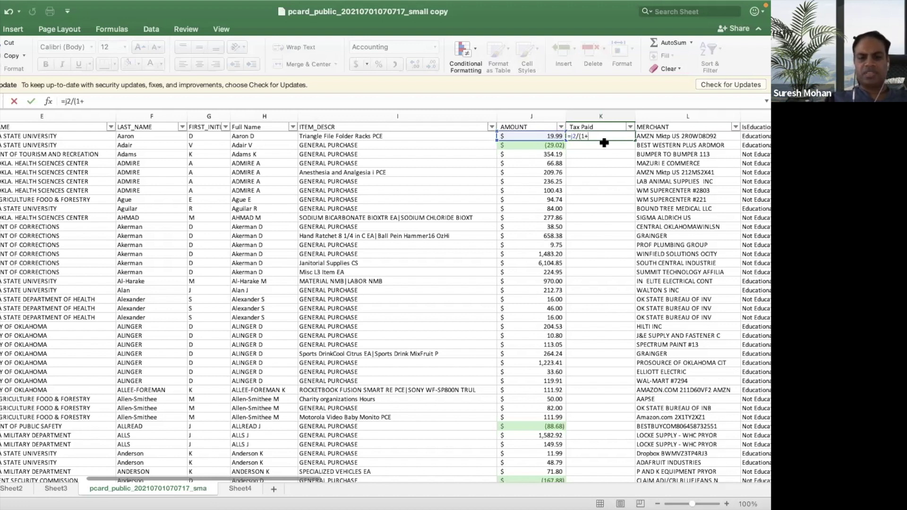
pyautogui.write('06')
pyautogui.press('BackSpace')
pyautogui.press('BackSpace')
pyautogui.press('BackSpace')
pyautogui.write('.065')
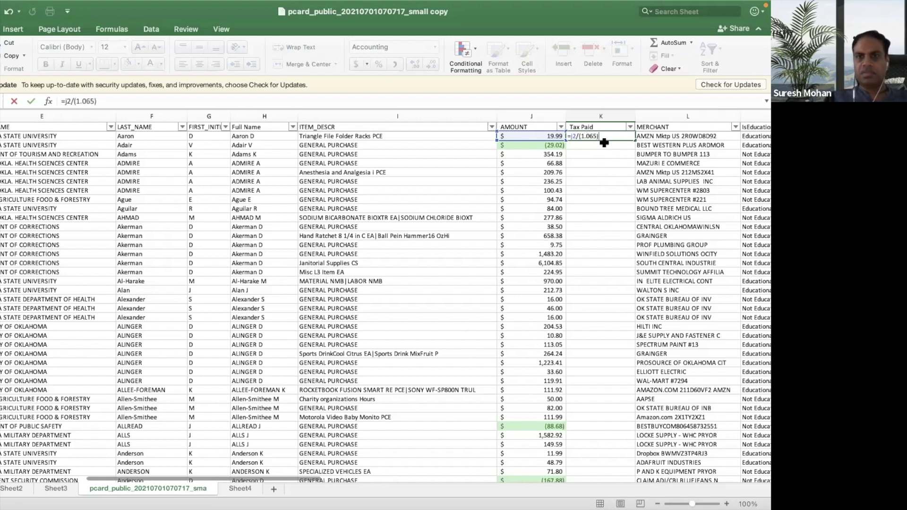
pyautogui.press('Return')
# Edit K2 to =J2-J2/(1.065), fixing the #NAME? error so it shows $1.22.
pyautogui.click(599, 136)
pyautogui.click(65, 102)
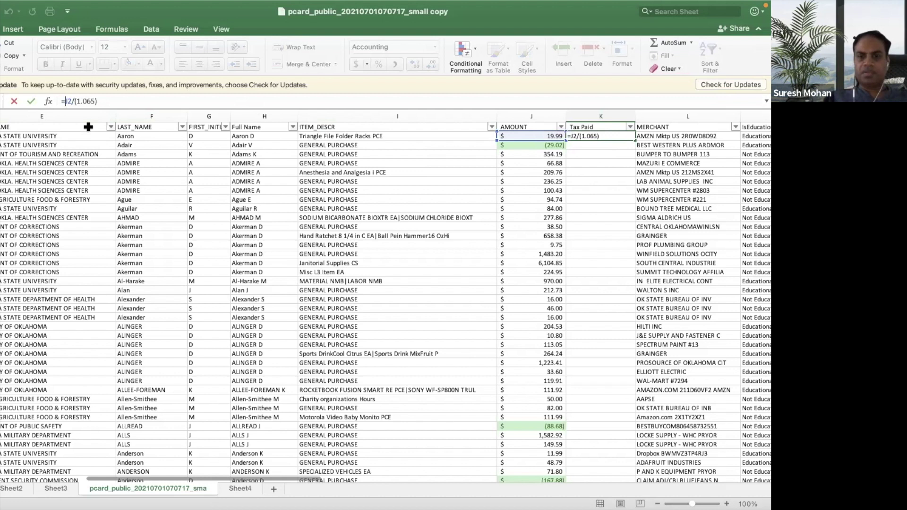
pyautogui.write('j')
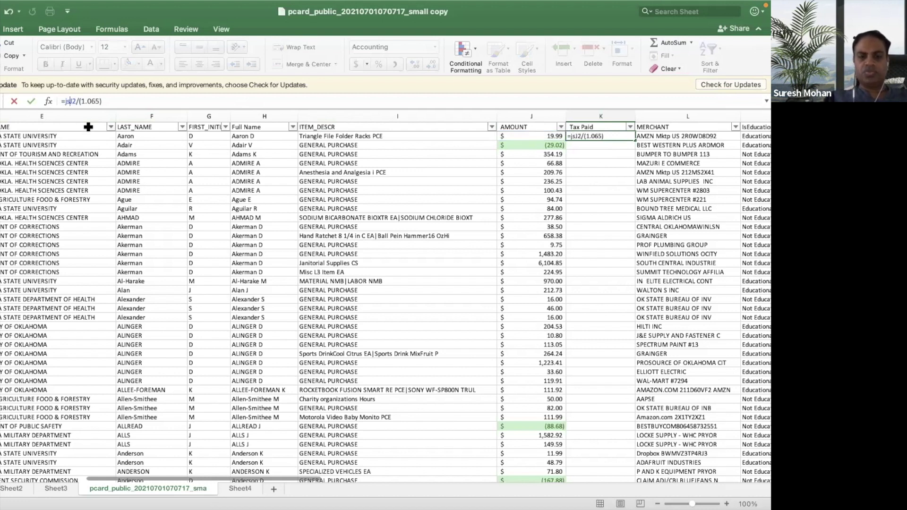
pyautogui.write('-')
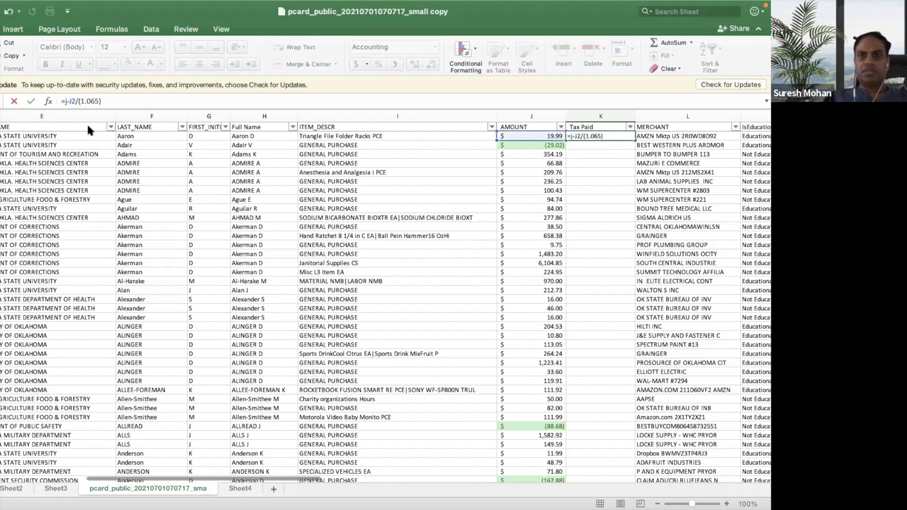
pyautogui.click(603, 136)
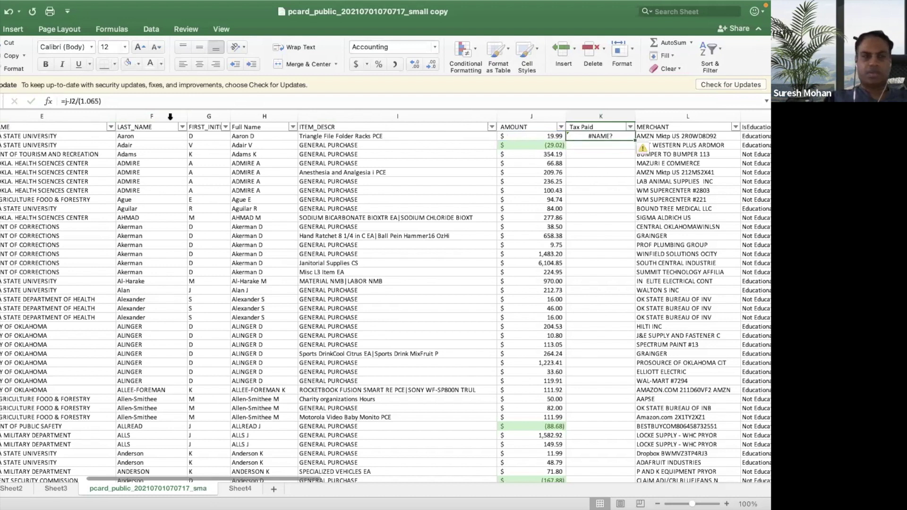
pyautogui.click(71, 102)
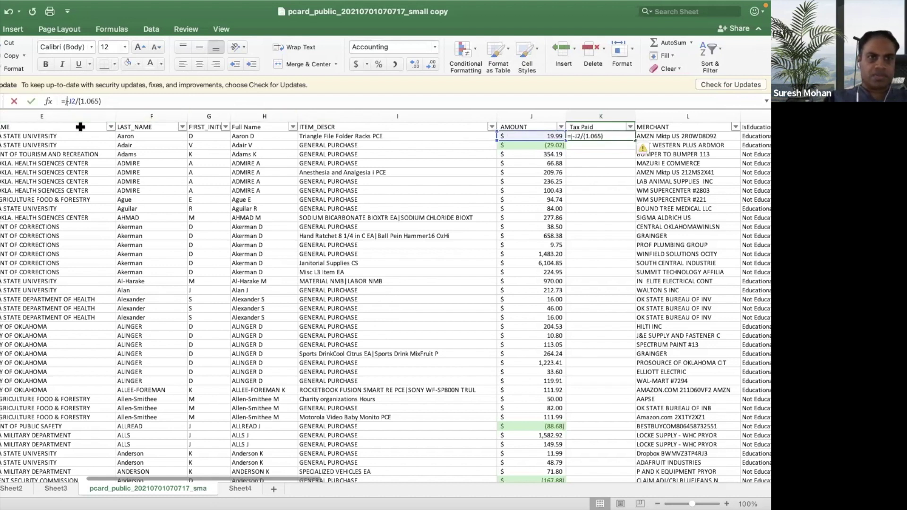
pyautogui.write('2')
pyautogui.press('Return')
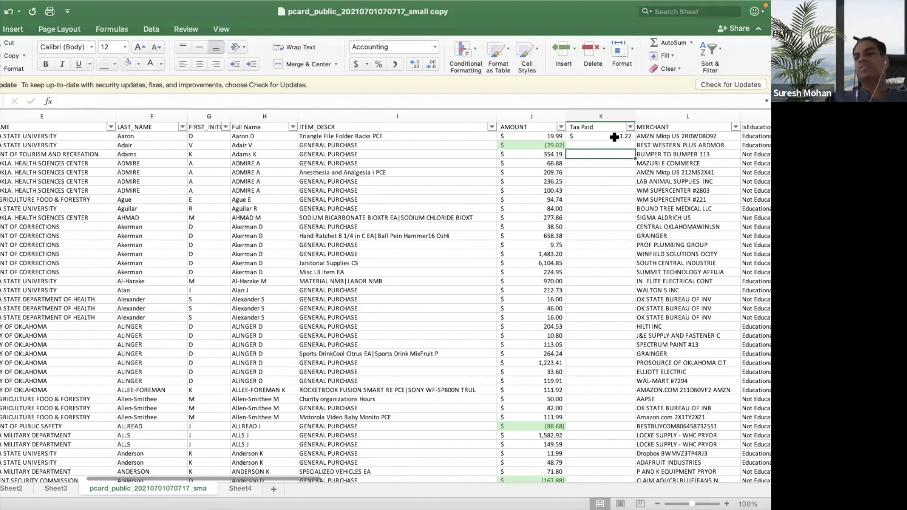
pyautogui.click(615, 137)
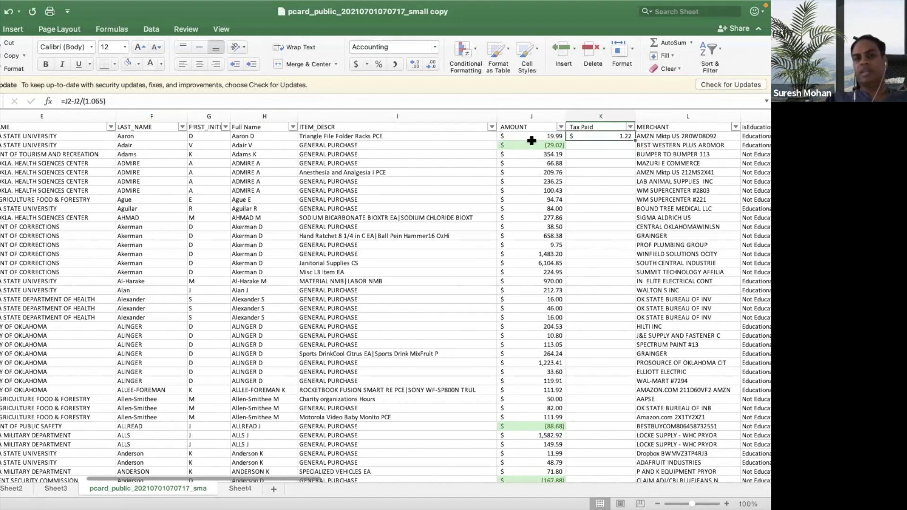
# Fill the Tax Paid formula down column K, check its sum, and save keeping CSV format.
pyautogui.doubleClick(634, 139)
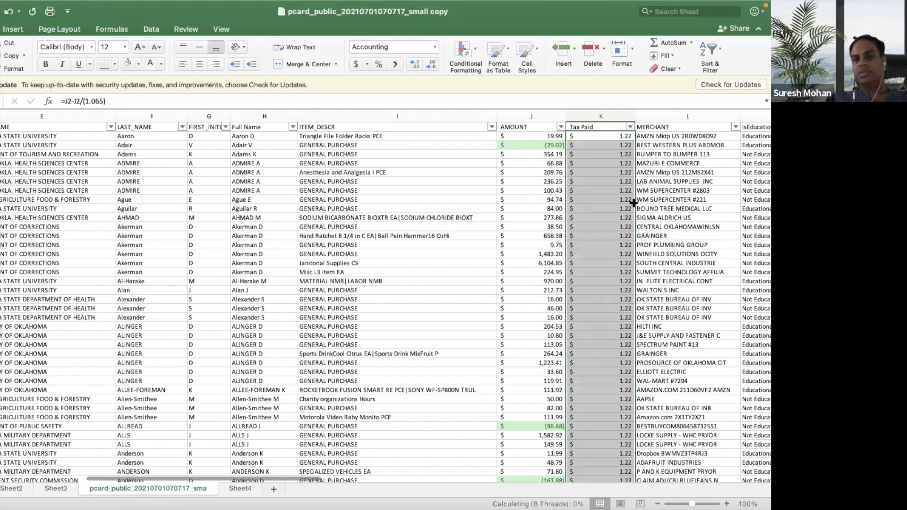
pyautogui.click(604, 291)
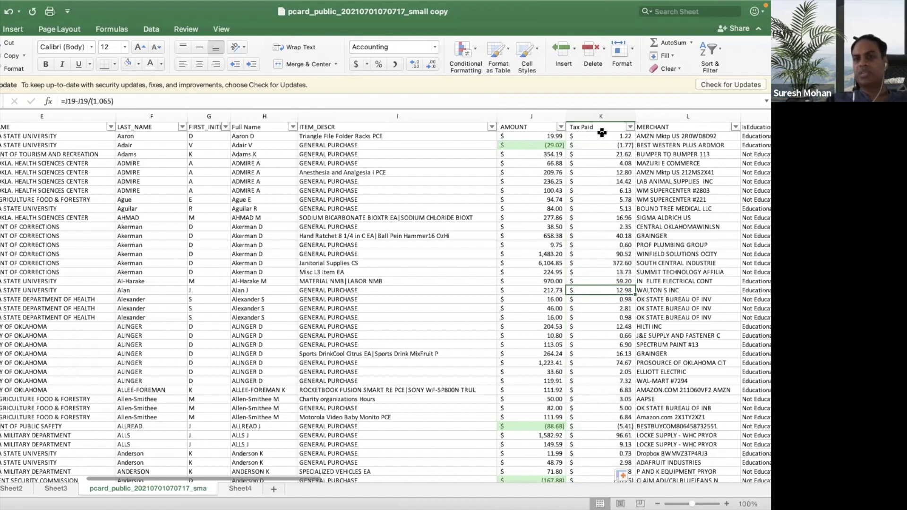
pyautogui.hscroll(2, 573, 204)
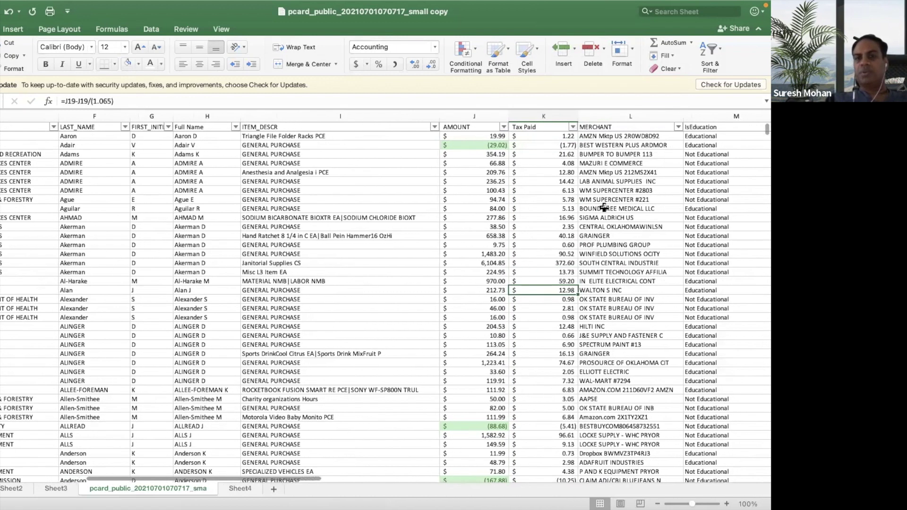
pyautogui.click(544, 116)
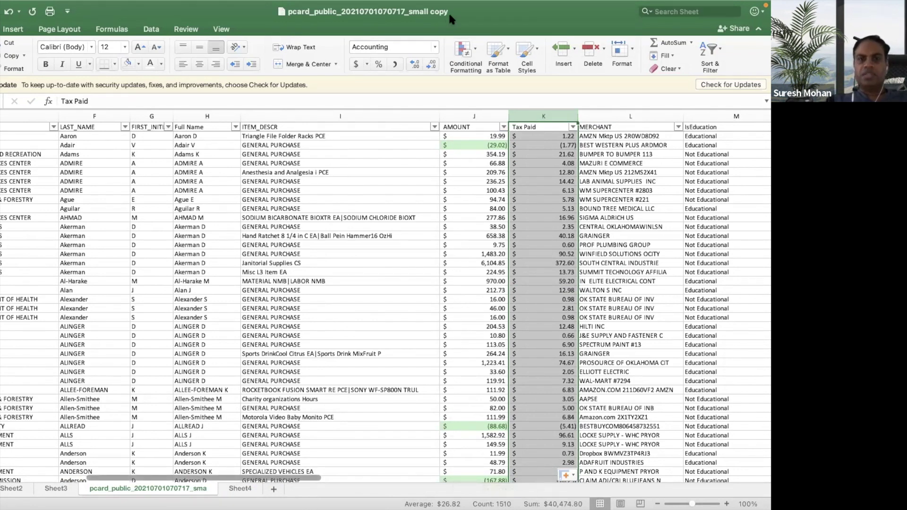
pyautogui.hscroll(5, 408, 244)
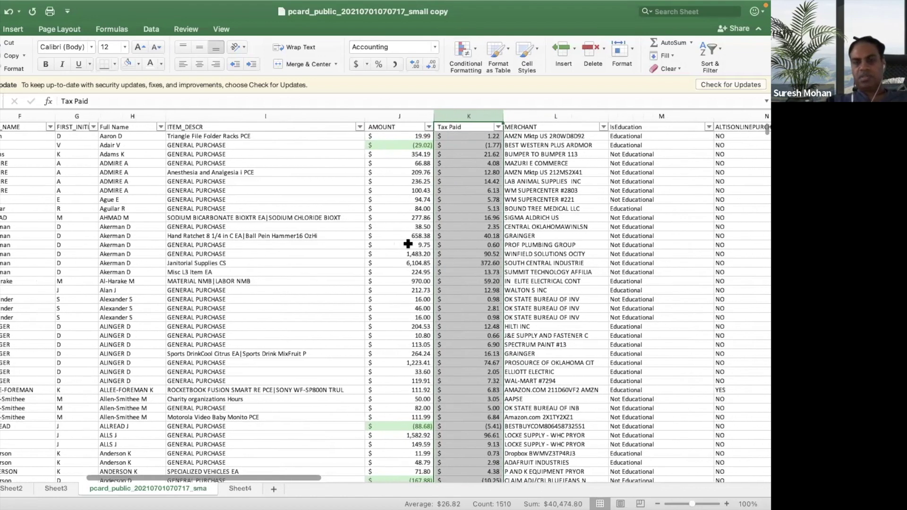
pyautogui.hscroll(10, 409, 255)
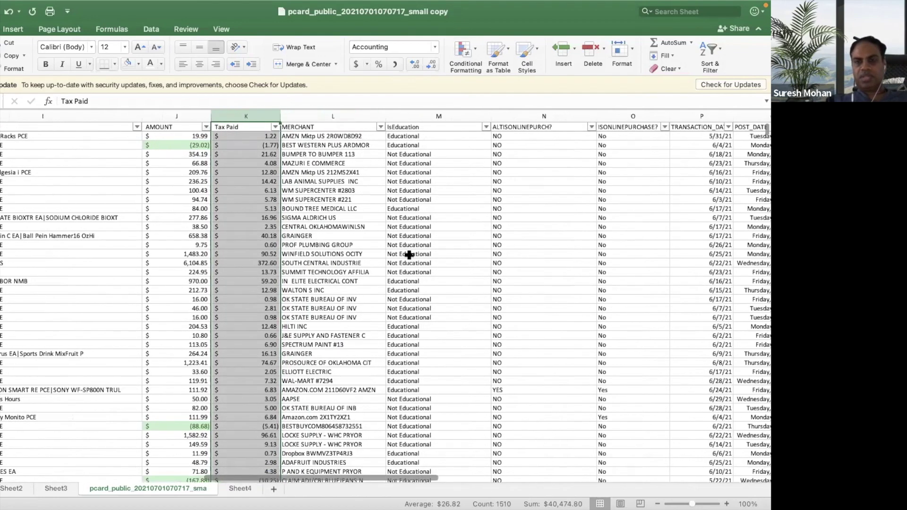
pyautogui.hscroll(-8, 409, 255)
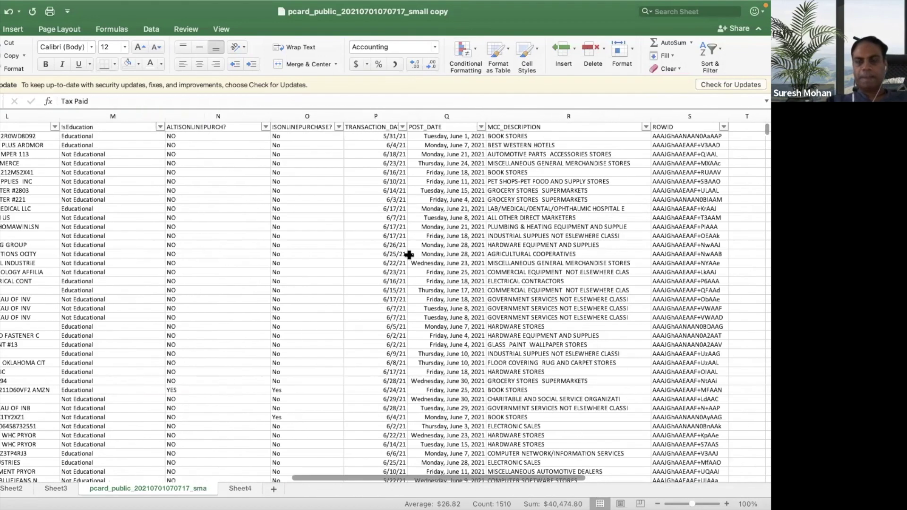
pyautogui.press('super+s')
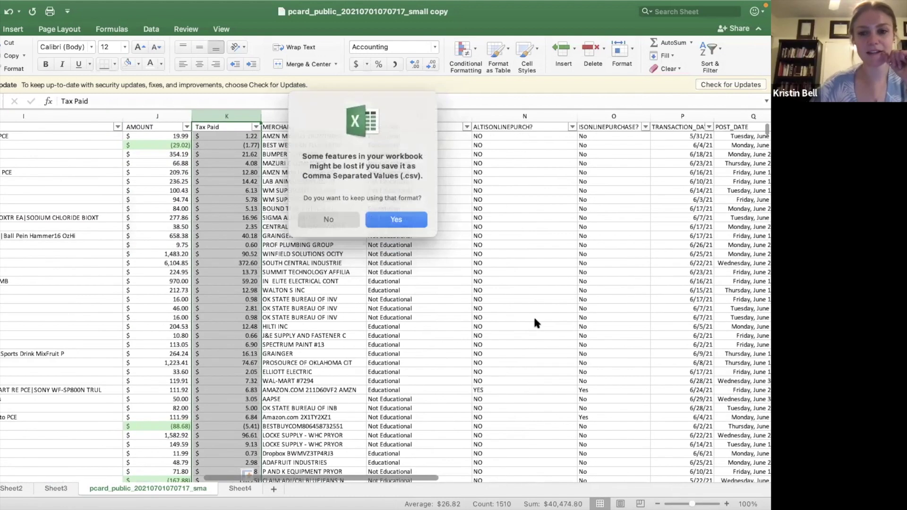
pyautogui.press('Return')
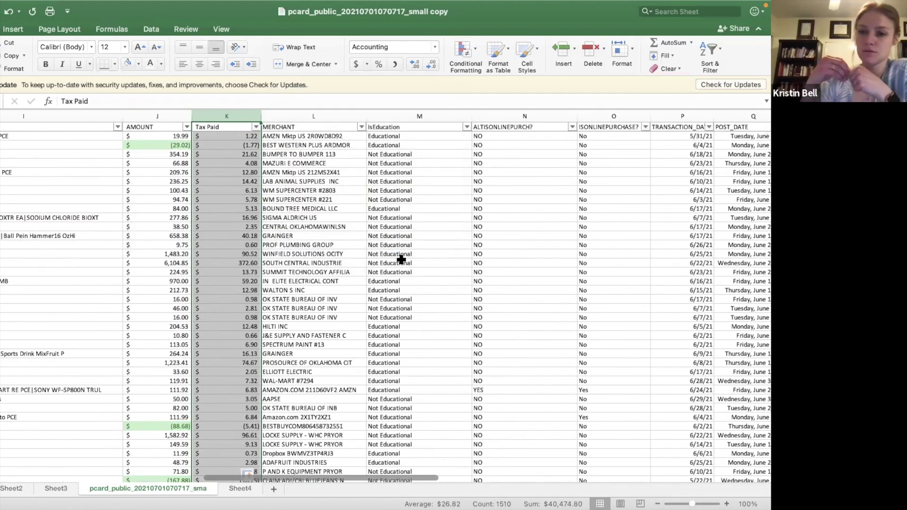
pyautogui.hscroll(6, 405, 262)
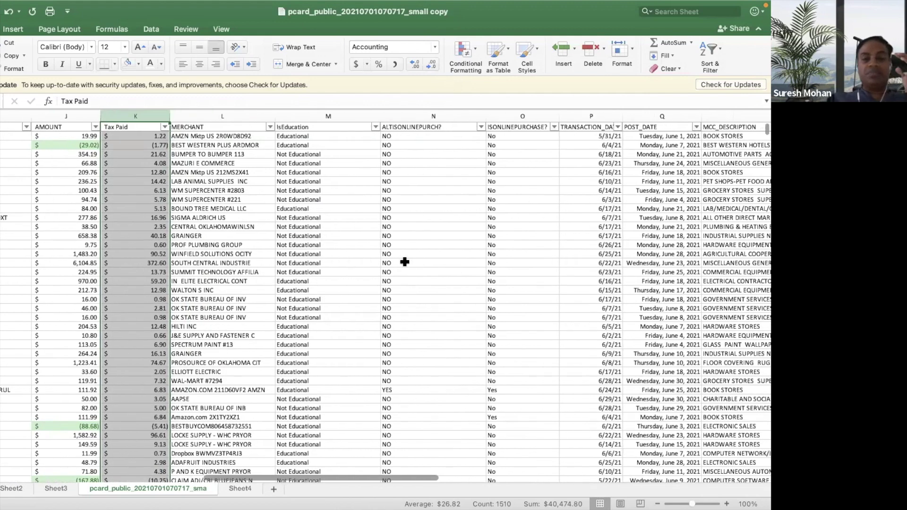
pyautogui.hscroll(-6, 405, 262)
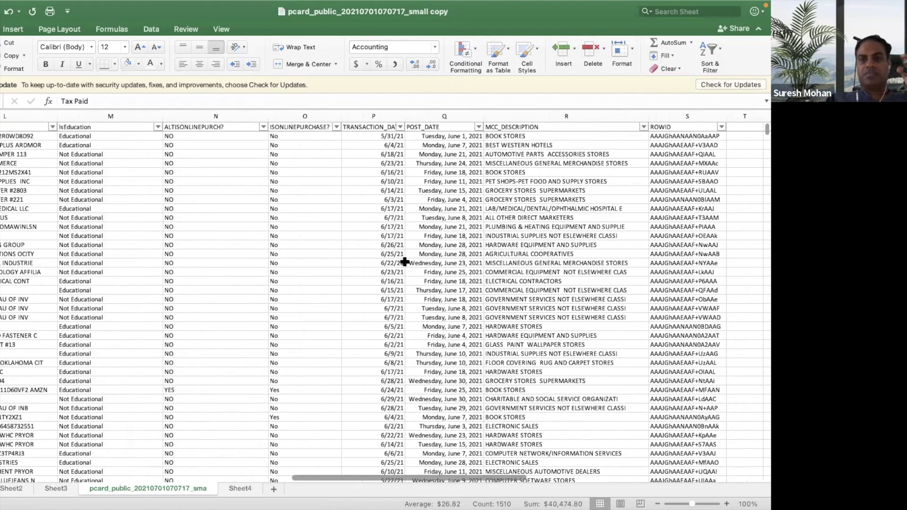
pyautogui.hscroll(-1, 405, 261)
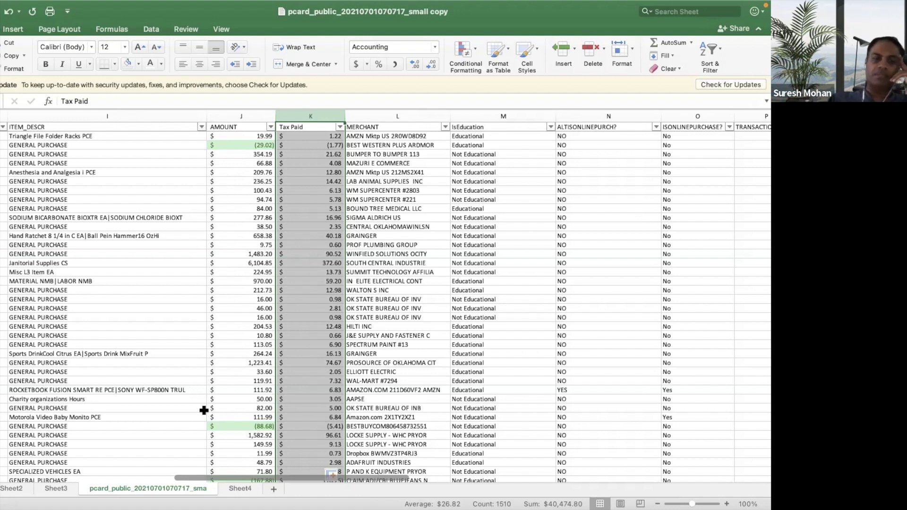
pyautogui.hscroll(-2, 164, 284)
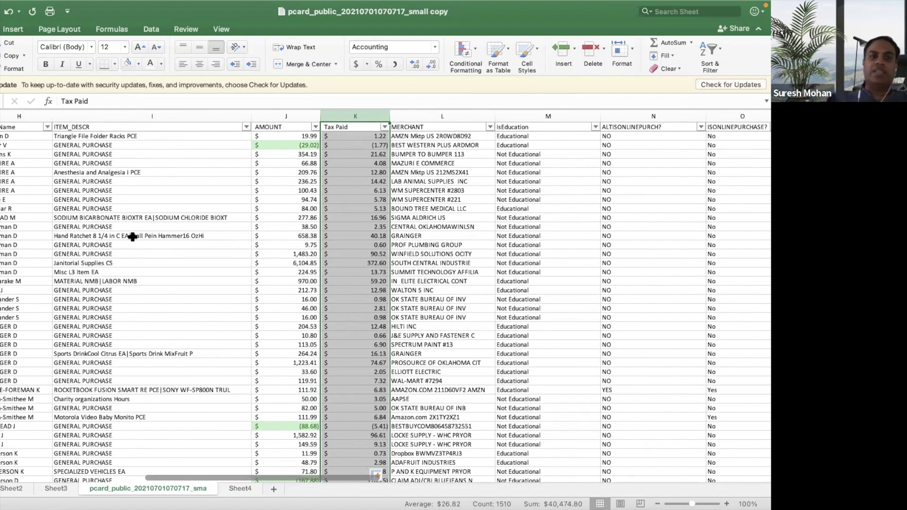
pyautogui.hscroll(-5, 131, 222)
pyautogui.hscroll(-2, 131, 218)
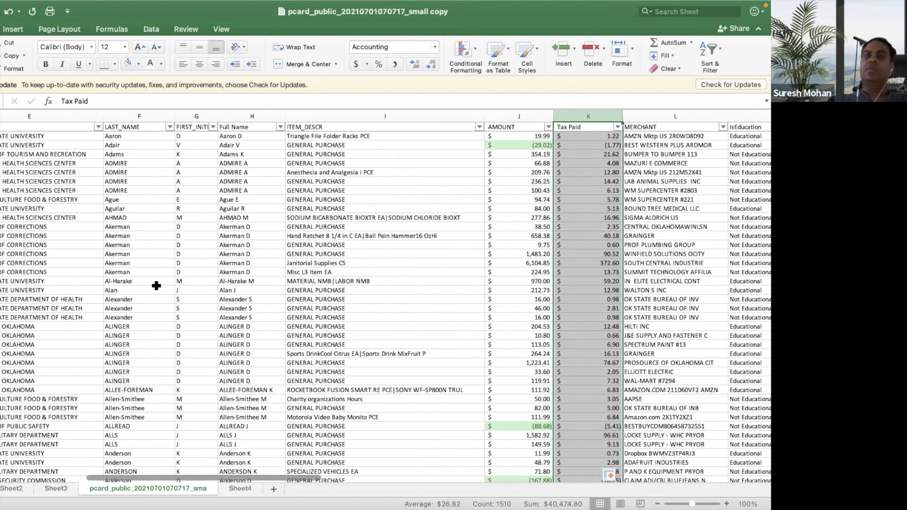
pyautogui.hscroll(-5, 236, 257)
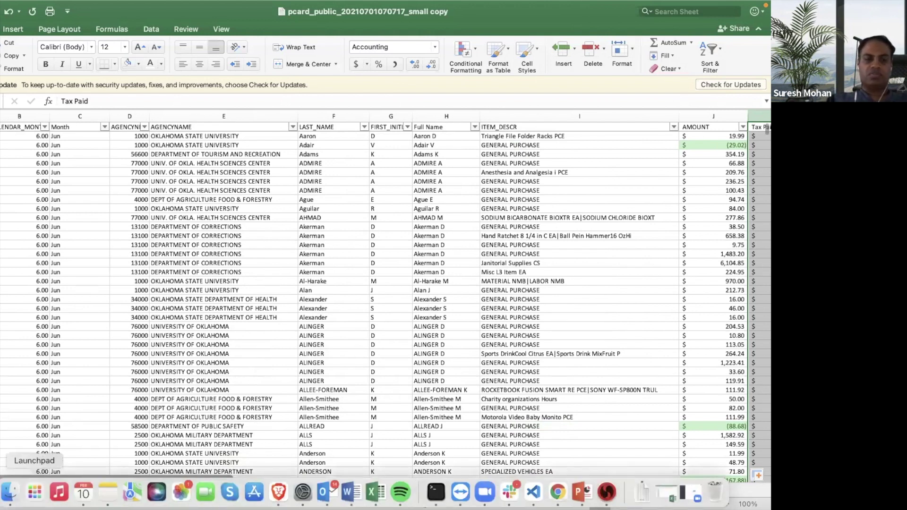
pyautogui.click(10, 493)
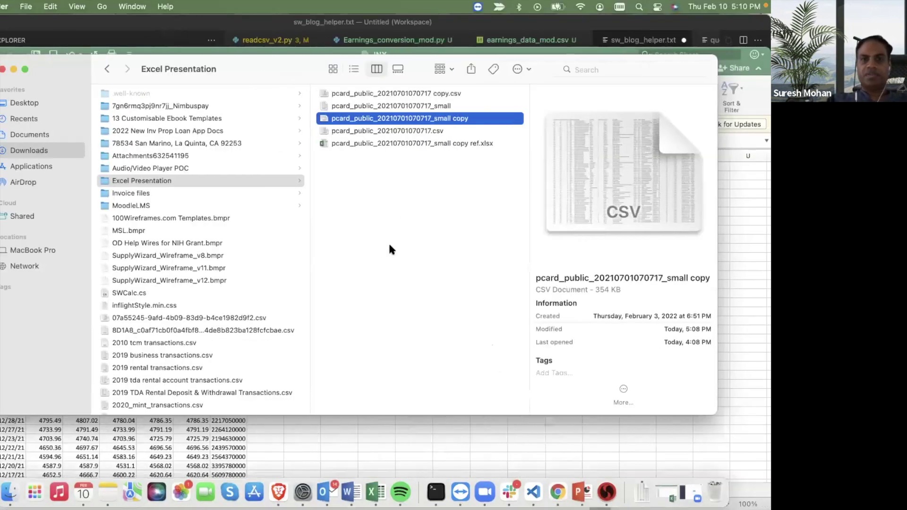
pyautogui.click(451, 144)
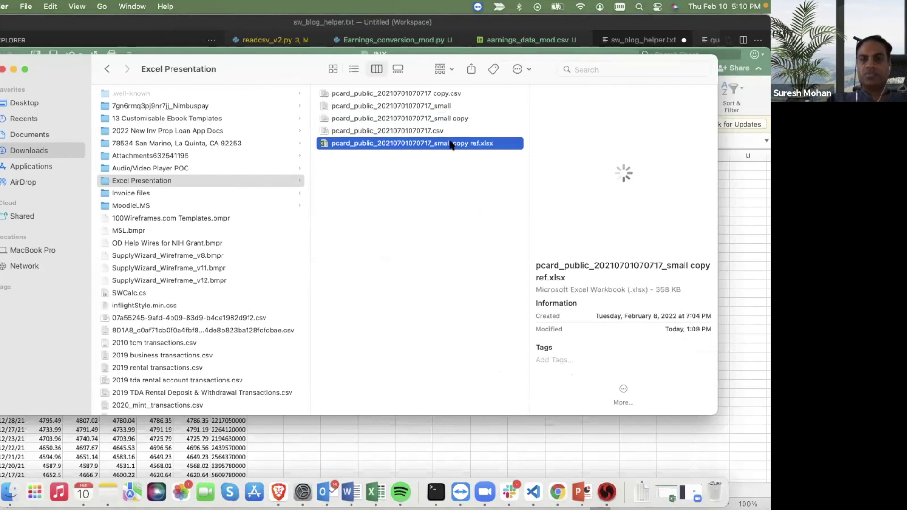
pyautogui.doubleClick(450, 142)
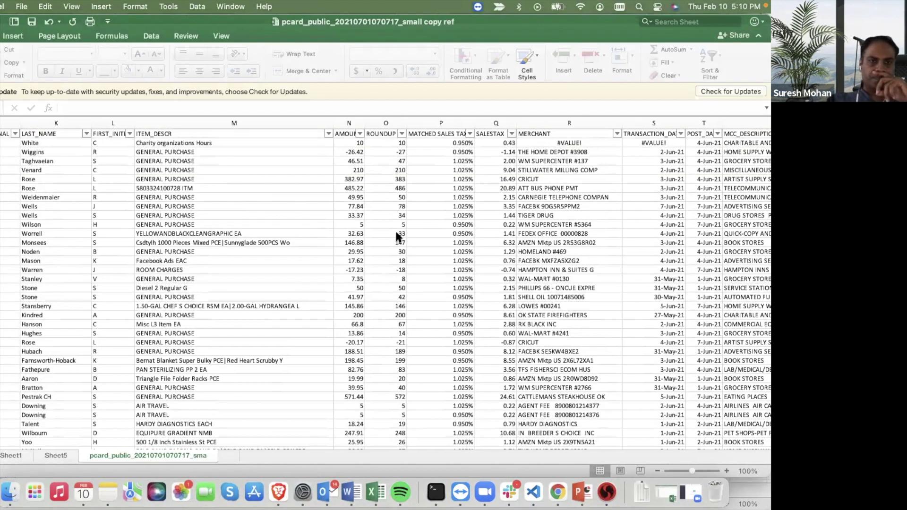
pyautogui.hscroll(-10, 396, 234)
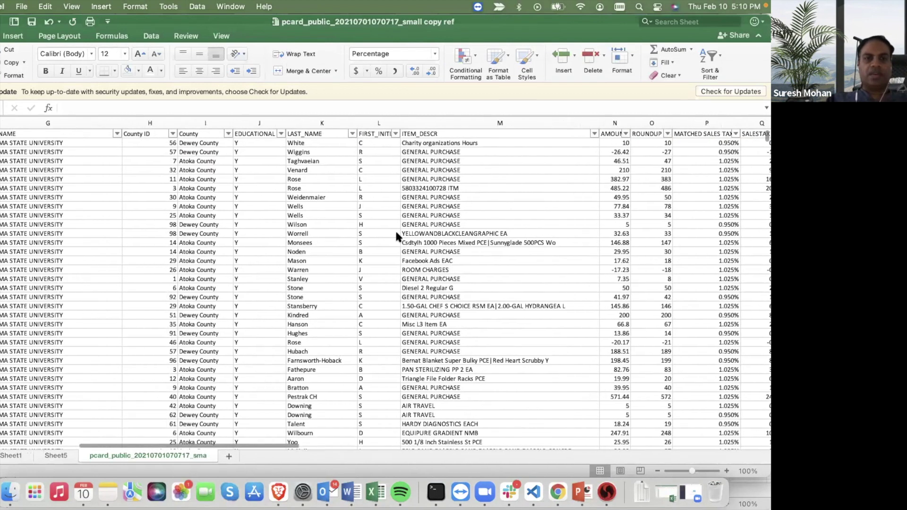
pyautogui.hscroll(-2, 396, 235)
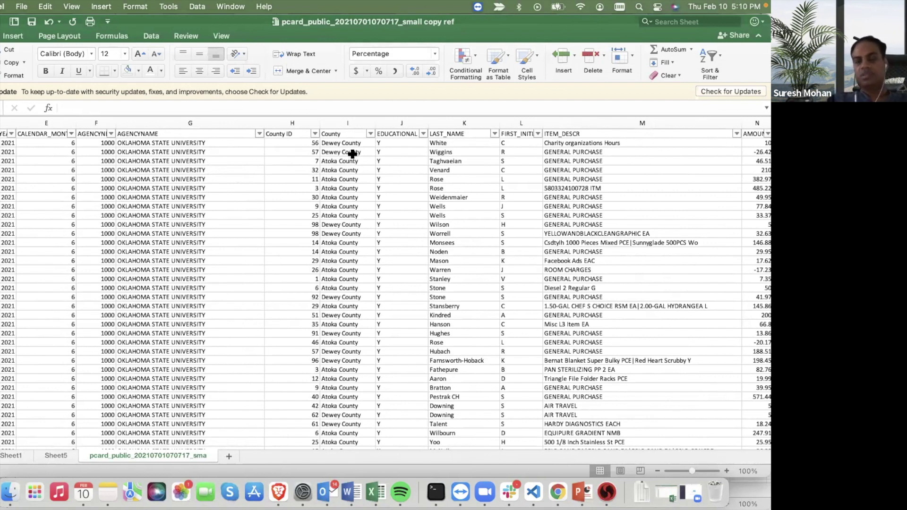
pyautogui.hscroll(-6, 352, 154)
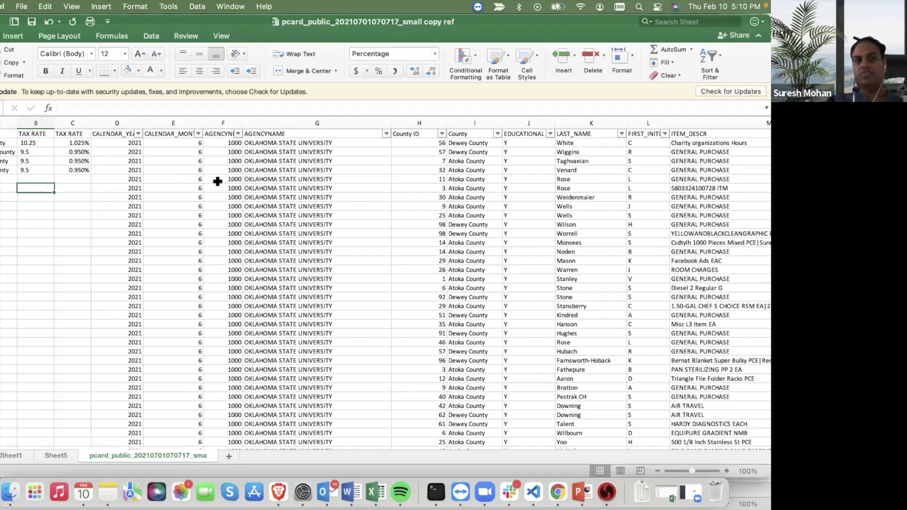
pyautogui.moveTo(5, 134); pyautogui.dragTo(71, 171)
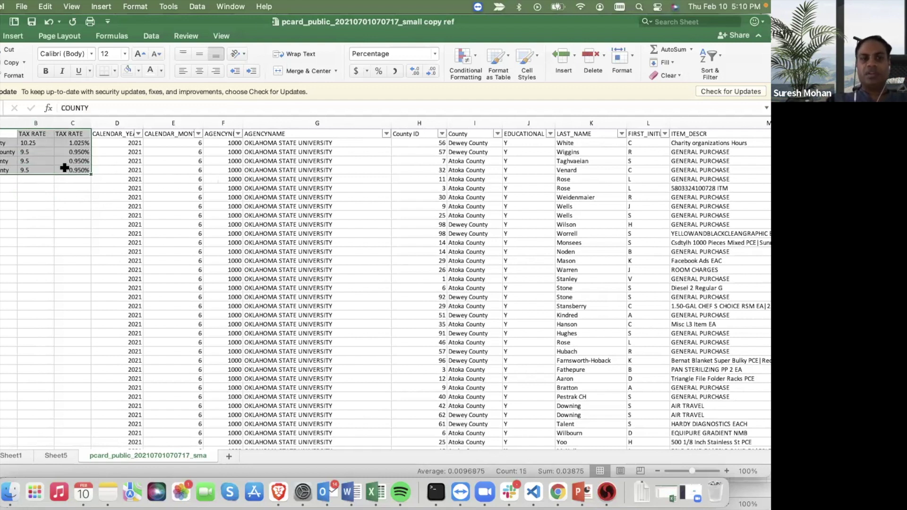
pyautogui.click(10, 151)
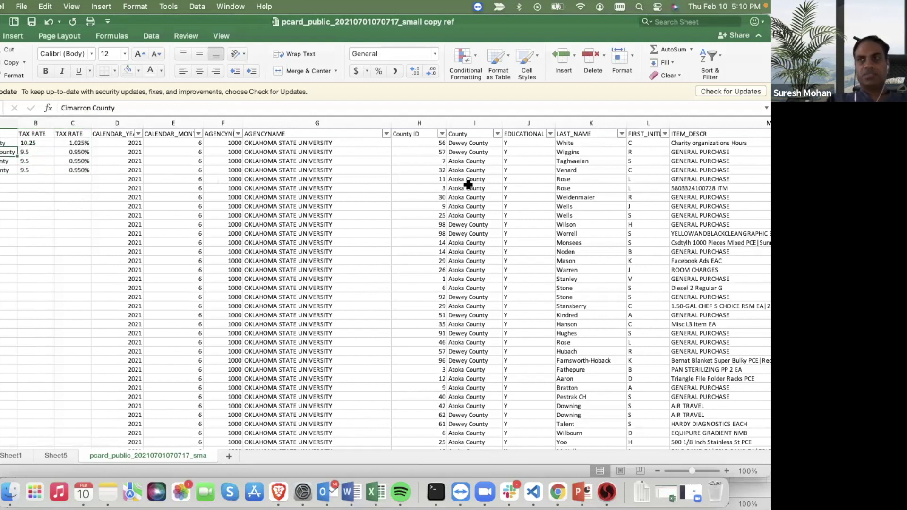
pyautogui.press('Right')
pyautogui.press('Right')
pyautogui.press('Left')
pyautogui.press('Left')
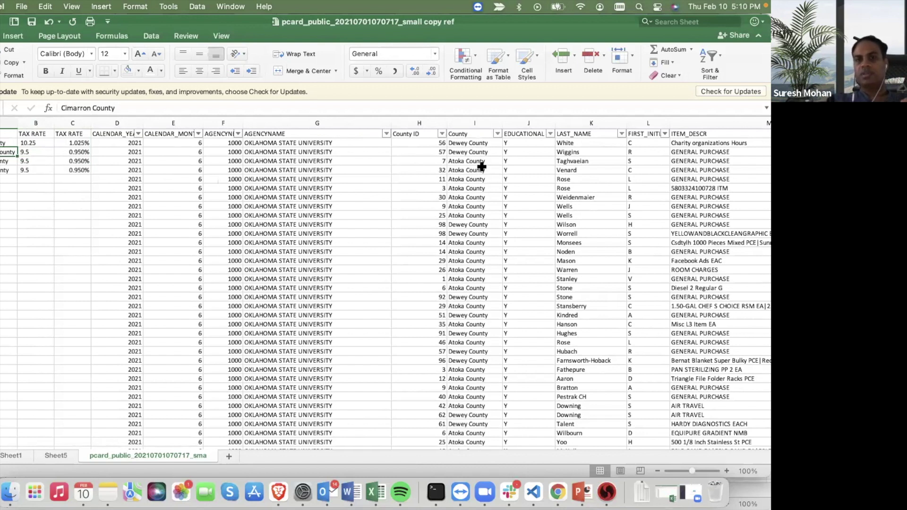
pyautogui.hscroll(5, 478, 189)
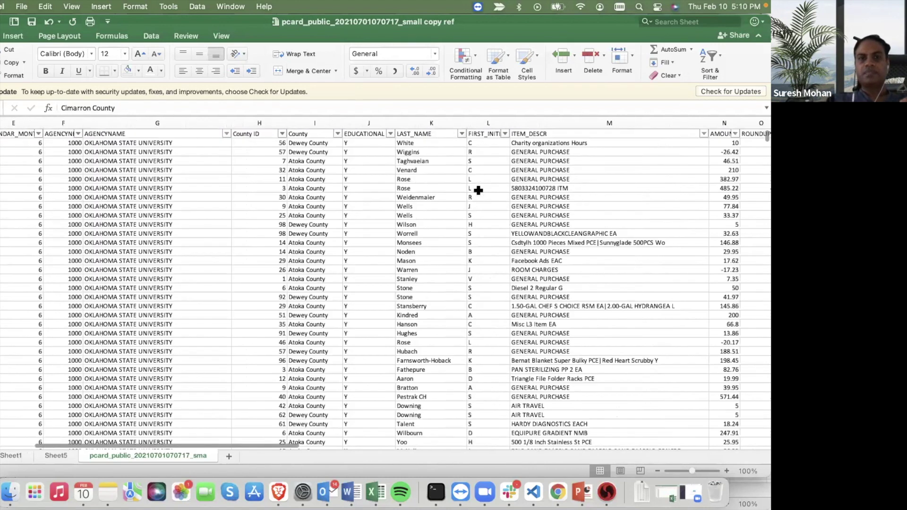
pyautogui.hscroll(5, 478, 190)
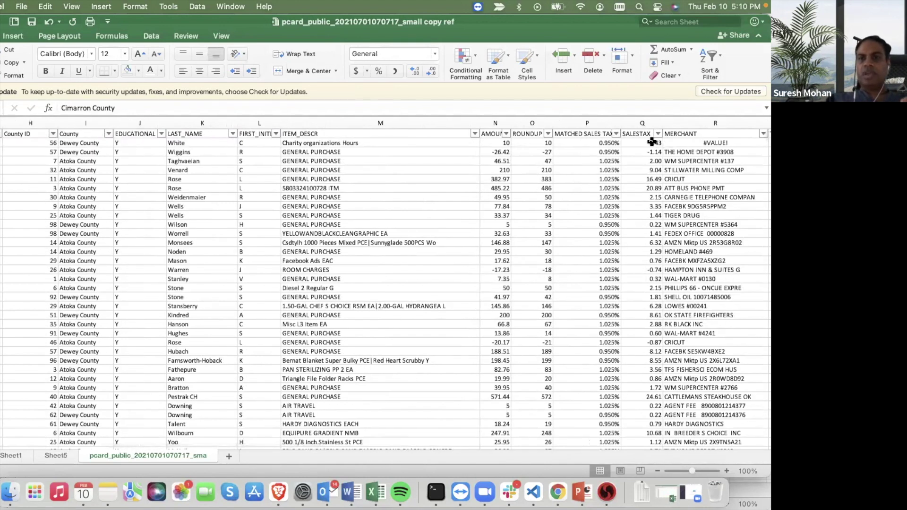
pyautogui.click(652, 142)
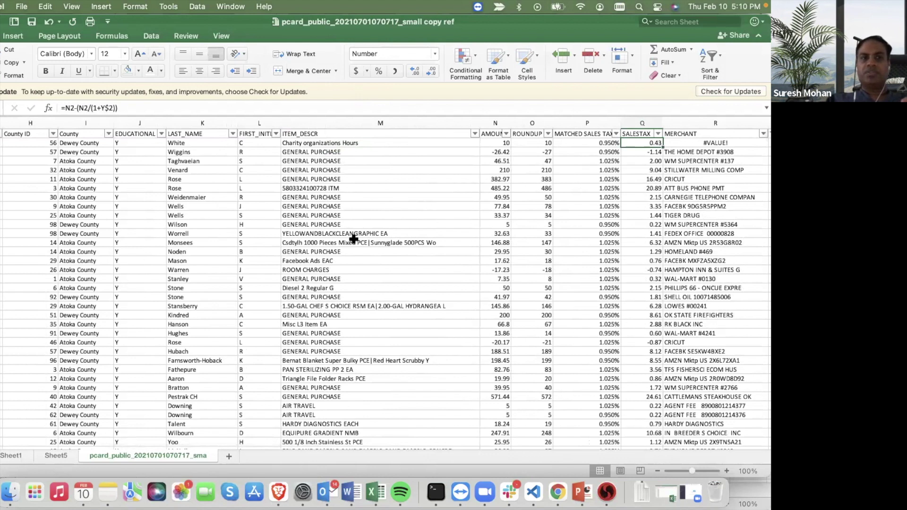
pyautogui.click(599, 142)
pyautogui.hscroll(-2, 461, 201)
pyautogui.hscroll(2, 462, 199)
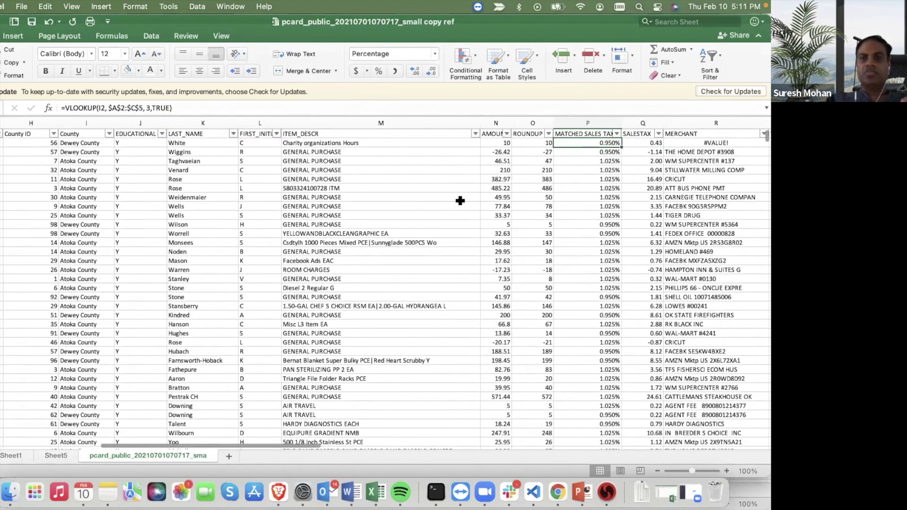
pyautogui.hscroll(-10, 277, 233)
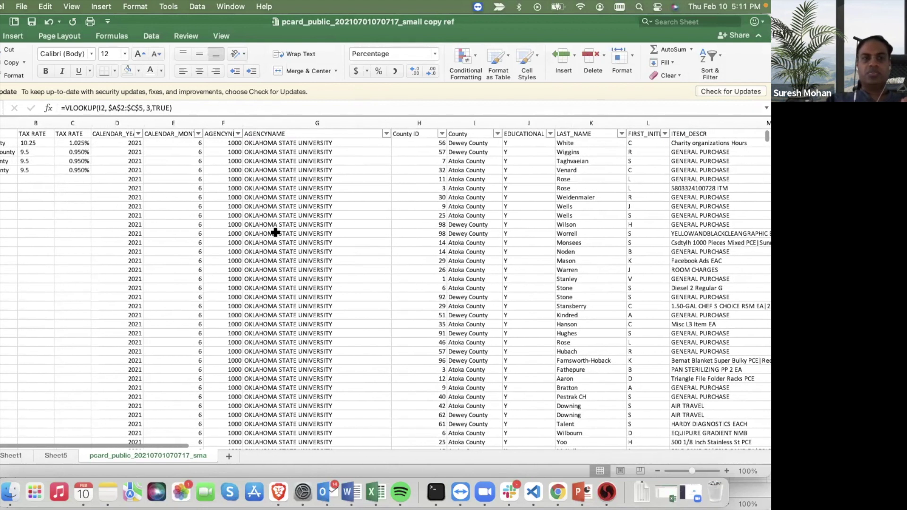
# Fill the county tax-rate table A1:C5 with yellow.
pyautogui.moveTo(5, 135); pyautogui.dragTo(71, 170)
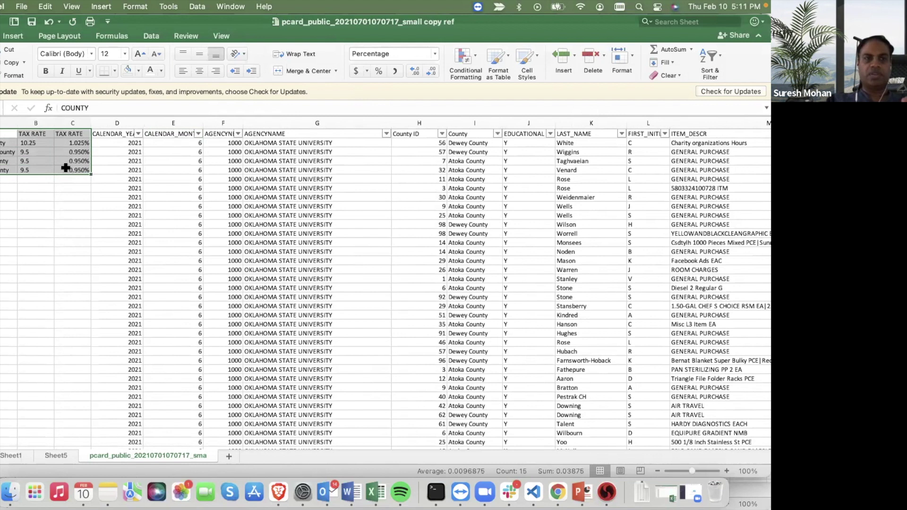
pyautogui.click(161, 70)
pyautogui.click(139, 70)
pyautogui.click(138, 70)
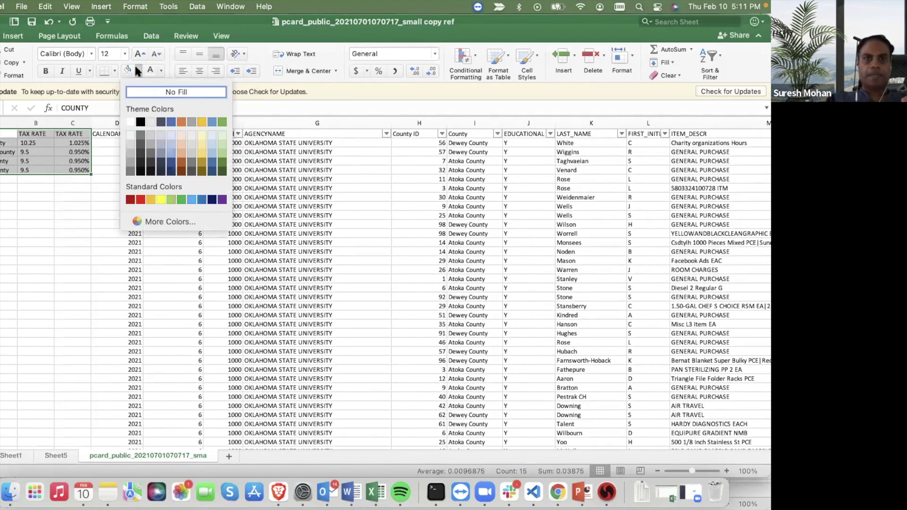
pyautogui.click(160, 196)
pyautogui.click(85, 241)
# Make the table's header row A1:C1 bold.
pyautogui.moveTo(2, 130); pyautogui.dragTo(72, 130)
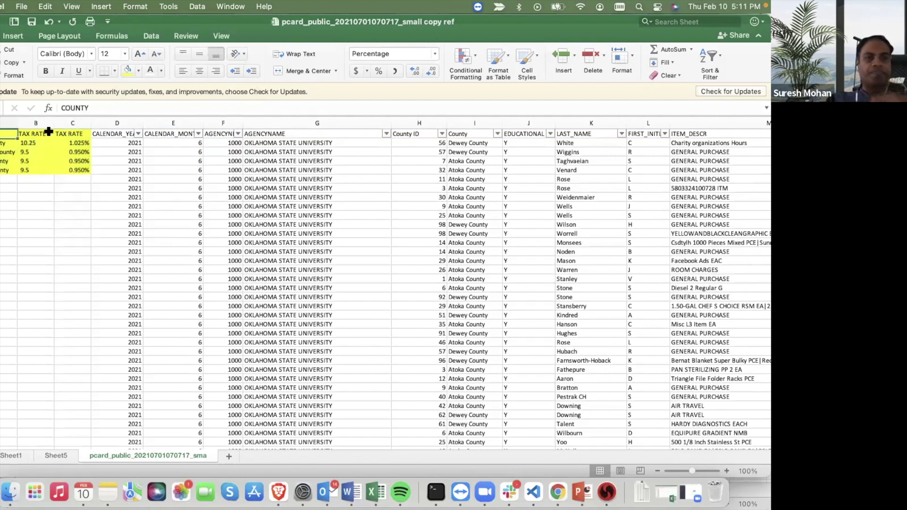
pyautogui.press('super+b')
pyautogui.click(147, 216)
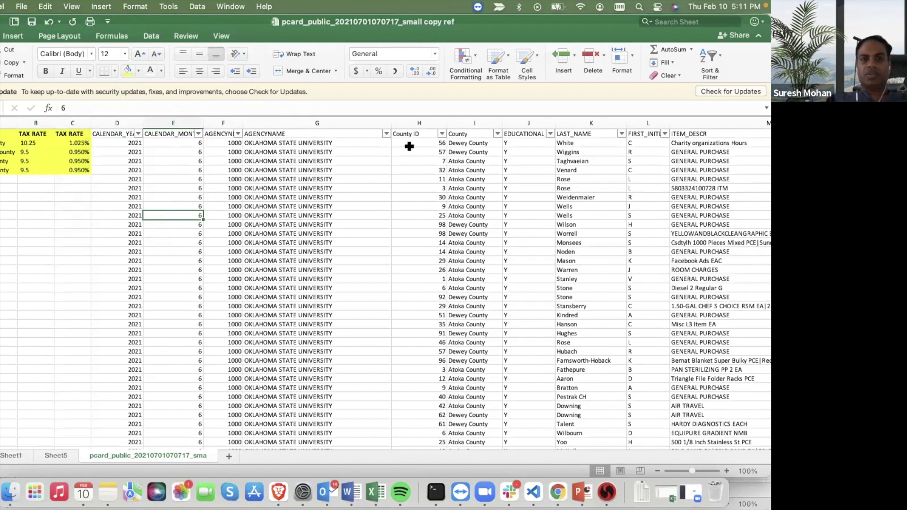
pyautogui.hscroll(8, 411, 144)
pyautogui.hscroll(-8, 161, 161)
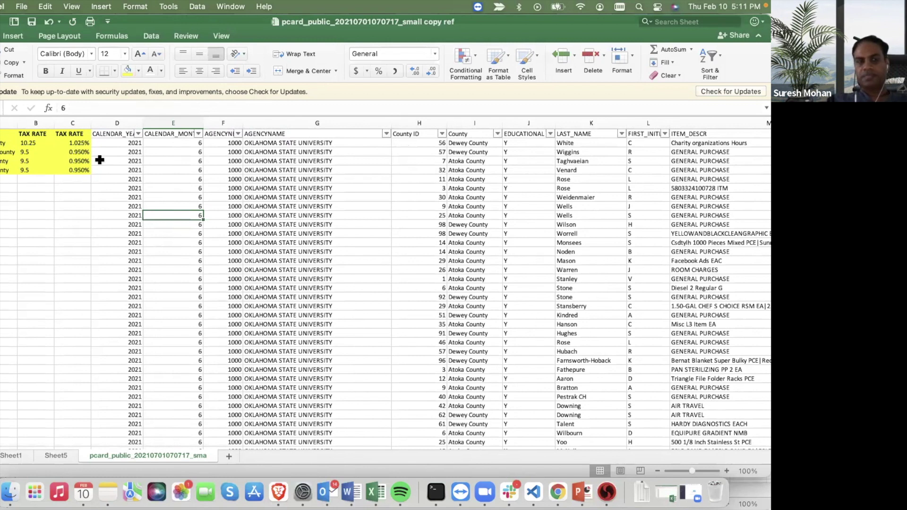
# Inspect the VLOOKUP formula in Matched Sales Tax cell P2.
pyautogui.hscroll(3, 344, 219)
pyautogui.scroll(1, 344, 219)
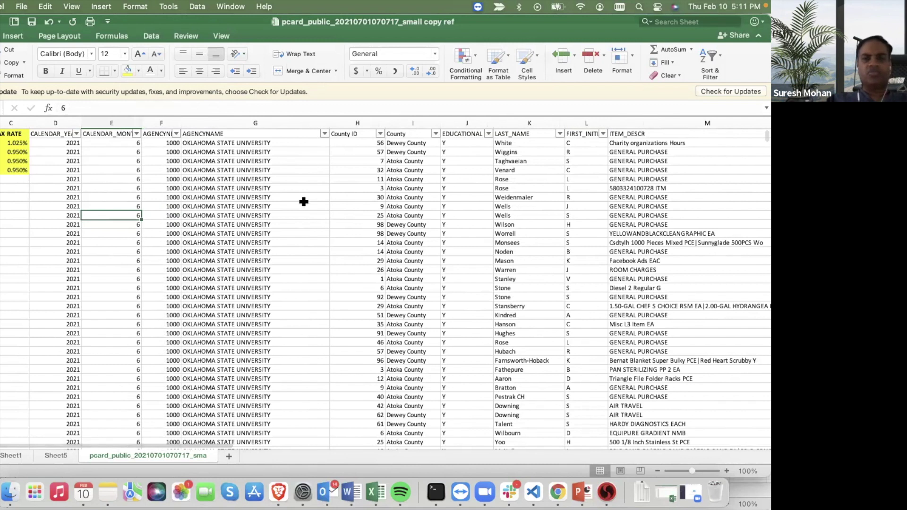
pyautogui.hscroll(5, 330, 209)
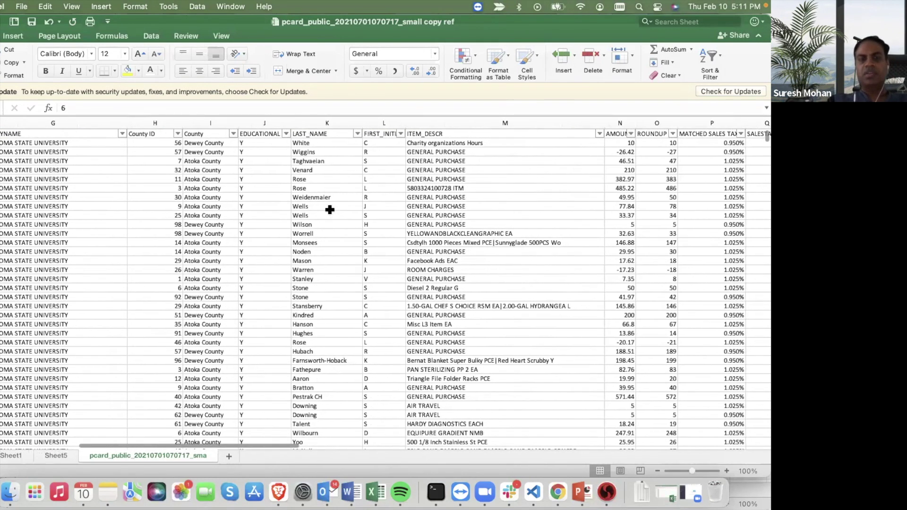
pyautogui.hscroll(8, 330, 209)
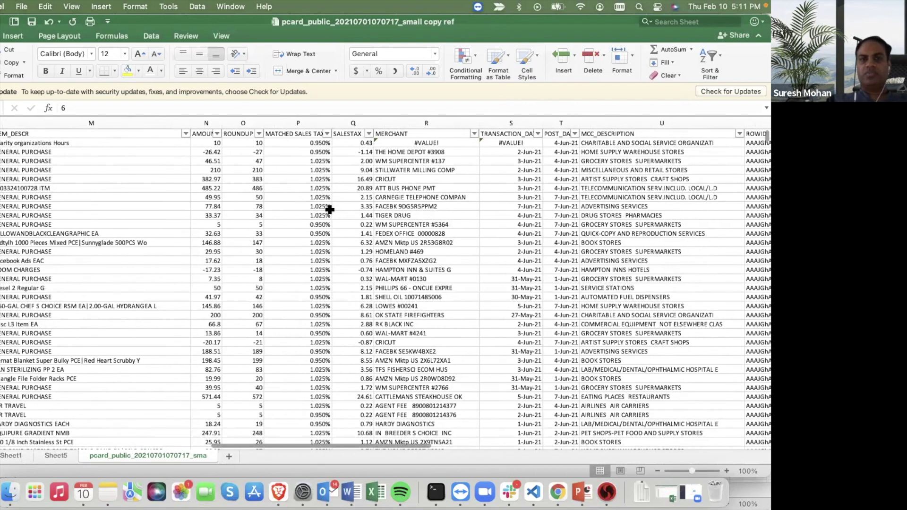
pyautogui.hscroll(5, 559, 176)
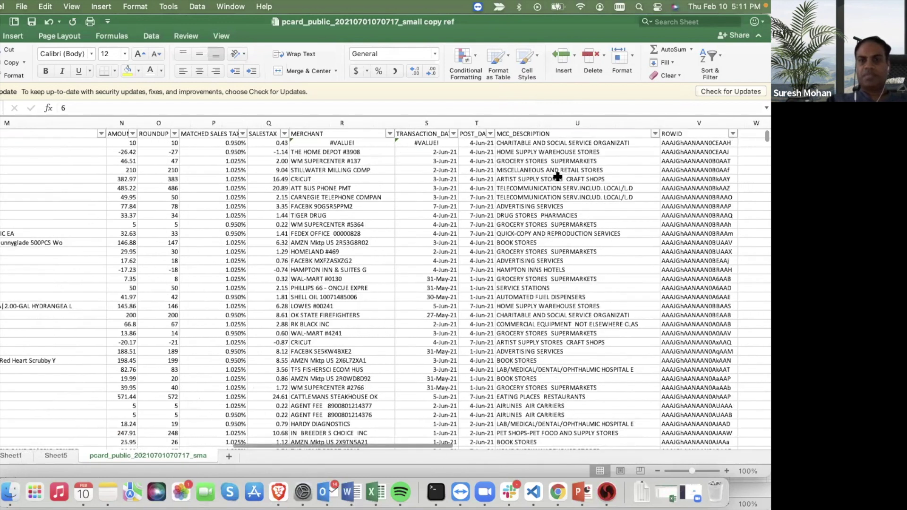
pyautogui.hscroll(-6, 558, 177)
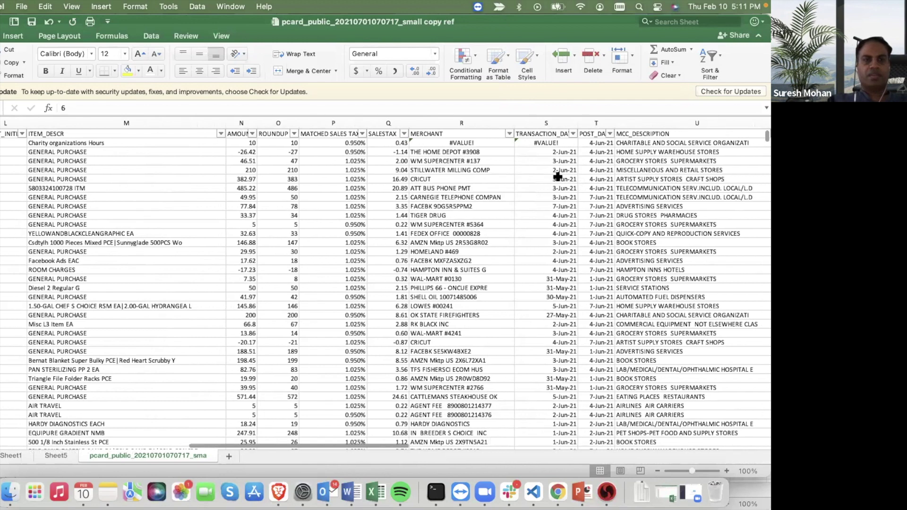
pyautogui.hscroll(3, 558, 177)
pyautogui.hscroll(8, 558, 177)
pyautogui.hscroll(-7, 558, 177)
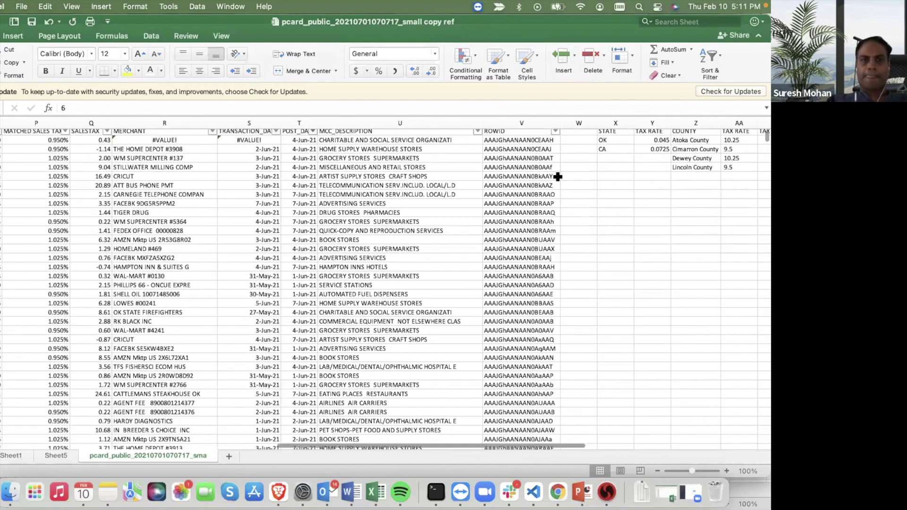
pyautogui.hscroll(-7, 558, 176)
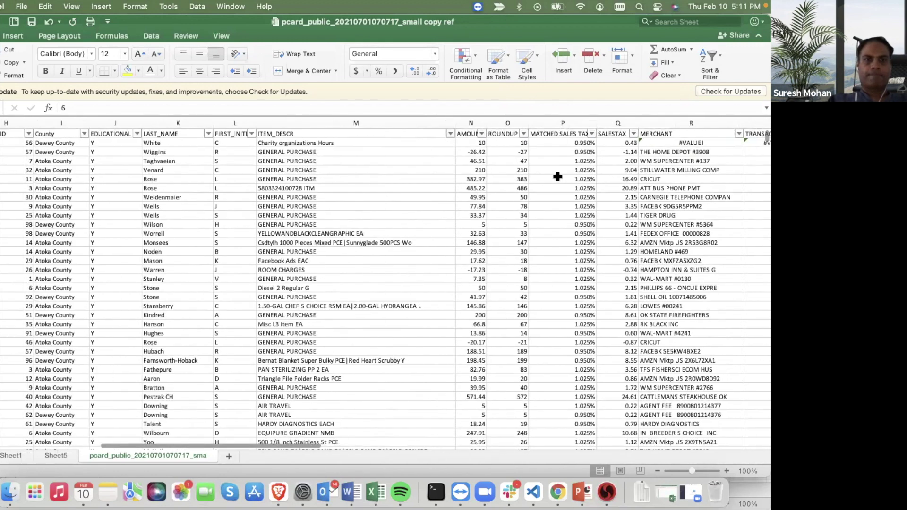
pyautogui.hscroll(-1, 558, 177)
pyautogui.hscroll(3, 558, 176)
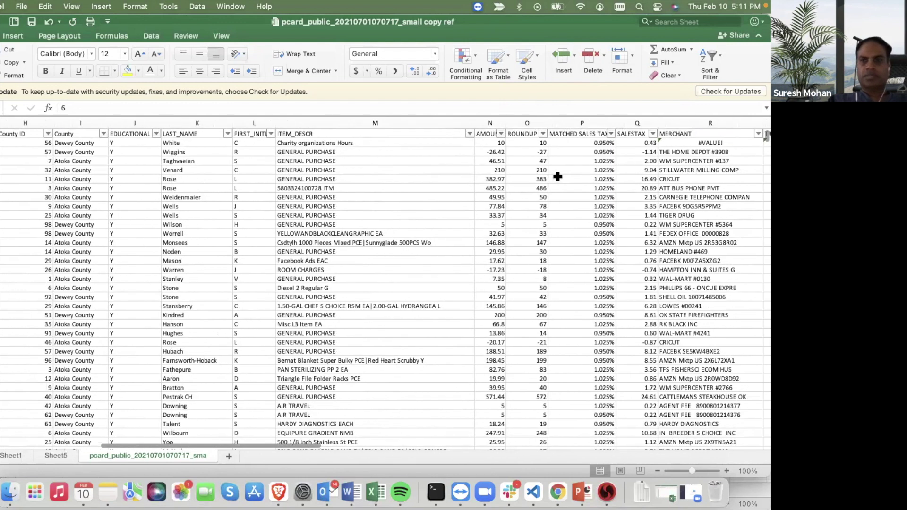
pyautogui.click(481, 124)
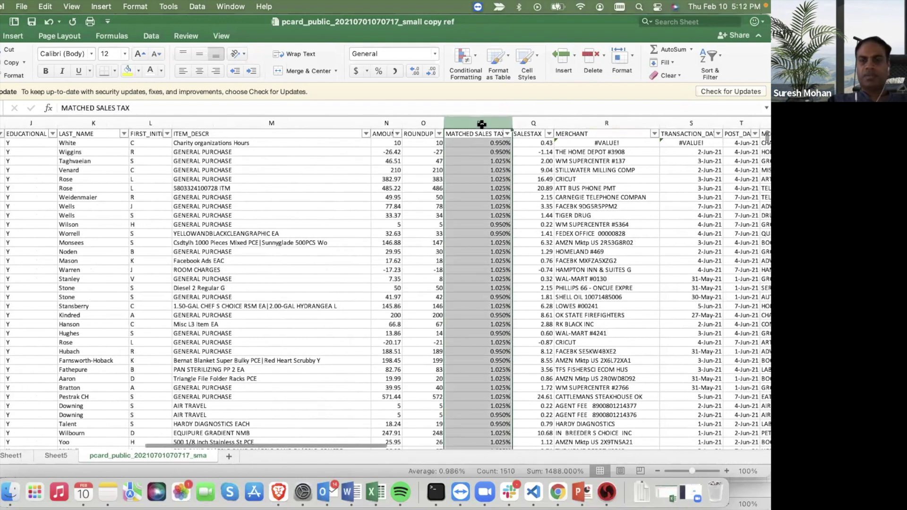
pyautogui.click(480, 143)
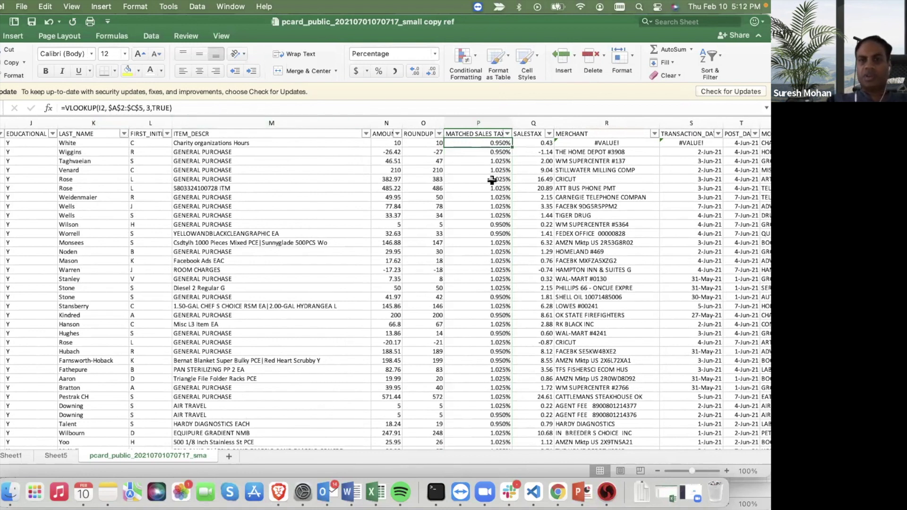
# Select the county tax-rate table A1:C5 to review it.
pyautogui.hscroll(-3, 129, 179)
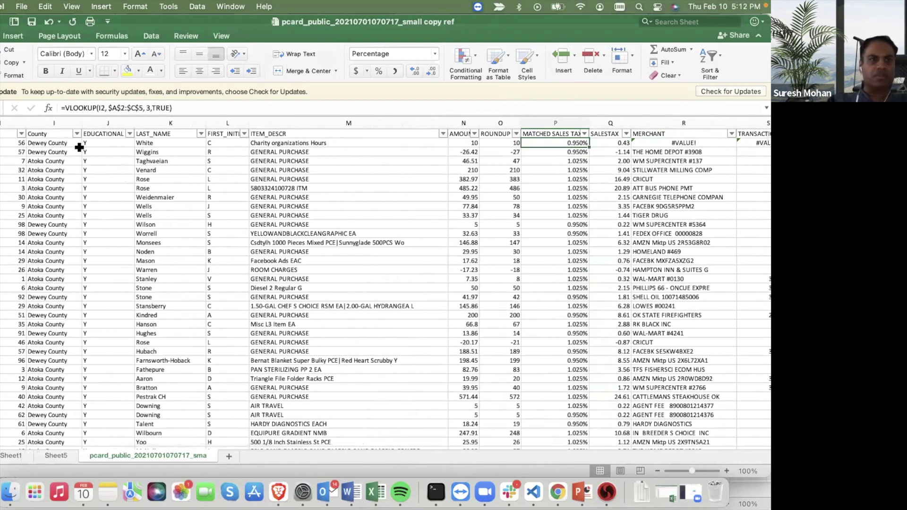
pyautogui.hscroll(-3, 85, 143)
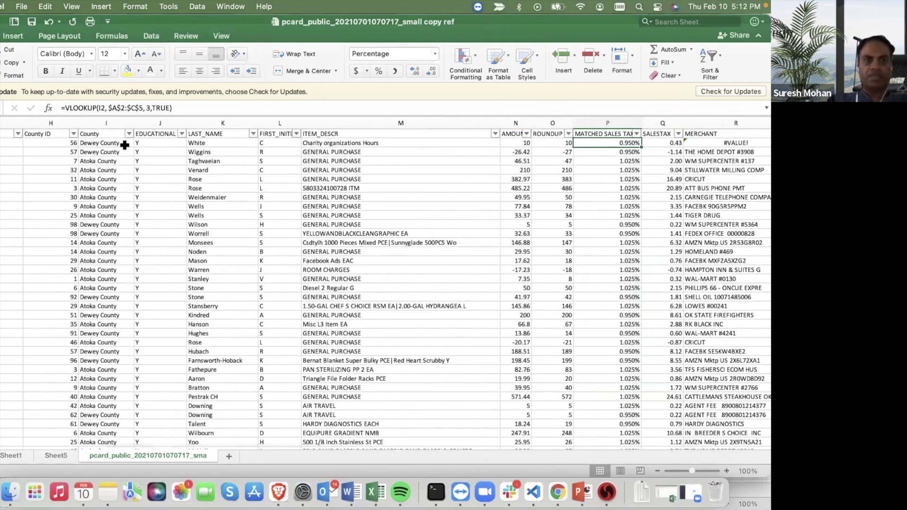
pyautogui.hscroll(-10, 37, 191)
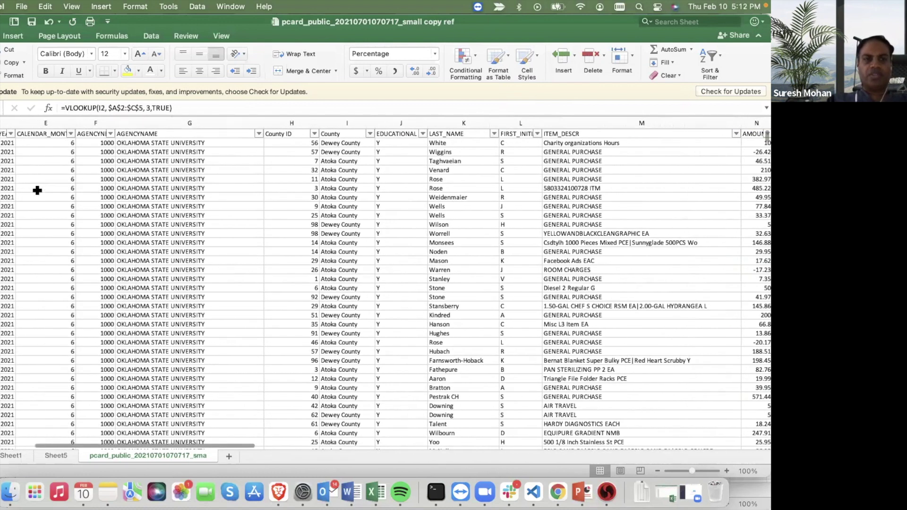
pyautogui.moveTo(8, 133); pyautogui.dragTo(77, 170)
# Select columns D through H and bring up their column context menu.
pyautogui.hscroll(10, 296, 250)
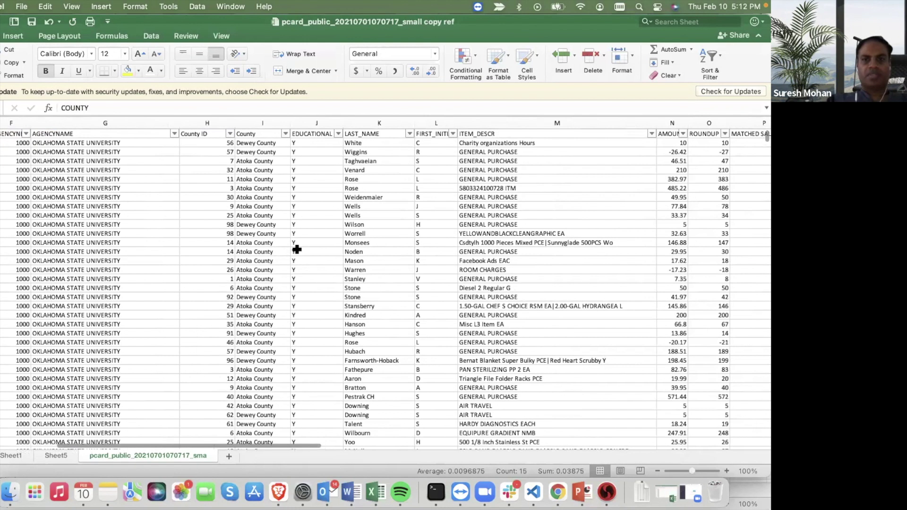
pyautogui.hscroll(-8, 296, 249)
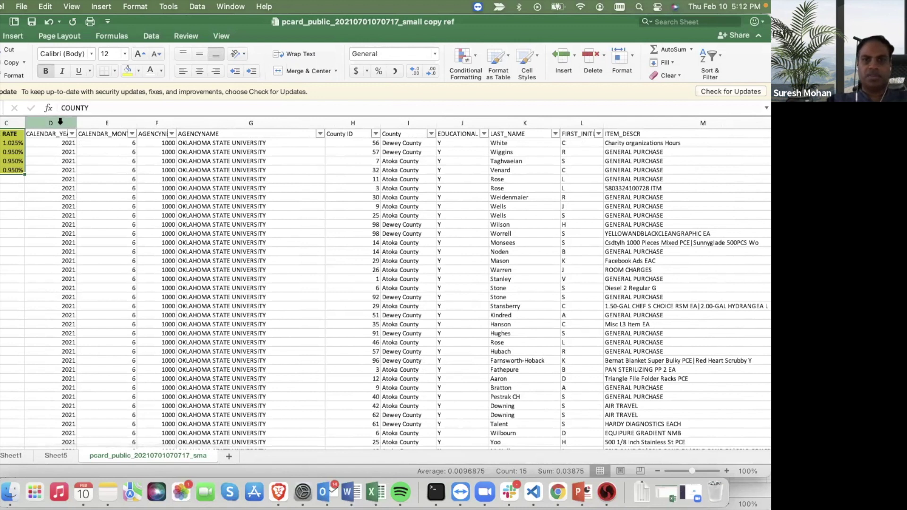
pyautogui.click(60, 122)
pyautogui.keyDown('shift'); pyautogui.click(344, 125); pyautogui.keyUp('shift')
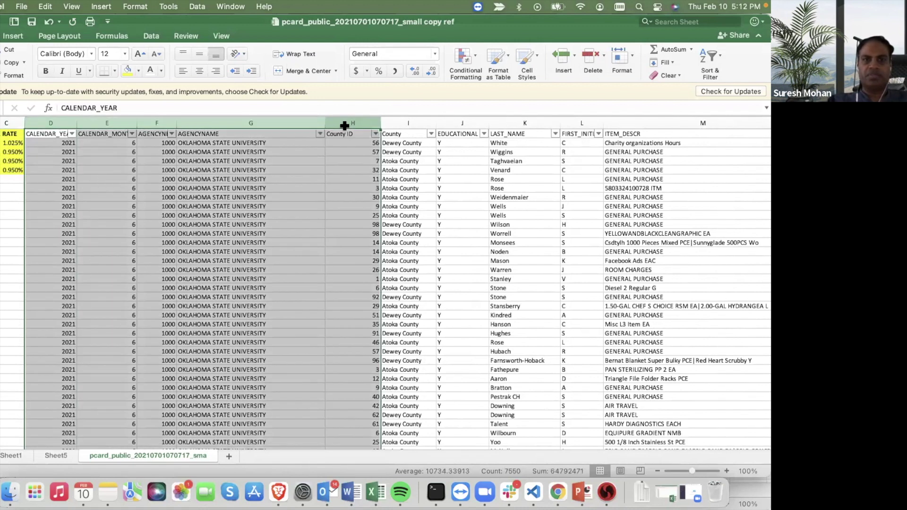
pyautogui.rightClick(344, 127)
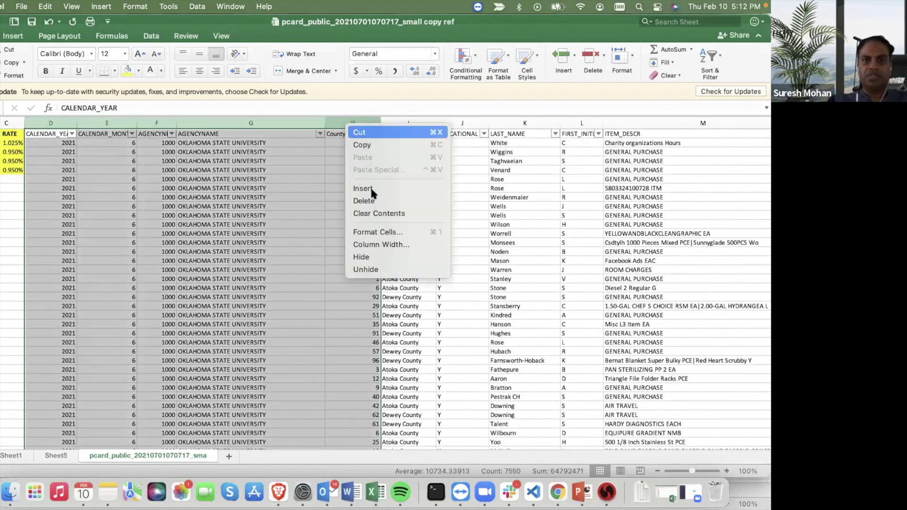
# Hide columns D through H, then hide columns J through O.
pyautogui.click(367, 249)
pyautogui.click(109, 122)
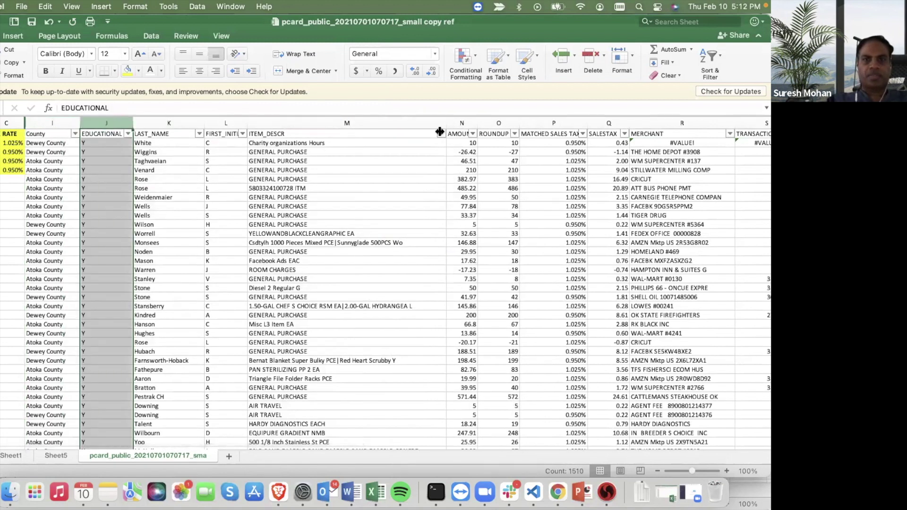
pyautogui.keyDown('shift'); pyautogui.click(495, 122); pyautogui.keyUp('shift')
pyautogui.rightClick(498, 122)
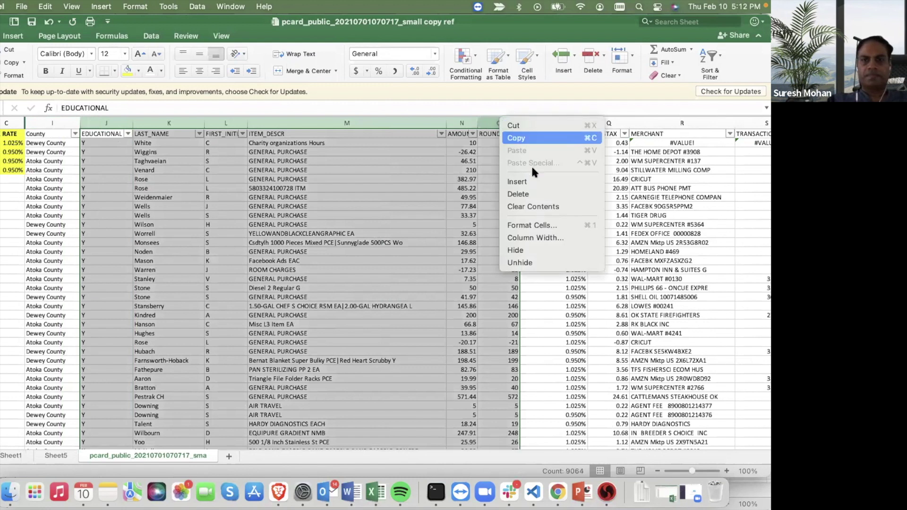
pyautogui.click(515, 250)
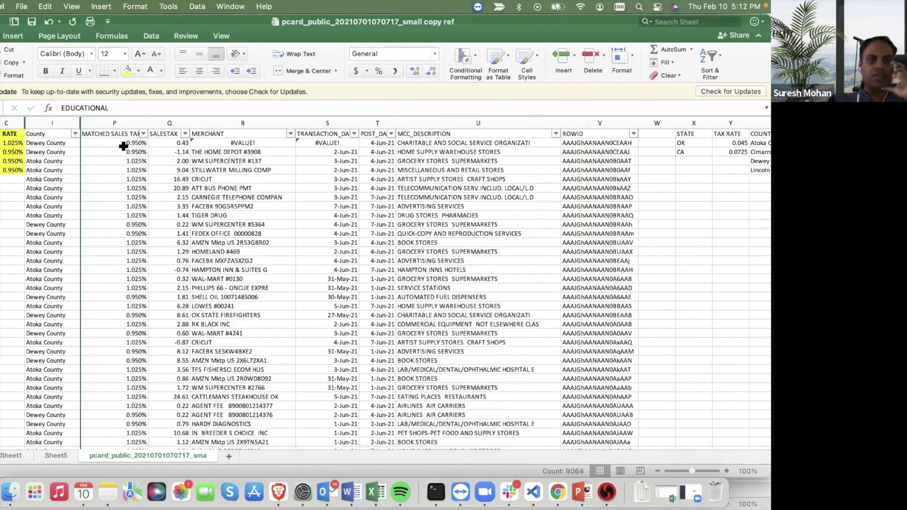
# Replace P3's formula with =VLOOKUP(I3, A2:C5, the start of the new lookup.
pyautogui.hscroll(-2, 160, 149)
pyautogui.click(182, 146)
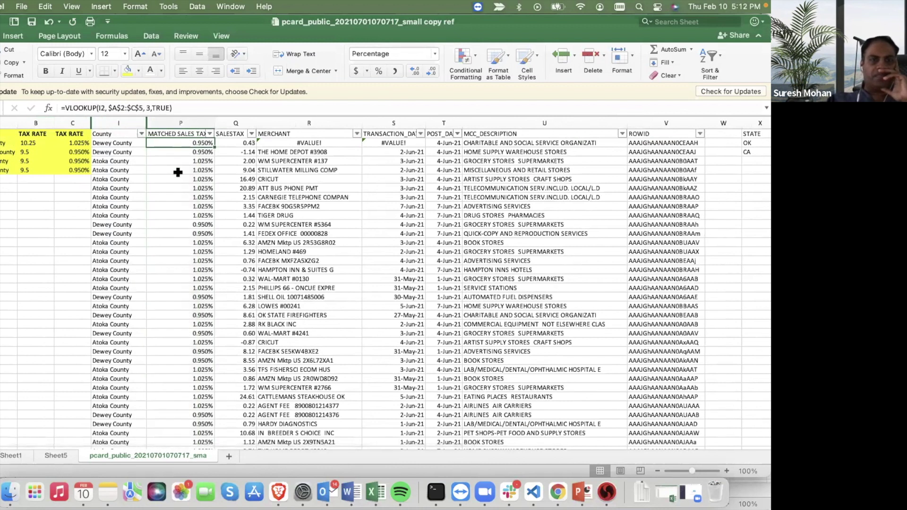
pyautogui.click(192, 154)
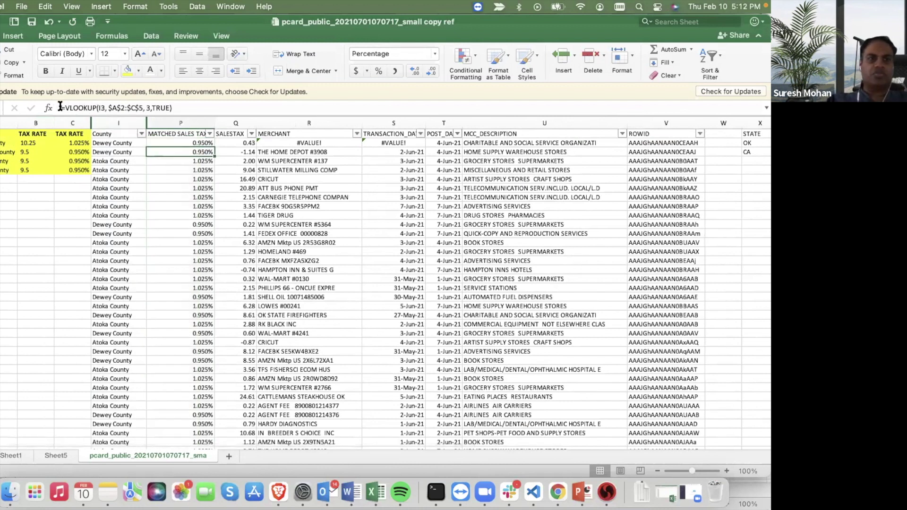
pyautogui.moveTo(61, 107); pyautogui.dragTo(180, 107)
pyautogui.write('=vlookup')
pyautogui.press('Tab')
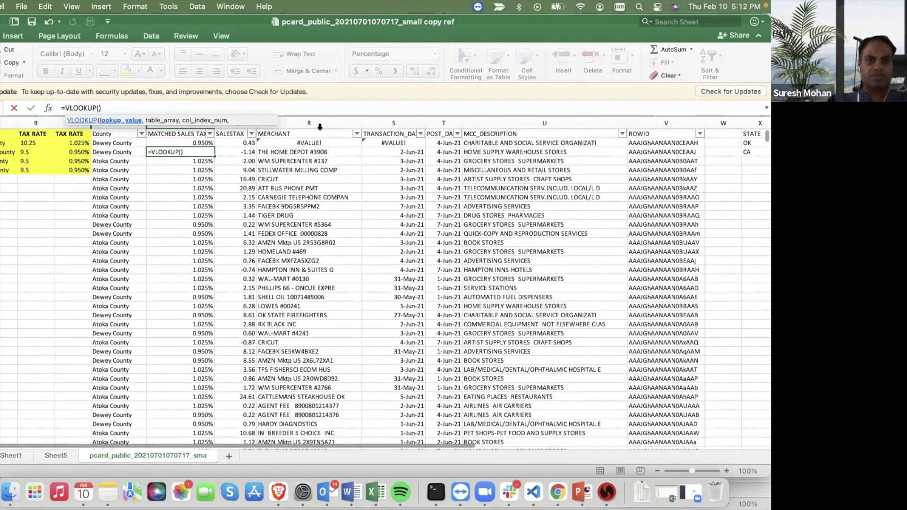
pyautogui.click(203, 179)
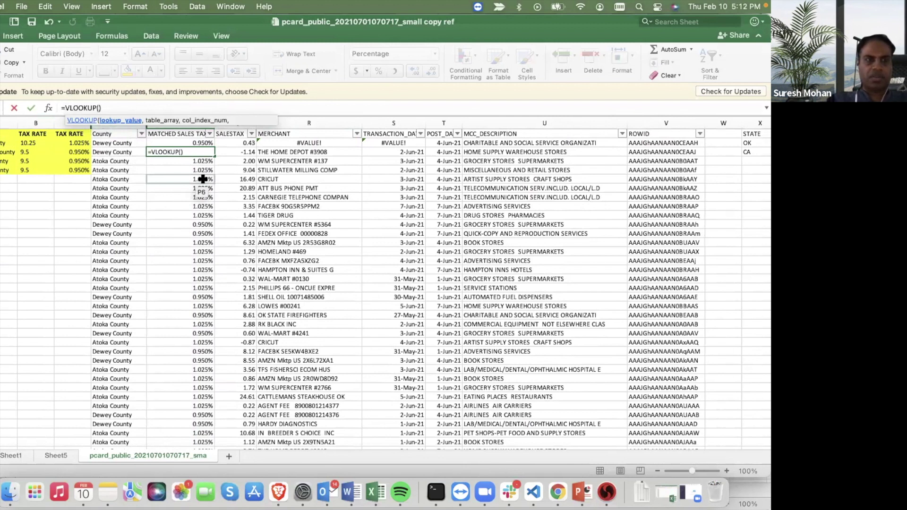
pyautogui.write('i')
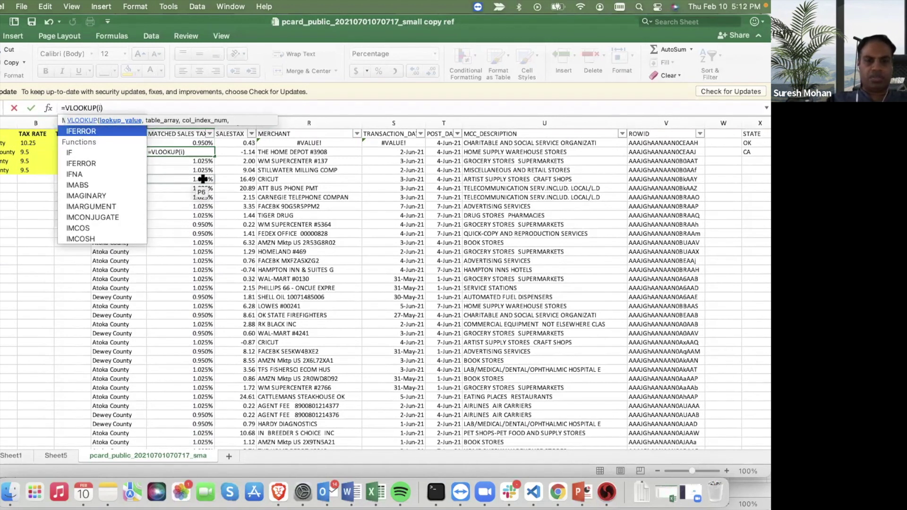
pyautogui.write('3')
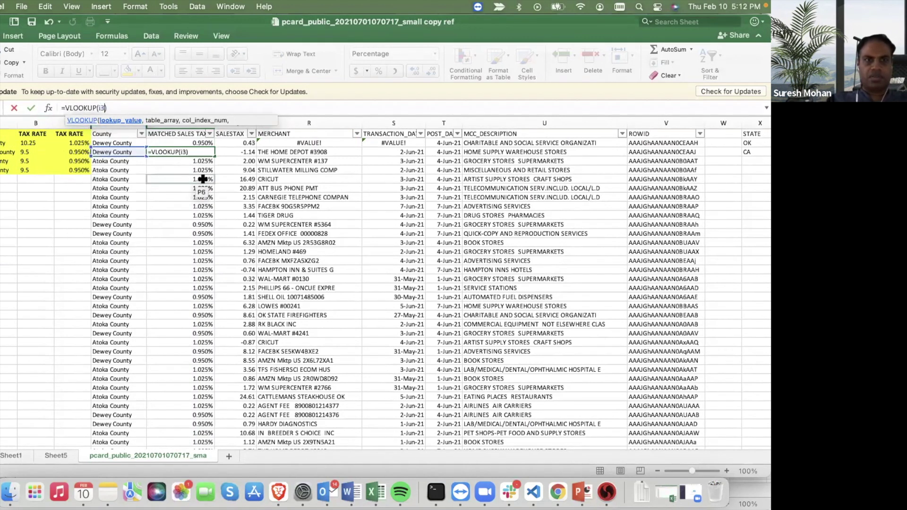
pyautogui.write(',')
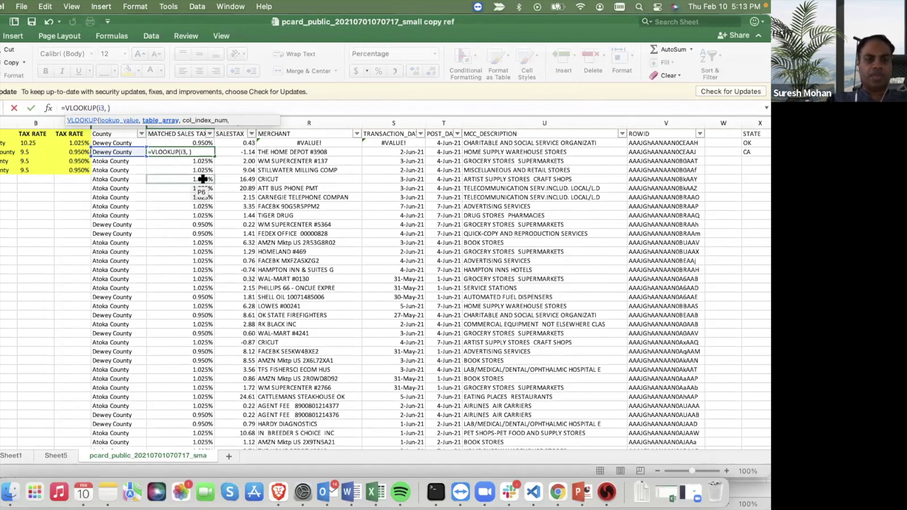
pyautogui.write('a')
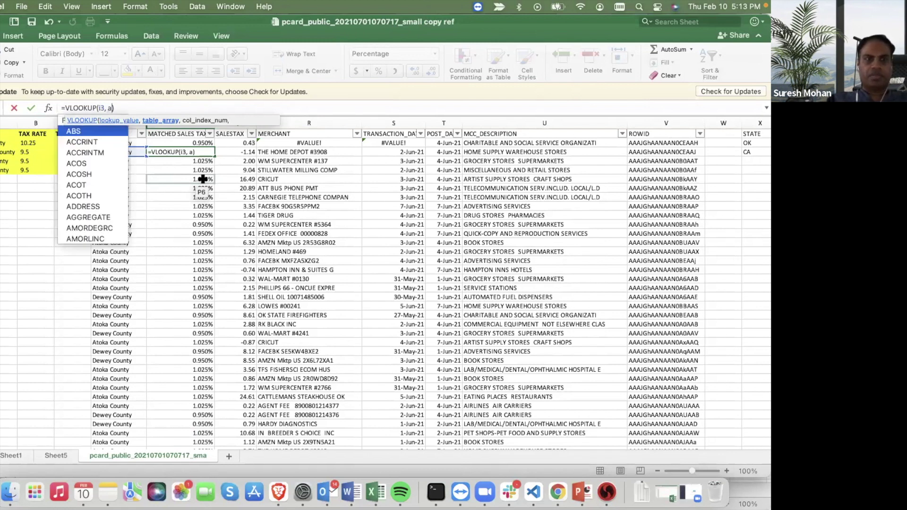
pyautogui.write('2,')
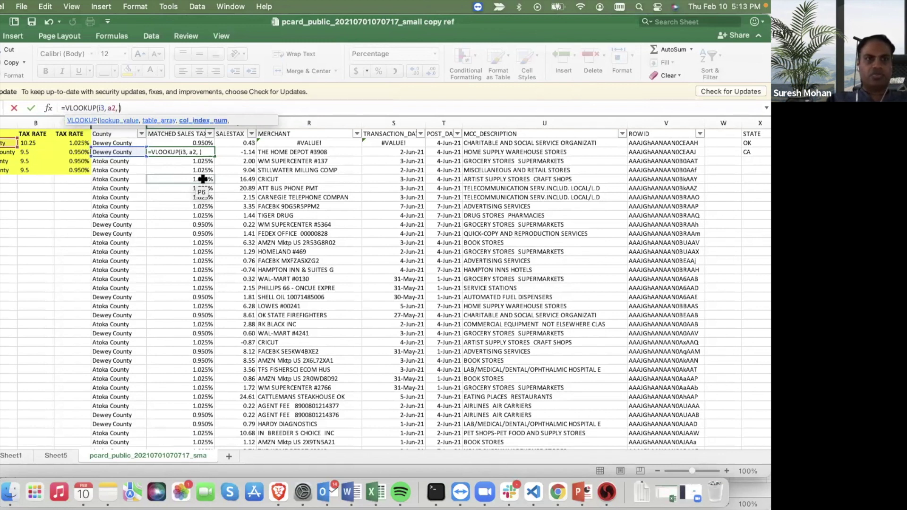
pyautogui.press('BackSpace')
pyautogui.press('BackSpace')
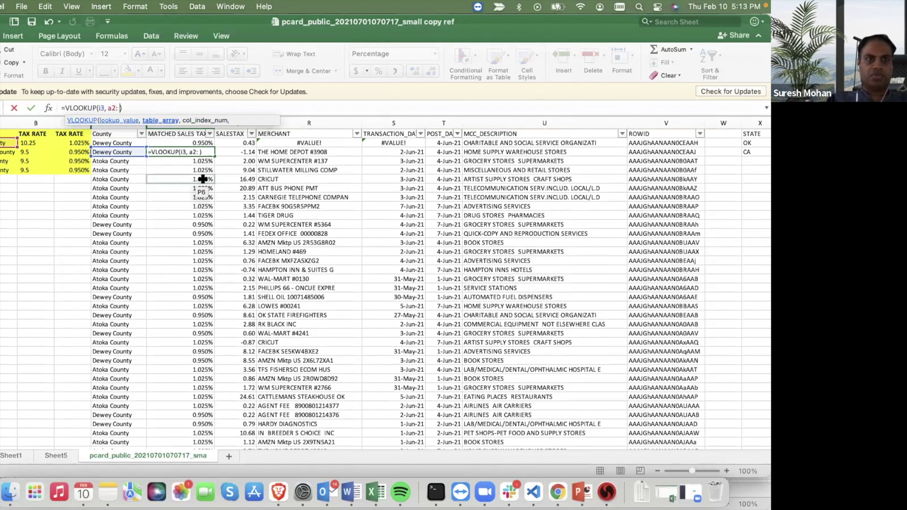
pyautogui.write(':')
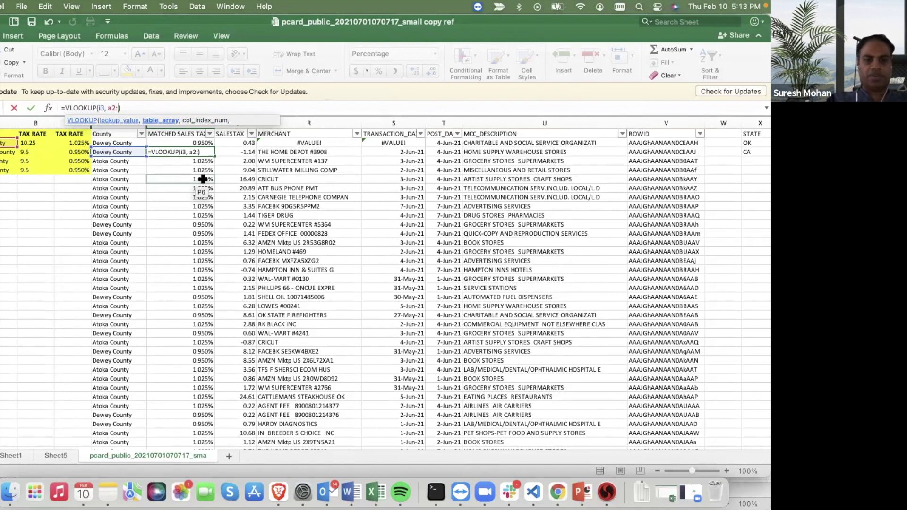
pyautogui.write('c5')
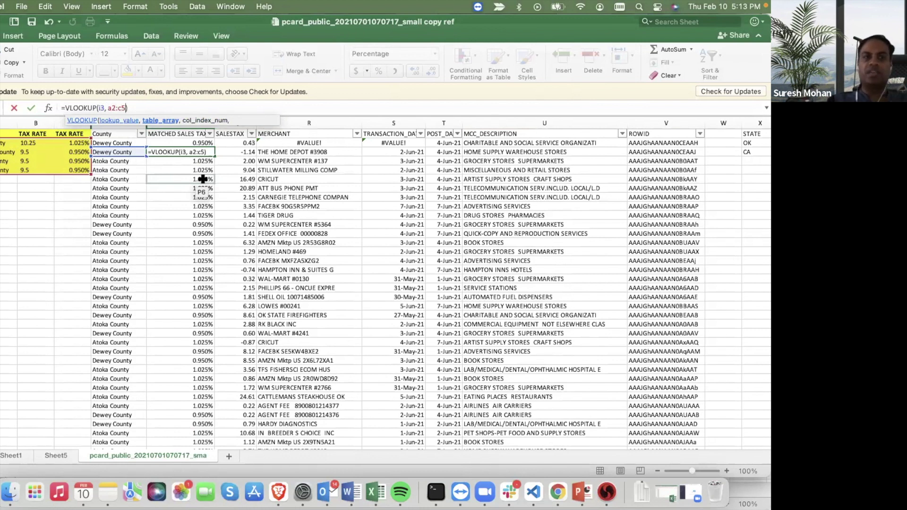
# Lock the range as $A$2:$C$5 and finish the formula with 3, TRUE.
pyautogui.click(108, 108)
pyautogui.write('$a')
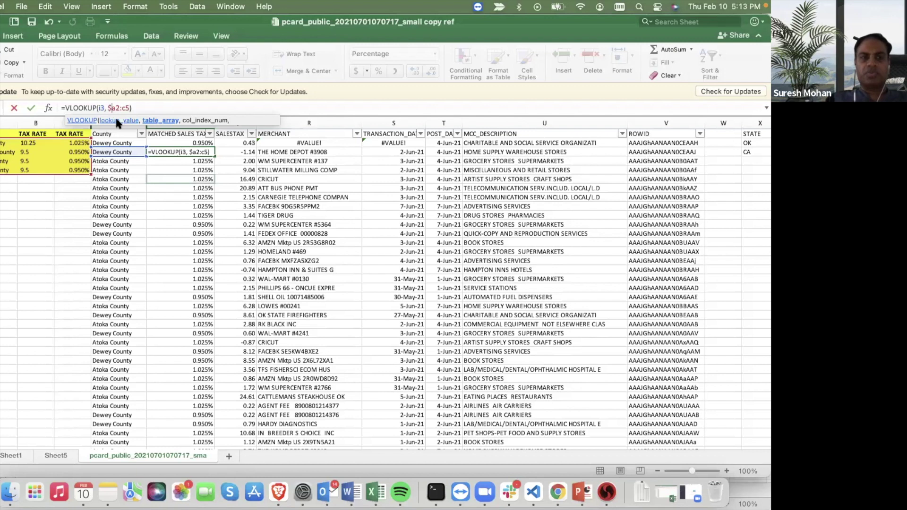
pyautogui.write('$')
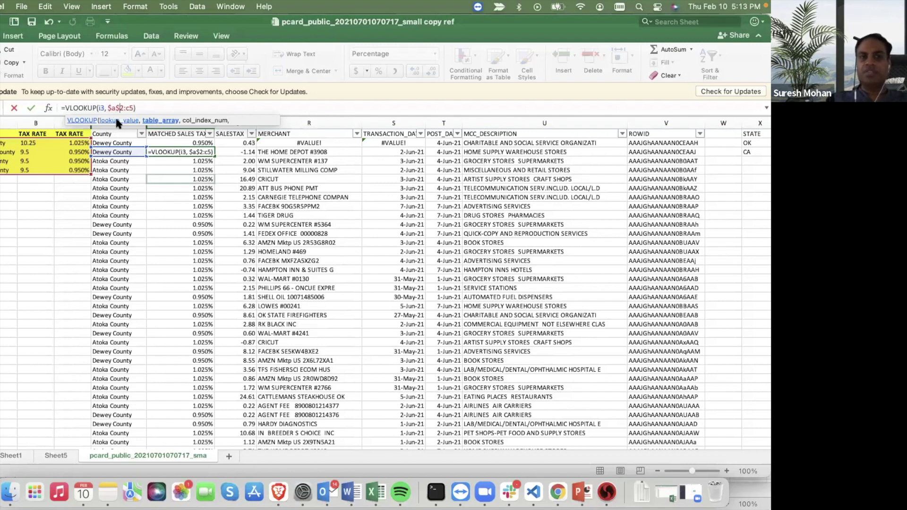
pyautogui.press('Right')
pyautogui.write('$')
pyautogui.press('Right')
pyautogui.write('$')
pyautogui.press('Right')
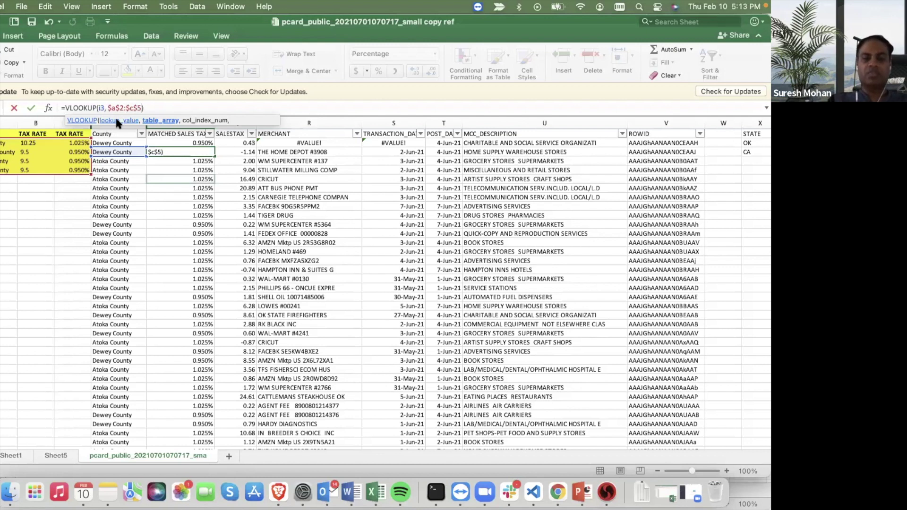
pyautogui.write(',')
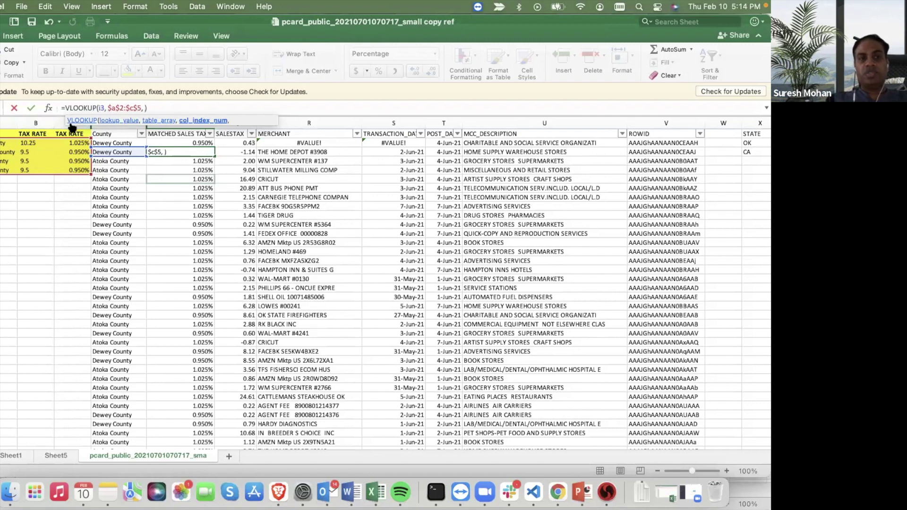
pyautogui.write('3,true')
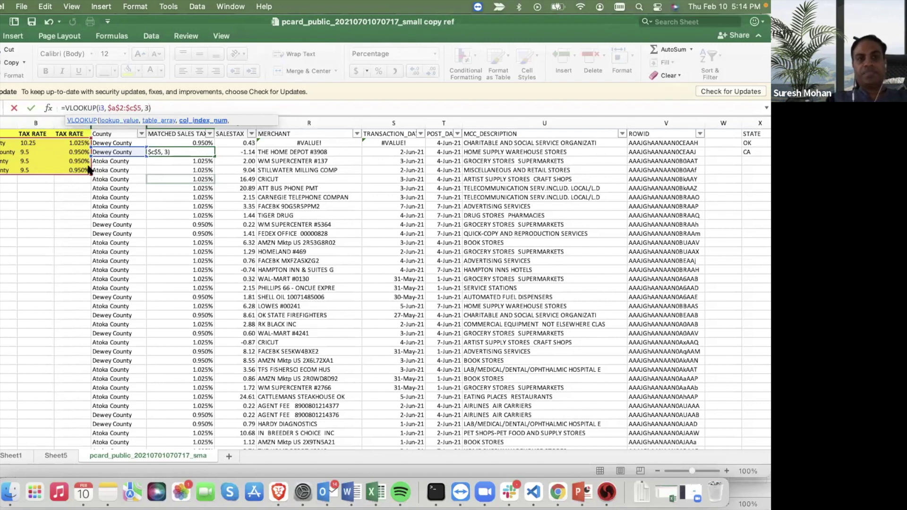
pyautogui.press('Return')
# Remove the $ signs so P3's lookup range is relative A2:C5.
pyautogui.click(194, 150)
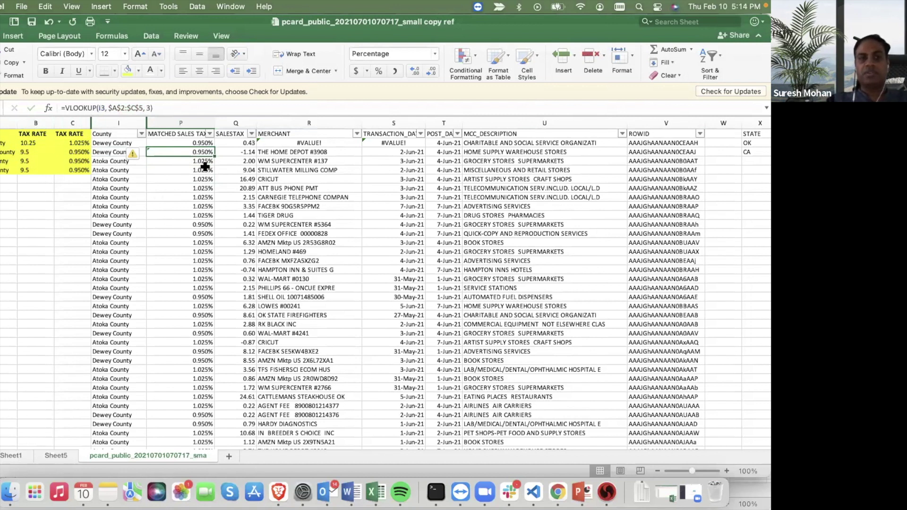
pyautogui.click(114, 107)
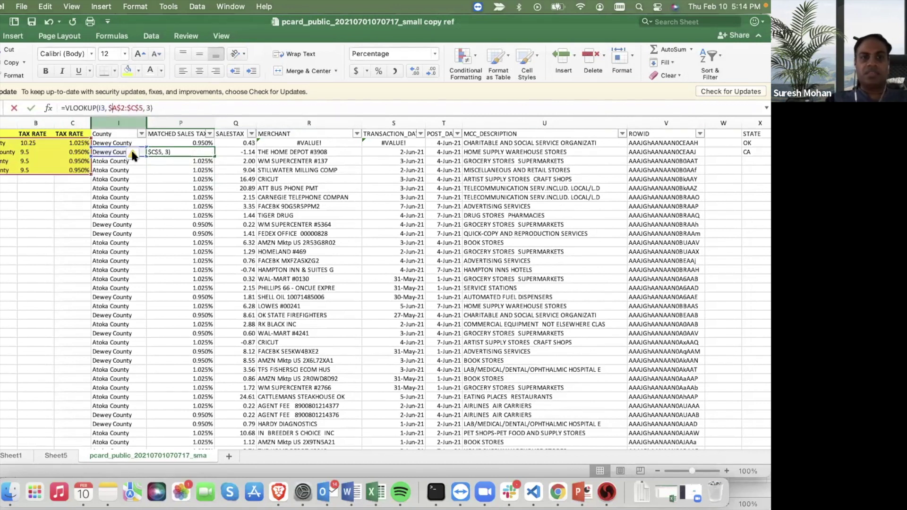
pyautogui.press('BackSpace')
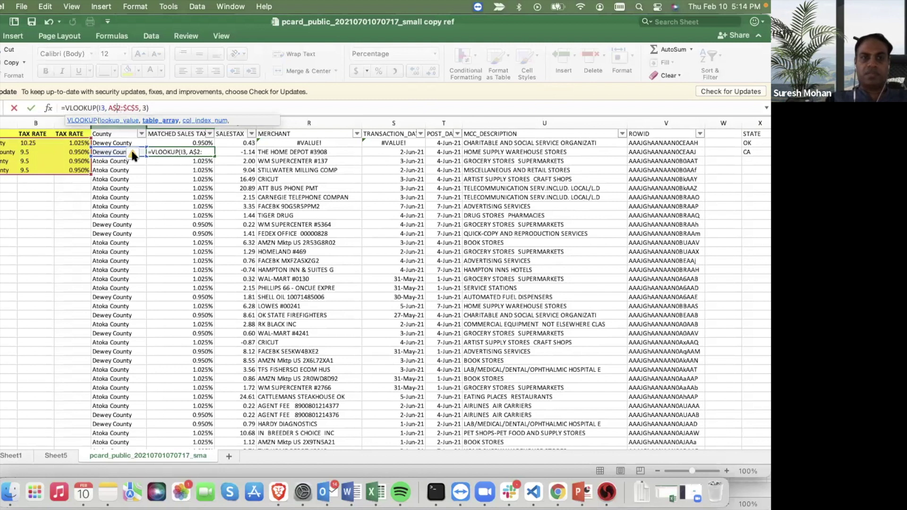
pyautogui.press('BackSpace')
pyautogui.press('BackSpace')
pyautogui.press('Return')
# Fill P3 down column P and check the shifted ranges in P4 and P5.
pyautogui.click(150, 153)
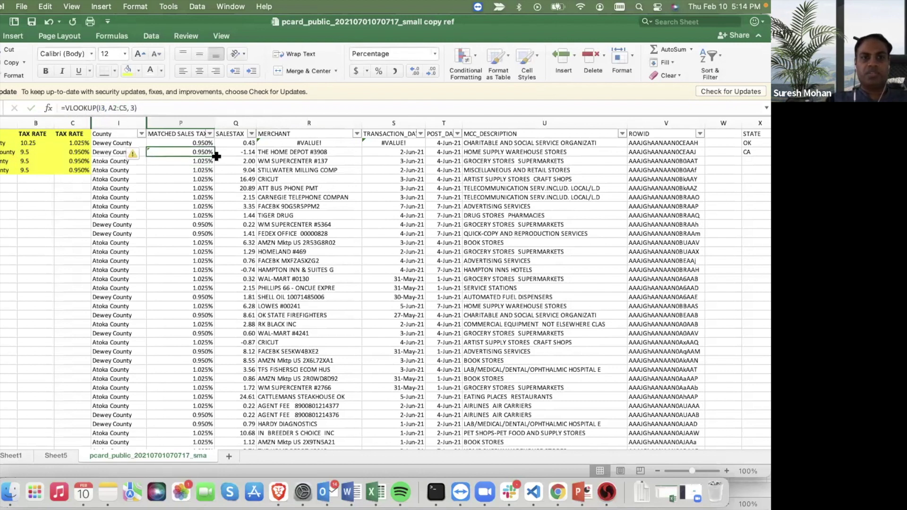
pyautogui.doubleClick(213, 154)
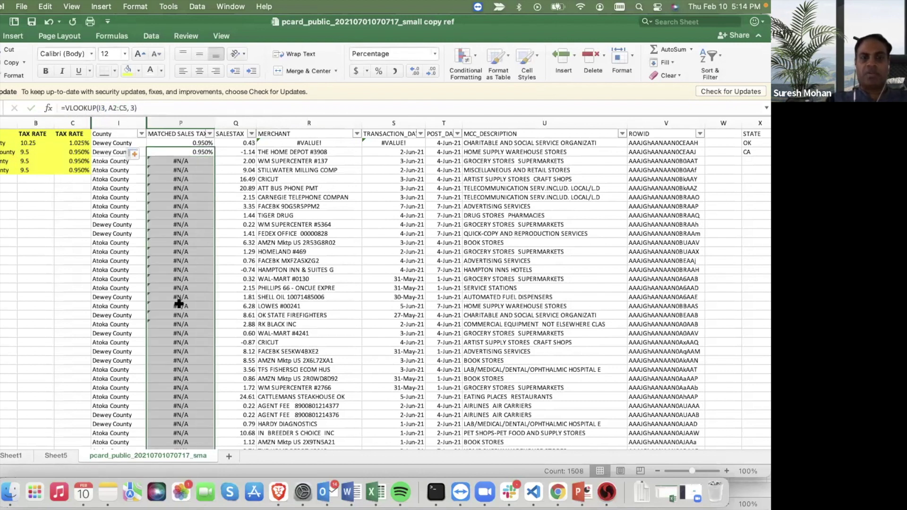
pyautogui.click(188, 281)
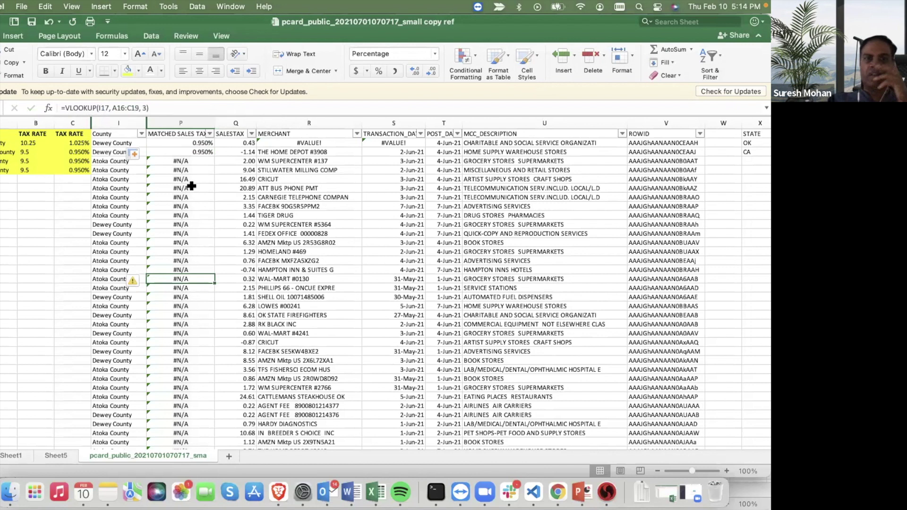
pyautogui.click(196, 161)
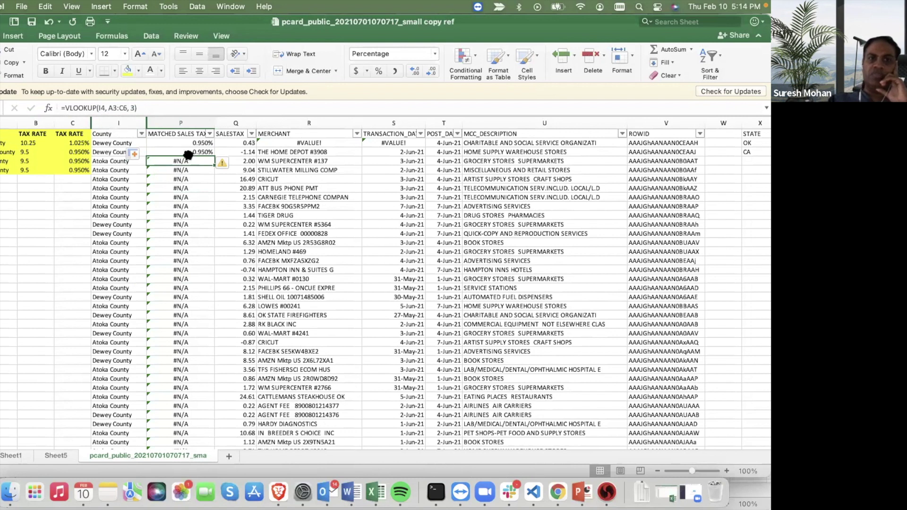
pyautogui.press('Down')
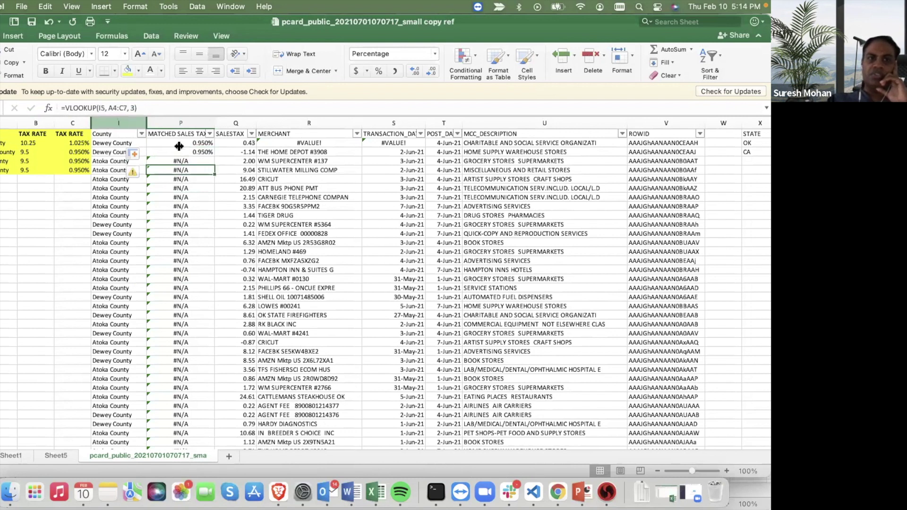
pyautogui.press('Up')
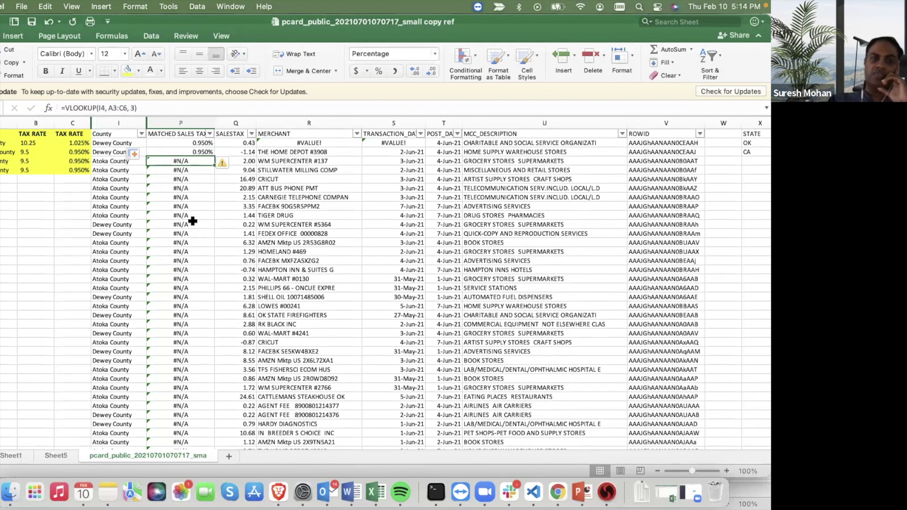
# Re-lock P3's lookup range as $A$2:$C$5, fixing stray typed characters.
pyautogui.click(200, 151)
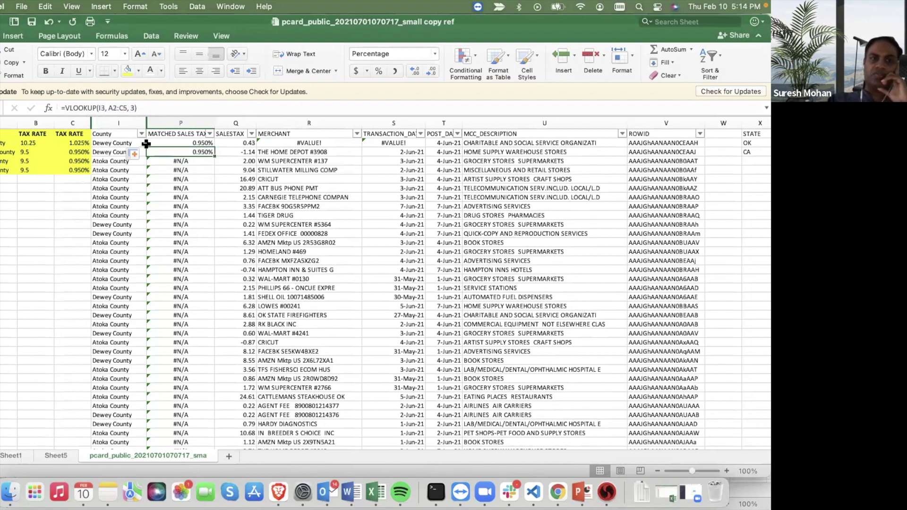
pyautogui.click(112, 108)
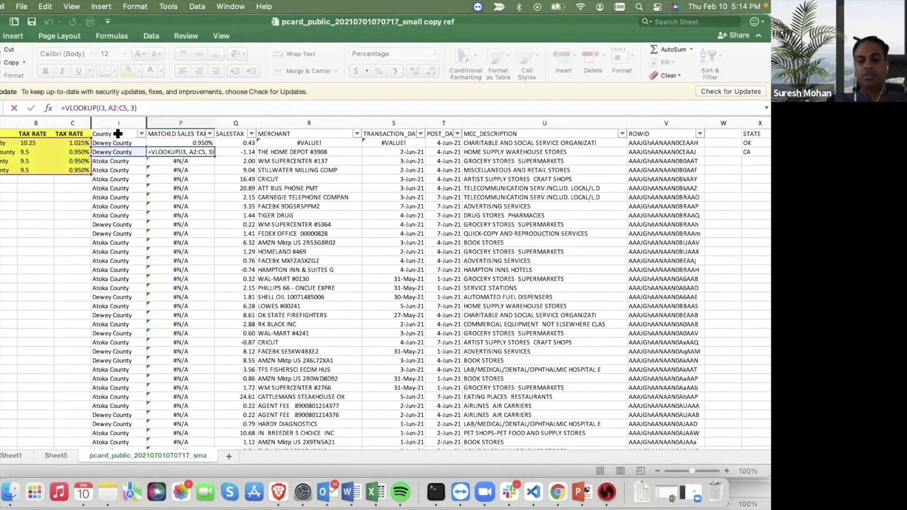
pyautogui.write('$')
pyautogui.press('Right')
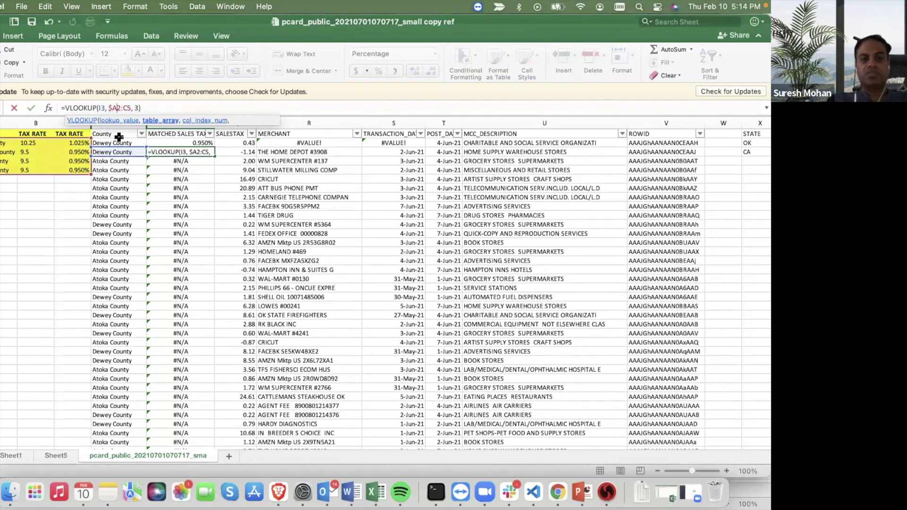
pyautogui.write('@')
pyautogui.press('BackSpace')
pyautogui.write('$')
pyautogui.press('BackSpace')
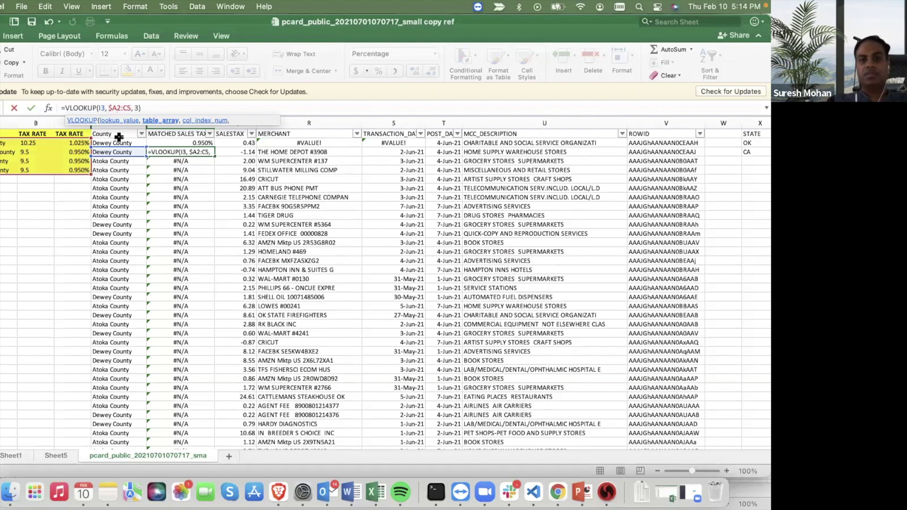
pyautogui.press('BackSpace')
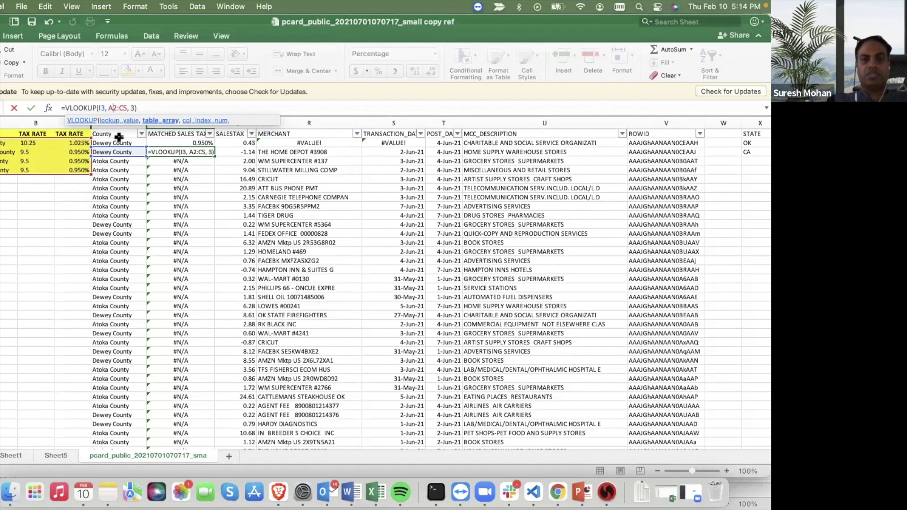
pyautogui.write('$A$')
pyautogui.press('Right')
pyautogui.press('Right')
pyautogui.write('$')
pyautogui.write('$')
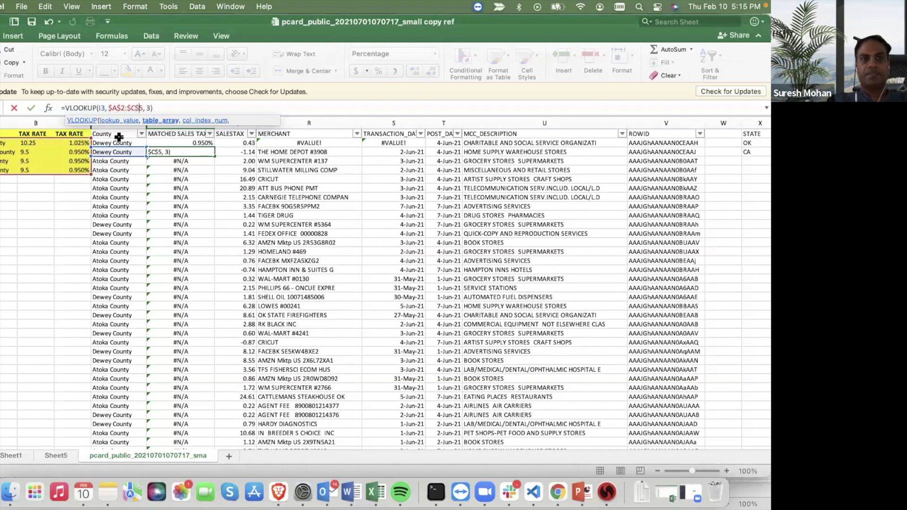
pyautogui.press('Return')
# Fill the locked formula down column P and verify lower rows like P30.
pyautogui.click(204, 149)
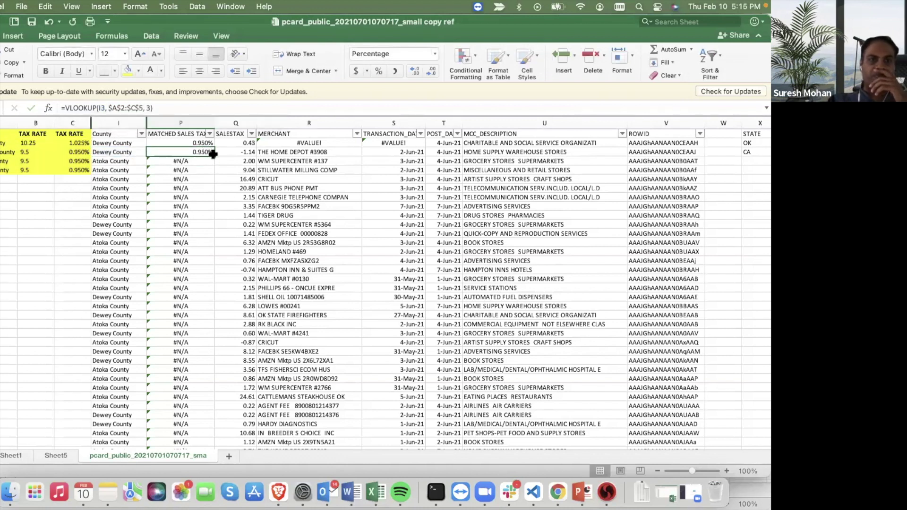
pyautogui.doubleClick(215, 156)
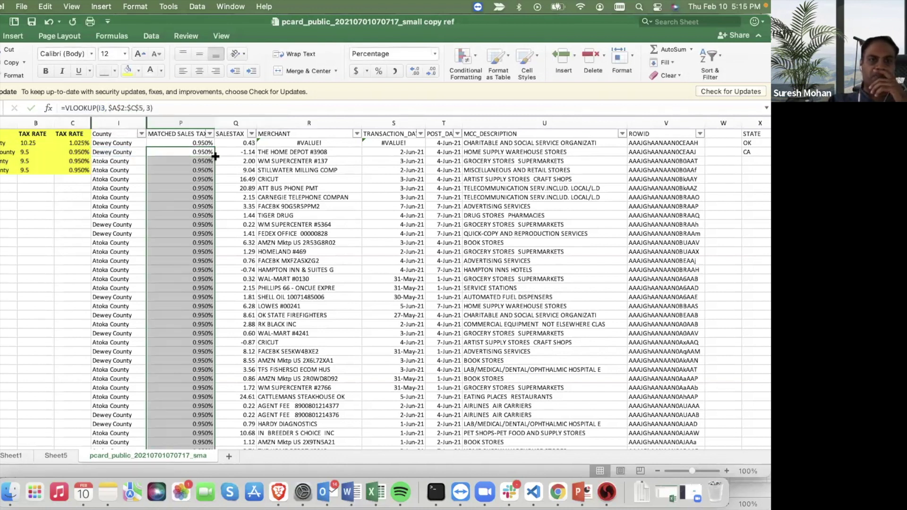
pyautogui.click(199, 217)
pyautogui.click(187, 244)
pyautogui.click(189, 396)
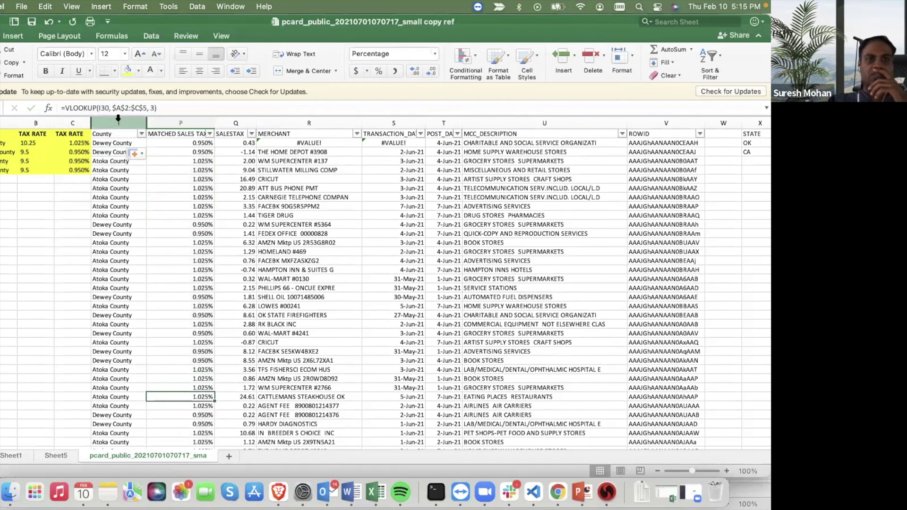